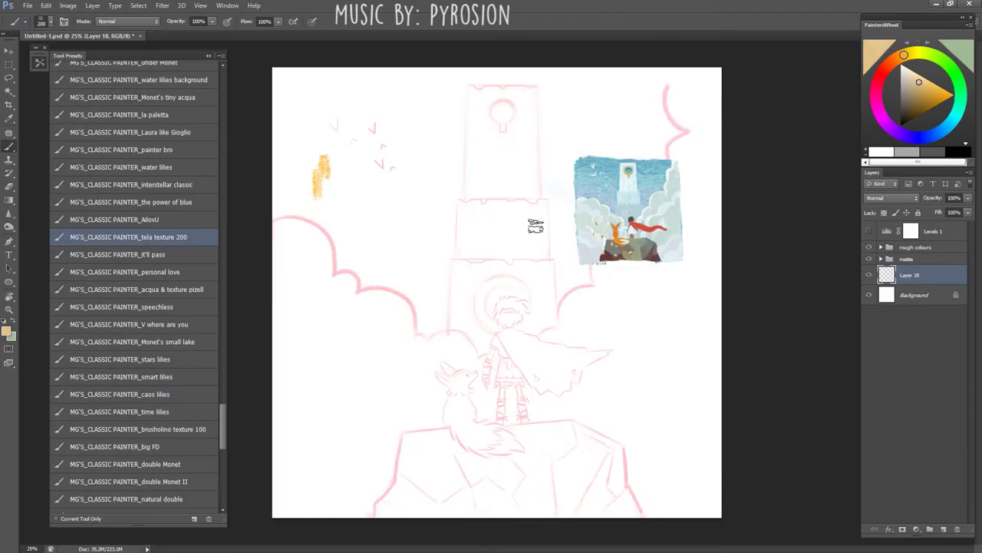
# - Undo a trial beige stroke and show the Color panel's RGB sliders
pyautogui.moveTo(313, 154)
pyautogui.mouseDown()
pyautogui.moveTo(292, 200)
pyautogui.moveTo(430, 84)
pyautogui.moveTo(307, 192)
pyautogui.moveTo(537, 75)
pyautogui.moveTo(614, 126)
pyautogui.mouseUp()
pyautogui.hotkey('ctrl', 'z')
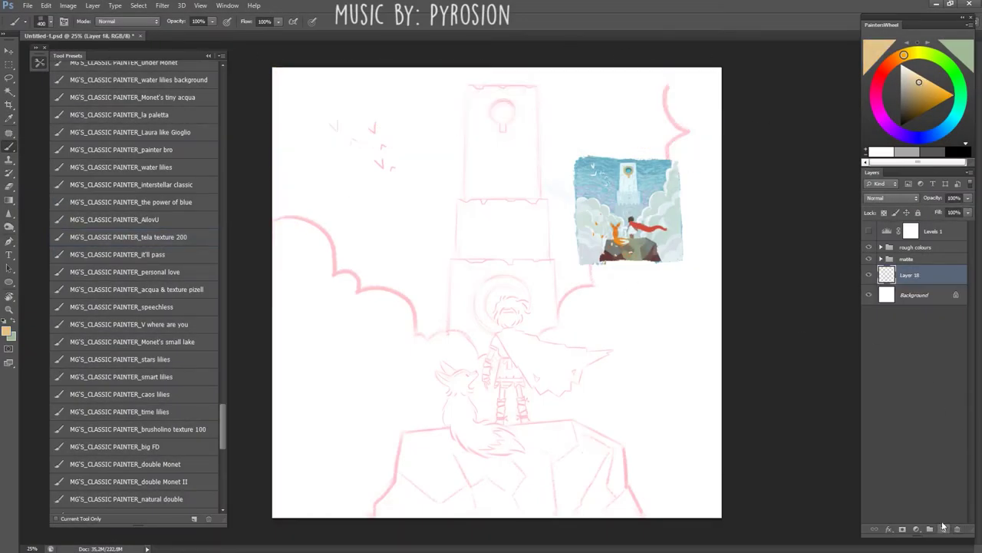
pyautogui.click(228, 5)
pyautogui.click(244, 144)
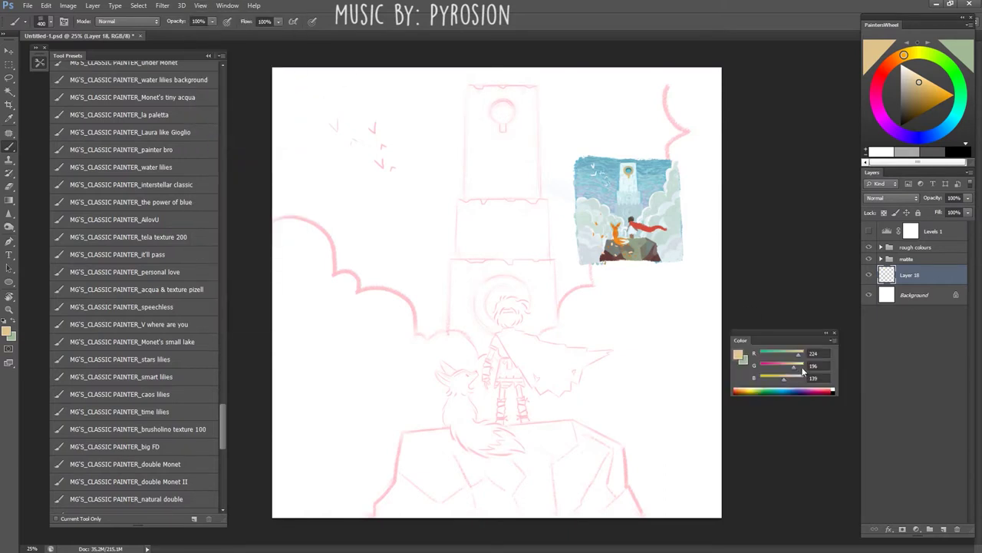
# - Brush beige (RGB 216, 196, 149) across the top using the 'pic pic pic' preset
pyautogui.scroll(-5, 199, 449)
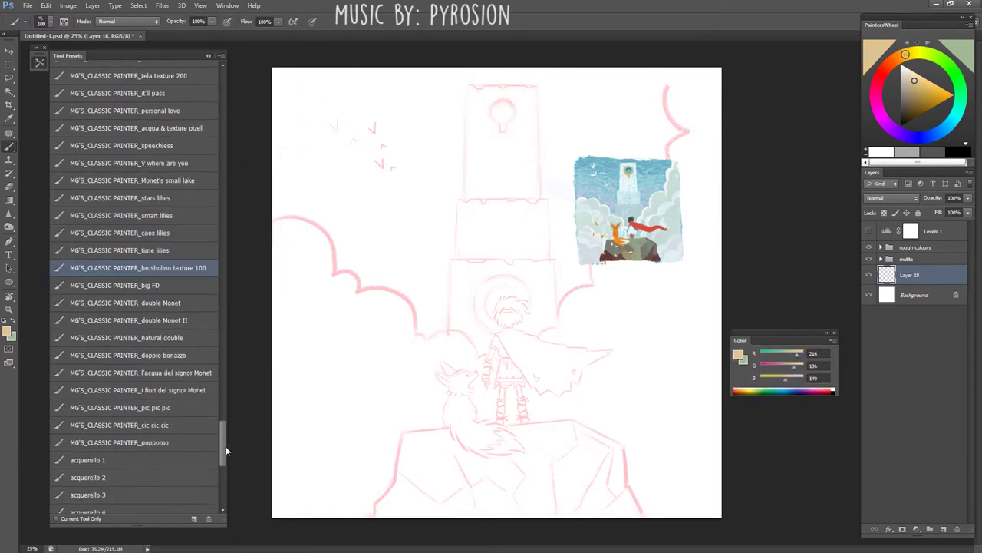
pyautogui.click(119, 436)
pyautogui.moveTo(287, 180)
pyautogui.mouseDown()
pyautogui.moveTo(279, 79)
pyautogui.moveTo(327, 100)
pyautogui.moveTo(430, 80)
pyautogui.moveTo(467, 99)
pyautogui.moveTo(297, 116)
pyautogui.moveTo(292, 131)
pyautogui.moveTo(300, 103)
pyautogui.moveTo(302, 114)
pyautogui.moveTo(463, 75)
pyautogui.moveTo(649, 101)
pyautogui.moveTo(698, 83)
pyautogui.moveTo(687, 121)
pyautogui.moveTo(710, 203)
pyautogui.moveTo(453, 181)
pyautogui.mouseUp()
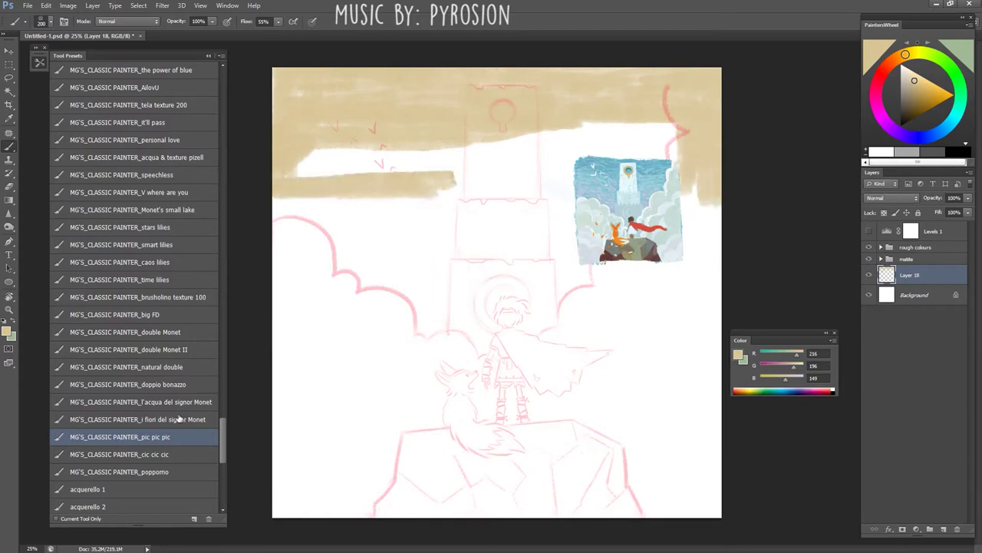
# - Paint beige strokes across the upper middle and left side with the poppomo preset
pyautogui.click(189, 452)
pyautogui.moveTo(320, 165)
pyautogui.mouseDown()
pyautogui.moveTo(304, 156)
pyautogui.moveTo(495, 161)
pyautogui.mouseUp()
pyautogui.click(185, 471)
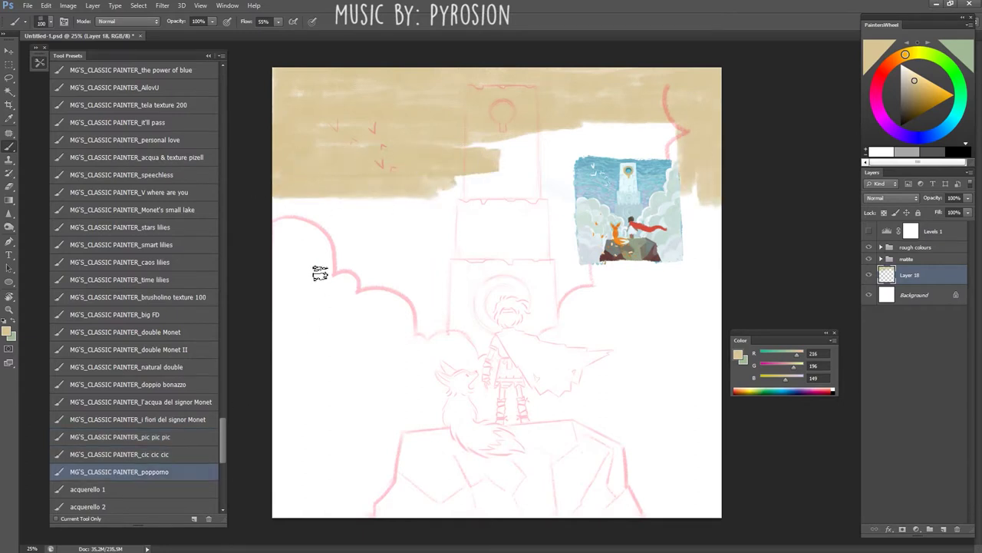
pyautogui.moveTo(292, 219); pyautogui.dragTo(269, 206)
pyautogui.moveTo(460, 198)
pyautogui.mouseDown()
pyautogui.moveTo(476, 139)
pyautogui.moveTo(594, 127)
pyautogui.moveTo(695, 157)
pyautogui.mouseUp()
# - Hide the sketch and reference layers and keep brushing beige across the middle
pyautogui.click(869, 248)
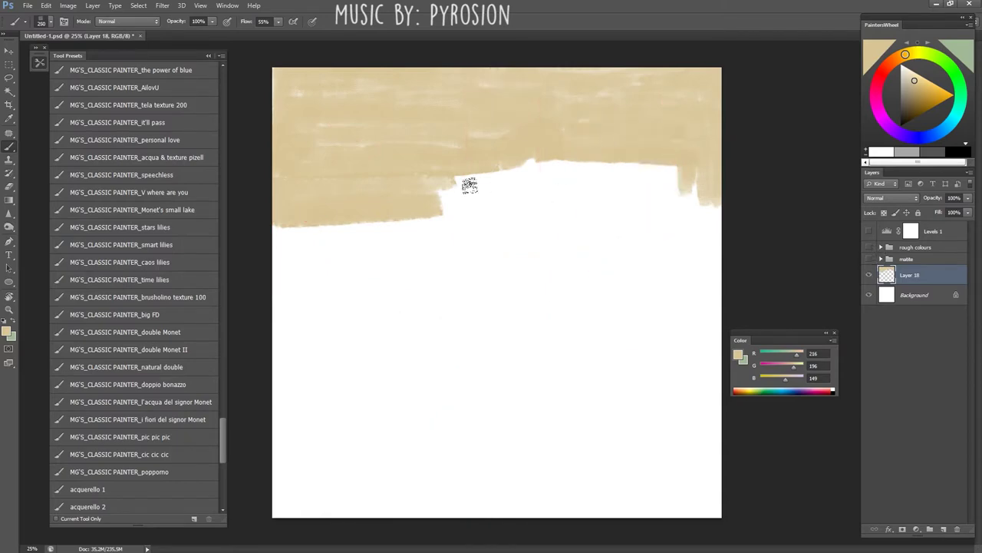
pyautogui.moveTo(469, 185)
pyautogui.mouseDown()
pyautogui.moveTo(511, 161)
pyautogui.moveTo(595, 165)
pyautogui.mouseUp()
pyautogui.scroll(1, 218, 432)
pyautogui.scroll(1, 218, 432)
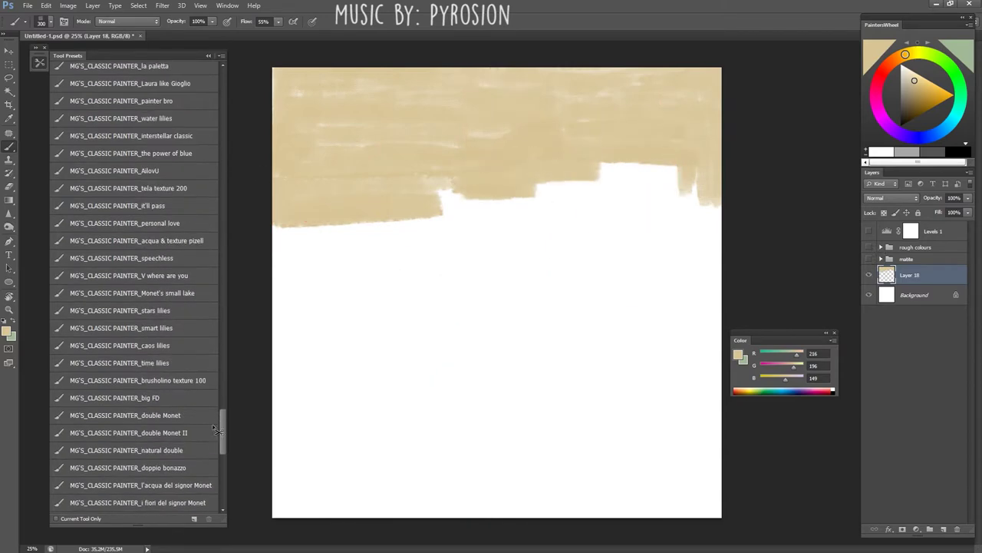
pyautogui.scroll(-2, 221, 419)
pyautogui.moveTo(395, 241)
pyautogui.mouseDown()
pyautogui.moveTo(547, 217)
pyautogui.moveTo(588, 165)
pyautogui.moveTo(691, 192)
pyautogui.moveTo(527, 235)
pyautogui.moveTo(452, 237)
pyautogui.moveTo(541, 286)
pyautogui.mouseUp()
# - Sample a lighter beige and extend it down the canvas to the lower-left patch
pyautogui.keyDown('alt'); pyautogui.click(470, 176); pyautogui.keyUp('alt')
pyautogui.moveTo(414, 292)
pyautogui.mouseDown()
pyautogui.moveTo(253, 281)
pyautogui.moveTo(509, 280)
pyautogui.moveTo(717, 266)
pyautogui.moveTo(625, 333)
pyautogui.moveTo(573, 309)
pyautogui.moveTo(561, 331)
pyautogui.moveTo(702, 279)
pyautogui.mouseUp()
pyautogui.moveTo(617, 267)
pyautogui.mouseDown()
pyautogui.moveTo(469, 330)
pyautogui.moveTo(404, 325)
pyautogui.moveTo(337, 370)
pyautogui.moveTo(491, 338)
pyautogui.moveTo(502, 320)
pyautogui.mouseUp()
pyautogui.scroll(-3, 454, 346)
pyautogui.scroll(3, 502, 320)
pyautogui.moveTo(552, 341); pyautogui.dragTo(676, 325)
pyautogui.press('[')
pyautogui.press('[')
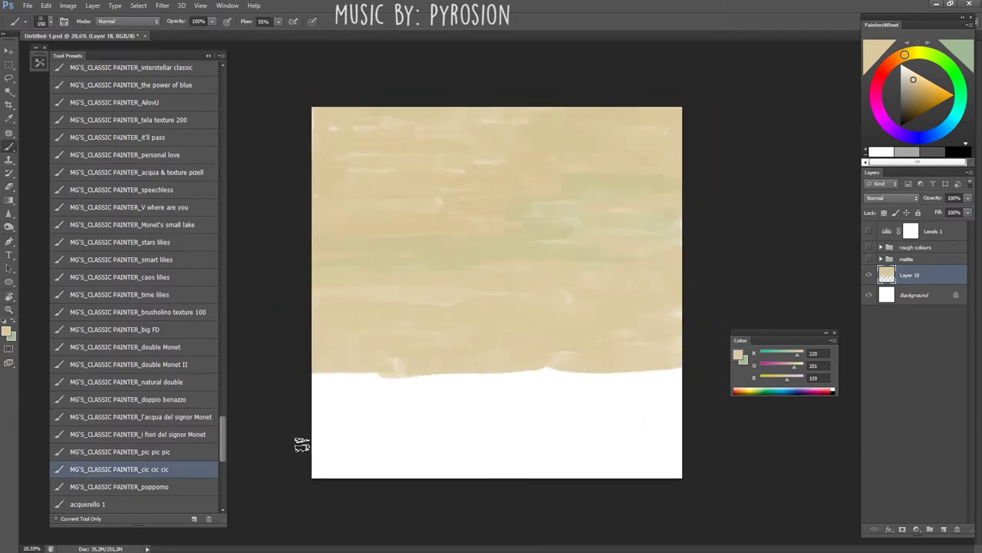
pyautogui.moveTo(388, 388)
pyautogui.mouseDown()
pyautogui.moveTo(301, 384)
pyautogui.moveTo(393, 369)
pyautogui.moveTo(369, 397)
pyautogui.moveTo(406, 399)
pyautogui.moveTo(520, 368)
pyautogui.mouseUp()
pyautogui.press(']')
pyautogui.press(']')
# - Paint sage green (RGB 197, 201, 159) along the bottom and right side
pyautogui.moveTo(798, 353); pyautogui.dragTo(794, 353)
pyautogui.moveTo(563, 405)
pyautogui.mouseDown()
pyautogui.moveTo(675, 372)
pyautogui.moveTo(320, 417)
pyautogui.moveTo(649, 407)
pyautogui.mouseUp()
pyautogui.press(']')
pyautogui.press(']')
pyautogui.moveTo(648, 407)
pyautogui.mouseDown()
pyautogui.moveTo(277, 406)
pyautogui.moveTo(514, 432)
pyautogui.moveTo(654, 390)
pyautogui.moveTo(603, 452)
pyautogui.moveTo(530, 467)
pyautogui.mouseUp()
# - Use a larger full-flow preset to blend pale and warm beige strokes over the top
pyautogui.scroll(3, 220, 415)
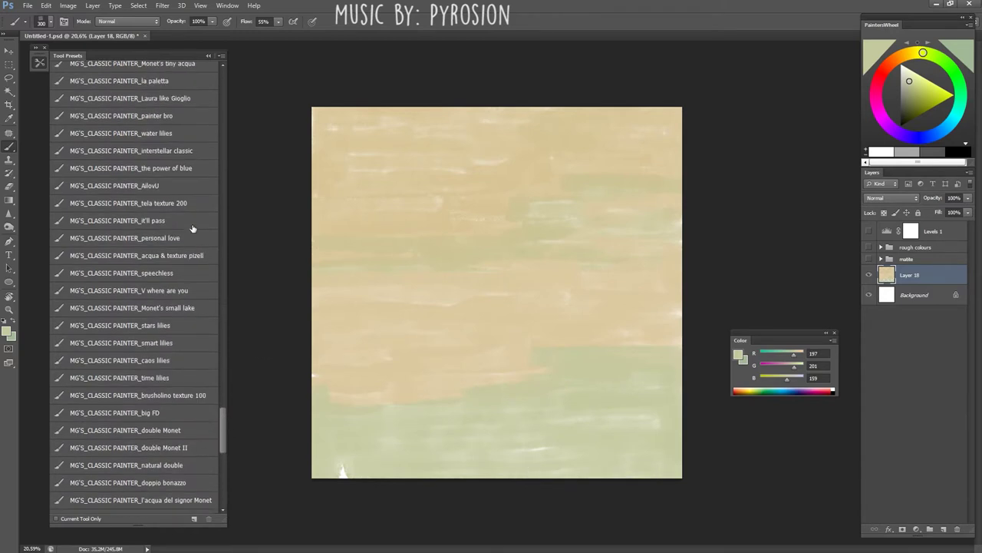
pyautogui.click(193, 203)
pyautogui.moveTo(561, 164); pyautogui.dragTo(541, 193)
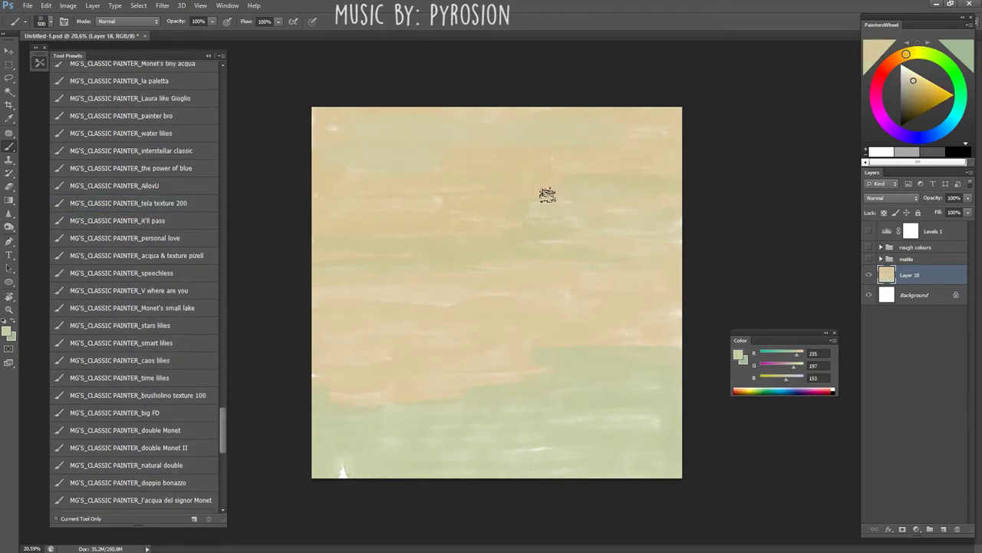
pyautogui.keyDown('alt'); pyautogui.click(509, 238); pyautogui.keyUp('alt')
pyautogui.keyDown('alt'); pyautogui.click(669, 334); pyautogui.keyUp('alt')
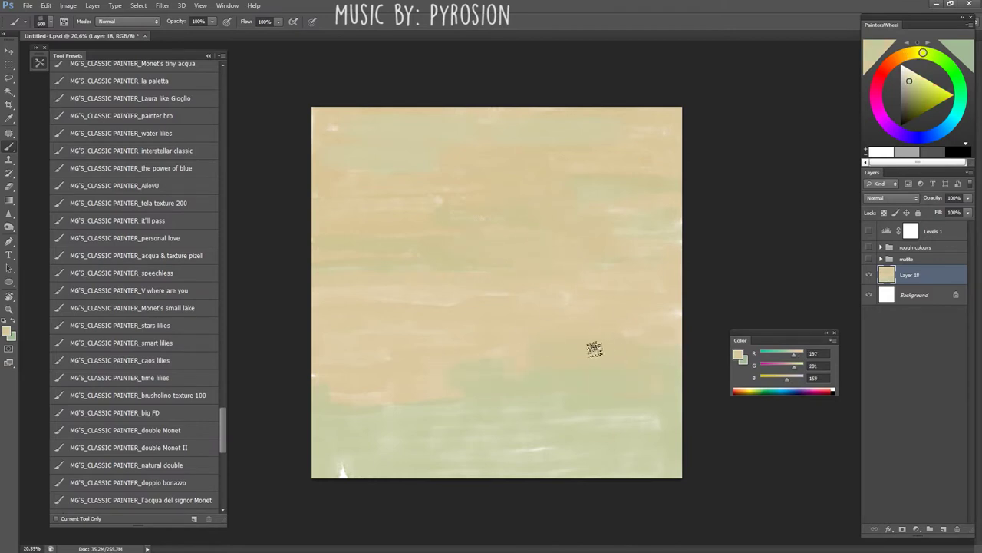
pyautogui.press(']')
pyautogui.press(']')
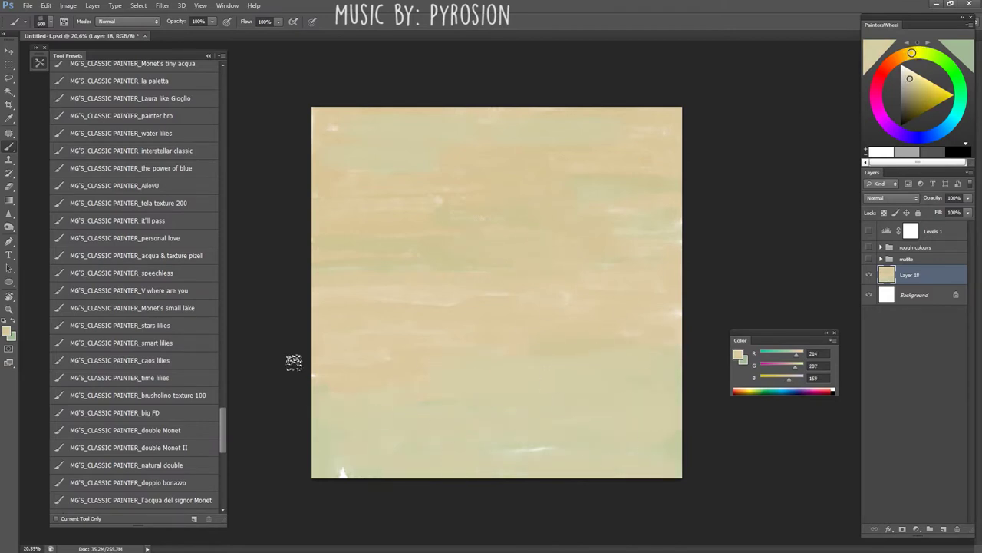
pyautogui.keyDown('alt'); pyautogui.click(369, 136); pyautogui.keyUp('alt')
pyautogui.moveTo(640, 223)
pyautogui.mouseDown()
pyautogui.moveTo(539, 241)
pyautogui.moveTo(497, 290)
pyautogui.mouseUp()
# - Shift the hue toward orange and sample mid and pale beiges with the big FD preset
pyautogui.click(900, 58)
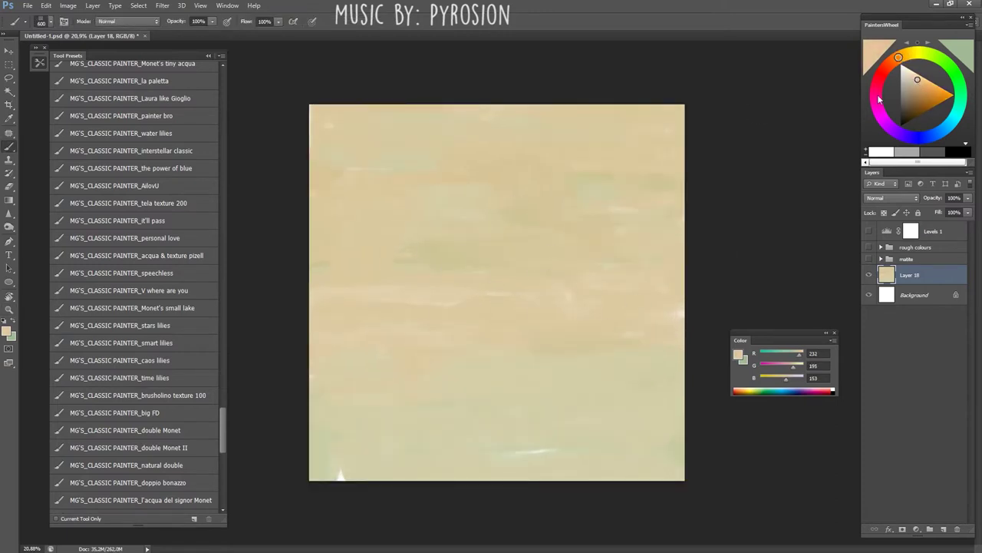
pyautogui.keyDown('alt'); pyautogui.click(506, 311); pyautogui.keyUp('alt')
pyautogui.press(']')
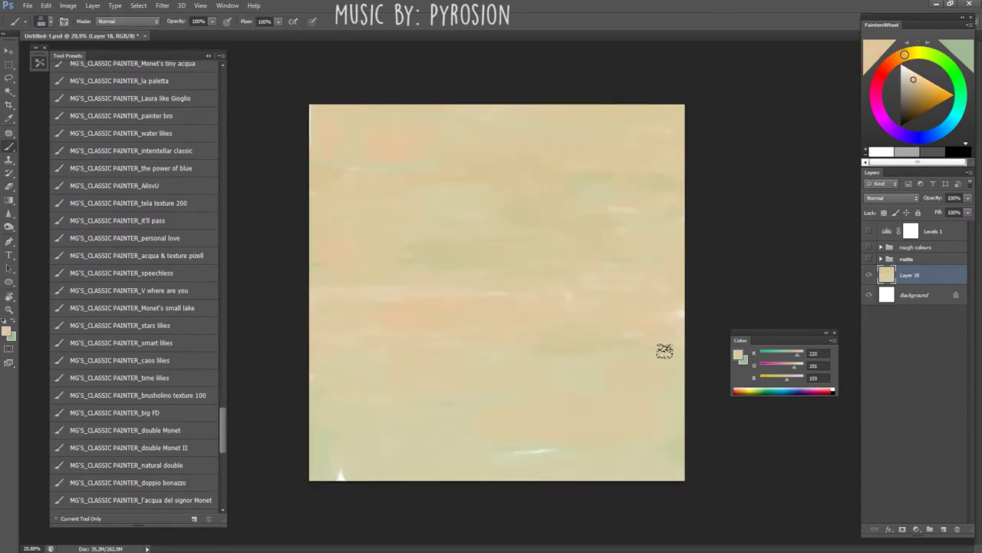
pyautogui.keyDown('alt'); pyautogui.click(665, 351); pyautogui.keyUp('alt')
pyautogui.click(138, 412)
pyautogui.press(']')
pyautogui.keyDown('alt'); pyautogui.click(483, 259); pyautogui.keyUp('alt')
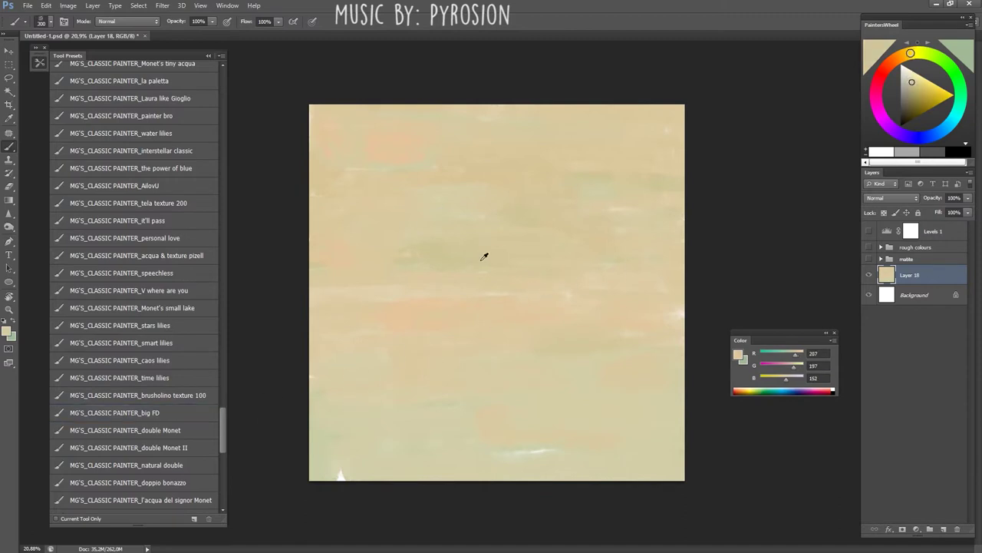
pyautogui.keyDown('alt'); pyautogui.click(662, 365); pyautogui.keyUp('alt')
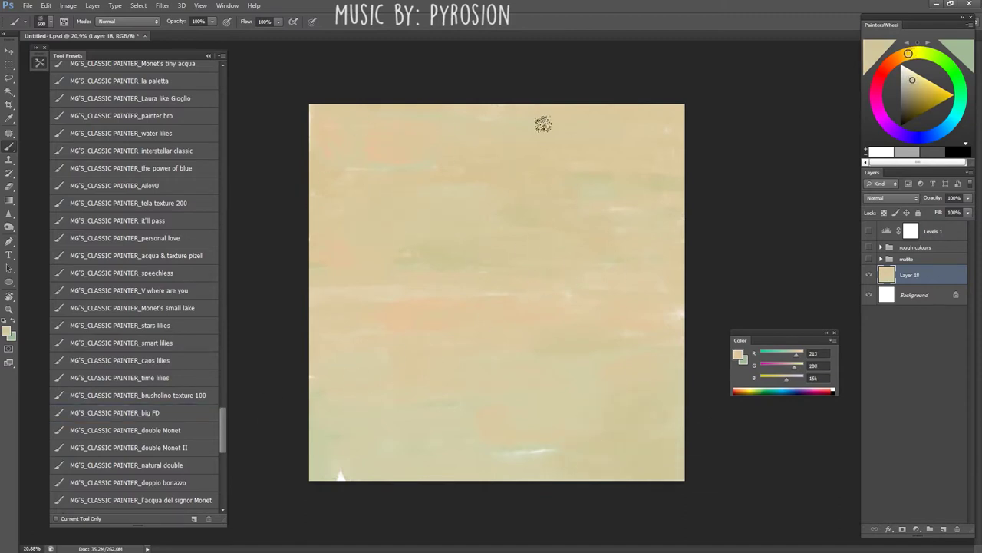
# - Sample paler green and darker beige tones from the canvas, enlarging the brush to 600
pyautogui.keyDown('alt'); pyautogui.click(709, 311); pyautogui.keyUp('alt')
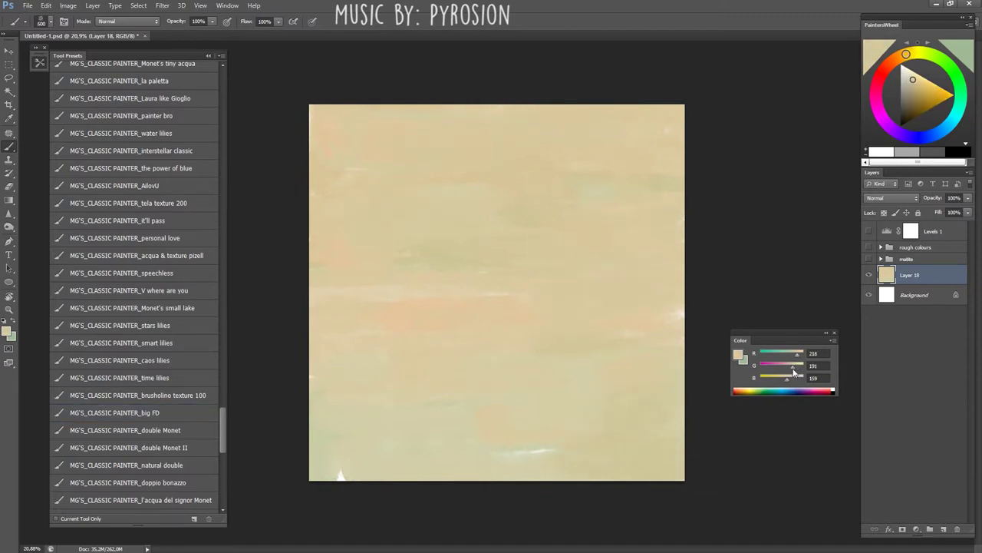
pyautogui.keyDown('alt'); pyautogui.click(601, 274); pyautogui.keyUp('alt')
pyautogui.keyDown('alt'); pyautogui.click(368, 323); pyautogui.keyUp('alt')
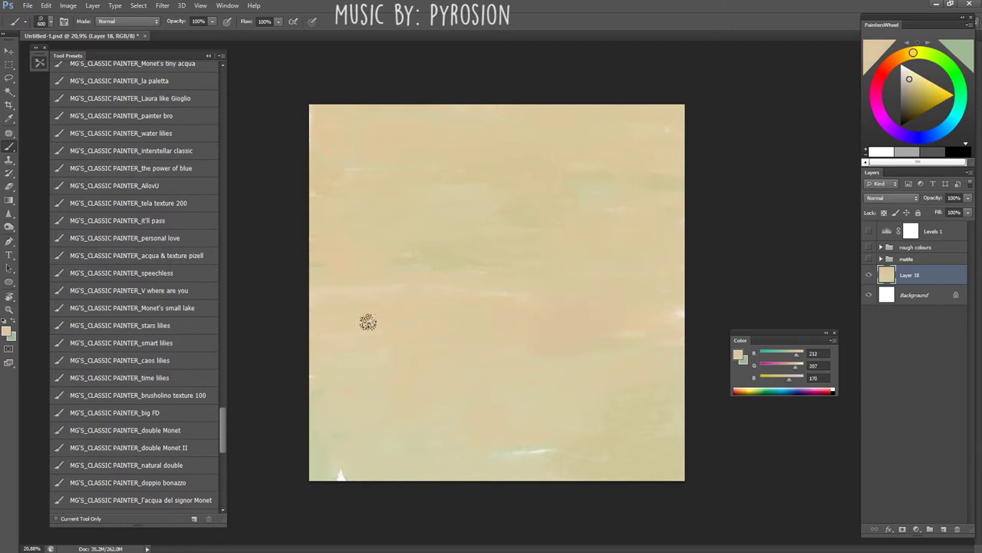
pyautogui.keyDown('alt'); pyautogui.click(467, 252); pyautogui.keyUp('alt')
pyautogui.keyDown('alt'); pyautogui.click(342, 260); pyautogui.keyUp('alt')
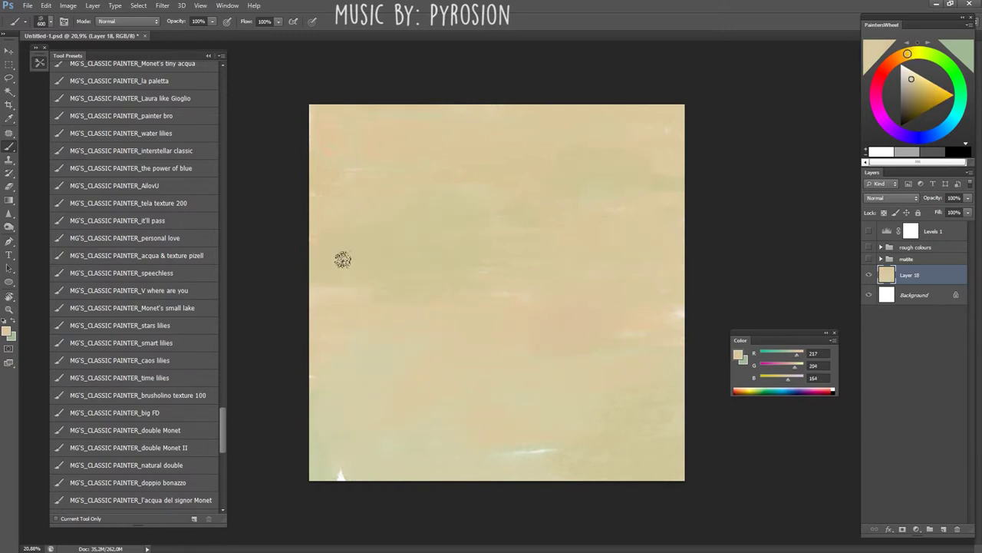
pyautogui.scroll(-3, 507, 237)
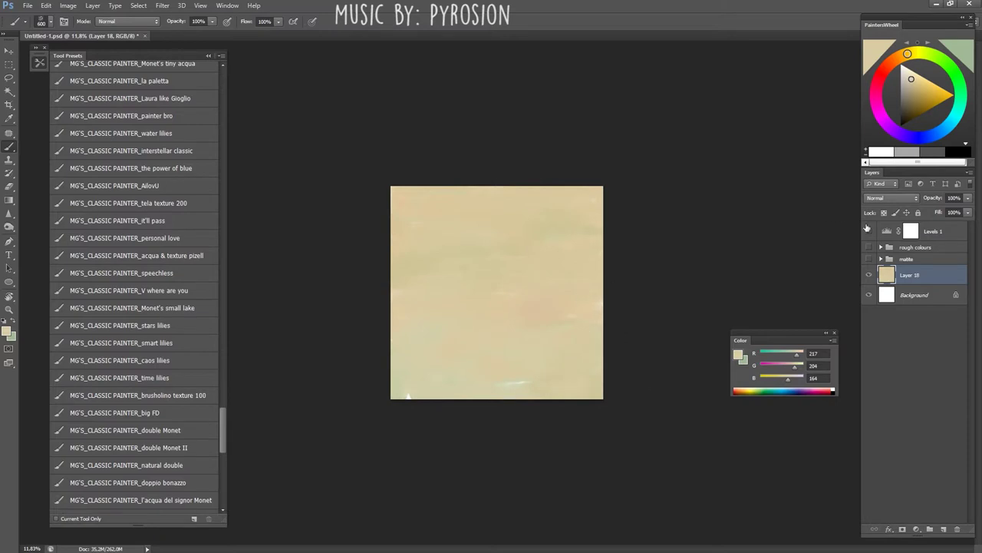
pyautogui.scroll(3, 553, 285)
pyautogui.scroll(-2, 585, 333)
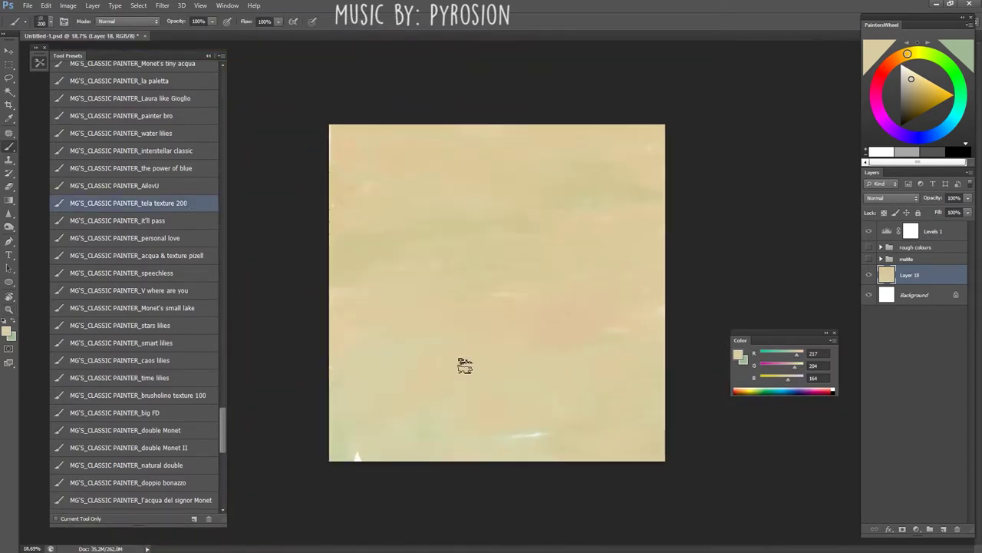
pyautogui.press(']')
pyautogui.press(']')
pyautogui.press(']')
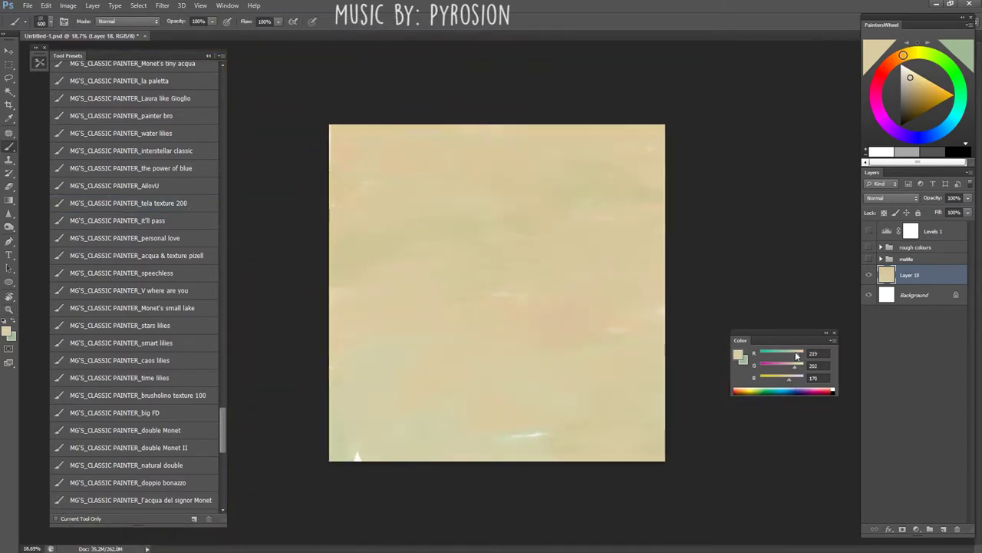
# - Lower the red value, dab warm tan near the top right, and choose a lighter peach-beige
pyautogui.moveTo(797, 355); pyautogui.dragTo(794, 356)
pyautogui.keyDown('alt'); pyautogui.click(548, 159); pyautogui.keyUp('alt')
pyautogui.click(581, 150)
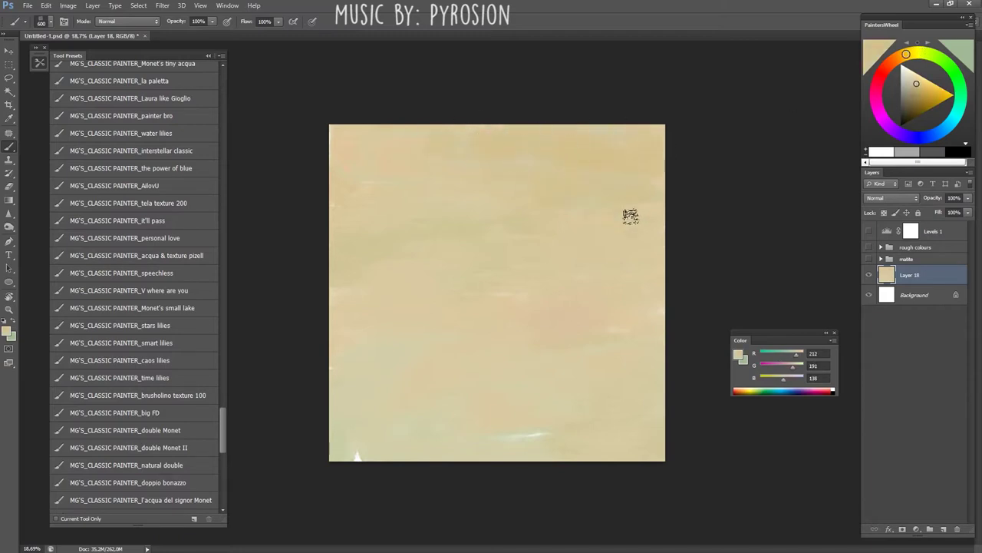
pyautogui.keyDown('alt'); pyautogui.click(433, 153); pyautogui.keyUp('alt')
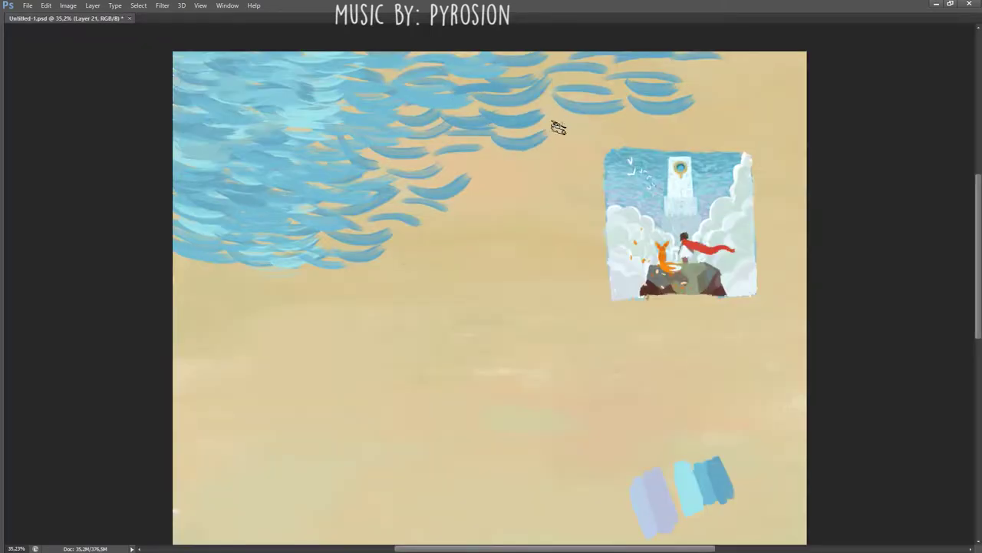
# - Paint blue strokes along the sky top, show the matte sketch, and hide the reference painting
pyautogui.moveTo(558, 128)
pyautogui.mouseDown()
pyautogui.moveTo(583, 132)
pyautogui.moveTo(548, 75)
pyautogui.moveTo(707, 79)
pyautogui.moveTo(741, 62)
pyautogui.moveTo(757, 87)
pyautogui.moveTo(714, 101)
pyautogui.moveTo(801, 96)
pyautogui.mouseUp()
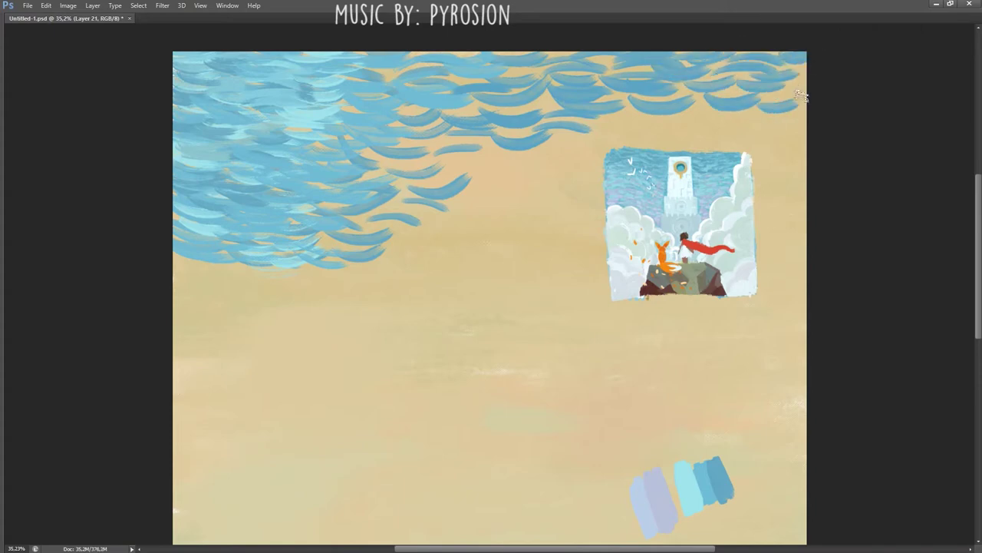
pyautogui.press('Tab')
pyautogui.click(870, 260)
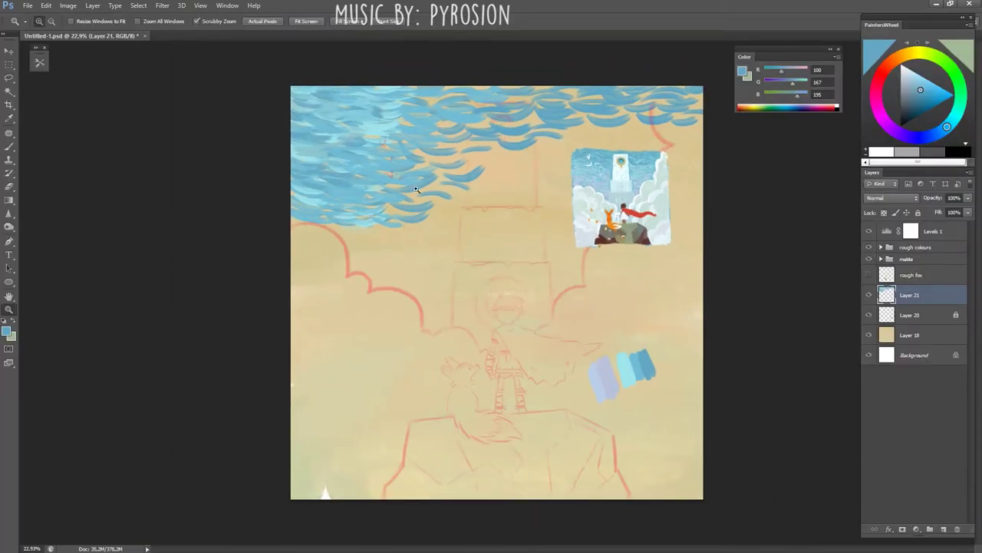
pyautogui.press('b')
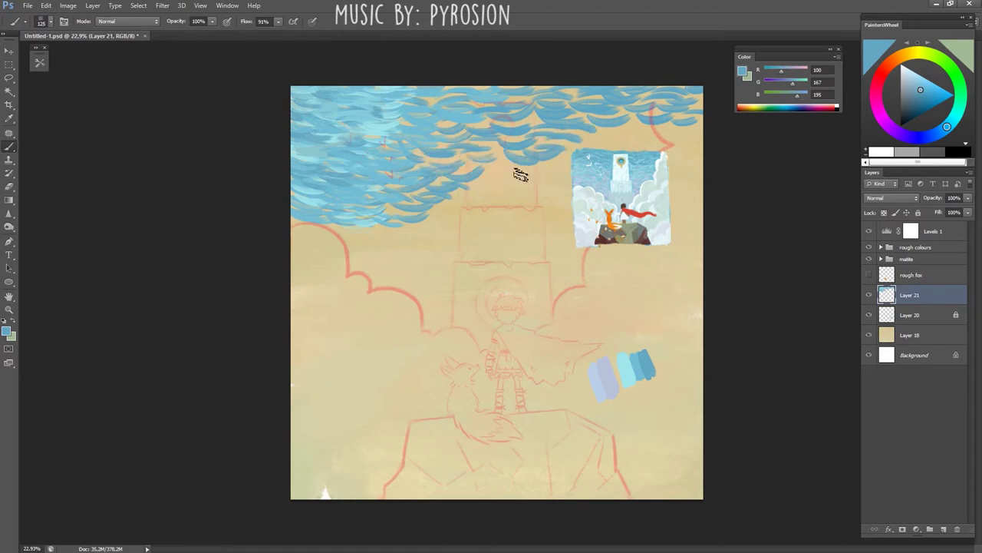
pyautogui.click(868, 247)
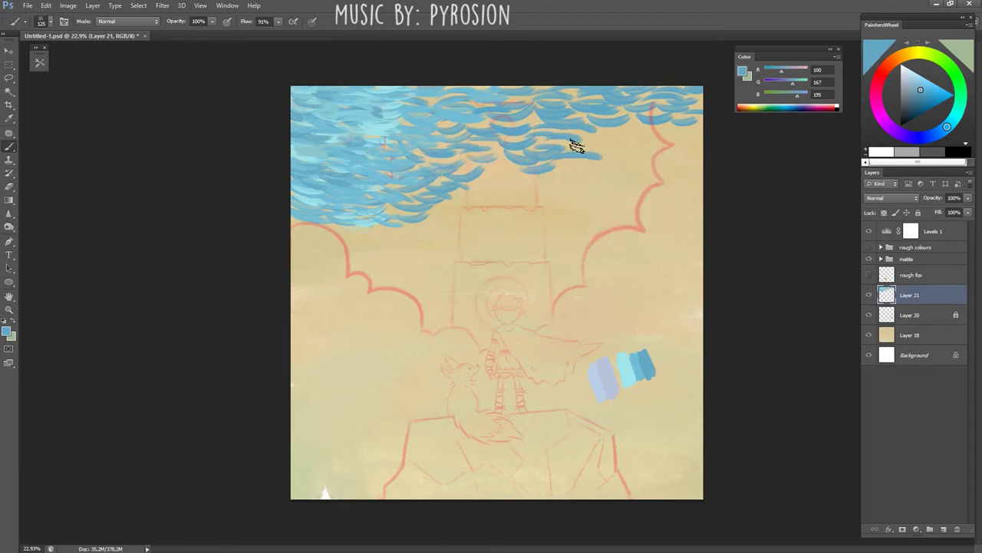
# - Add blue scallop strokes (RGB 100, 167, 195) across the right sky and lower edge
pyautogui.moveTo(593, 158)
pyautogui.mouseDown()
pyautogui.moveTo(647, 127)
pyautogui.moveTo(522, 192)
pyautogui.moveTo(588, 163)
pyautogui.mouseUp()
pyautogui.moveTo(614, 195); pyautogui.dragTo(694, 149)
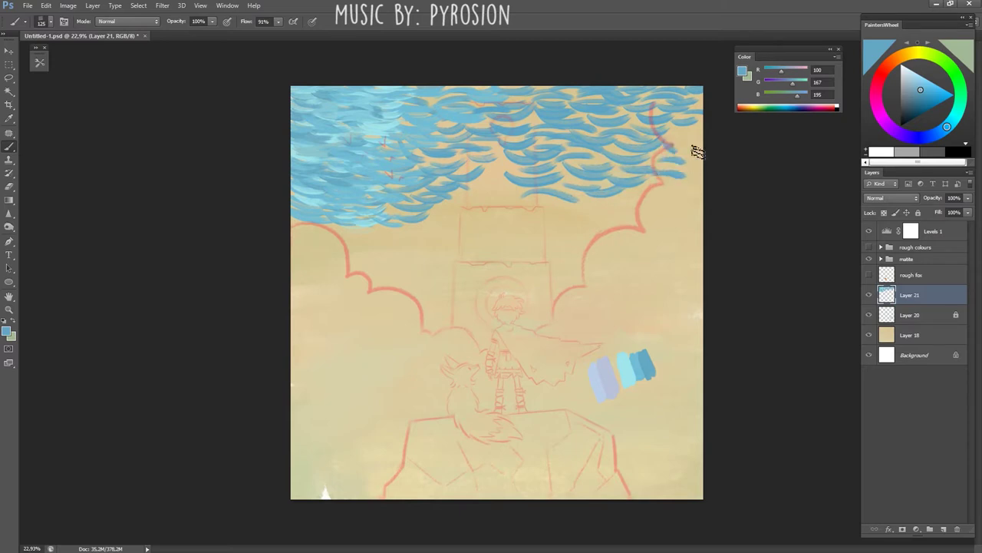
pyautogui.moveTo(335, 239)
pyautogui.mouseDown()
pyautogui.moveTo(294, 225)
pyautogui.moveTo(438, 248)
pyautogui.moveTo(434, 220)
pyautogui.mouseUp()
pyautogui.moveTo(551, 232)
pyautogui.mouseDown()
pyautogui.moveTo(500, 175)
pyautogui.moveTo(548, 215)
pyautogui.moveTo(582, 207)
pyautogui.mouseUp()
pyautogui.scroll(-2, 579, 212)
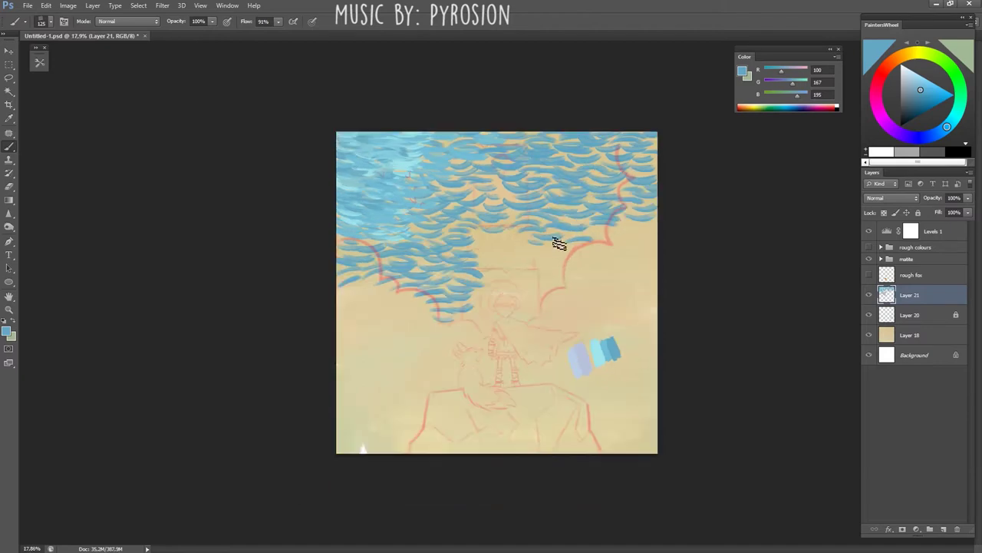
pyautogui.moveTo(561, 259); pyautogui.dragTo(601, 244)
pyautogui.scroll(4, 601, 246)
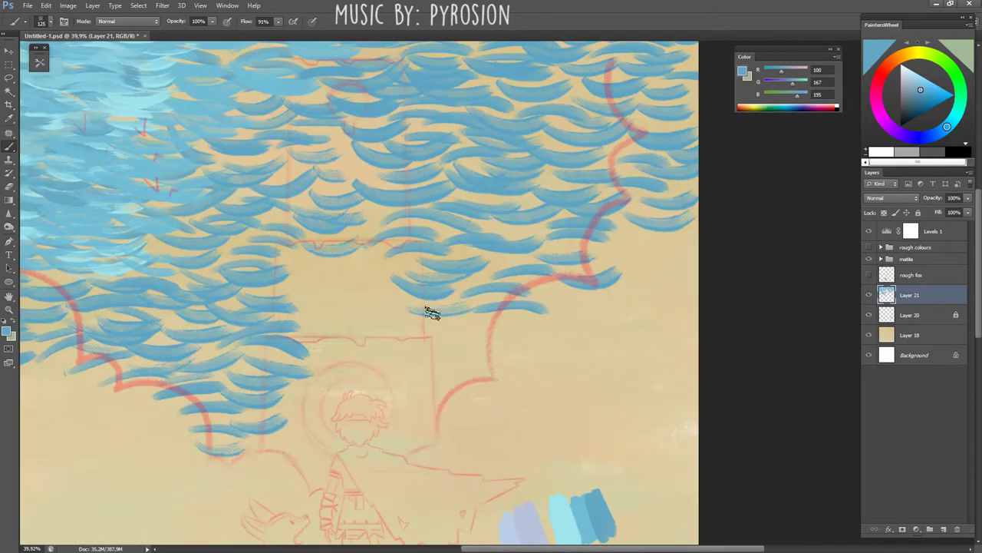
pyautogui.moveTo(427, 311)
pyautogui.mouseDown()
pyautogui.moveTo(486, 345)
pyautogui.moveTo(533, 325)
pyautogui.moveTo(626, 313)
pyautogui.moveTo(566, 281)
pyautogui.moveTo(605, 294)
pyautogui.moveTo(652, 268)
pyautogui.moveTo(658, 279)
pyautogui.moveTo(707, 231)
pyautogui.moveTo(684, 264)
pyautogui.moveTo(707, 279)
pyautogui.moveTo(678, 304)
pyautogui.moveTo(598, 309)
pyautogui.moveTo(629, 305)
pyautogui.mouseUp()
pyautogui.scroll(-2, 642, 258)
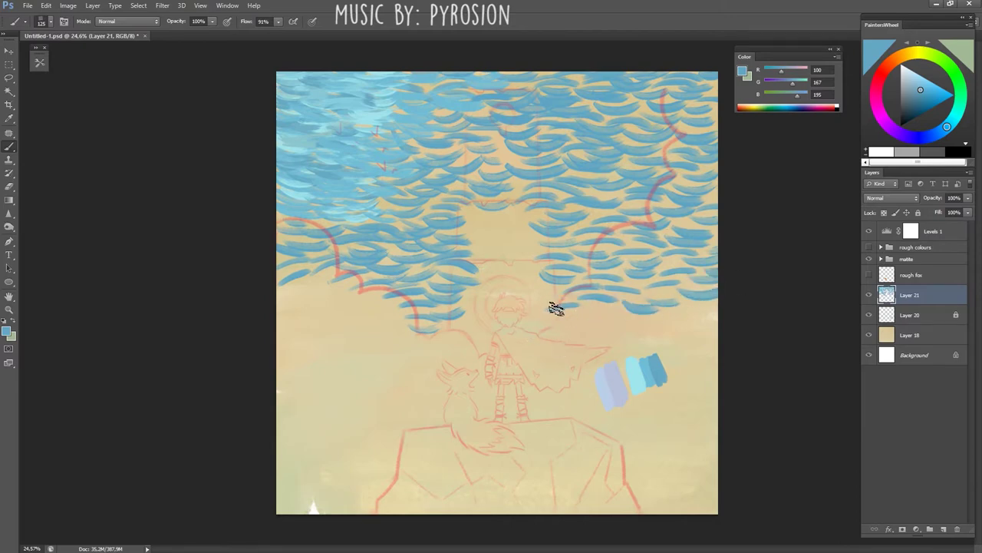
# - Add blue scallops along the lower sky edge and a darker blue arc near the top
pyautogui.moveTo(407, 328); pyautogui.dragTo(470, 334)
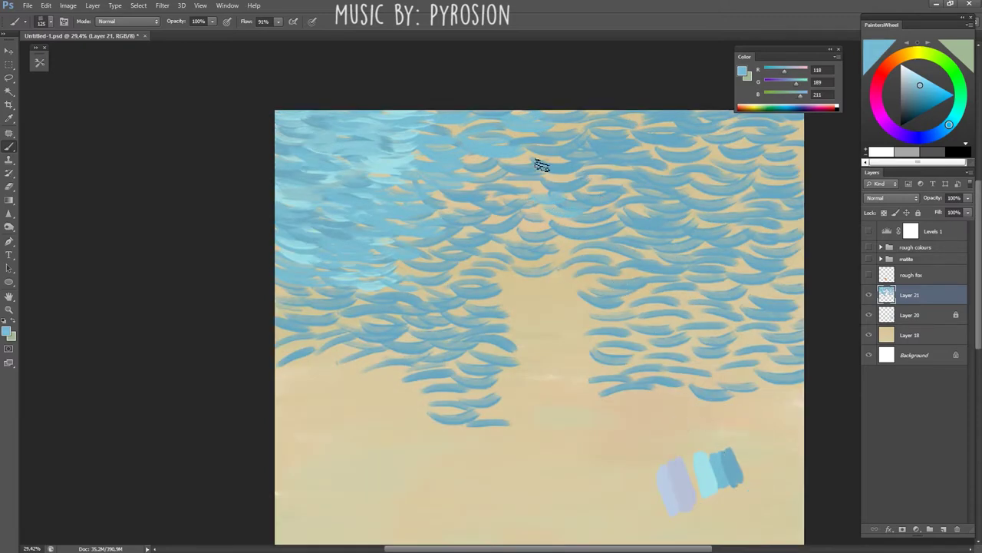
pyautogui.moveTo(572, 116); pyautogui.dragTo(599, 121)
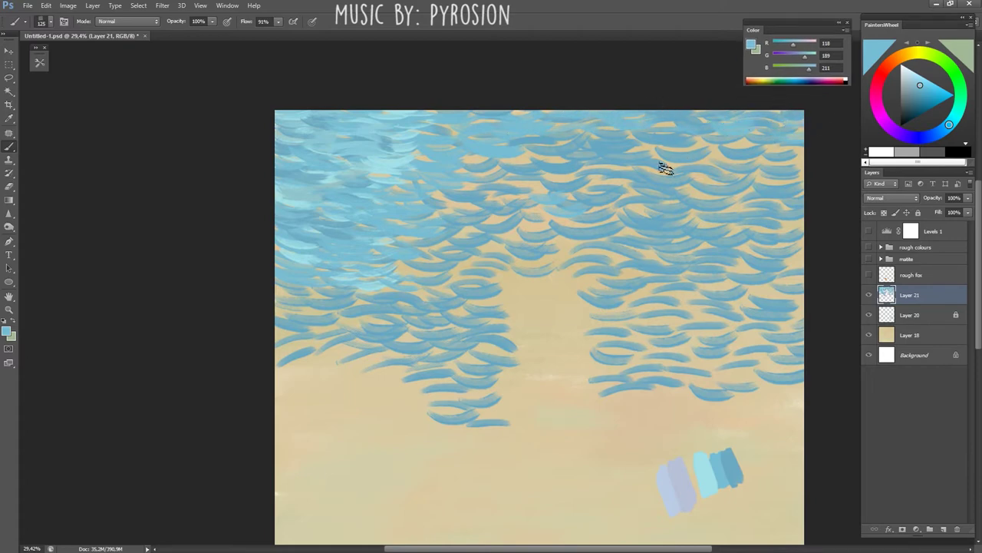
pyautogui.scroll(-2, 665, 169)
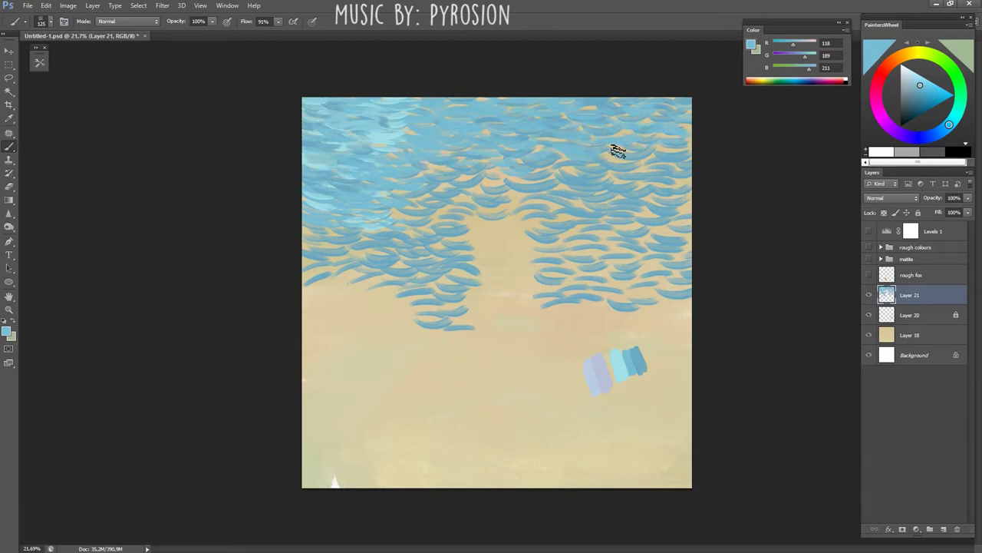
pyautogui.scroll(2, 658, 166)
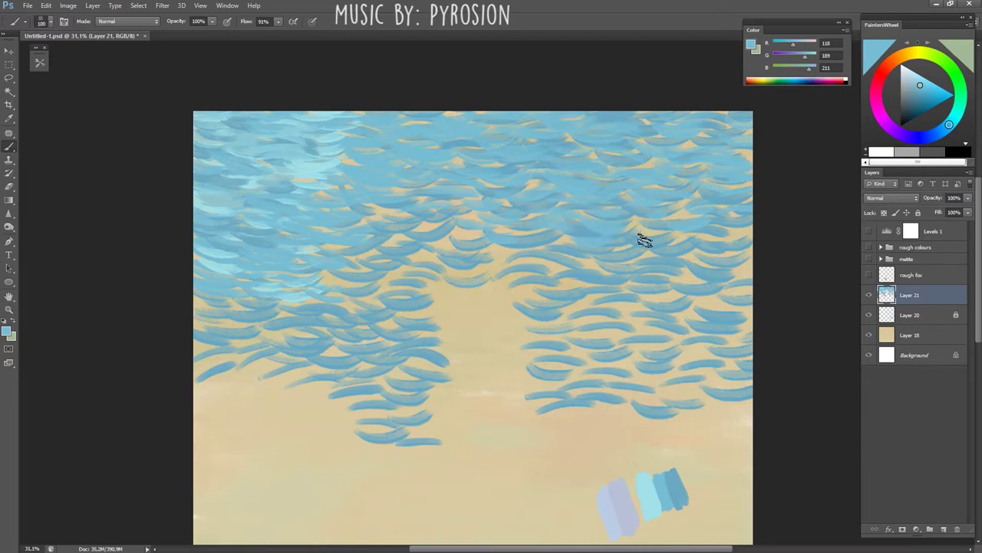
pyautogui.scroll(-2, 642, 237)
# - Paint light-blue scallop highlights across the middle sky, resizing the brush to 90 and 126
pyautogui.moveTo(341, 235); pyautogui.dragTo(384, 241)
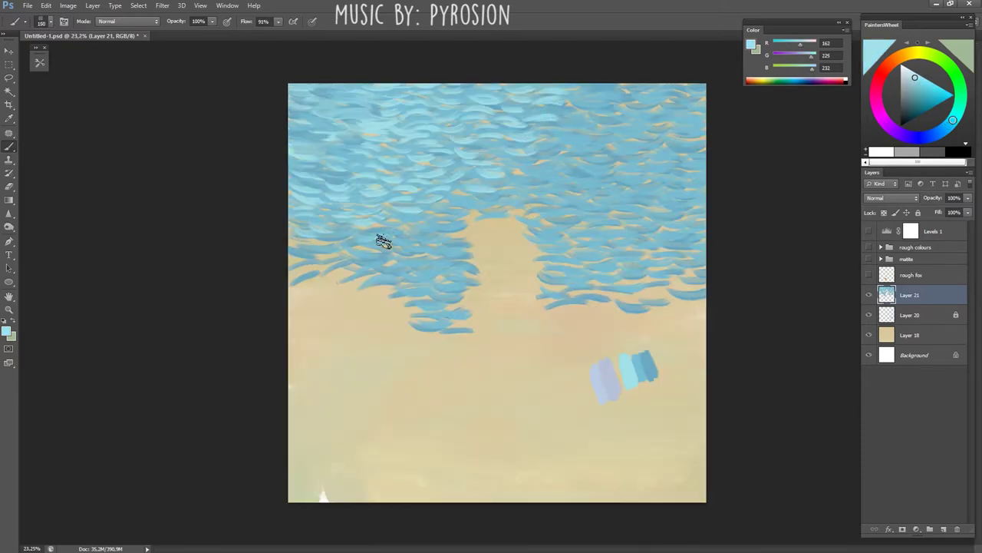
pyautogui.scroll(2, 435, 145)
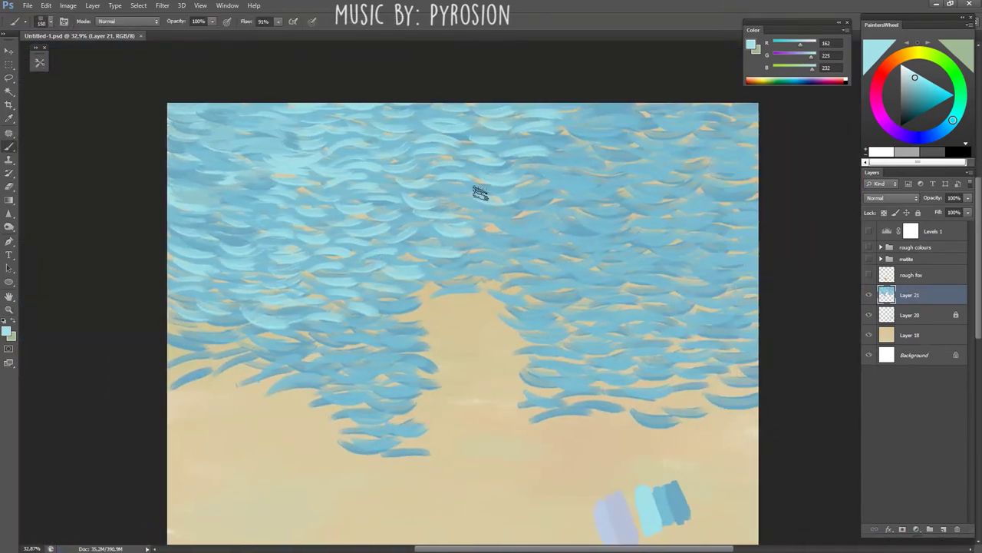
pyautogui.press('[')
pyautogui.press('[')
pyautogui.press('[')
pyautogui.moveTo(465, 213); pyautogui.dragTo(490, 219)
pyautogui.moveTo(405, 252); pyautogui.dragTo(528, 251)
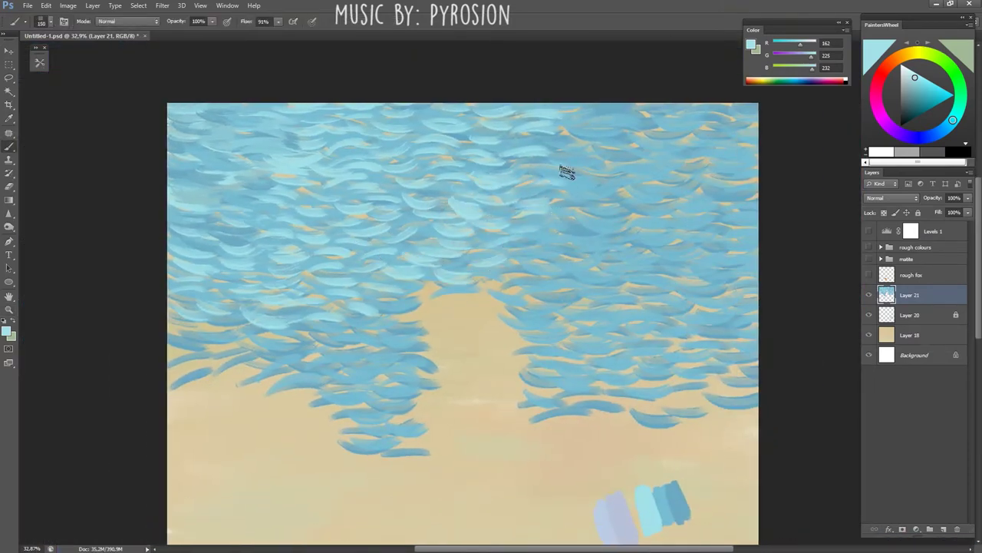
pyautogui.press('[')
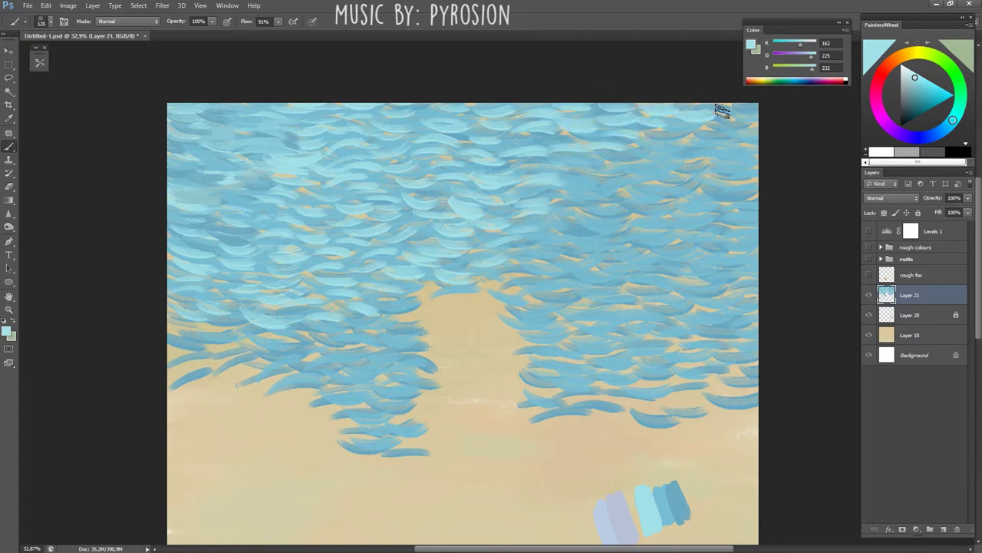
# - Add light-blue scallops across the right sky, show the sketch, and create Layer 22
pyautogui.moveTo(623, 161)
pyautogui.mouseDown()
pyautogui.moveTo(660, 169)
pyautogui.moveTo(647, 164)
pyautogui.moveTo(581, 204)
pyautogui.moveTo(667, 200)
pyautogui.moveTo(723, 158)
pyautogui.mouseUp()
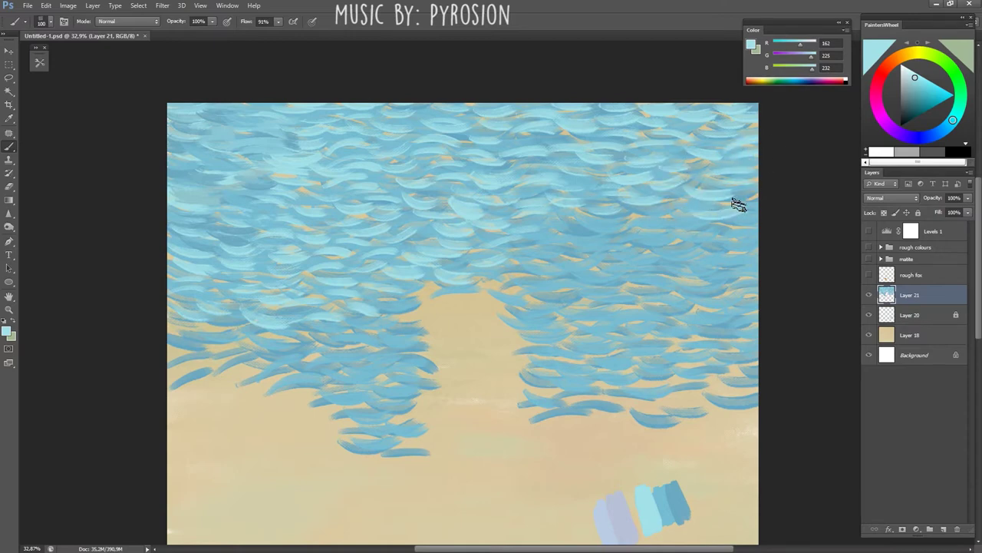
pyautogui.moveTo(720, 229); pyautogui.dragTo(759, 203)
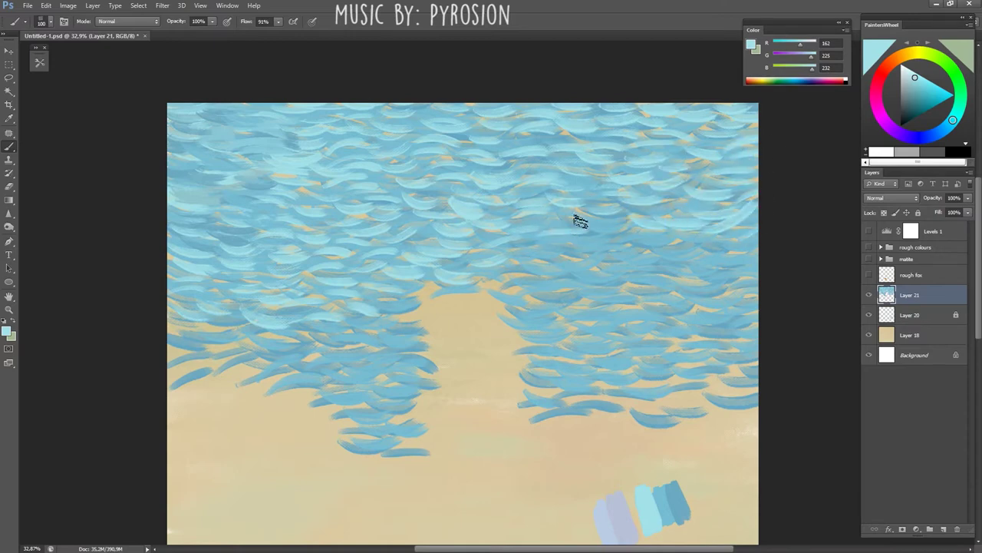
pyautogui.moveTo(579, 220)
pyautogui.mouseDown()
pyautogui.moveTo(667, 243)
pyautogui.moveTo(683, 232)
pyautogui.mouseUp()
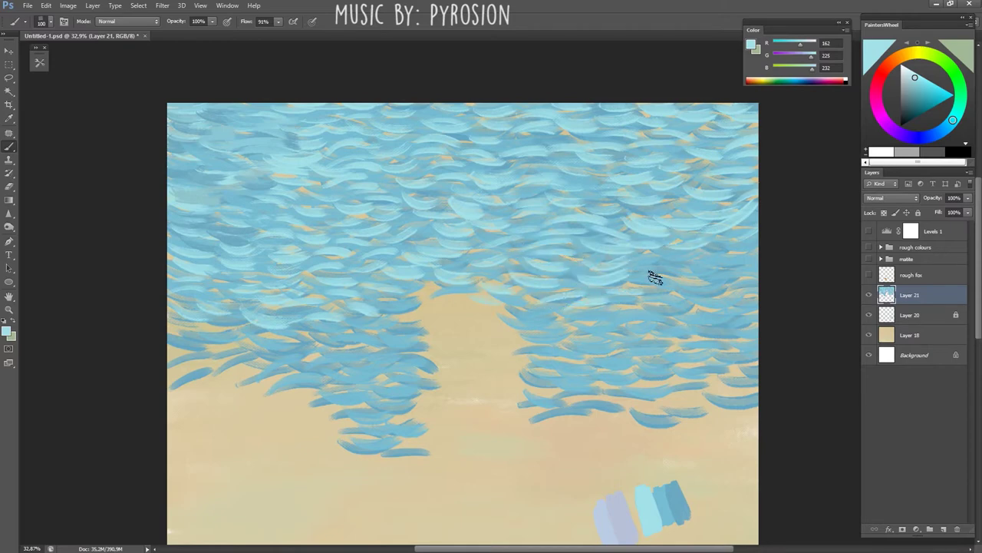
pyautogui.moveTo(732, 249)
pyautogui.mouseDown()
pyautogui.moveTo(686, 284)
pyautogui.moveTo(737, 283)
pyautogui.moveTo(652, 292)
pyautogui.moveTo(660, 310)
pyautogui.moveTo(588, 322)
pyautogui.moveTo(287, 345)
pyautogui.moveTo(192, 320)
pyautogui.moveTo(269, 367)
pyautogui.moveTo(377, 344)
pyautogui.moveTo(395, 329)
pyautogui.moveTo(335, 384)
pyautogui.moveTo(436, 327)
pyautogui.mouseUp()
pyautogui.keyDown('alt'); pyautogui.scroll(-3, 436, 327); pyautogui.keyUp('alt')
pyautogui.keyDown('alt'); pyautogui.scroll(3, 576, 291); pyautogui.keyUp('alt')
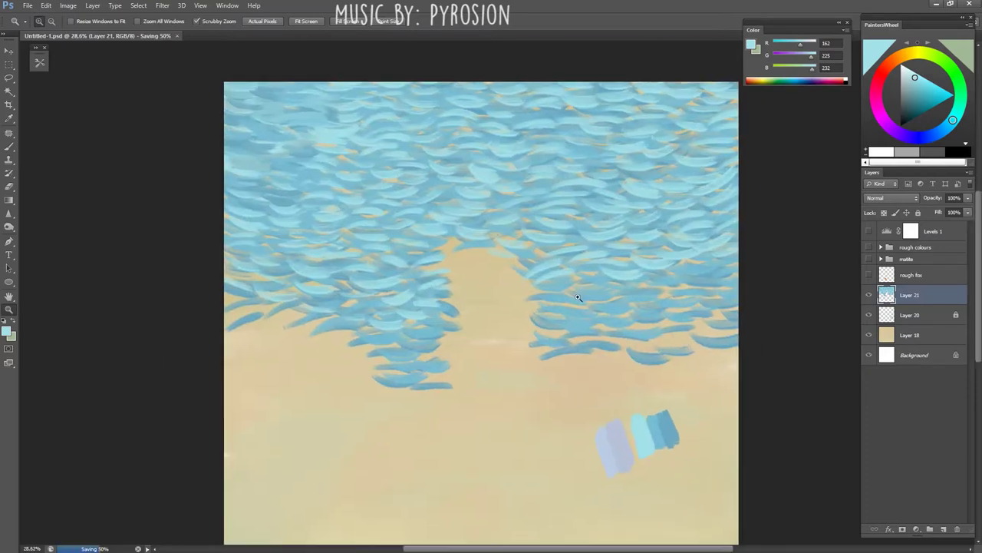
pyautogui.click(869, 259)
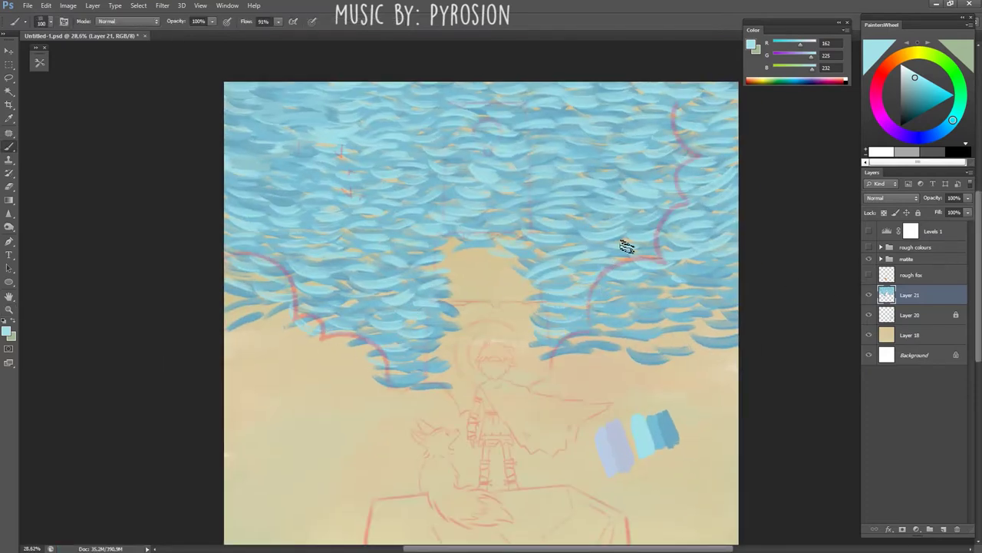
pyautogui.click(945, 529)
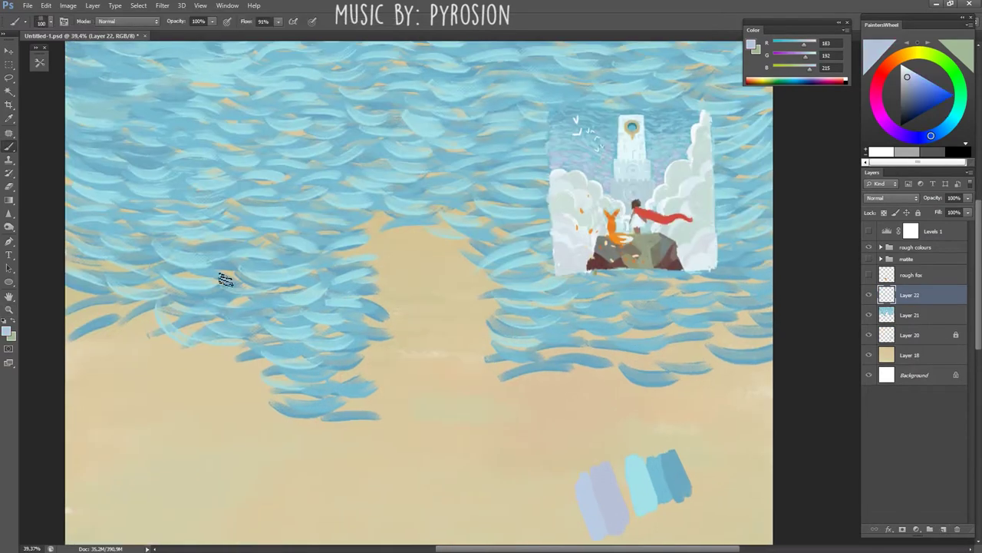
# - Show the sketch lines and paint lavender (RGB 183, 192, 215) strokes over the left waves
pyautogui.click(869, 260)
pyautogui.moveTo(67, 224)
pyautogui.mouseDown()
pyautogui.moveTo(87, 191)
pyautogui.moveTo(186, 219)
pyautogui.mouseUp()
pyautogui.moveTo(188, 325)
pyautogui.mouseDown()
pyautogui.moveTo(176, 219)
pyautogui.moveTo(132, 203)
pyautogui.mouseUp()
pyautogui.moveTo(123, 159); pyautogui.dragTo(175, 161)
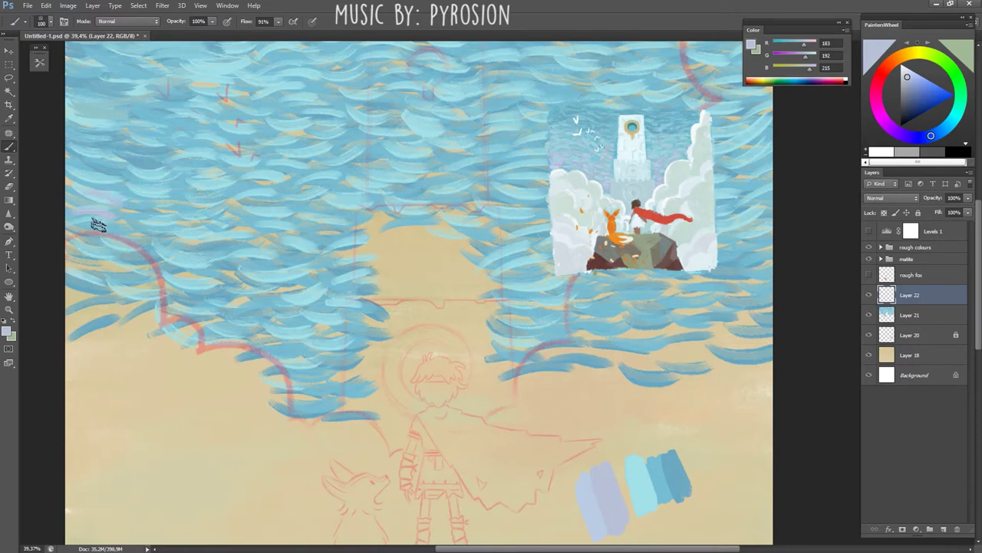
pyautogui.moveTo(152, 264)
pyautogui.mouseDown()
pyautogui.moveTo(182, 240)
pyautogui.moveTo(231, 245)
pyautogui.mouseUp()
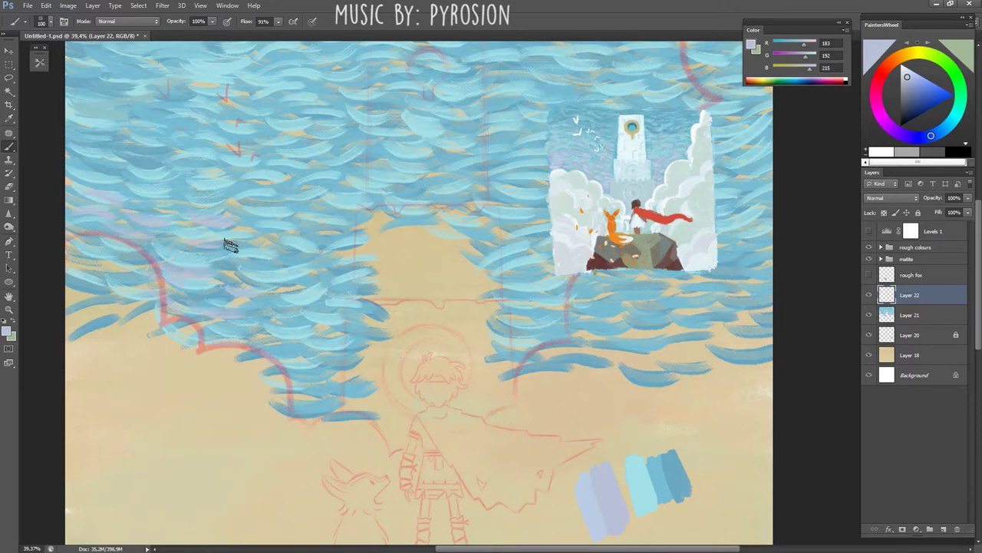
pyautogui.moveTo(67, 184); pyautogui.dragTo(152, 177)
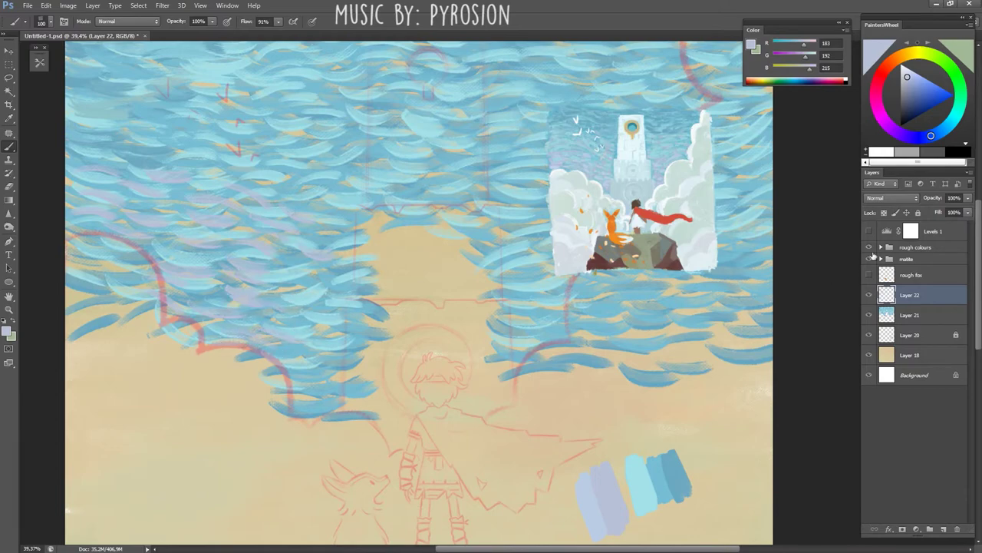
# - Zoom out to frame the whole sky and toggle the rough colour study's visibility
pyautogui.press('z')
pyautogui.moveTo(491, 304)
pyautogui.mouseDown()
pyautogui.moveTo(441, 304)
pyautogui.moveTo(508, 336)
pyautogui.mouseUp()
pyautogui.press('b')
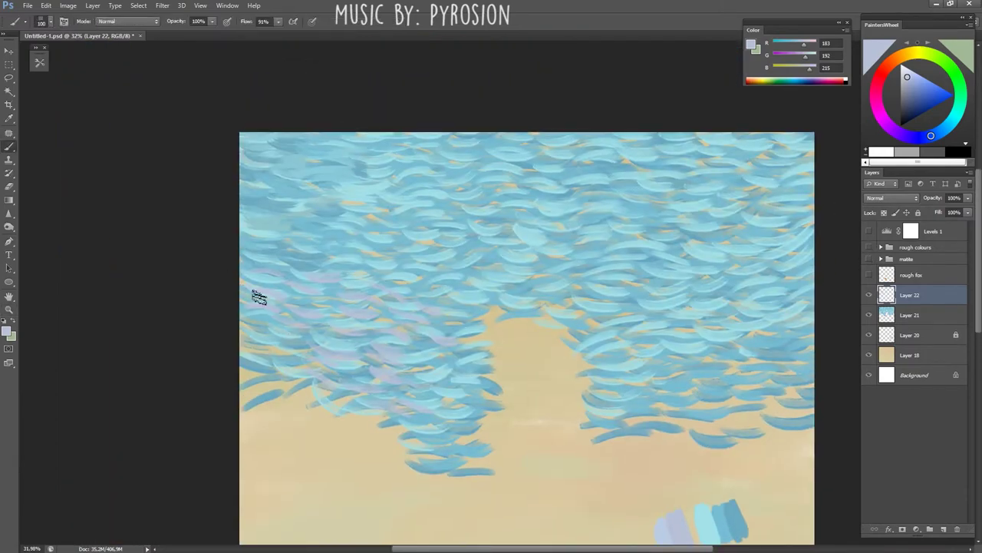
pyautogui.press('z')
pyautogui.moveTo(445, 284); pyautogui.dragTo(869, 237)
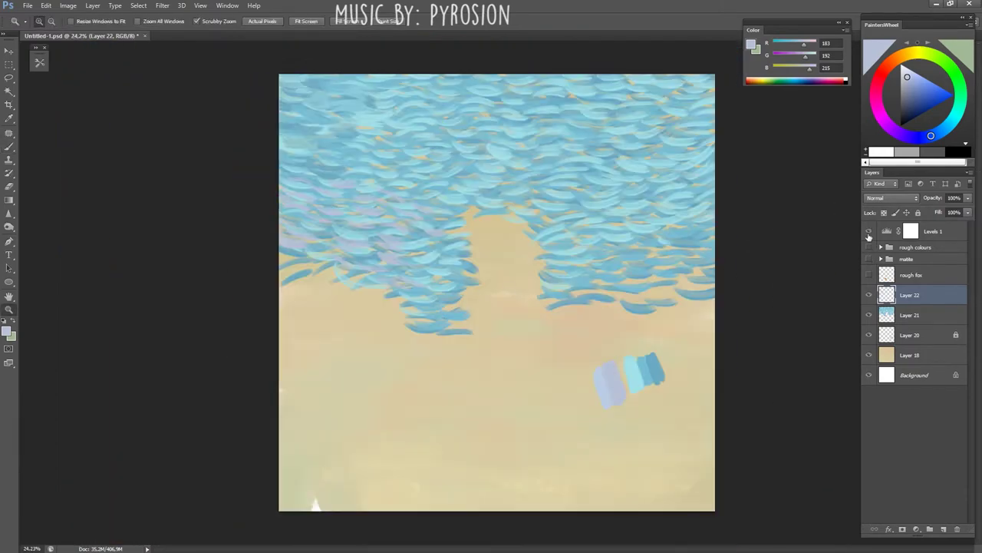
pyautogui.moveTo(475, 254); pyautogui.dragTo(506, 255)
pyautogui.press('b')
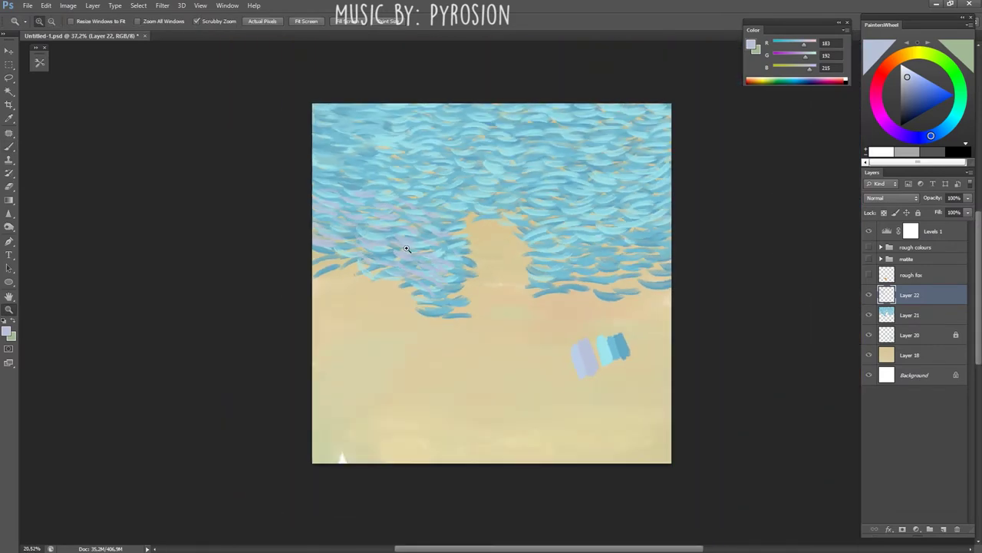
pyautogui.moveTo(406, 264); pyautogui.dragTo(460, 263)
pyautogui.click(868, 275)
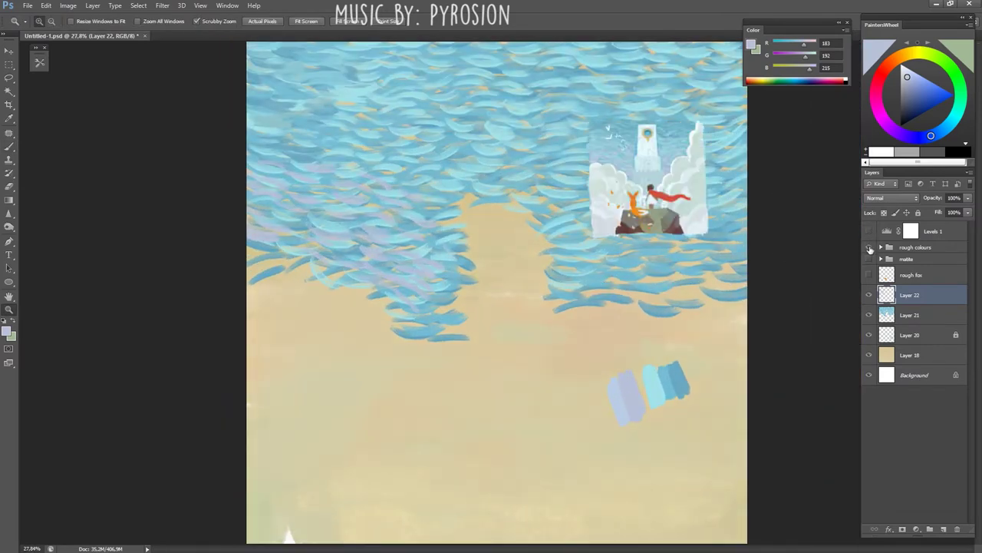
pyautogui.click(869, 274)
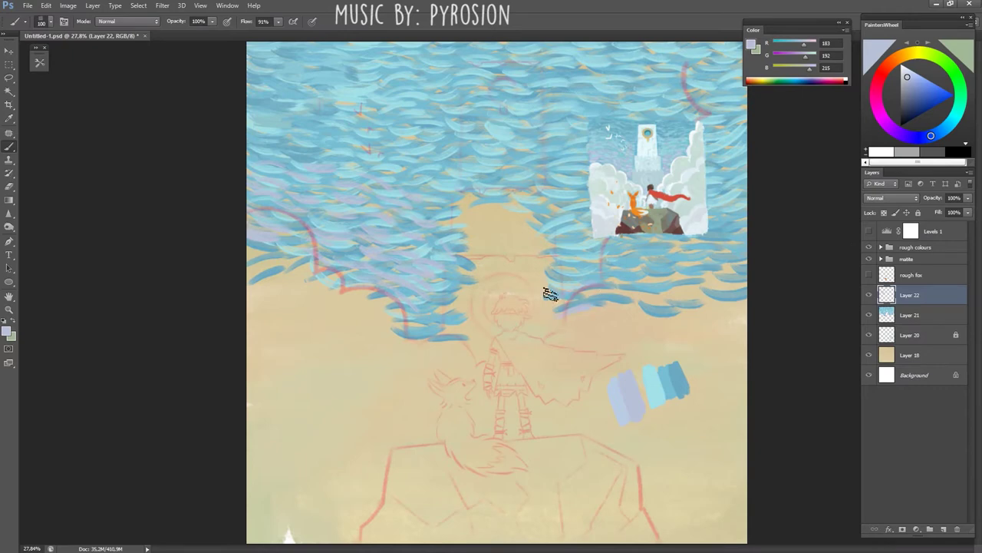
# - Add a light lavender stroke over the central waves, hide the study, and create Layer 23
pyautogui.moveTo(444, 315); pyautogui.dragTo(418, 311)
pyautogui.click(869, 247)
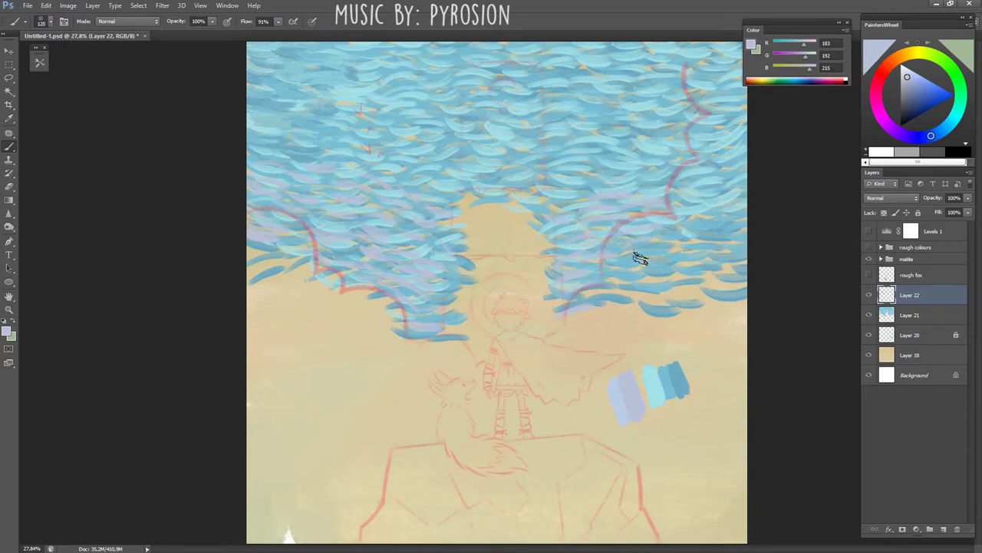
pyautogui.press(']')
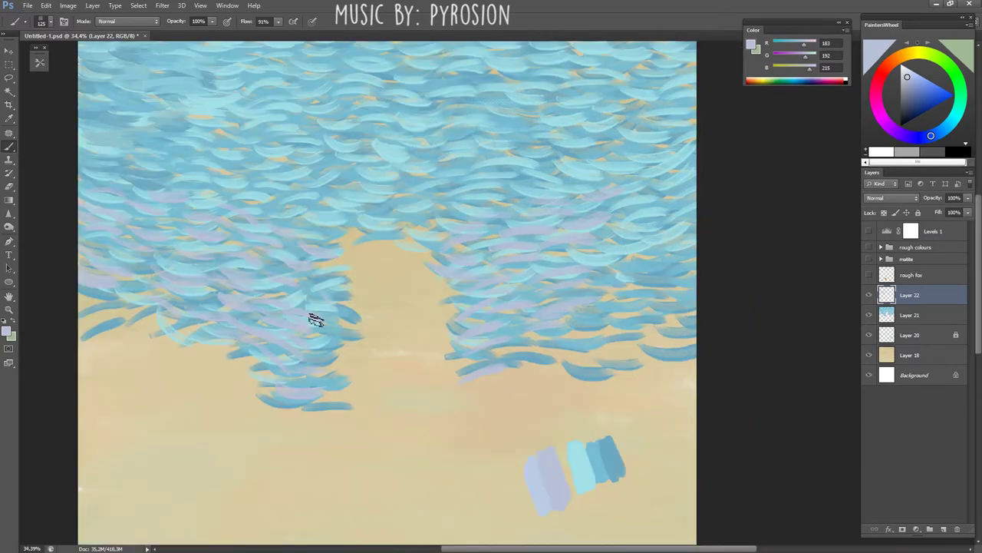
pyautogui.press('z')
pyautogui.moveTo(316, 319); pyautogui.dragTo(500, 287)
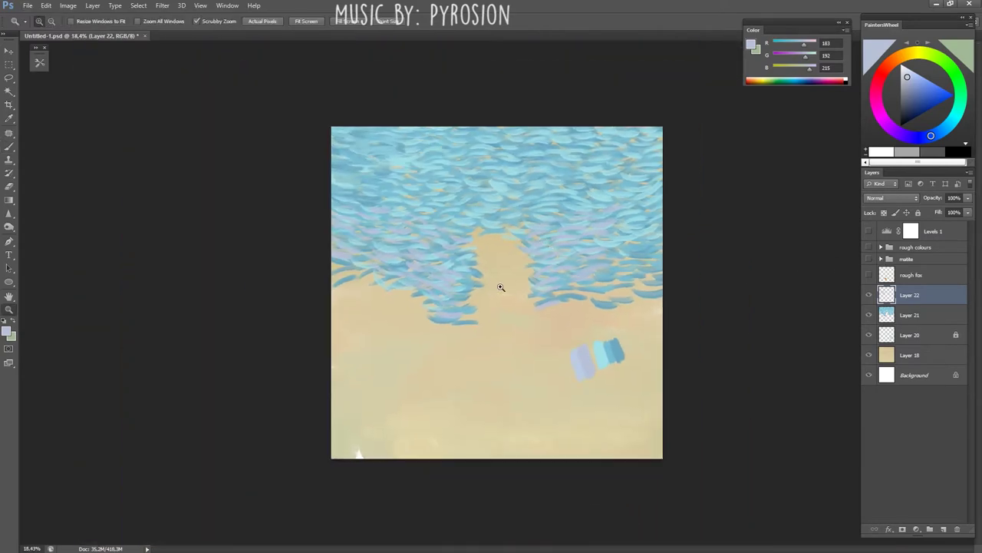
pyautogui.click(944, 530)
# - Hide the castle reference and red sketch lines, and set the brush size to 100
pyautogui.moveTo(573, 335); pyautogui.dragTo(574, 369)
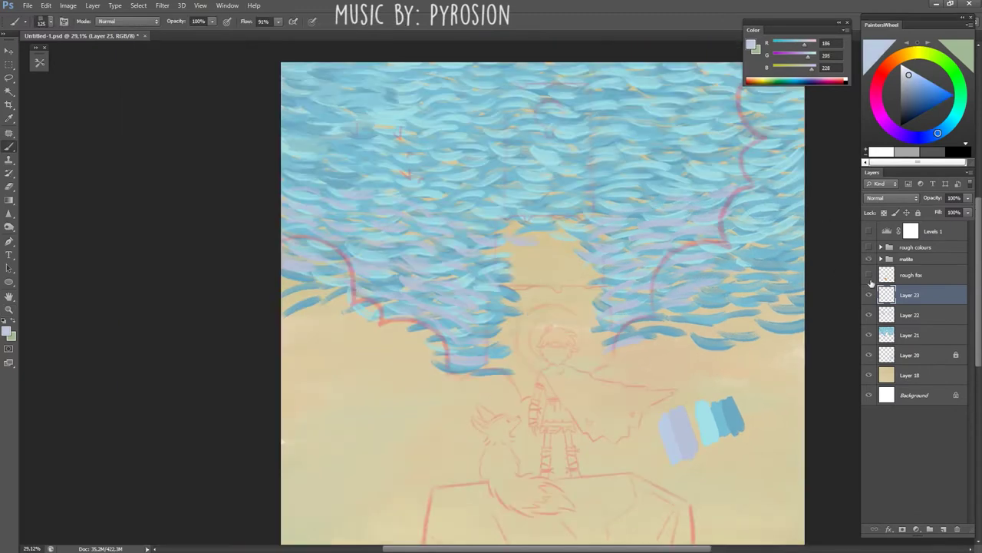
pyautogui.click(869, 258)
pyautogui.click(869, 247)
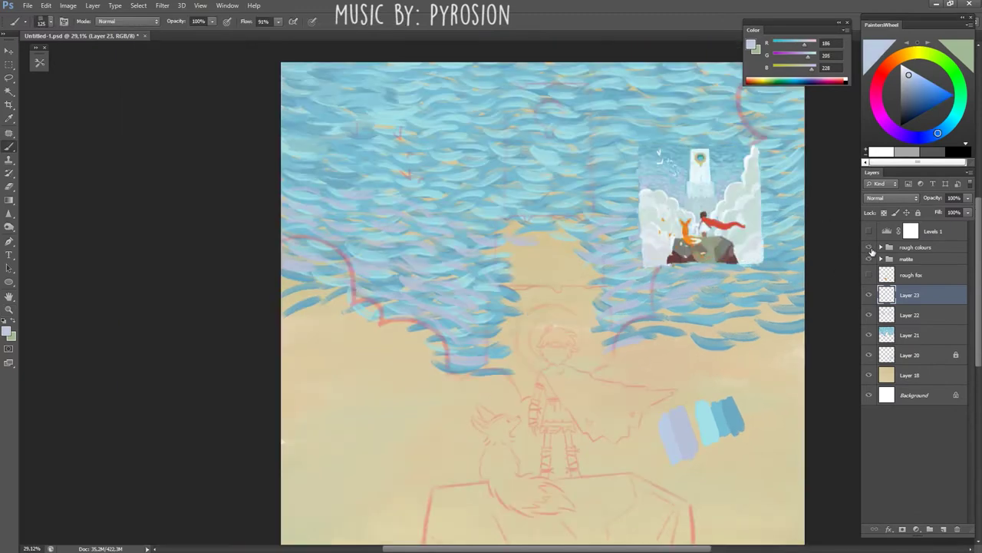
pyautogui.click(870, 248)
pyautogui.press(']')
pyautogui.press(']')
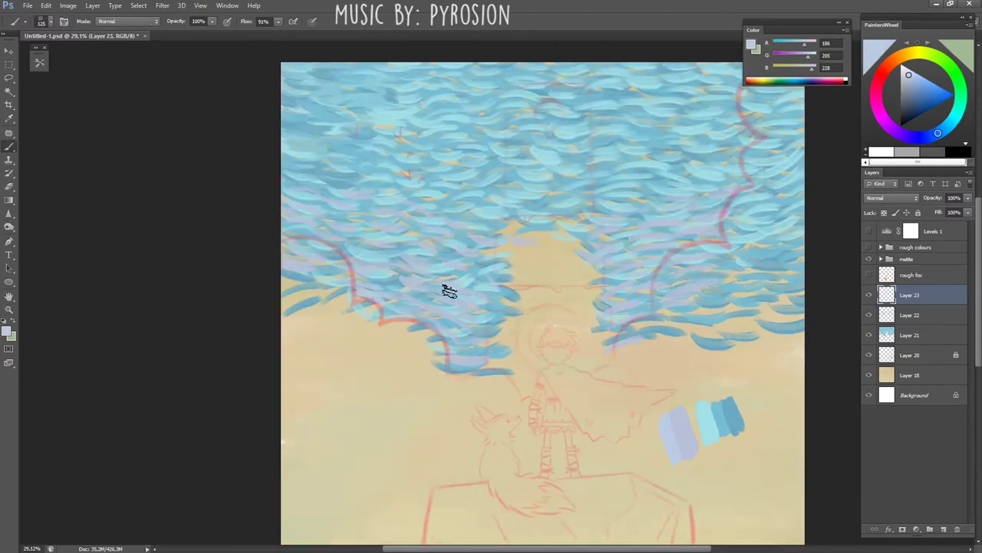
pyautogui.click(869, 260)
pyautogui.press('[')
pyautogui.press('[')
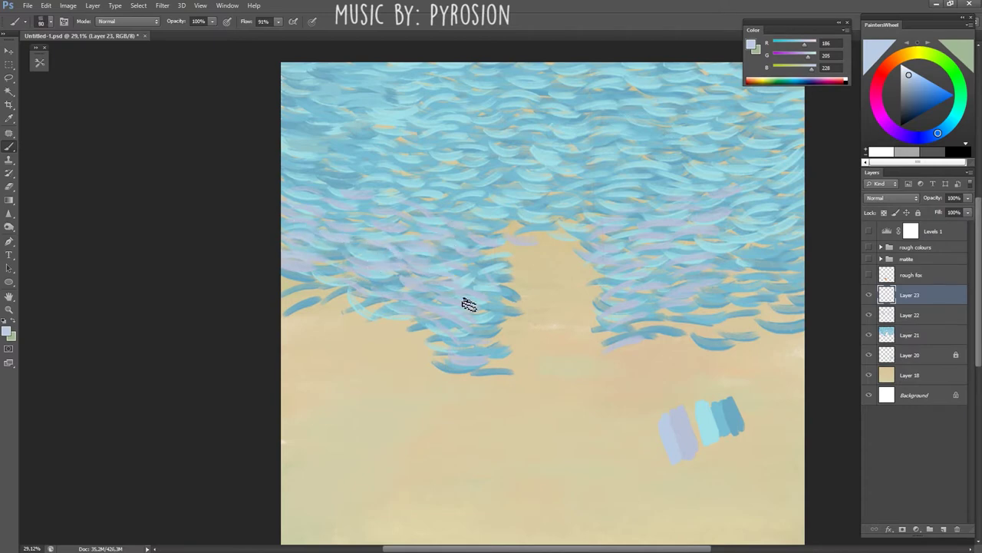
pyautogui.press(']')
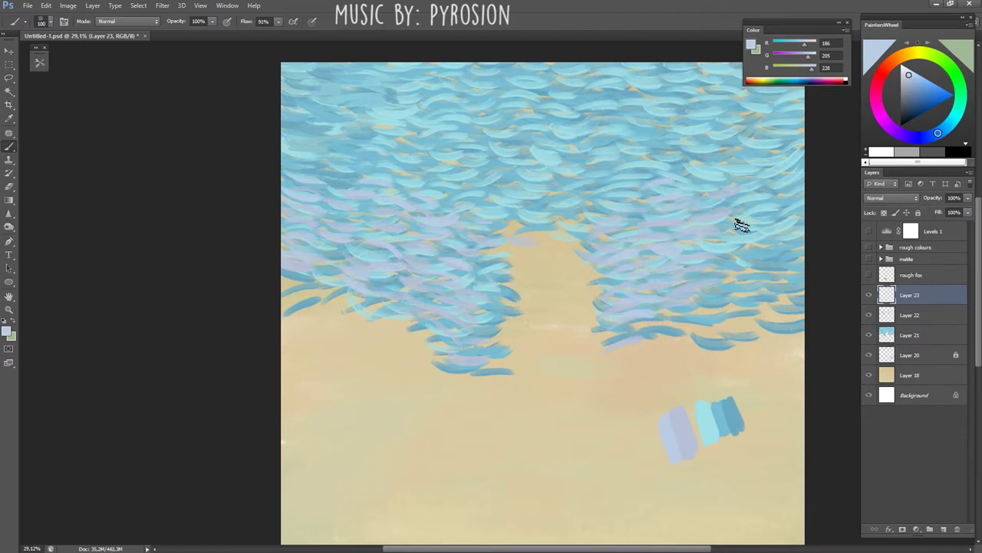
# - Paint a pale blue stroke at the sky's right edge, add Layer 24, and pick the speechless preset
pyautogui.moveTo(755, 242); pyautogui.dragTo(798, 223)
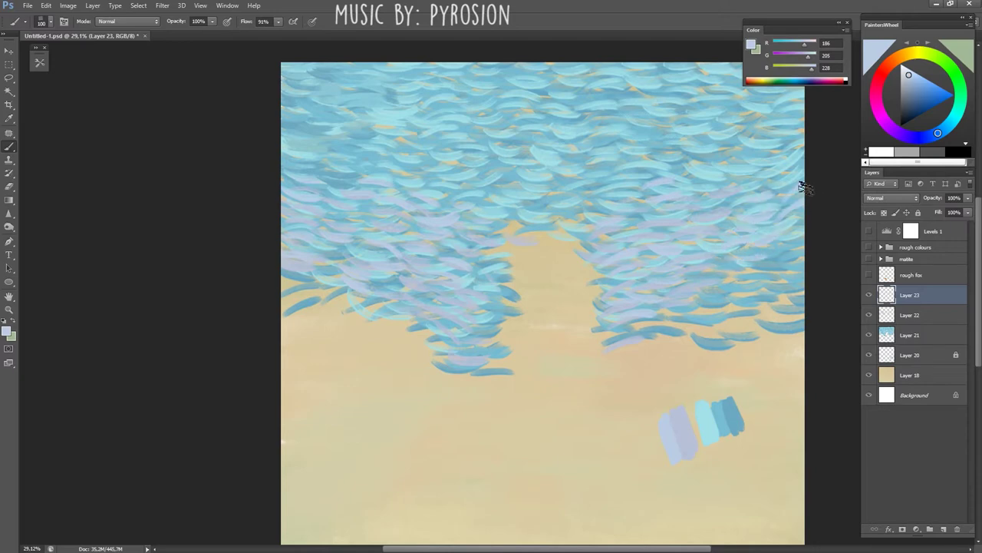
pyautogui.press('z')
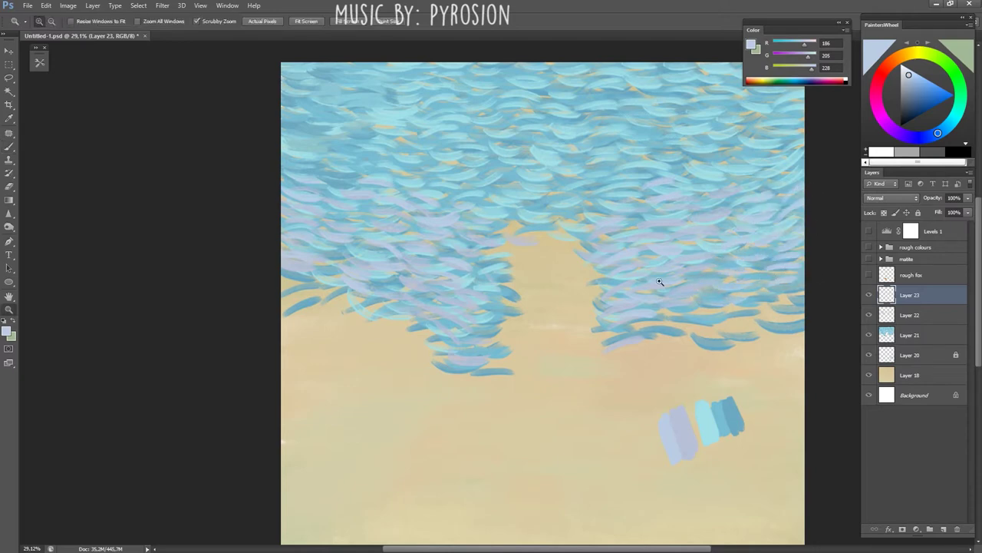
pyautogui.hotkey('ctrl', '-')
pyautogui.hotkey('ctrl', '-')
pyautogui.hotkey('ctrl', '+')
pyautogui.press('b')
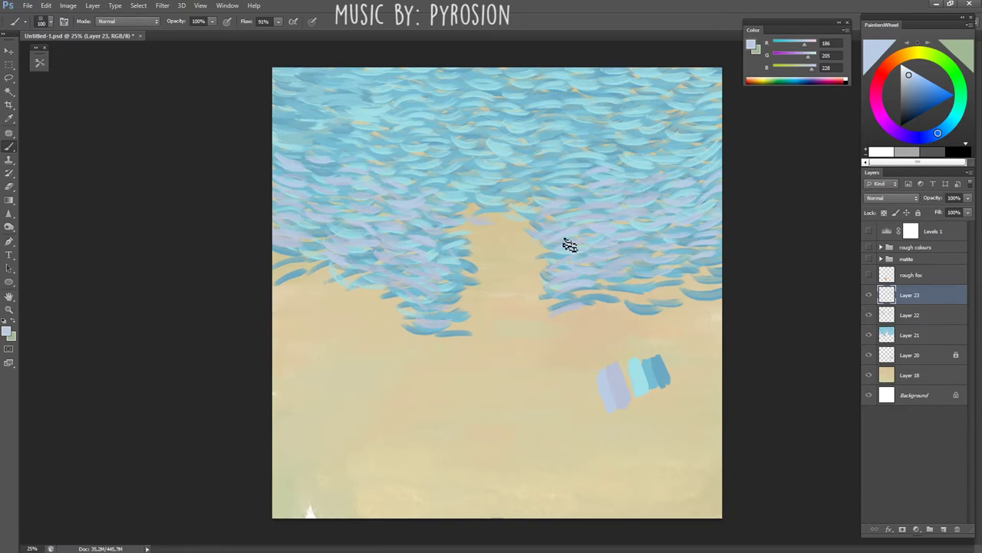
pyautogui.hotkey('ctrl', 'shift', 'alt', 'n')
pyautogui.click(121, 444)
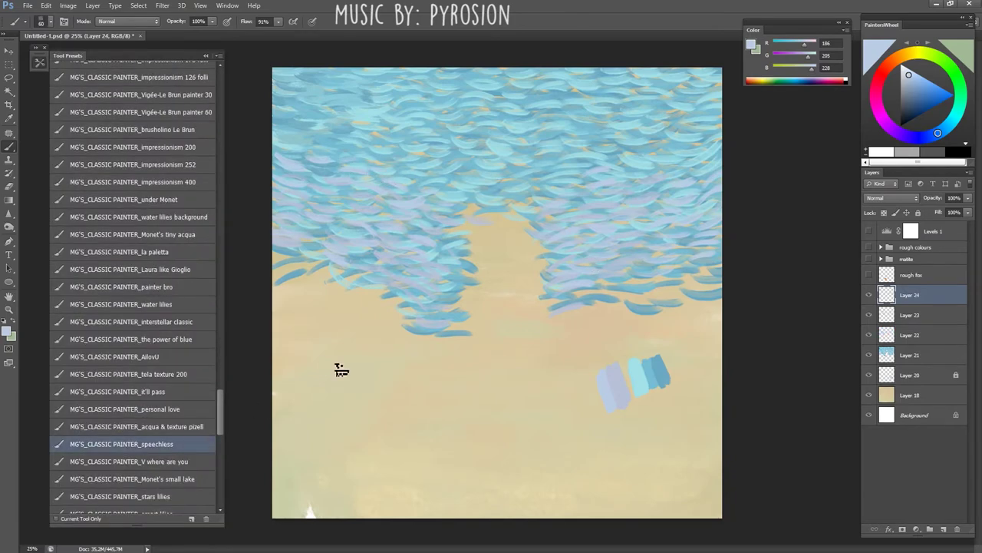
# - Sample a darker sky blue, paint a trial stroke on Layer 24, then erase it
pyautogui.keyDown('alt'); pyautogui.click(302, 267); pyautogui.keyUp('alt')
pyautogui.moveTo(307, 361); pyautogui.dragTo(367, 338)
pyautogui.scroll(3, 345, 337)
pyautogui.press('e')
pyautogui.moveTo(322, 304); pyautogui.dragTo(331, 355)
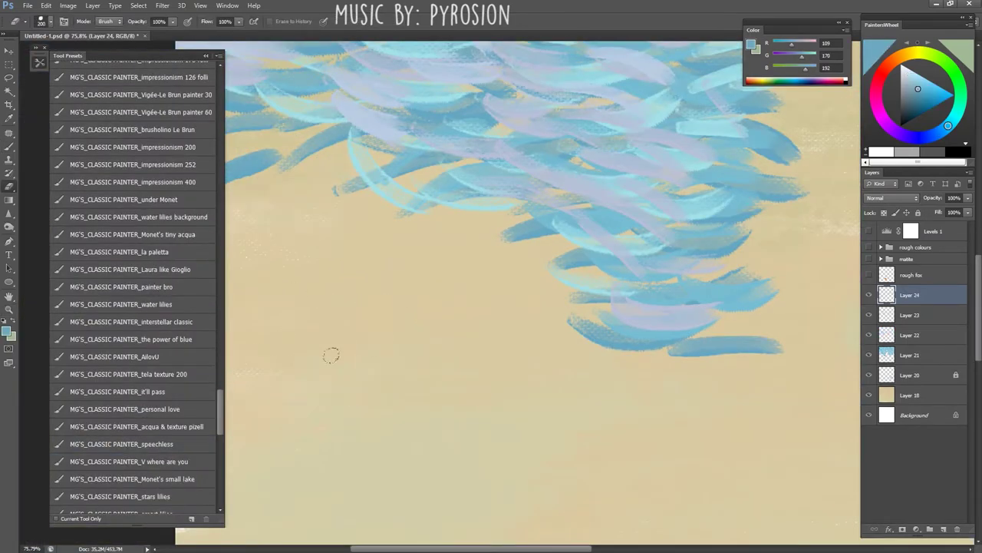
pyautogui.press('b')
pyautogui.moveTo(286, 326); pyautogui.dragTo(372, 342)
# - Paint curved trial blue strokes low on the canvas and undo them all
pyautogui.hotkey('ctrl', 'z')
pyautogui.moveTo(312, 320); pyautogui.dragTo(458, 326)
pyautogui.moveTo(331, 278); pyautogui.dragTo(449, 284)
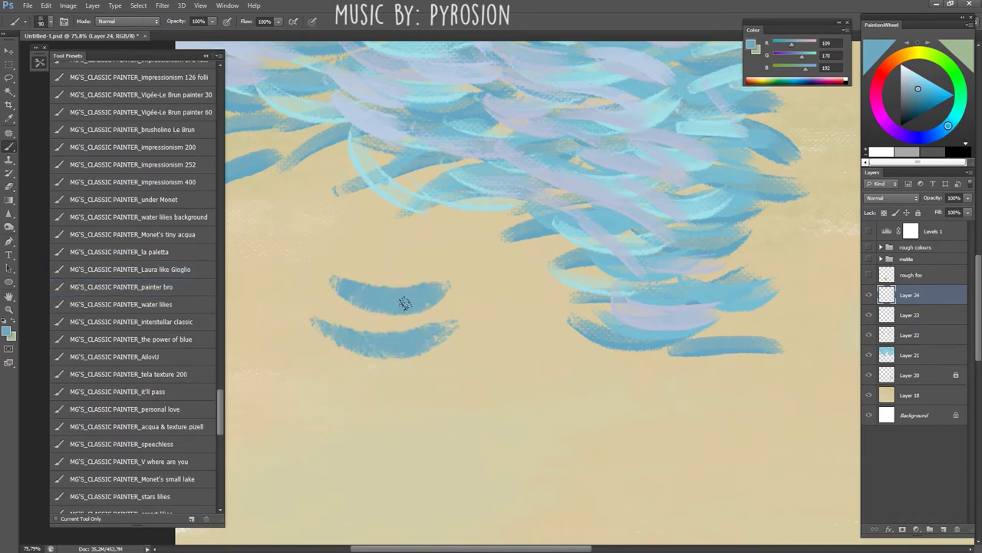
pyautogui.hotkey('ctrl', 'alt', 'z')
pyautogui.hotkey('ctrl', 'alt', 'z')
pyautogui.hotkey('ctrl', 'alt', 'z')
pyautogui.moveTo(301, 330)
pyautogui.mouseDown()
pyautogui.moveTo(429, 295)
pyautogui.moveTo(432, 322)
pyautogui.moveTo(436, 307)
pyautogui.mouseUp()
pyautogui.hotkey('ctrl', 'alt', 'z')
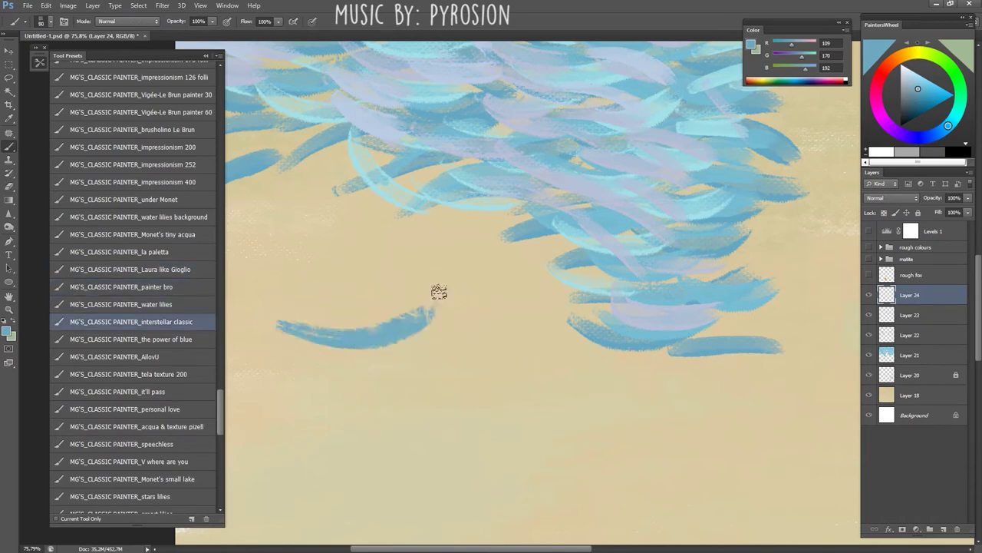
pyautogui.hotkey('ctrl', 'alt', 'z')
# - Try the Monet's small lake and stars lilies presets, then test-paint with the speechless brush
pyautogui.click(188, 478)
pyautogui.click(192, 496)
pyautogui.moveTo(192, 444); pyautogui.dragTo(197, 439)
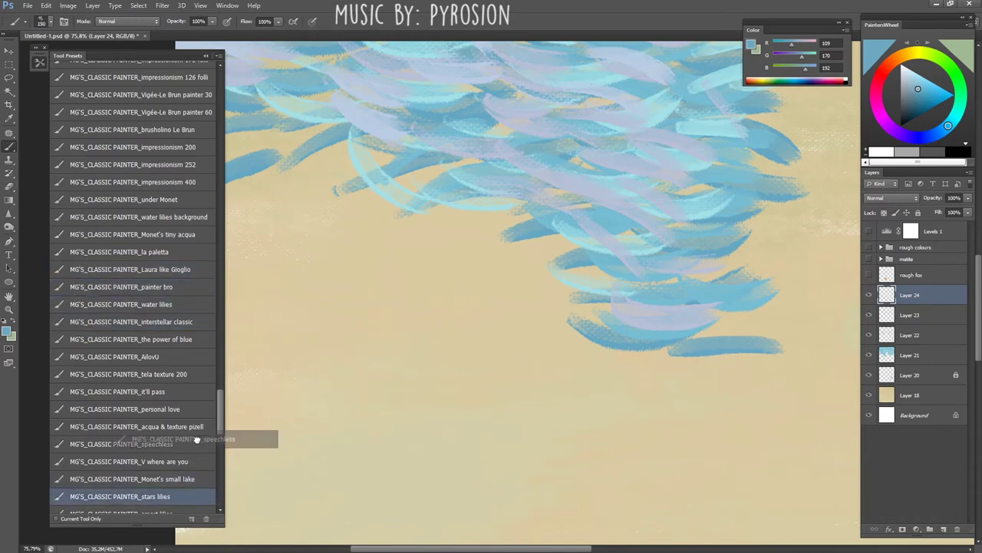
pyautogui.moveTo(309, 342); pyautogui.dragTo(416, 351)
pyautogui.hotkey('ctrl', 'alt', 'z')
pyautogui.moveTo(319, 337)
pyautogui.mouseDown()
pyautogui.moveTo(438, 331)
pyautogui.moveTo(425, 422)
pyautogui.moveTo(391, 422)
pyautogui.mouseUp()
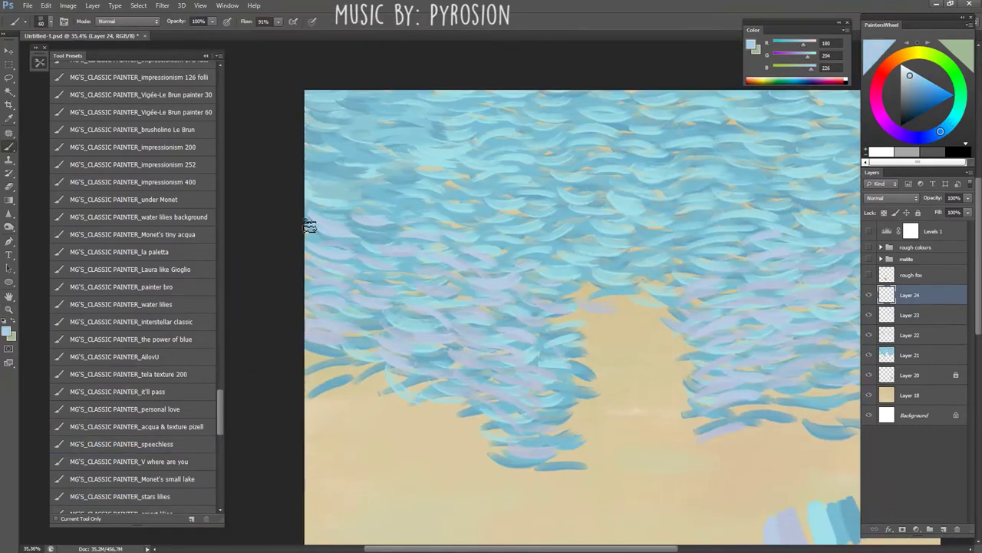
# - Enlarge the brush to 80, sample pale and mid sky blues, and view the whole canvas
pyautogui.press(']')
pyautogui.press(']')
pyautogui.keyDown('alt'); pyautogui.click(349, 219); pyautogui.keyUp('alt')
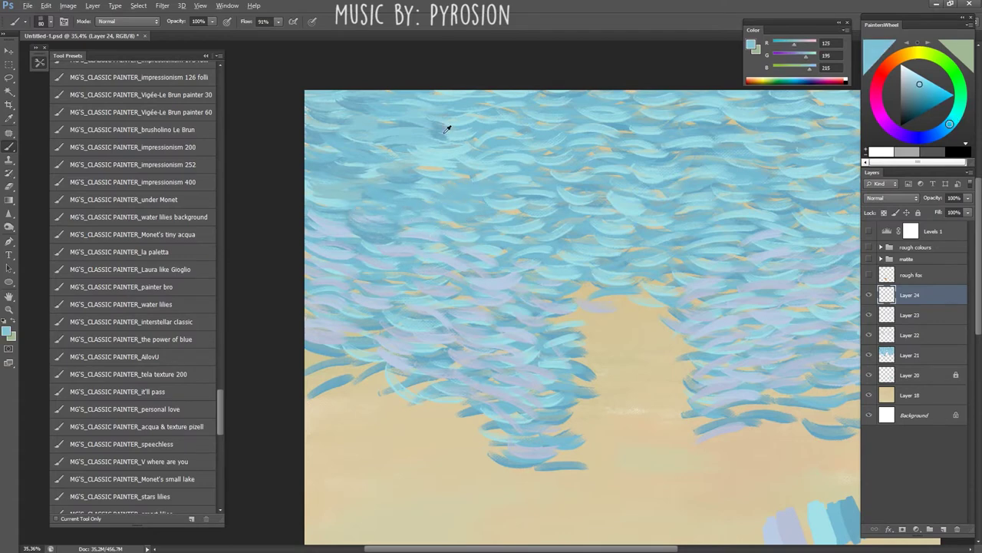
pyautogui.keyDown('alt'); pyautogui.click(470, 195); pyautogui.keyUp('alt')
pyautogui.press('z')
pyautogui.moveTo(522, 192); pyautogui.dragTo(380, 202)
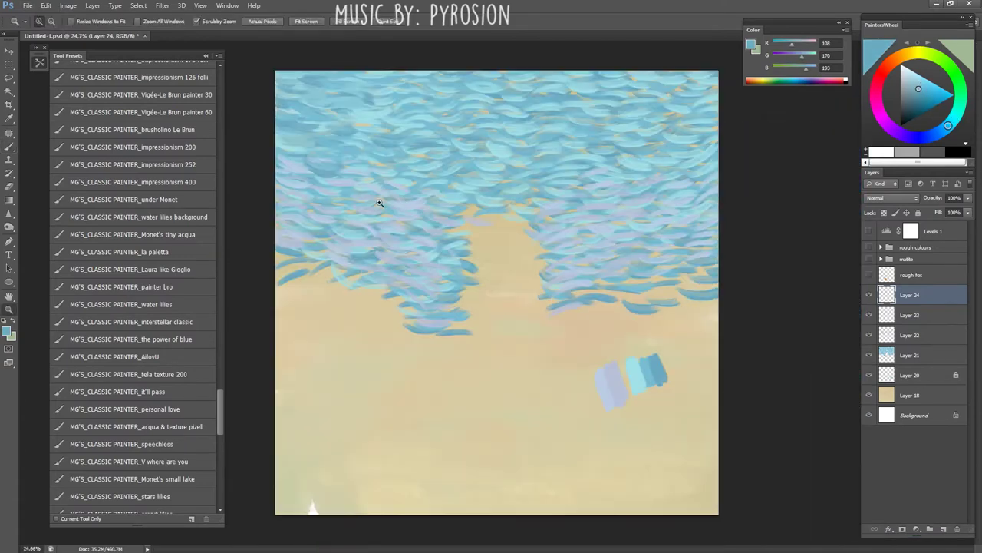
pyautogui.press('b')
# - Sample teal and several sky blues, settling on a darker blue to paint with
pyautogui.keyDown('alt'); pyautogui.click(308, 223); pyautogui.keyUp('alt')
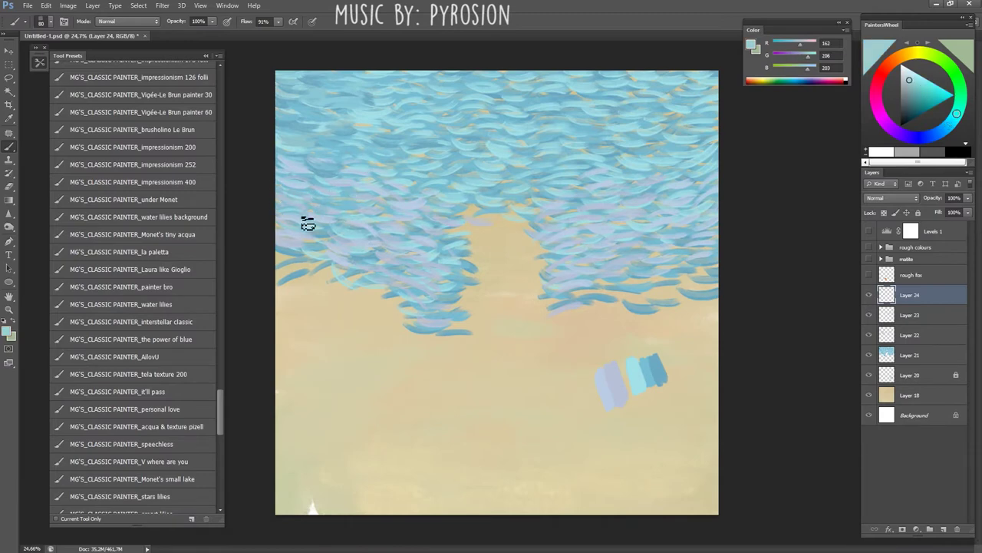
pyautogui.keyDown('alt'); pyautogui.click(301, 142); pyautogui.keyUp('alt')
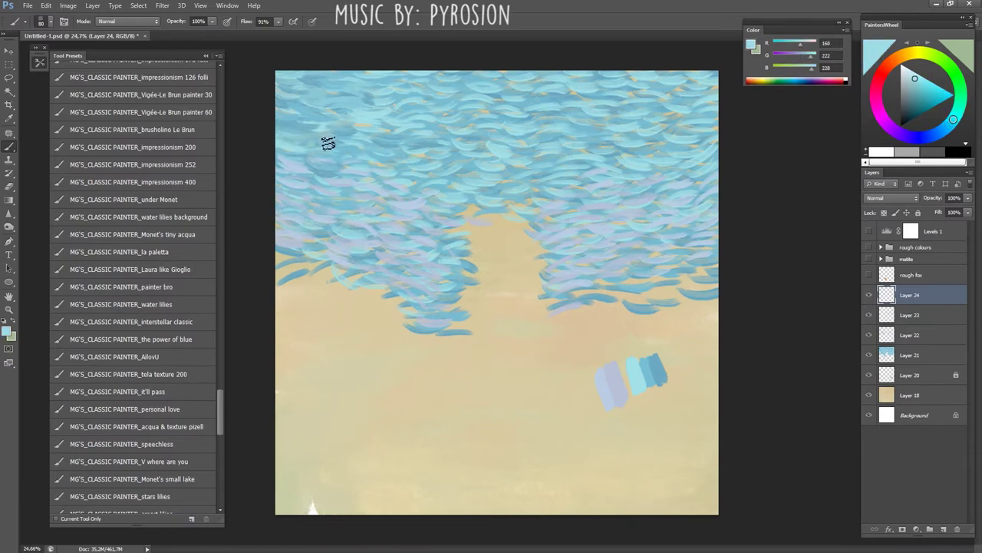
pyautogui.keyDown('alt'); pyautogui.click(301, 92); pyautogui.keyUp('alt')
pyautogui.scroll(3, 373, 99)
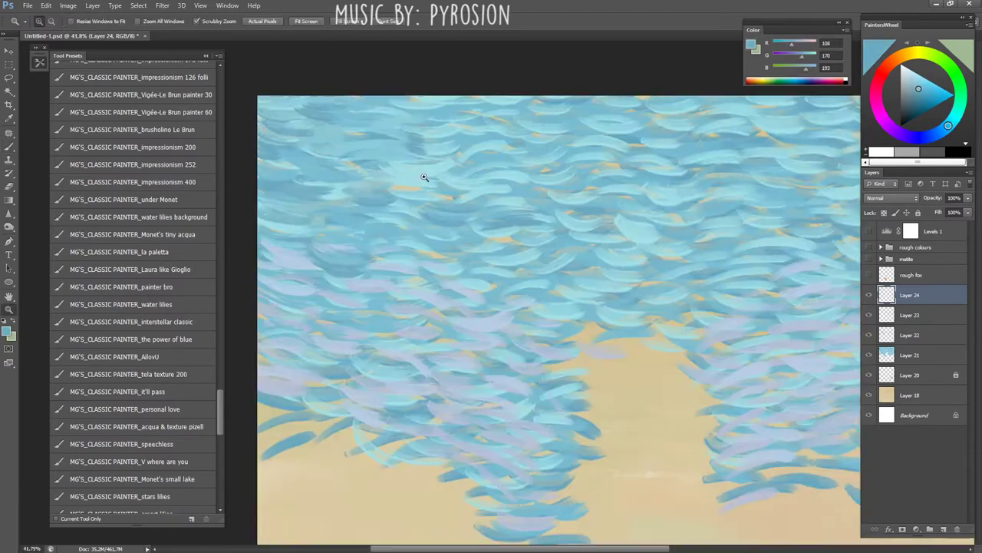
pyautogui.keyDown('alt'); pyautogui.click(477, 191); pyautogui.keyUp('alt')
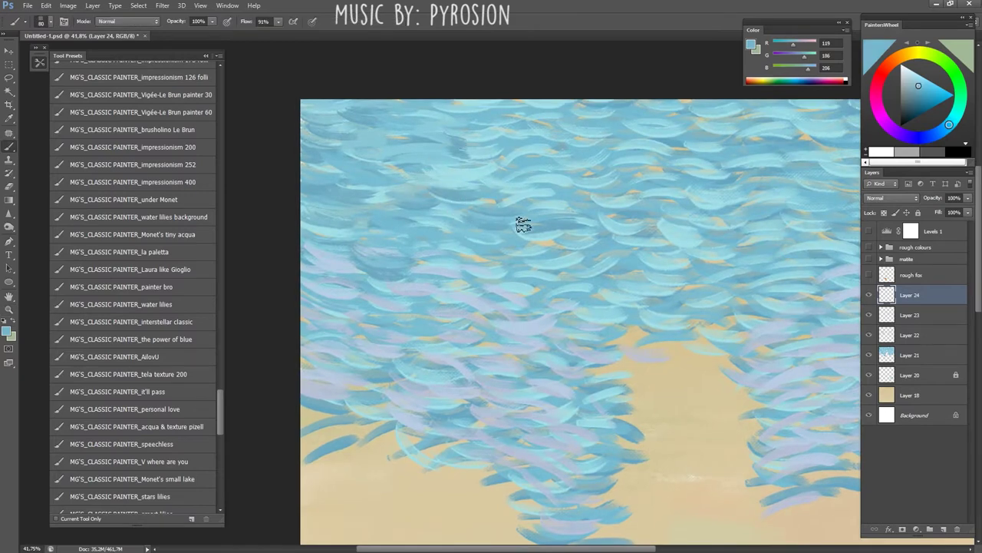
pyautogui.keyDown('alt'); pyautogui.click(453, 225); pyautogui.keyUp('alt')
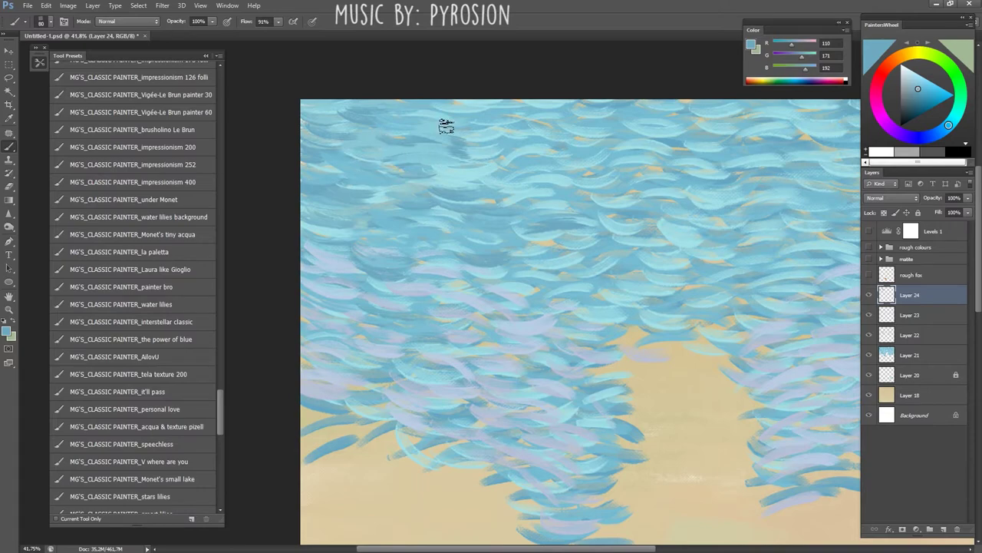
# - Lay the darker blue stroke across the top of the sky and zoom out
pyautogui.moveTo(499, 131); pyautogui.dragTo(549, 124)
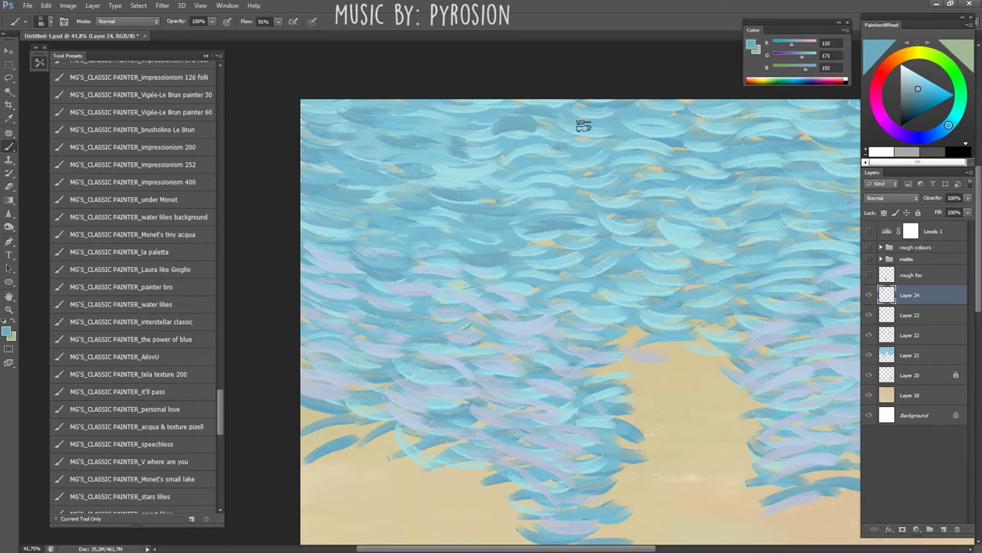
pyautogui.press('z')
pyautogui.moveTo(498, 146); pyautogui.dragTo(470, 129)
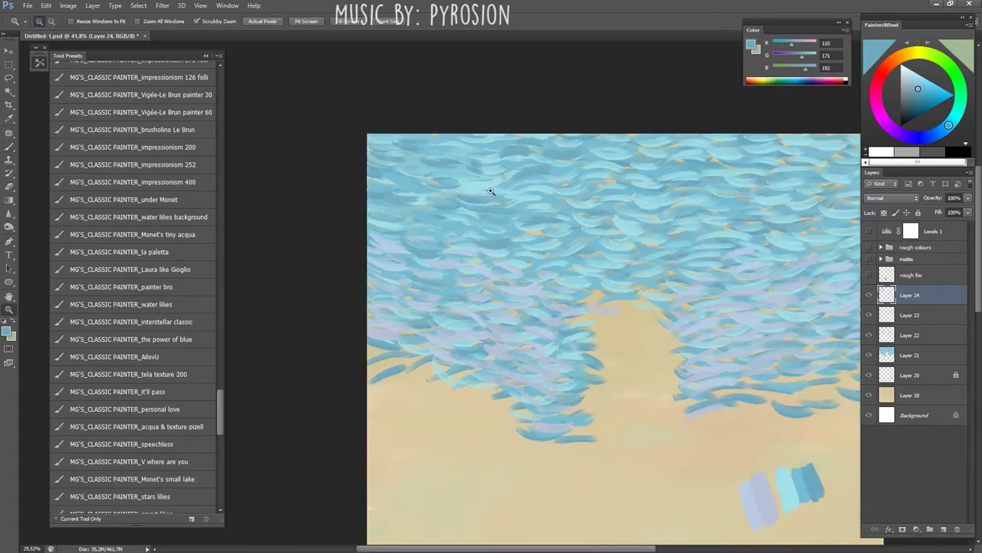
# - Hide all panels, then rotate, straighten and zoom out to view the whole painting
pyautogui.press('Tab')
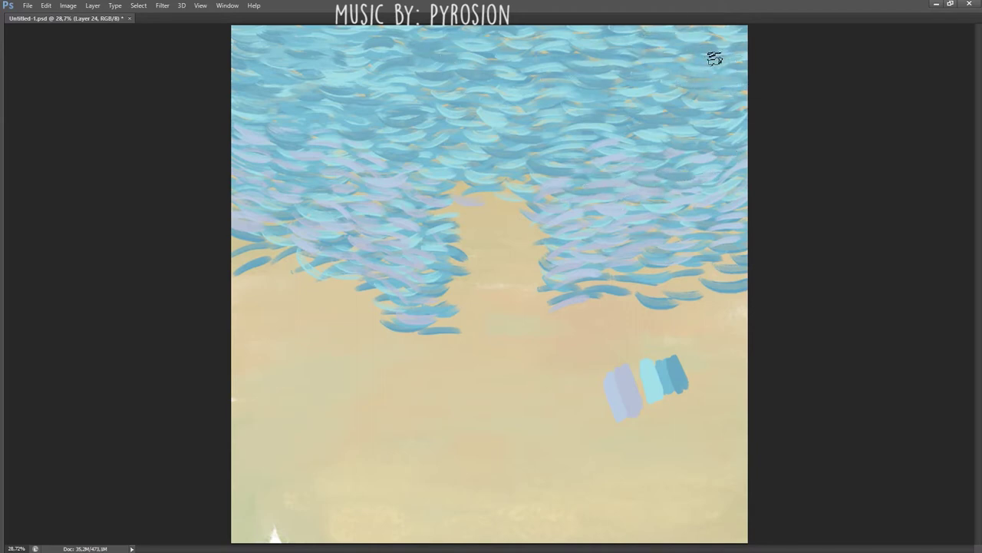
pyautogui.press('r')
pyautogui.moveTo(679, 92); pyautogui.dragTo(530, 189)
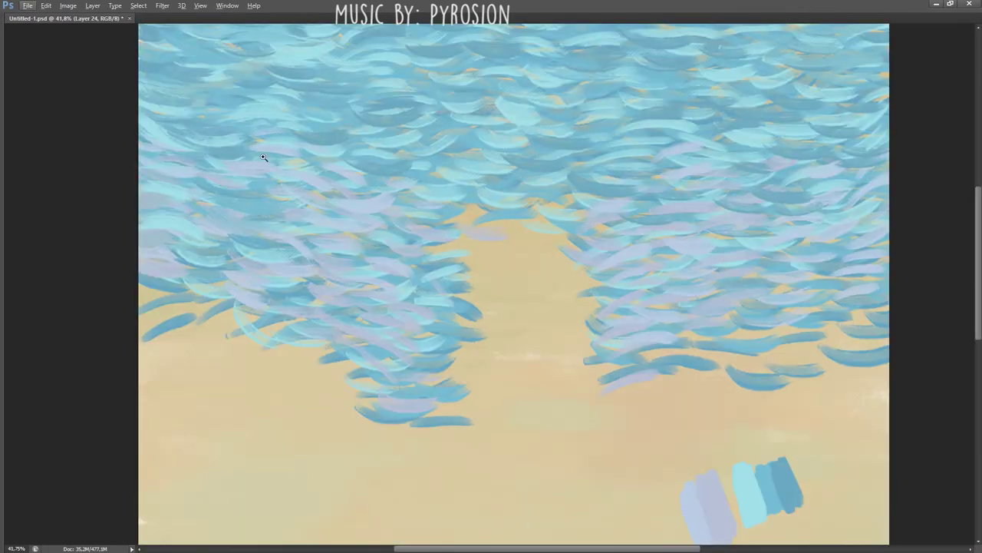
pyautogui.scroll(2, 430, 115)
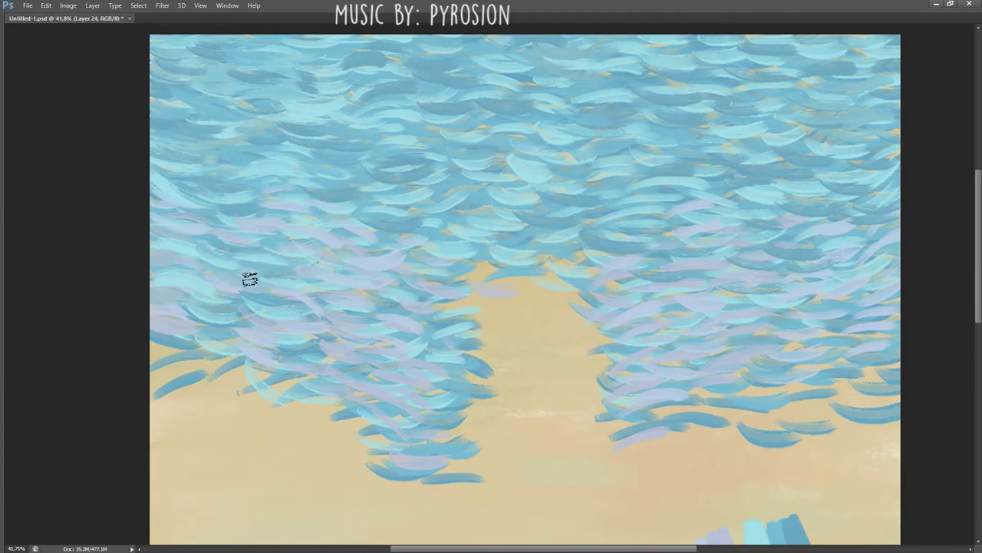
pyautogui.moveTo(538, 161); pyautogui.dragTo(477, 158)
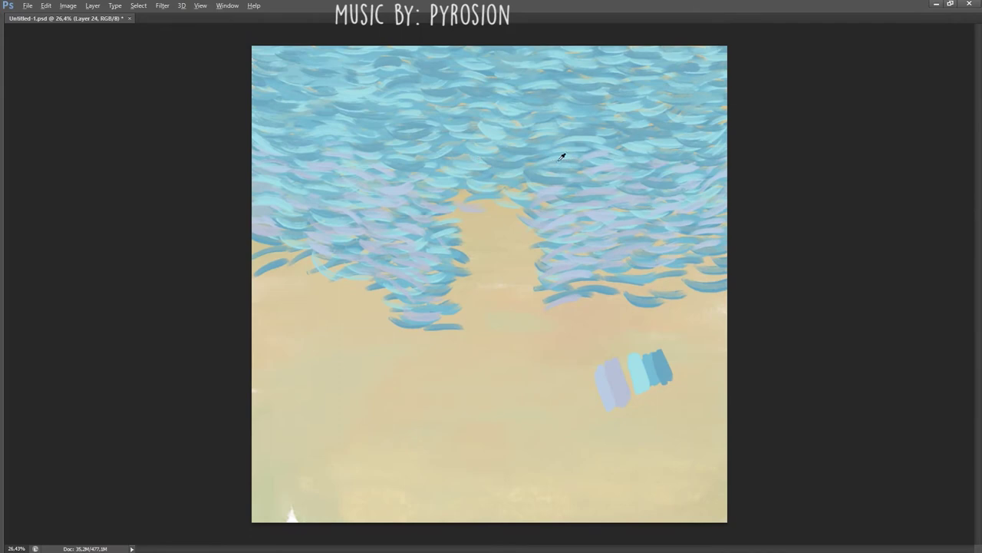
pyautogui.keyDown('alt'); pyautogui.click(623, 123); pyautogui.keyUp('alt')
pyautogui.scroll(2, 600, 103)
pyautogui.scroll(2, 581, 212)
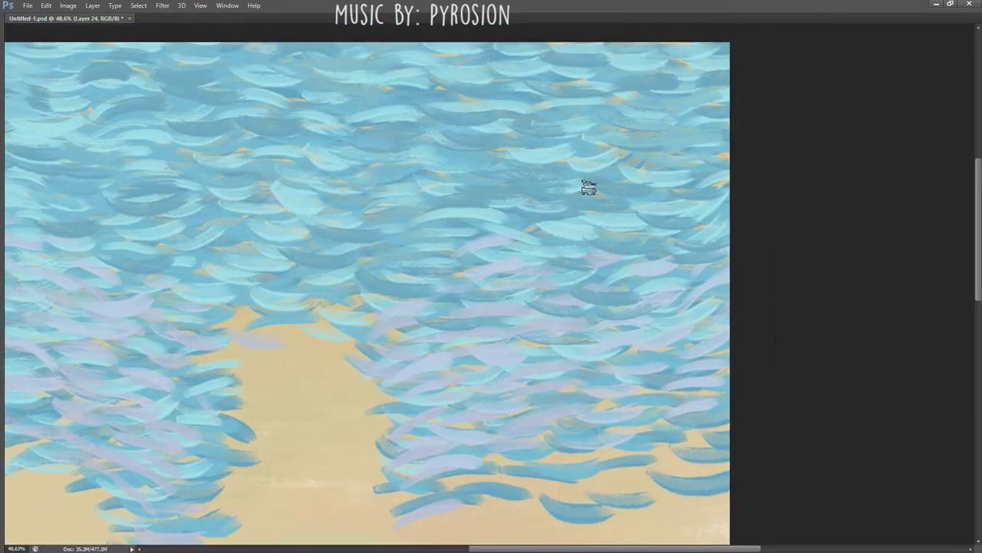
pyautogui.scroll(-1, 595, 200)
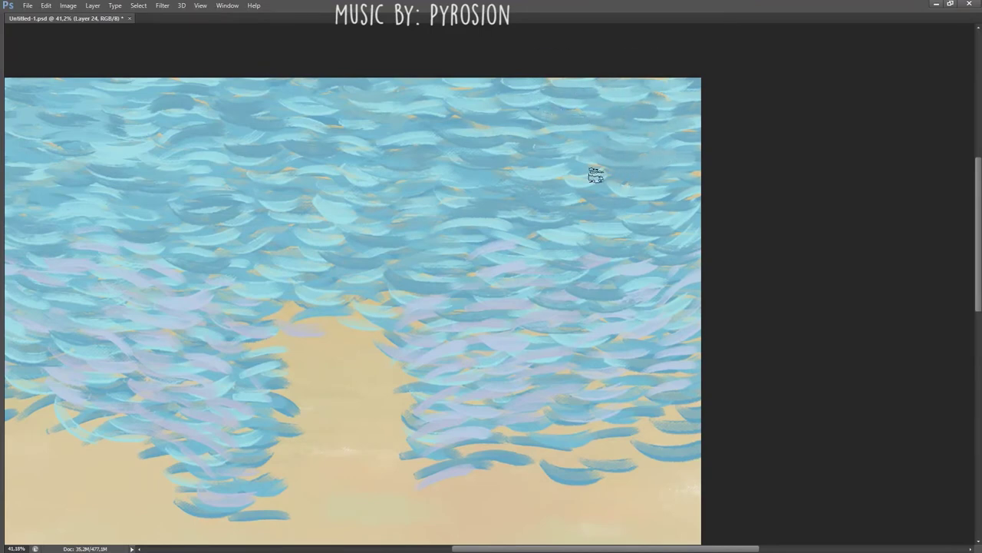
# - Sample a sky colour and scrubby-zoom in and out to check the full canvas
pyautogui.click(498, 258)
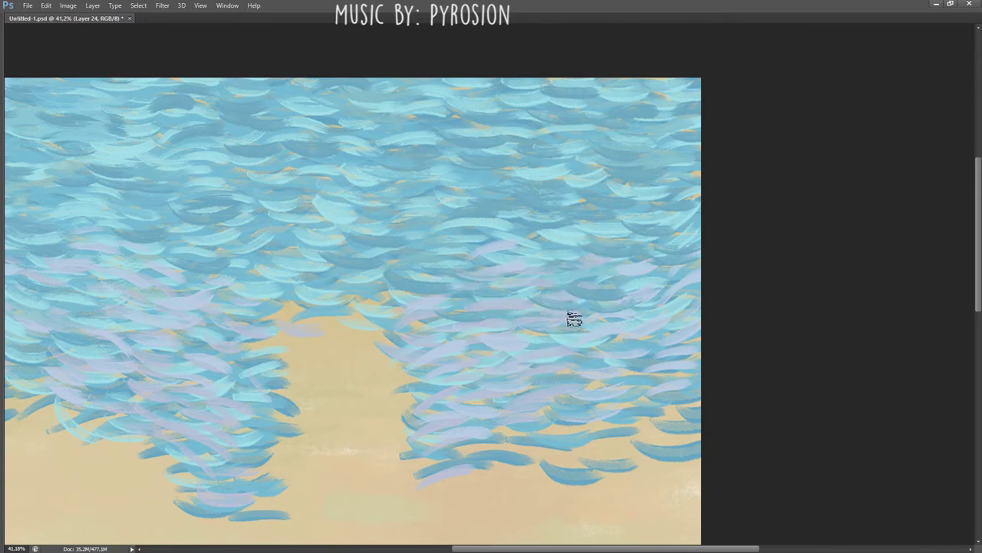
pyautogui.moveTo(597, 305); pyautogui.dragTo(626, 219)
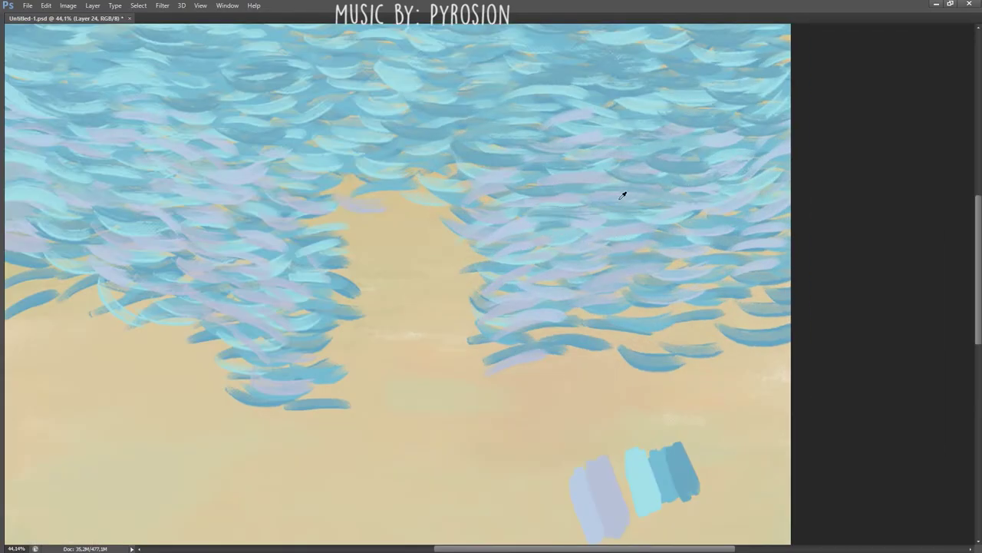
pyautogui.scroll(-2, 614, 181)
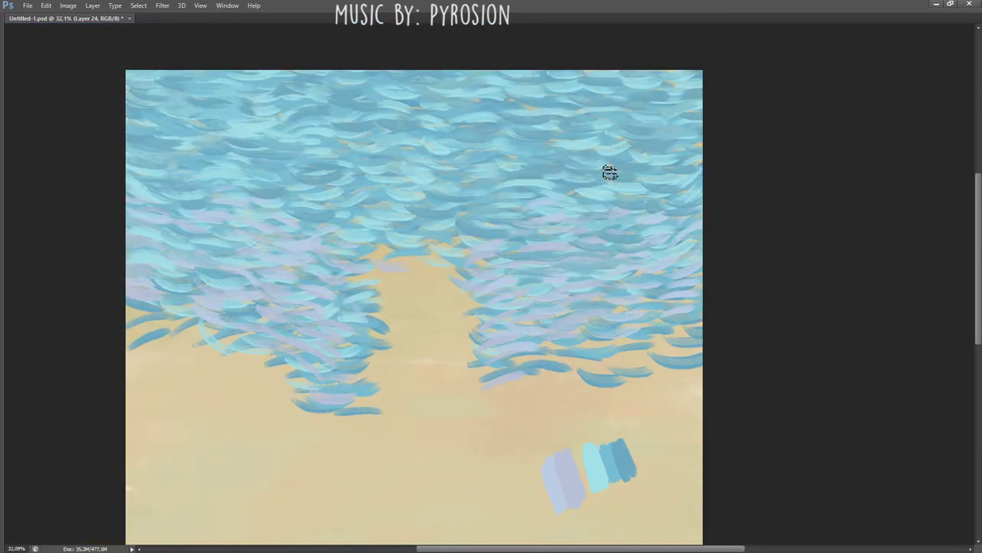
pyautogui.scroll(-1, 660, 182)
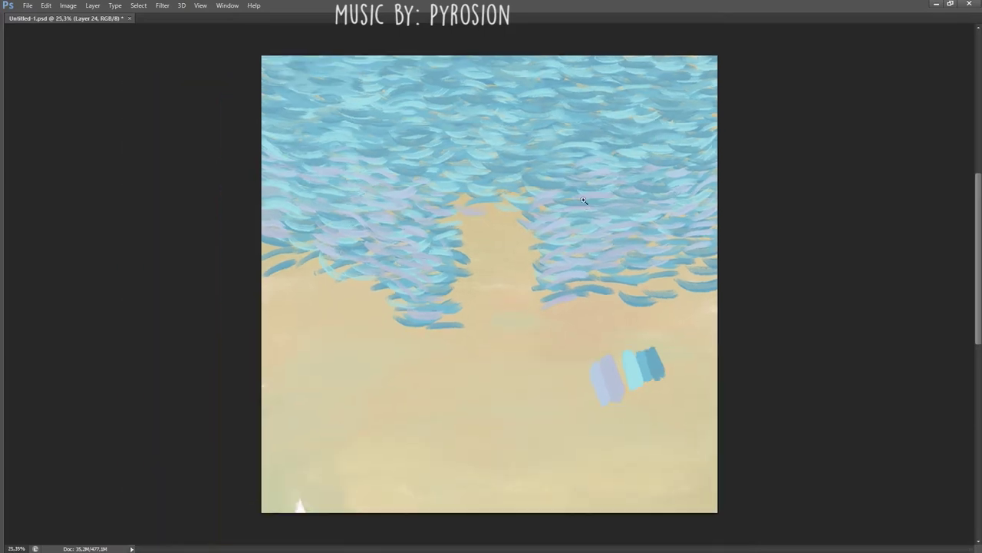
pyautogui.scroll(1, 464, 246)
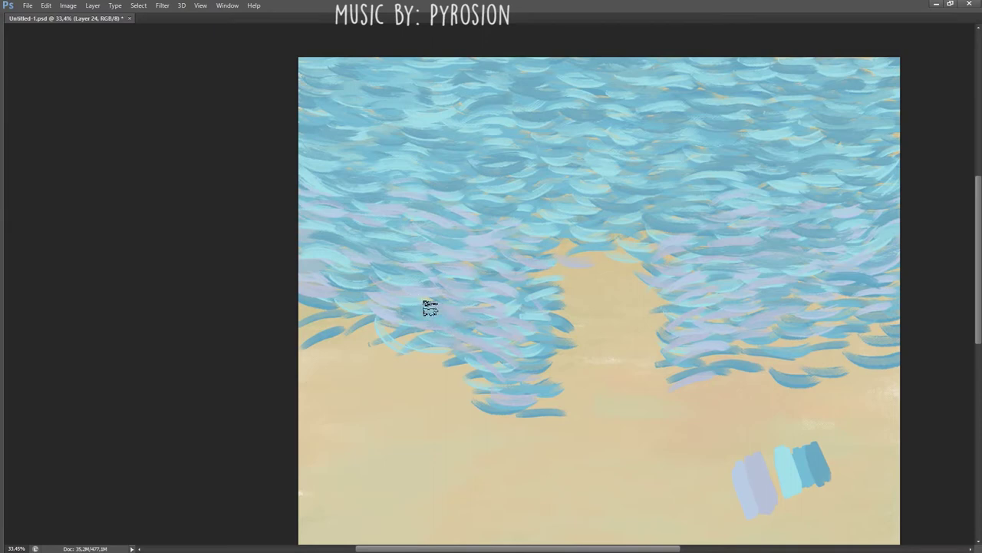
pyautogui.keyDown('alt'); pyautogui.click(467, 196); pyautogui.keyUp('alt')
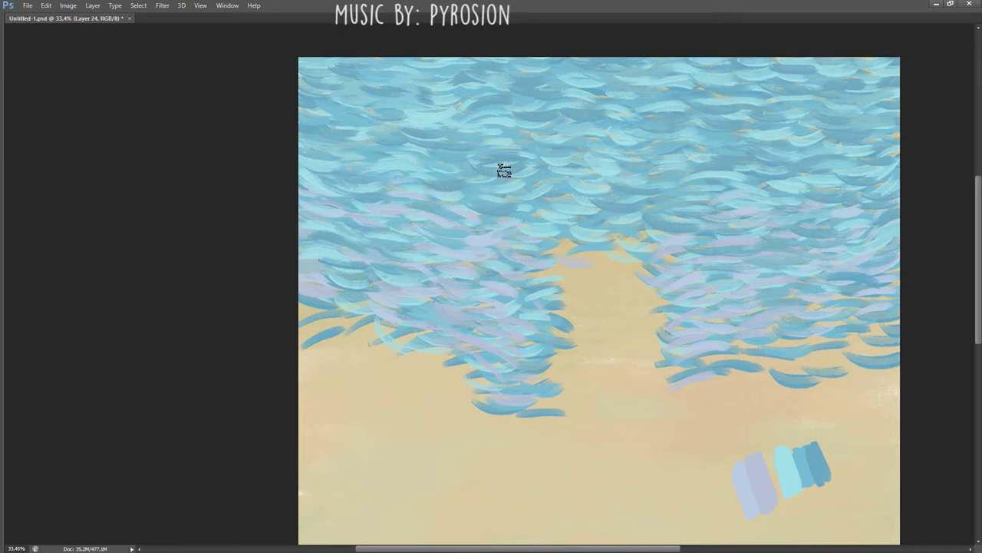
pyautogui.moveTo(504, 169)
pyautogui.mouseDown()
pyautogui.moveTo(432, 180)
pyautogui.moveTo(684, 206)
pyautogui.mouseUp()
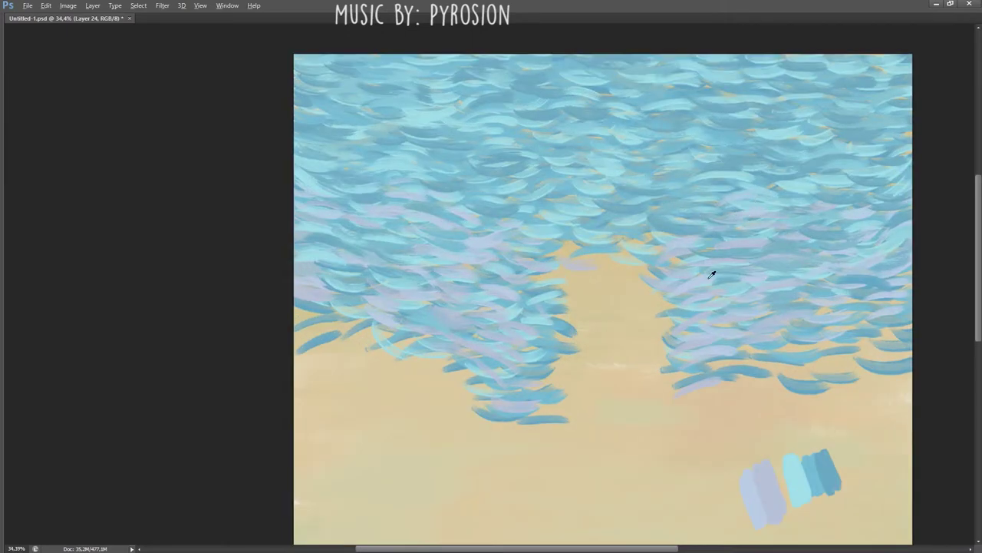
pyautogui.moveTo(703, 287)
pyautogui.mouseDown()
pyautogui.moveTo(385, 222)
pyautogui.moveTo(423, 255)
pyautogui.mouseUp()
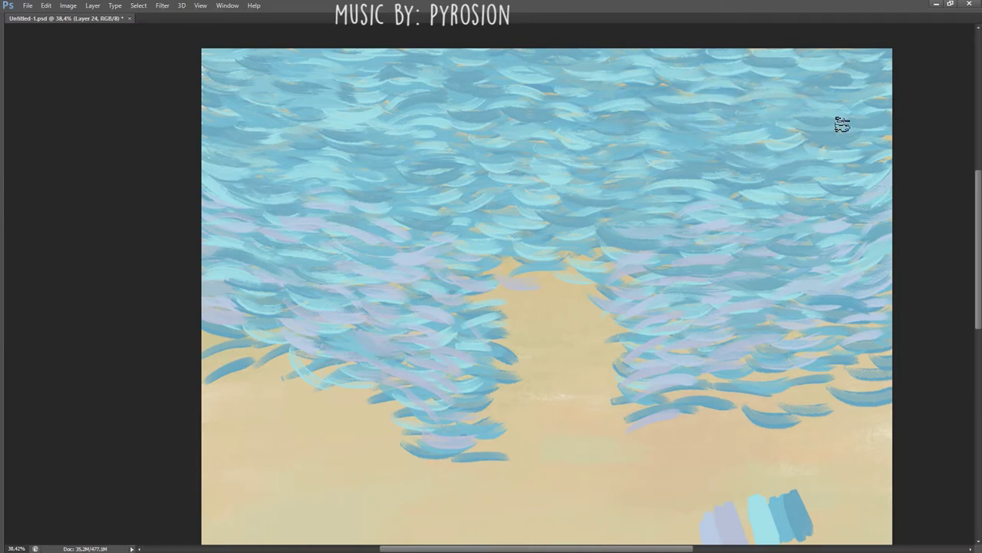
pyautogui.moveTo(823, 176)
pyautogui.mouseDown()
pyautogui.moveTo(592, 182)
pyautogui.moveTo(624, 125)
pyautogui.mouseUp()
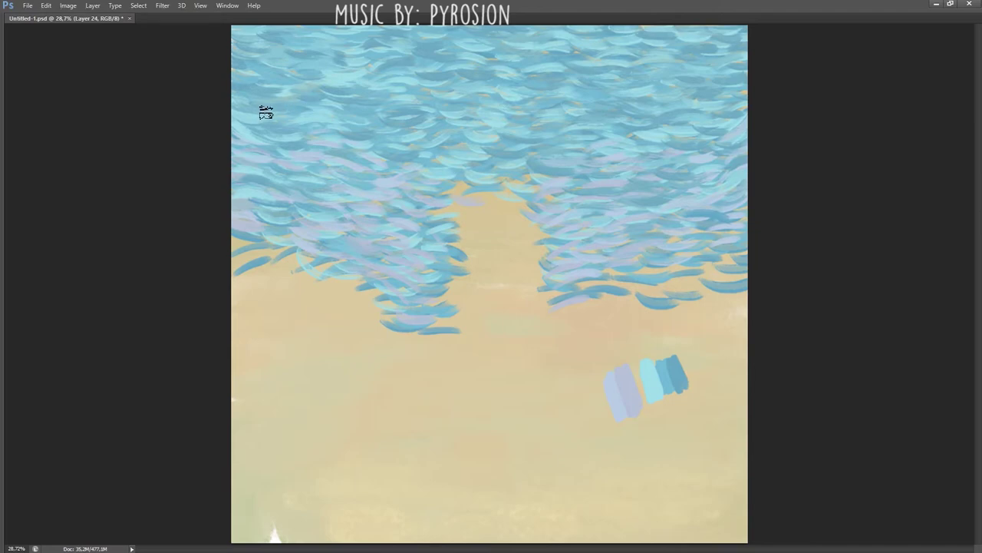
pyautogui.press('l')
pyautogui.scroll(-3, 535, 222)
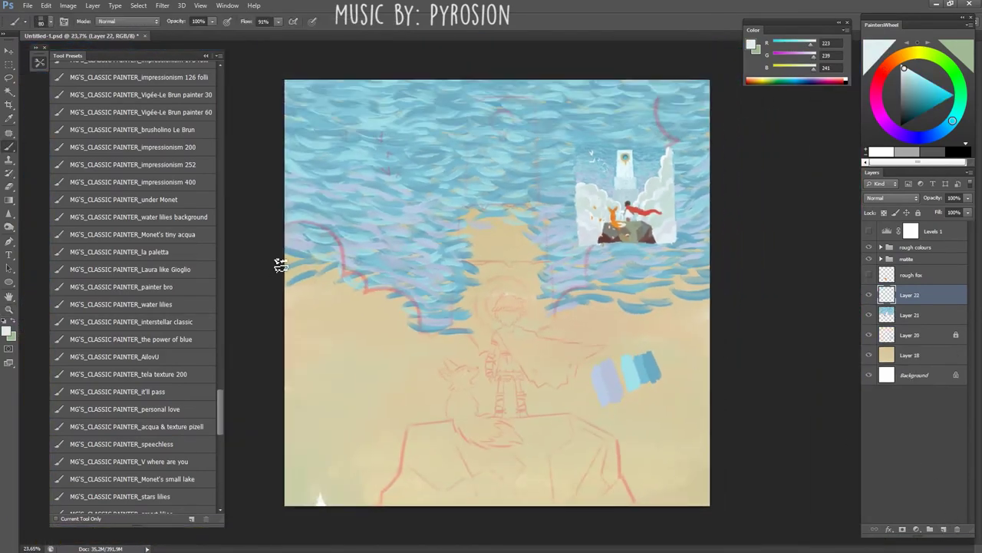
# - Paint a whitish cloud mass down the left edge with a progressively larger brush
pyautogui.press('[')
pyautogui.moveTo(281, 265); pyautogui.dragTo(326, 240)
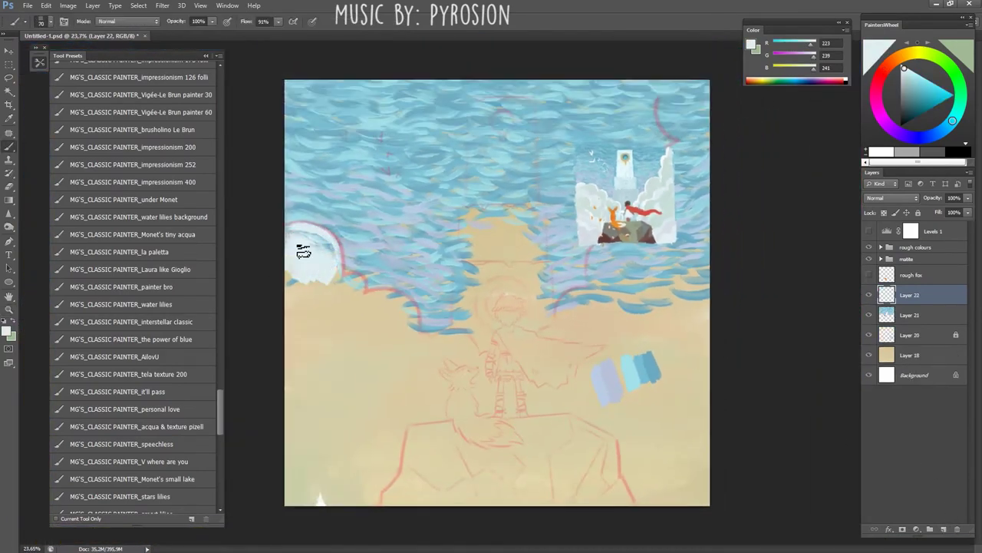
pyautogui.press(']')
pyautogui.press(']')
pyautogui.press(']')
pyautogui.moveTo(297, 253)
pyautogui.mouseDown()
pyautogui.moveTo(313, 379)
pyautogui.moveTo(357, 377)
pyautogui.moveTo(290, 396)
pyautogui.moveTo(305, 514)
pyautogui.moveTo(361, 383)
pyautogui.moveTo(399, 411)
pyautogui.mouseUp()
pyautogui.press(']')
pyautogui.press(']')
# - Hide the colour rough, show the matite sketch, and extend the left cloud
pyautogui.press('z')
pyautogui.click(869, 248)
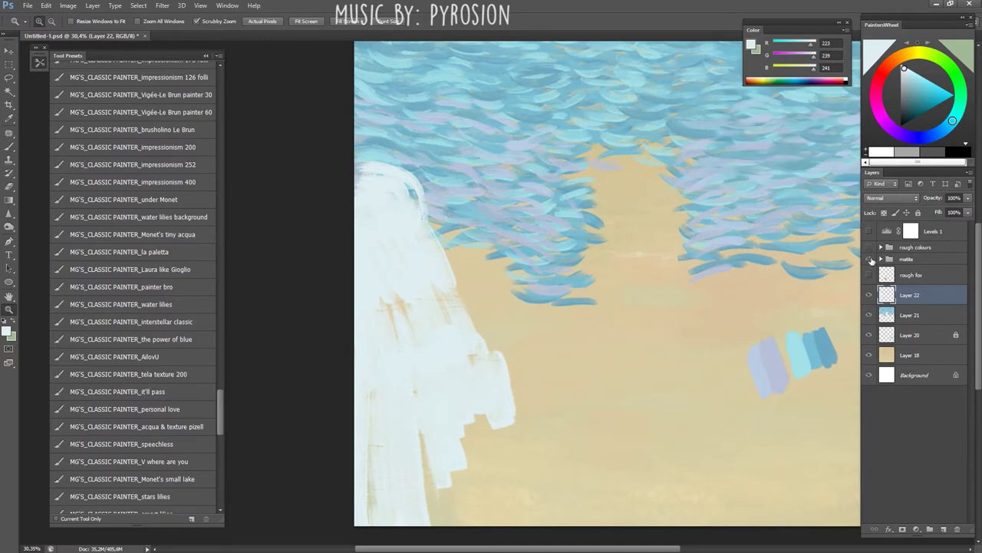
pyautogui.press('b')
pyautogui.moveTo(500, 348)
pyautogui.mouseDown()
pyautogui.moveTo(437, 486)
pyautogui.moveTo(502, 408)
pyautogui.moveTo(560, 418)
pyautogui.moveTo(568, 397)
pyautogui.moveTo(560, 459)
pyautogui.moveTo(524, 474)
pyautogui.moveTo(557, 466)
pyautogui.moveTo(565, 329)
pyautogui.moveTo(586, 333)
pyautogui.moveTo(526, 289)
pyautogui.mouseUp()
pyautogui.press(']')
pyautogui.press('[')
pyautogui.press('[')
pyautogui.press('[')
pyautogui.moveTo(456, 242)
pyautogui.mouseDown()
pyautogui.moveTo(430, 239)
pyautogui.moveTo(448, 276)
pyautogui.moveTo(510, 265)
pyautogui.mouseUp()
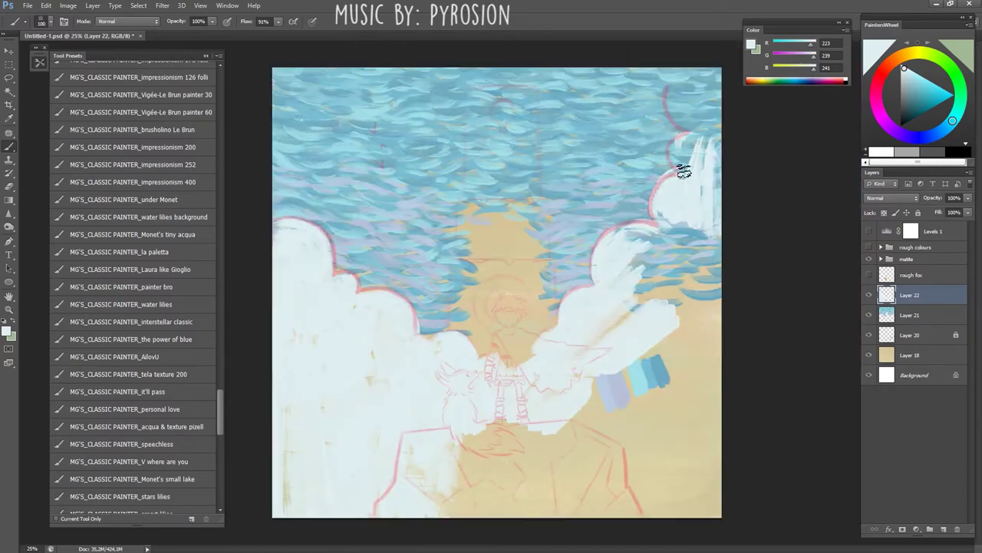
# - Paint white cloud up the right edge, then start laying grey over the rock
pyautogui.moveTo(683, 171)
pyautogui.mouseDown()
pyautogui.moveTo(684, 149)
pyautogui.moveTo(686, 176)
pyautogui.moveTo(710, 115)
pyautogui.moveTo(718, 222)
pyautogui.mouseUp()
pyautogui.press('z')
pyautogui.press('b')
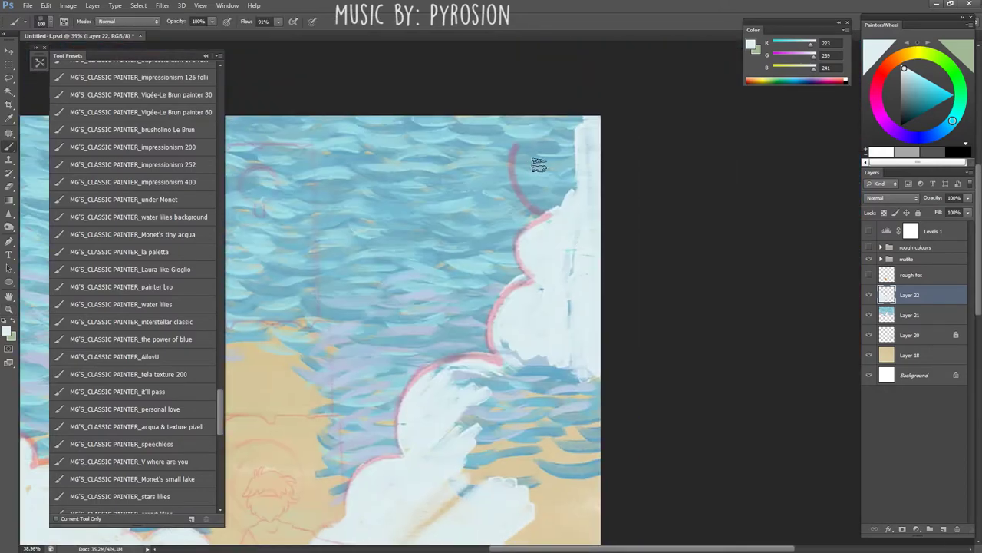
pyautogui.moveTo(537, 160)
pyautogui.mouseDown()
pyautogui.moveTo(522, 131)
pyautogui.moveTo(520, 149)
pyautogui.moveTo(548, 104)
pyautogui.moveTo(564, 195)
pyautogui.moveTo(591, 138)
pyautogui.mouseUp()
pyautogui.scroll(-2, 604, 246)
pyautogui.moveTo(651, 236)
pyautogui.mouseDown()
pyautogui.moveTo(702, 284)
pyautogui.moveTo(692, 270)
pyautogui.moveTo(652, 272)
pyautogui.moveTo(638, 284)
pyautogui.moveTo(673, 263)
pyautogui.moveTo(632, 309)
pyautogui.moveTo(673, 389)
pyautogui.moveTo(706, 388)
pyautogui.moveTo(597, 390)
pyautogui.moveTo(638, 382)
pyautogui.moveTo(665, 496)
pyautogui.moveTo(703, 502)
pyautogui.moveTo(606, 509)
pyautogui.moveTo(653, 394)
pyautogui.moveTo(563, 423)
pyautogui.mouseUp()
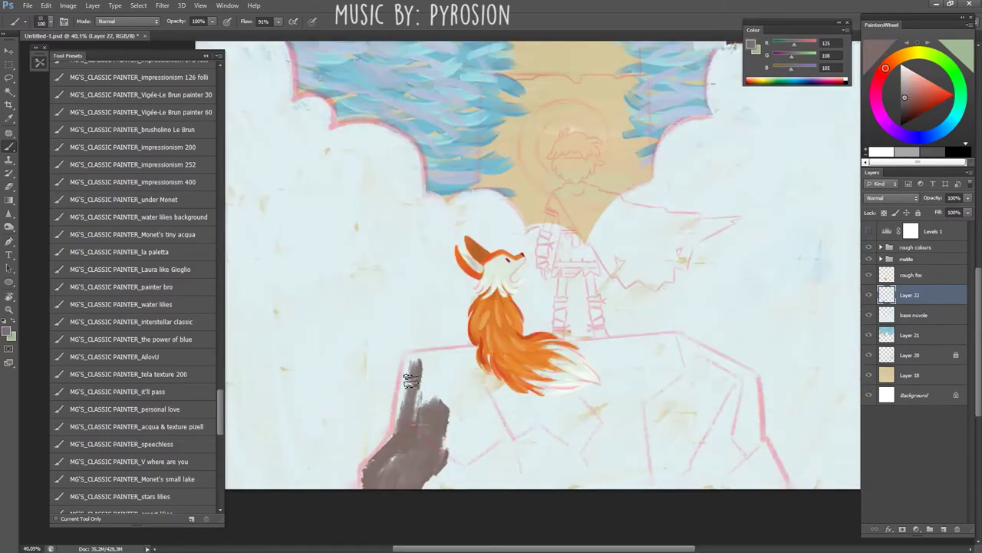
pyautogui.moveTo(414, 361)
pyautogui.mouseDown()
pyautogui.moveTo(395, 451)
pyautogui.moveTo(465, 461)
pyautogui.moveTo(476, 374)
pyautogui.moveTo(658, 340)
pyautogui.moveTo(756, 380)
pyautogui.moveTo(676, 343)
pyautogui.mouseUp()
# - Paint grey down the rock's right ledge and, with the view tilted ~40°, below the fox
pyautogui.moveTo(737, 380)
pyautogui.mouseDown()
pyautogui.moveTo(733, 475)
pyautogui.moveTo(756, 472)
pyautogui.mouseUp()
pyautogui.moveTo(757, 415); pyautogui.dragTo(767, 488)
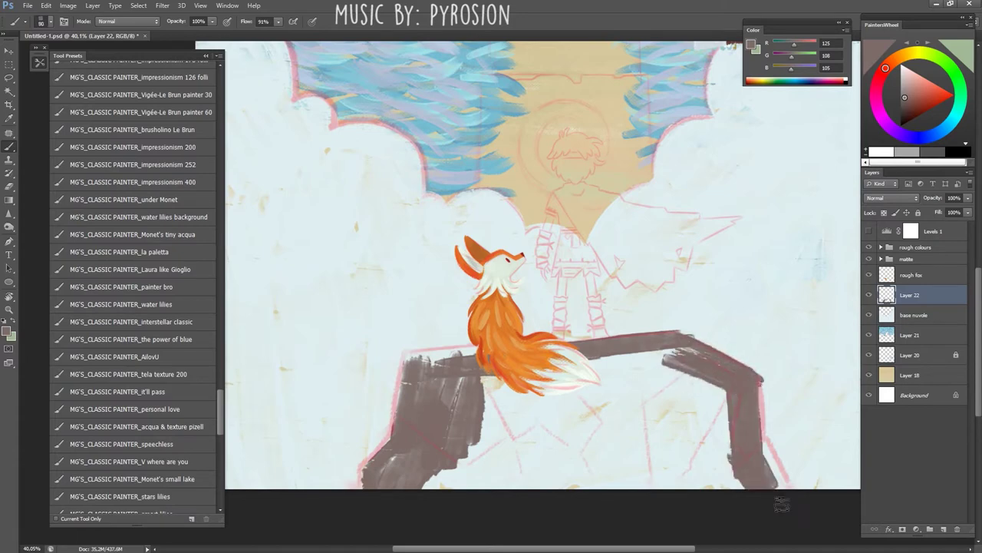
pyautogui.moveTo(764, 442); pyautogui.dragTo(786, 491)
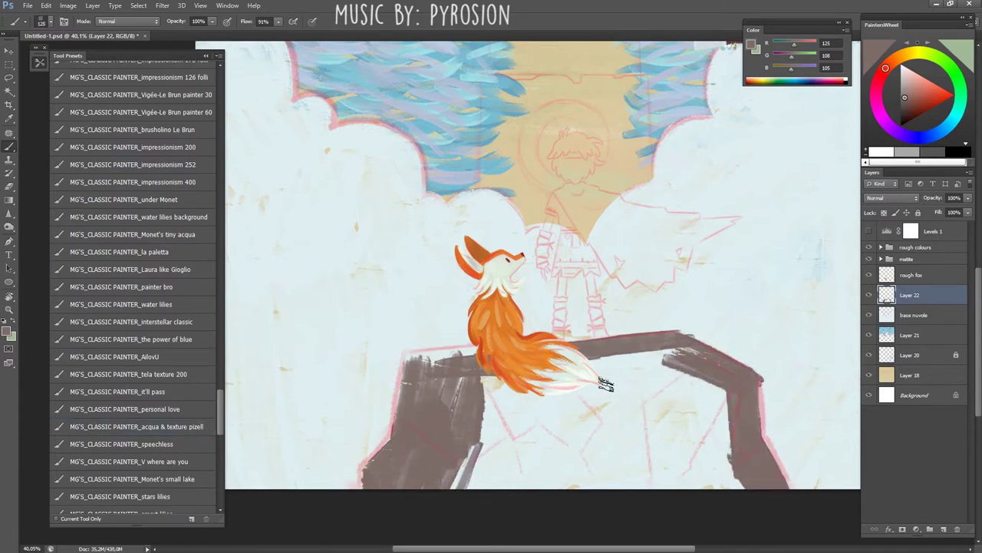
pyautogui.press('r')
pyautogui.moveTo(606, 384)
pyautogui.mouseDown()
pyautogui.moveTo(486, 353)
pyautogui.moveTo(477, 400)
pyautogui.mouseUp()
pyautogui.press('b')
pyautogui.moveTo(522, 353)
pyautogui.mouseDown()
pyautogui.moveTo(472, 411)
pyautogui.moveTo(480, 391)
pyautogui.moveTo(539, 415)
pyautogui.mouseUp()
# - With a slightly larger brush, fill the rock's right side and ledge with grey
pyautogui.press(']')
pyautogui.moveTo(560, 357)
pyautogui.mouseDown()
pyautogui.moveTo(568, 403)
pyautogui.moveTo(591, 407)
pyautogui.mouseUp()
pyautogui.moveTo(595, 346); pyautogui.dragTo(591, 468)
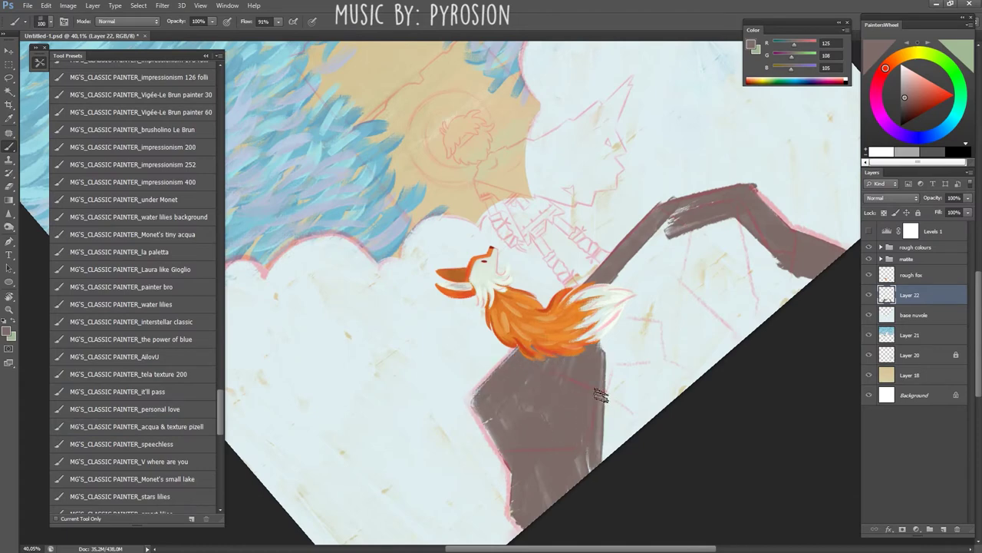
pyautogui.moveTo(621, 376)
pyautogui.mouseDown()
pyautogui.moveTo(633, 423)
pyautogui.moveTo(653, 337)
pyautogui.mouseUp()
pyautogui.moveTo(676, 422); pyautogui.dragTo(660, 338)
pyautogui.moveTo(668, 223); pyautogui.dragTo(596, 396)
pyautogui.moveTo(652, 277); pyautogui.dragTo(615, 384)
pyautogui.hotkey('ctrl', '0')
pyautogui.moveTo(571, 433)
pyautogui.mouseDown()
pyautogui.moveTo(569, 486)
pyautogui.moveTo(577, 468)
pyautogui.moveTo(606, 496)
pyautogui.mouseUp()
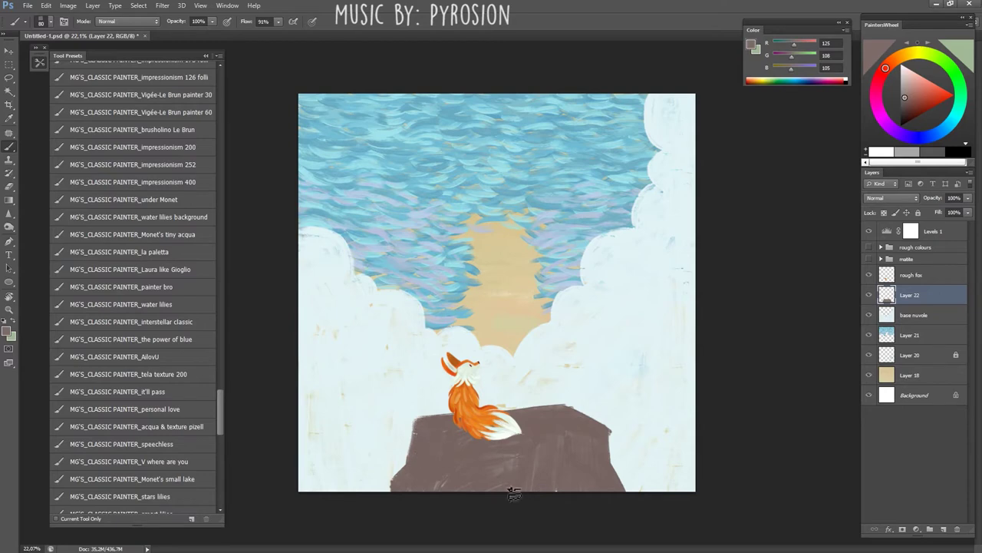
# - Show the matite sketch, zoom on the fox, and reshape the rock's right edge
pyautogui.press('z')
pyautogui.click(869, 258)
pyautogui.click(614, 351)
pyautogui.press('b')
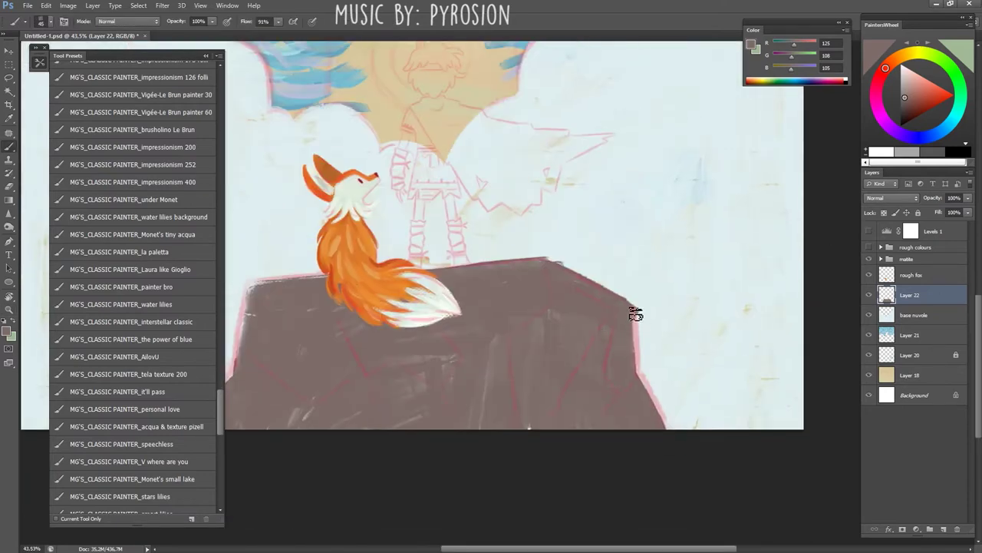
pyautogui.moveTo(638, 341); pyautogui.dragTo(637, 320)
pyautogui.moveTo(648, 393); pyautogui.dragTo(635, 369)
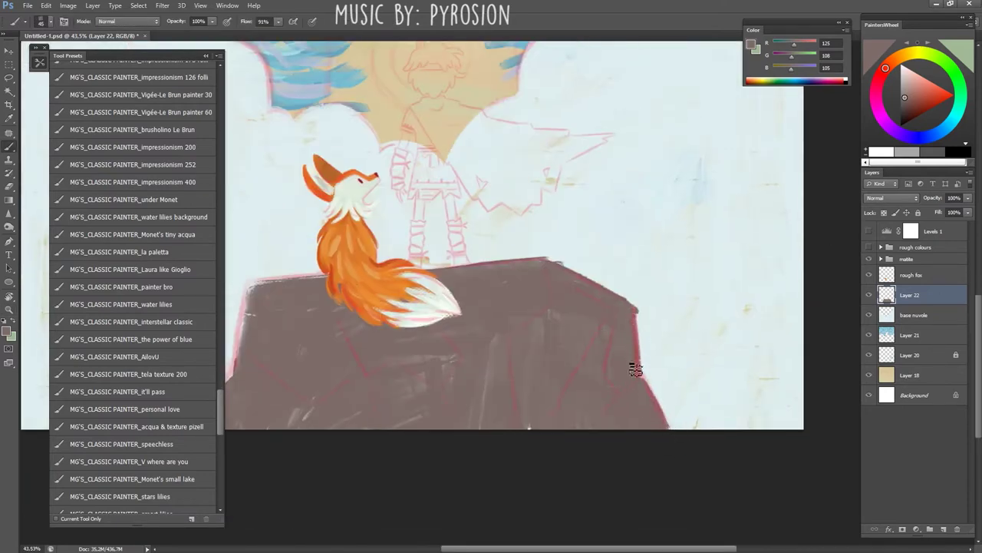
# - Erase the rock's upper-right edge clean and rotate the view to suit the edge
pyautogui.press('e')
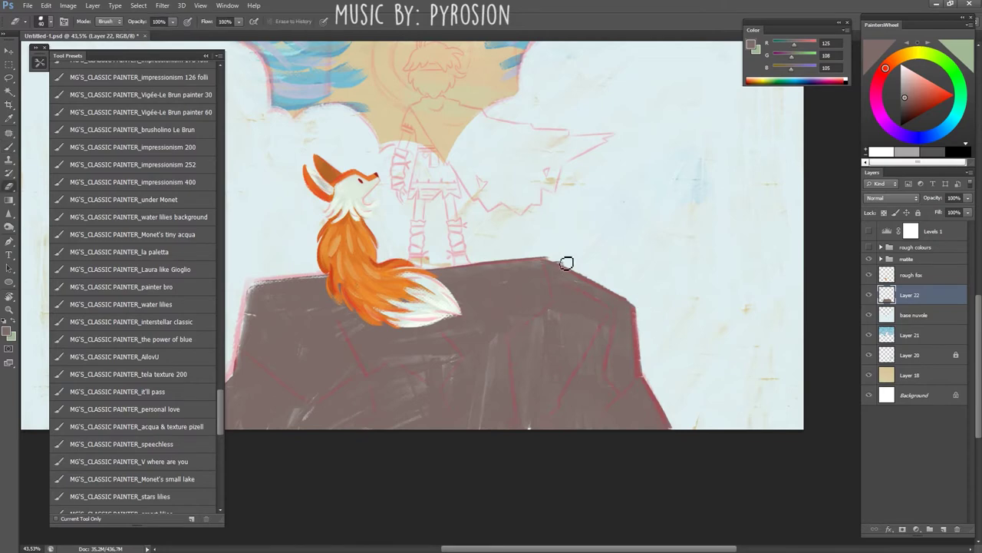
pyautogui.moveTo(637, 300)
pyautogui.mouseDown()
pyautogui.moveTo(557, 259)
pyautogui.moveTo(494, 296)
pyautogui.mouseUp()
pyautogui.press('b')
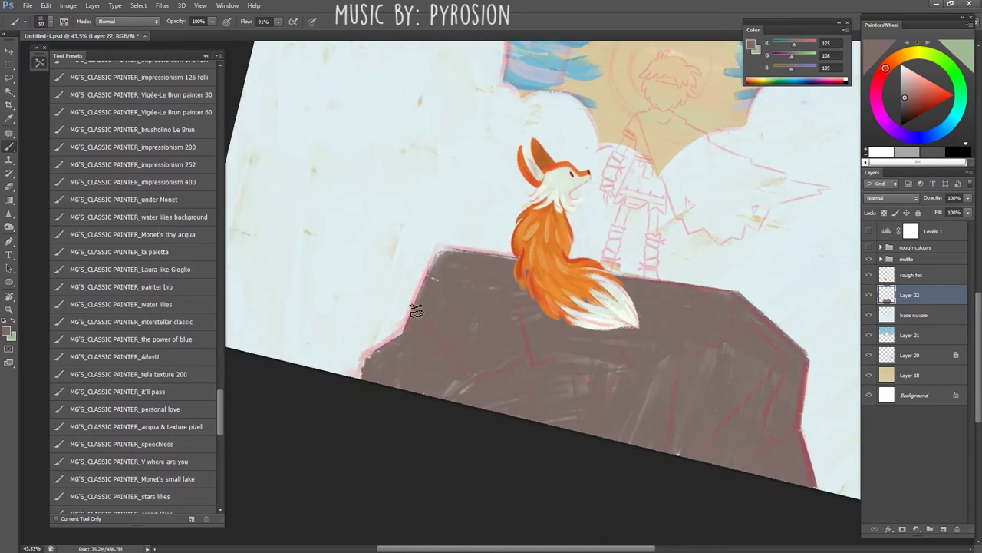
pyautogui.press('r')
pyautogui.moveTo(412, 309); pyautogui.dragTo(454, 354)
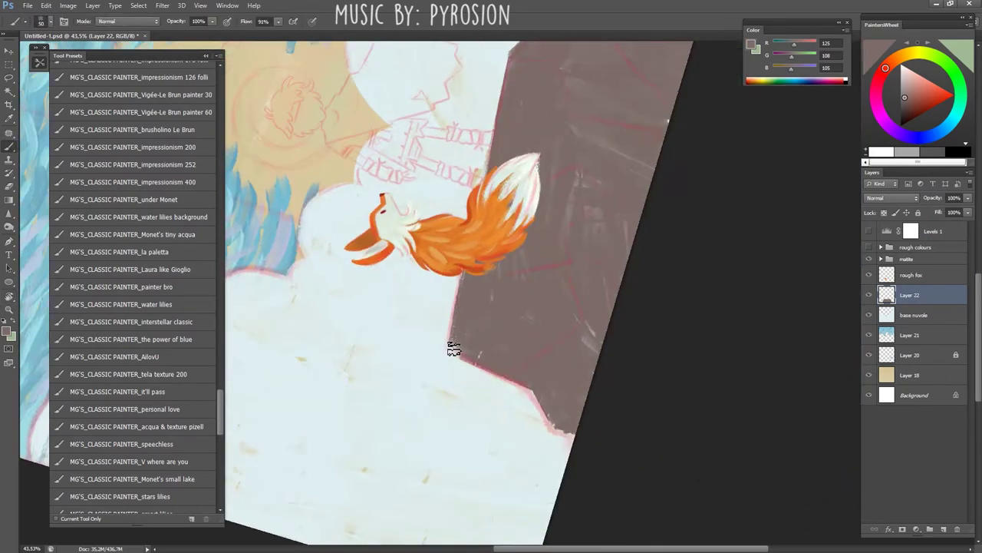
# - Reset the view to upright, fit the canvas, and zoom in on the fox and rock
pyautogui.press('r')
pyautogui.moveTo(487, 218)
pyautogui.mouseDown()
pyautogui.moveTo(504, 285)
pyautogui.moveTo(487, 395)
pyautogui.mouseUp()
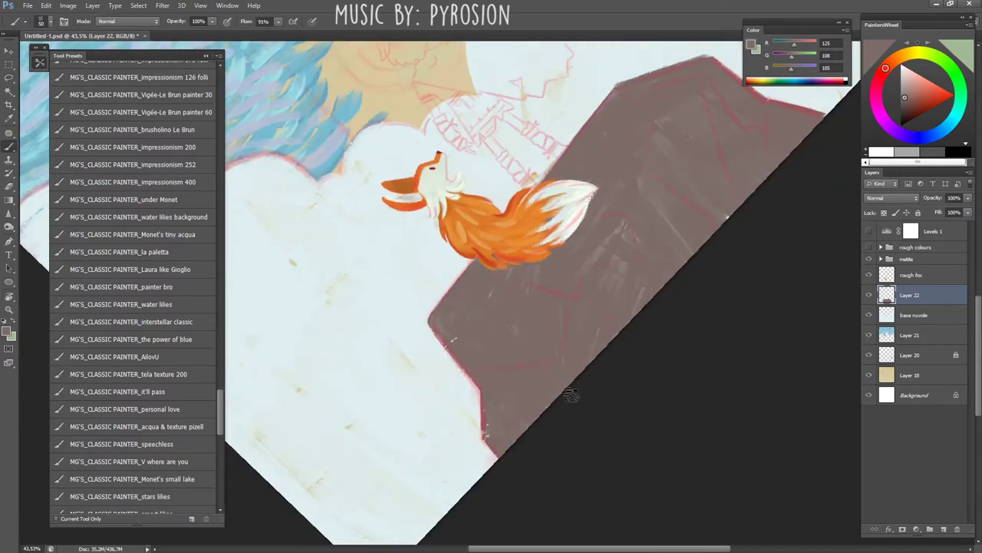
pyautogui.press('z')
pyautogui.hotkey('ctrl', '0')
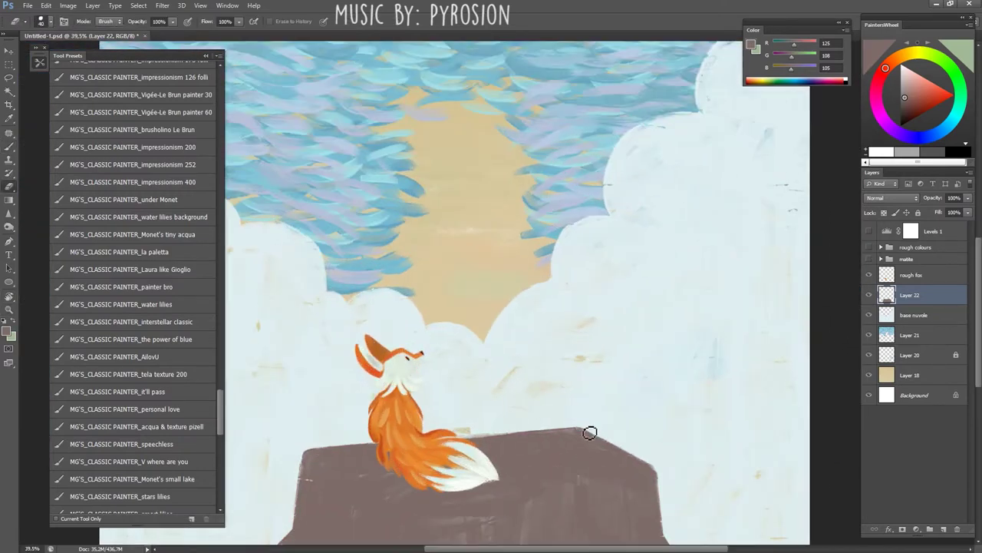
pyautogui.moveTo(598, 447); pyautogui.dragTo(614, 323)
pyautogui.press('b')
pyautogui.press('b')
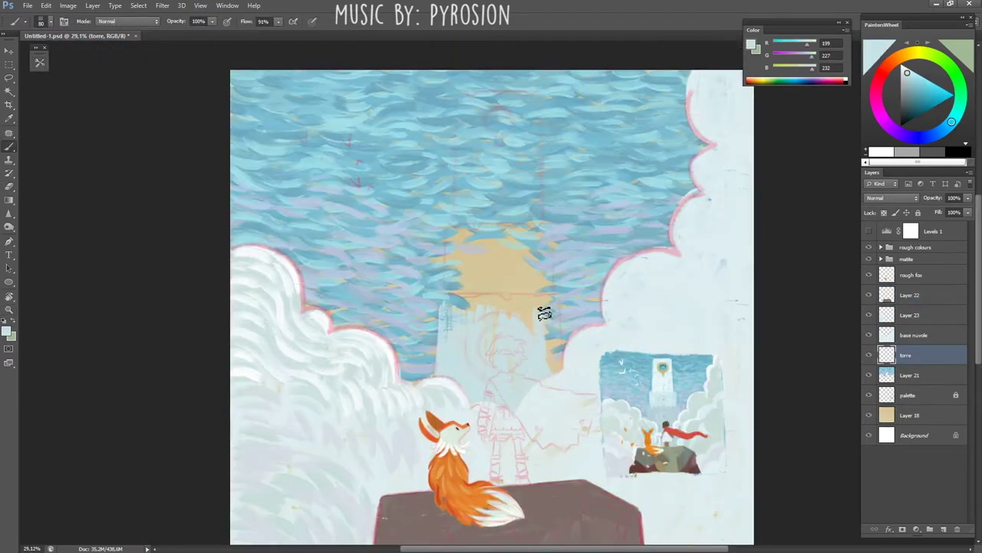
# - Paint the tower top into a light rectangle, pick a new light colour, and show the sketch layers
pyautogui.moveTo(525, 327)
pyautogui.mouseDown()
pyautogui.moveTo(474, 303)
pyautogui.moveTo(445, 302)
pyautogui.moveTo(520, 335)
pyautogui.mouseUp()
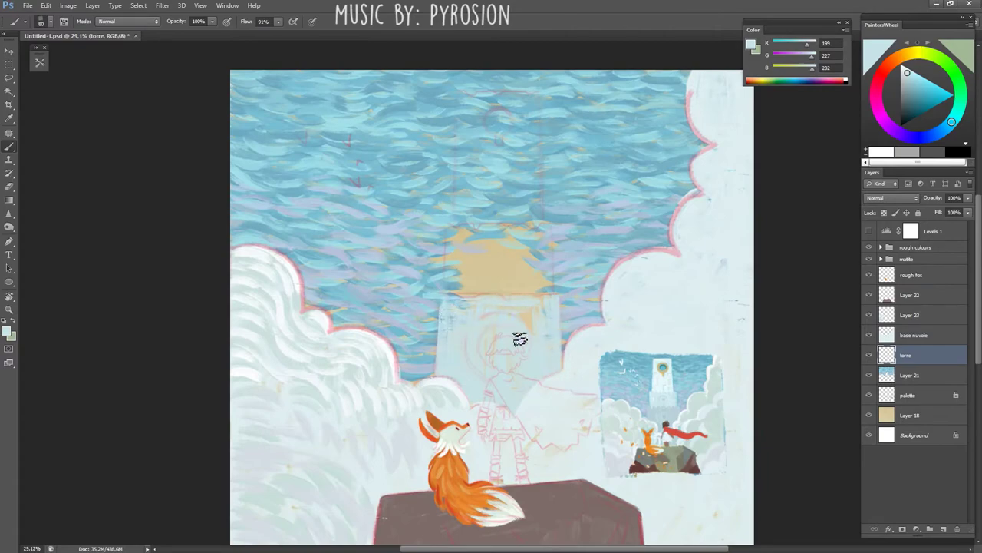
pyautogui.scroll(5, 669, 399)
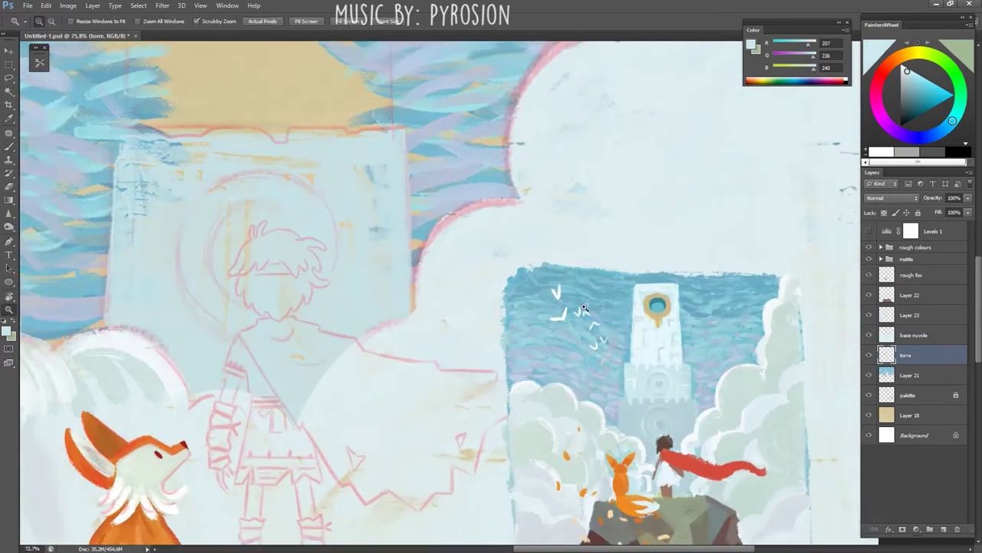
pyautogui.scroll(-4, 668, 400)
pyautogui.moveTo(405, 216)
pyautogui.mouseDown()
pyautogui.moveTo(417, 242)
pyautogui.moveTo(500, 274)
pyautogui.moveTo(430, 279)
pyautogui.moveTo(522, 287)
pyautogui.moveTo(435, 217)
pyautogui.moveTo(522, 215)
pyautogui.moveTo(509, 285)
pyautogui.moveTo(507, 254)
pyautogui.mouseUp()
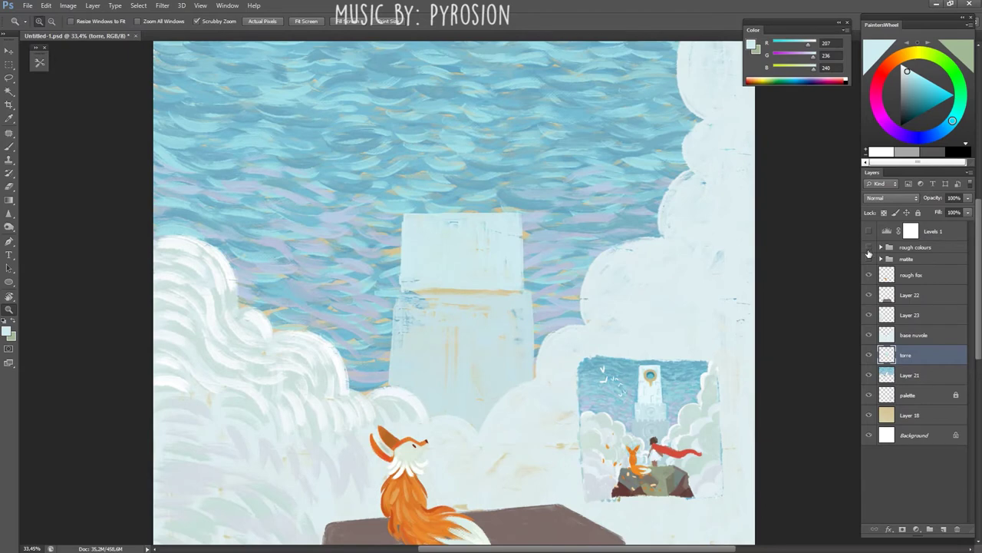
pyautogui.moveTo(869, 247); pyautogui.dragTo(869, 259)
pyautogui.press('b')
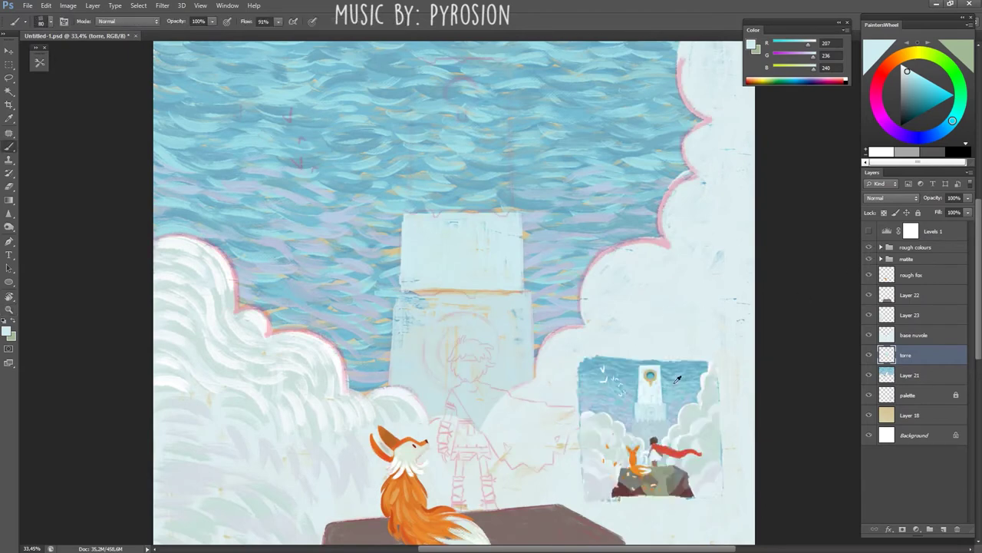
pyautogui.keyDown('alt'); pyautogui.click(642, 362); pyautogui.keyUp('alt')
# - Paint a pale spire and brighten the upper tower, covering most of the dark window
pyautogui.click(909, 76)
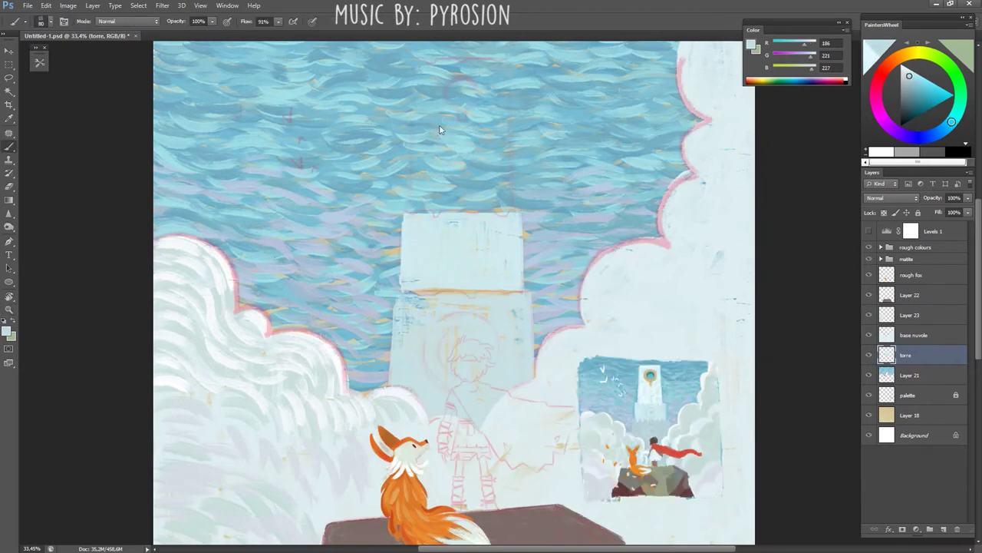
pyautogui.moveTo(438, 128)
pyautogui.mouseDown()
pyautogui.moveTo(434, 201)
pyautogui.moveTo(417, 165)
pyautogui.moveTo(436, 190)
pyautogui.moveTo(476, 158)
pyautogui.moveTo(493, 281)
pyautogui.moveTo(429, 161)
pyautogui.moveTo(484, 149)
pyautogui.moveTo(465, 149)
pyautogui.moveTo(504, 166)
pyautogui.moveTo(508, 288)
pyautogui.mouseUp()
pyautogui.keyDown('alt'); pyautogui.click(652, 464); pyautogui.keyUp('alt')
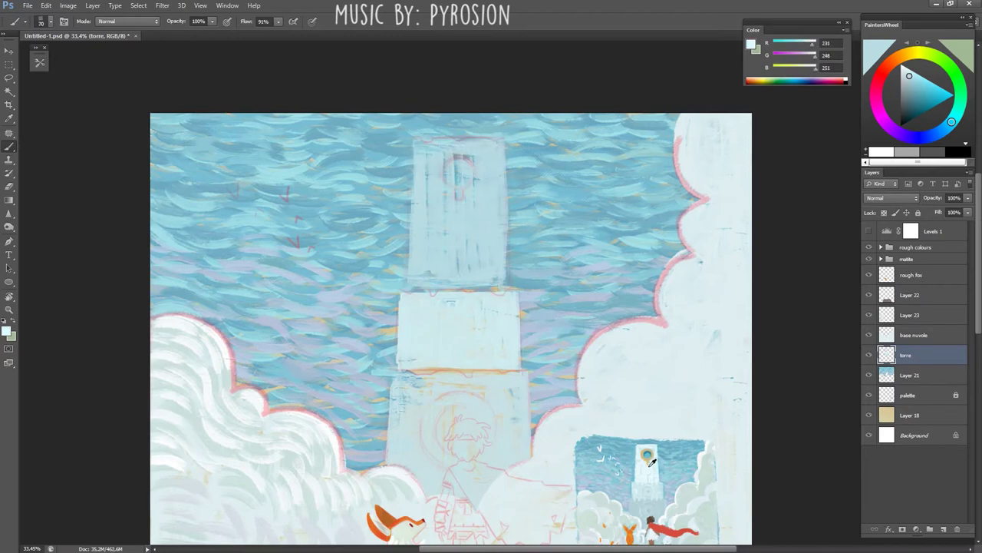
pyautogui.moveTo(430, 208)
pyautogui.mouseDown()
pyautogui.moveTo(417, 158)
pyautogui.moveTo(465, 263)
pyautogui.moveTo(469, 215)
pyautogui.moveTo(481, 279)
pyautogui.moveTo(448, 284)
pyautogui.moveTo(488, 247)
pyautogui.moveTo(492, 284)
pyautogui.moveTo(507, 284)
pyautogui.moveTo(502, 158)
pyautogui.moveTo(488, 246)
pyautogui.mouseUp()
pyautogui.scroll(3, 488, 246)
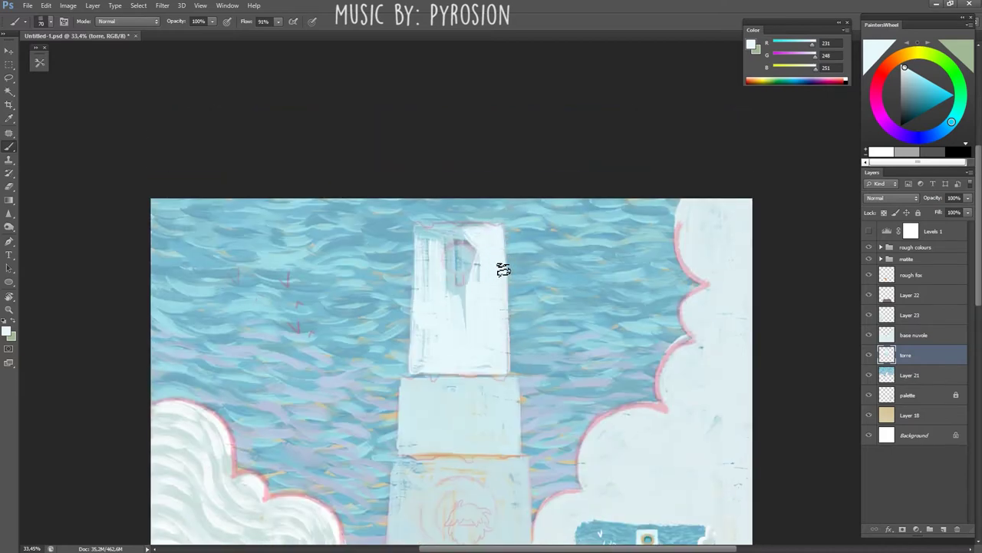
pyautogui.moveTo(420, 237); pyautogui.dragTo(467, 242)
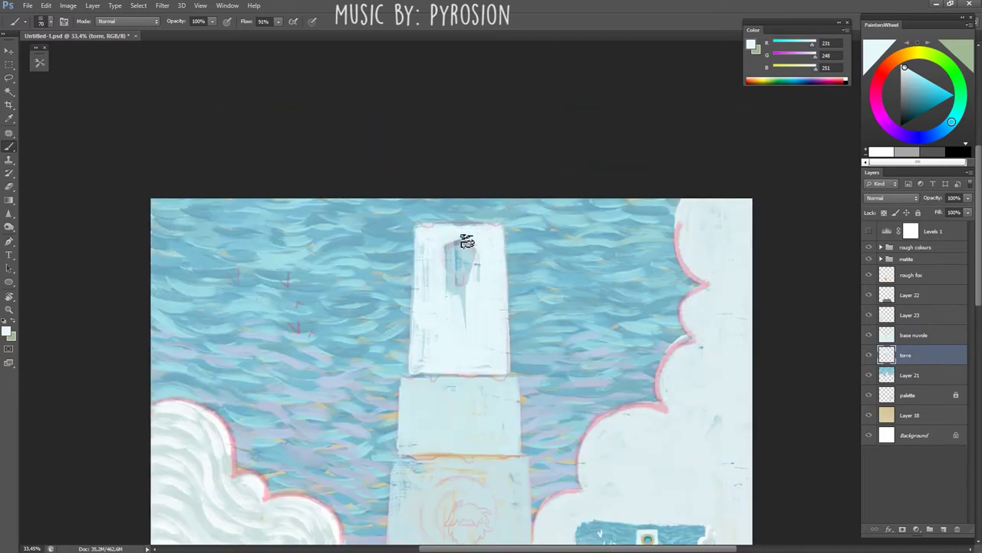
pyautogui.moveTo(457, 287); pyautogui.dragTo(484, 276)
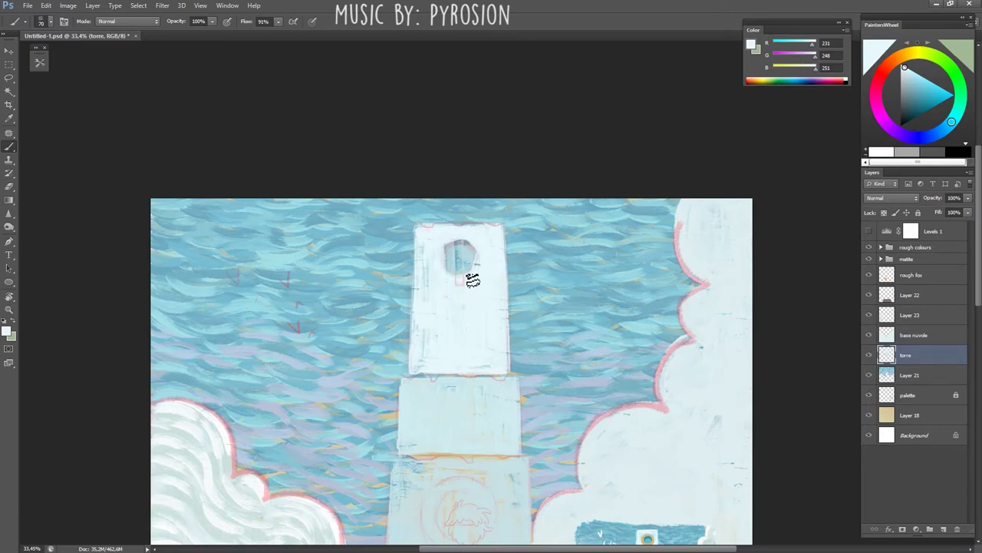
pyautogui.press('e')
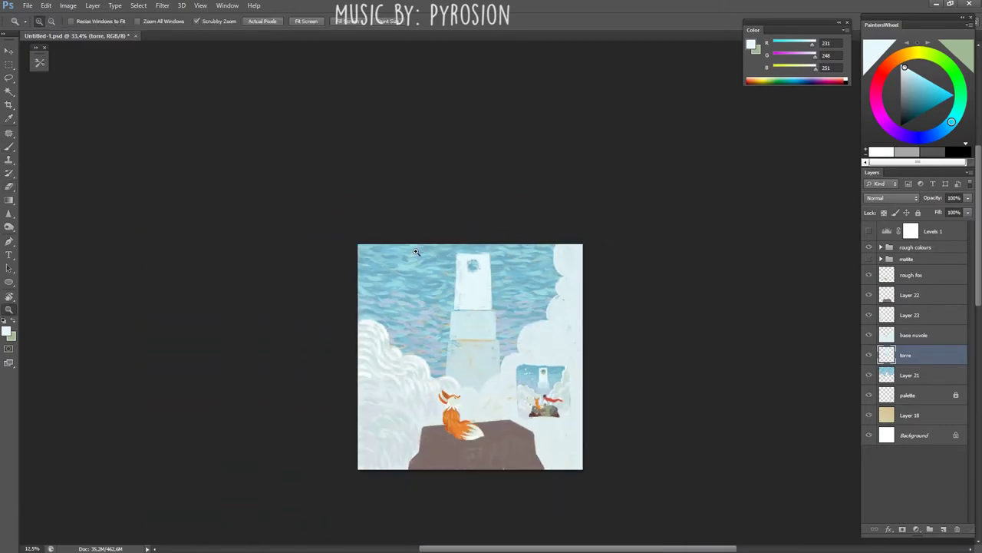
# - Show the matite sketch and erase a round window with a keyhole stem into the upper tower
pyautogui.moveTo(540, 274); pyautogui.dragTo(870, 264)
pyautogui.click(869, 265)
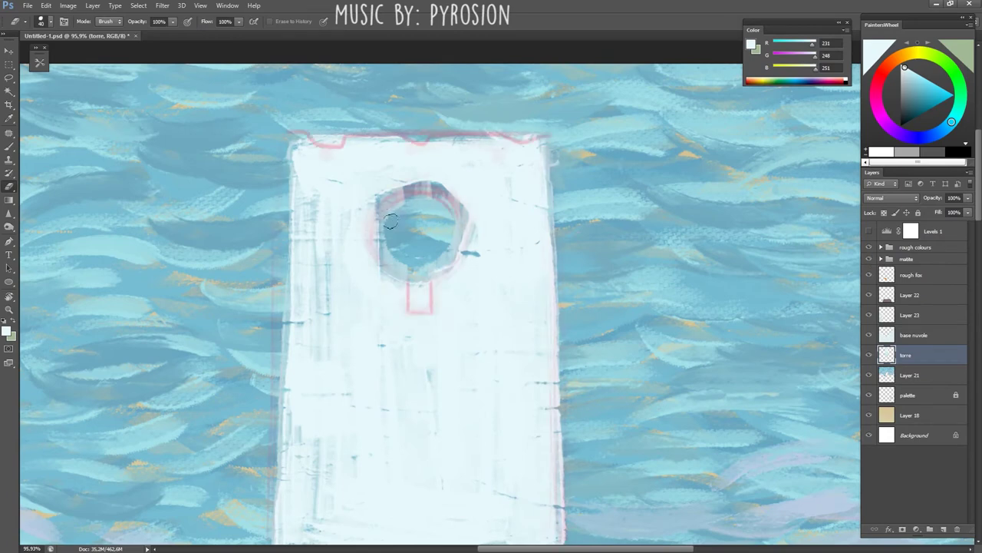
pyautogui.moveTo(384, 253)
pyautogui.mouseDown()
pyautogui.moveTo(418, 192)
pyautogui.moveTo(453, 265)
pyautogui.mouseUp()
pyautogui.press('b')
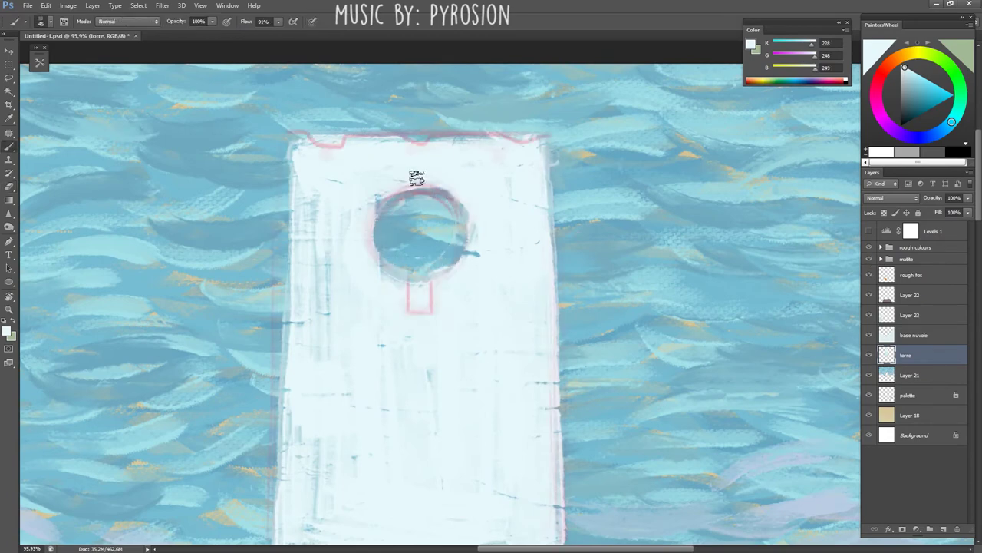
pyautogui.press('[')
pyautogui.press('[')
pyautogui.press('[')
pyautogui.press('e')
pyautogui.moveTo(419, 281); pyautogui.dragTo(415, 307)
pyautogui.press('b')
# - Paint the tower's left edge whiter with a smaller brush, then sample a darker pale blue
pyautogui.moveTo(289, 307); pyautogui.dragTo(306, 274)
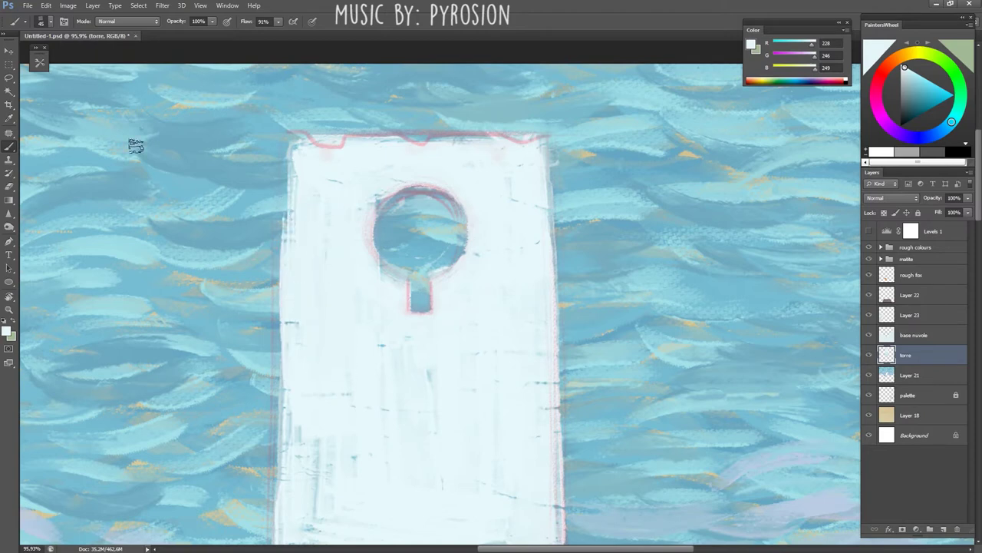
pyautogui.click(39, 62)
pyautogui.press('[')
pyautogui.moveTo(290, 228); pyautogui.dragTo(287, 256)
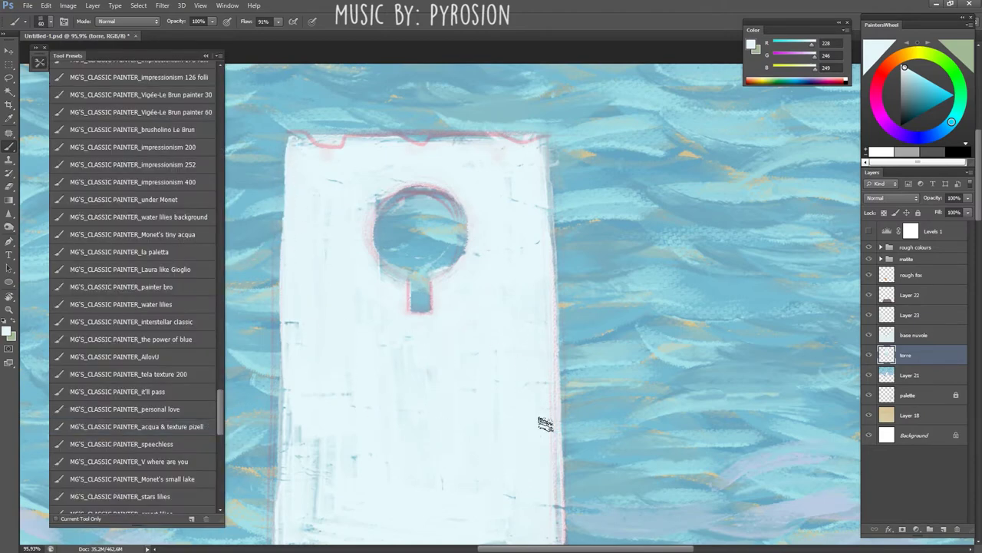
pyautogui.scroll(-5, 542, 423)
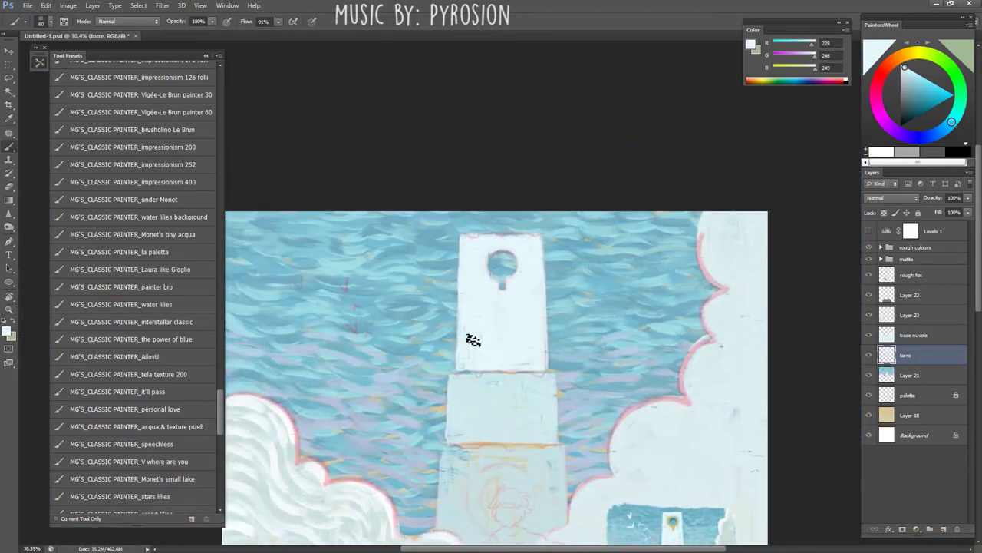
pyautogui.keyDown('alt'); pyautogui.click(456, 380); pyautogui.keyUp('alt')
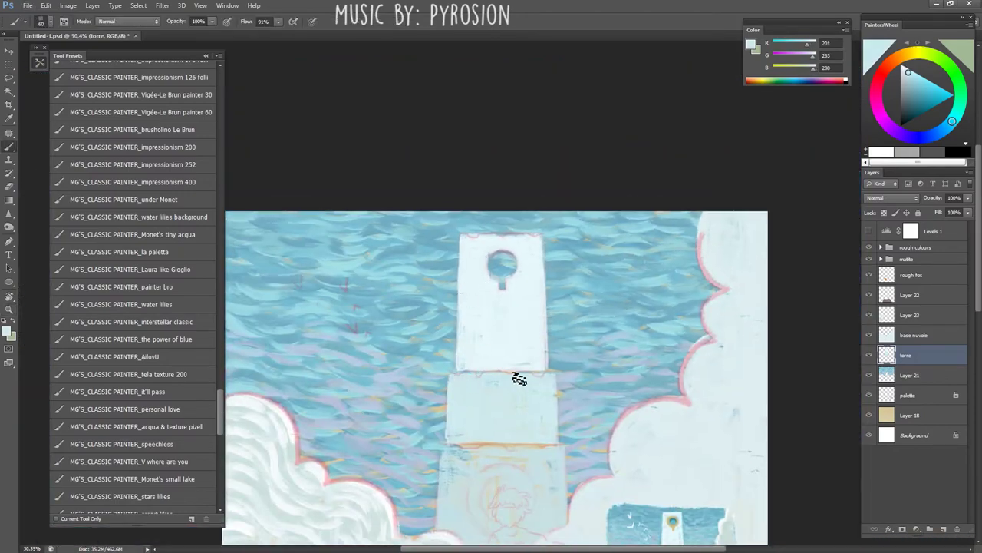
# - Shade the lower tower around the character's head and body with a larger brush
pyautogui.moveTo(530, 393); pyautogui.dragTo(545, 274)
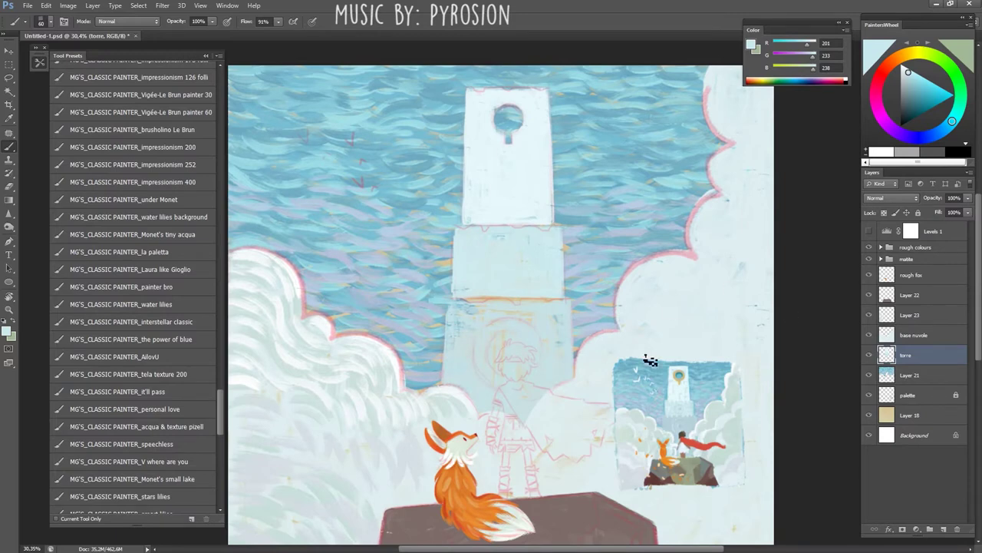
pyautogui.press(']')
pyautogui.press(']')
pyautogui.press(']')
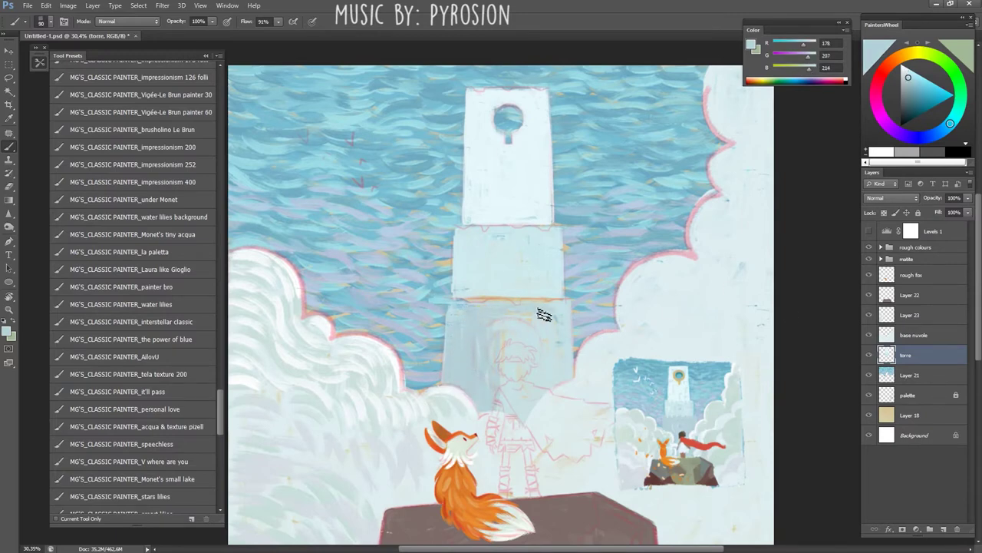
pyautogui.moveTo(540, 313)
pyautogui.mouseDown()
pyautogui.moveTo(514, 345)
pyautogui.moveTo(560, 316)
pyautogui.mouseUp()
pyautogui.press(']')
pyautogui.press(']')
pyautogui.press(']')
pyautogui.moveTo(492, 315)
pyautogui.mouseDown()
pyautogui.moveTo(504, 394)
pyautogui.moveTo(557, 399)
pyautogui.mouseUp()
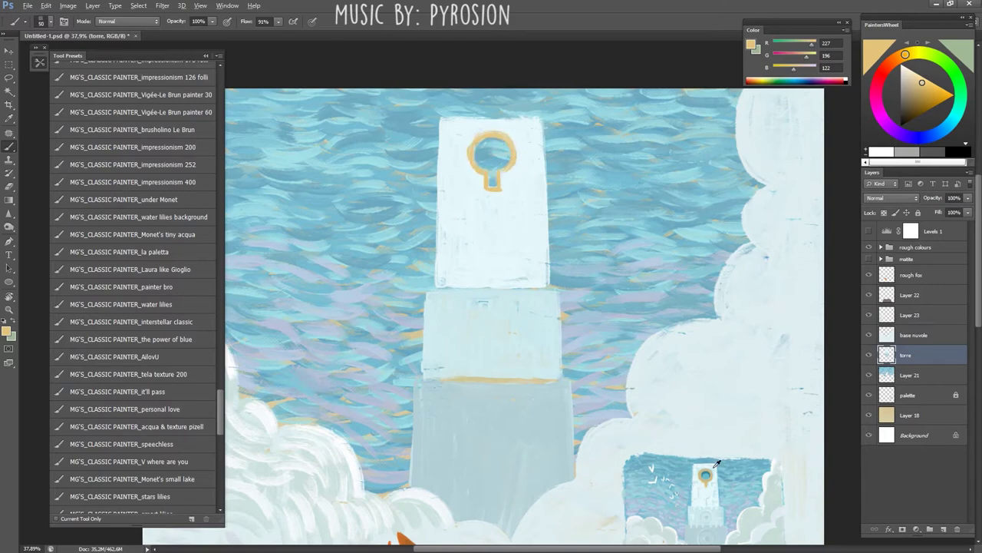
# - Pick pale yellow for the keyhole rim and teal for its interior in a zoomed, tilted view
pyautogui.keyDown('alt'); pyautogui.click(473, 179); pyautogui.keyUp('alt')
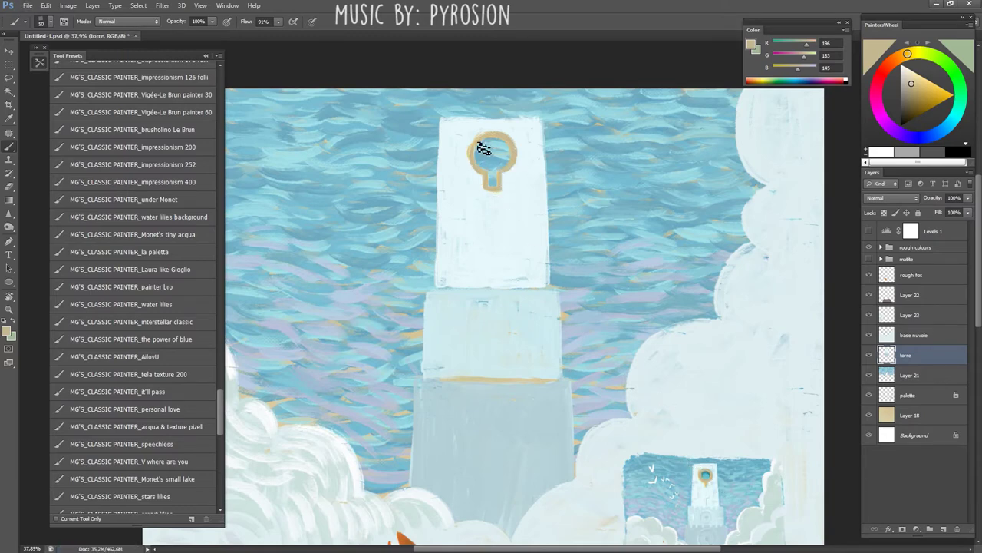
pyautogui.keyDown('alt'); pyautogui.click(704, 475); pyautogui.keyUp('alt')
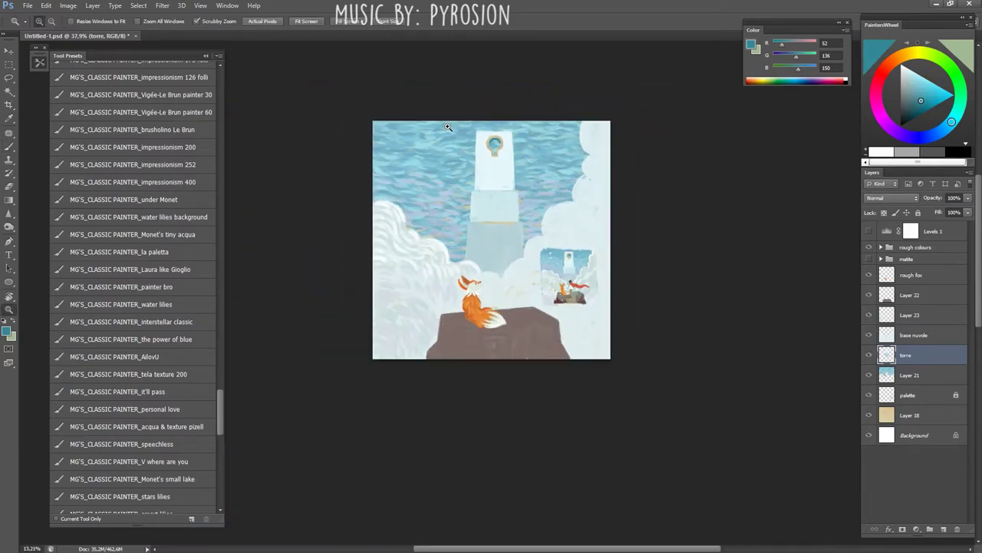
pyautogui.moveTo(509, 154)
pyautogui.mouseDown()
pyautogui.moveTo(369, 380)
pyautogui.moveTo(380, 331)
pyautogui.mouseUp()
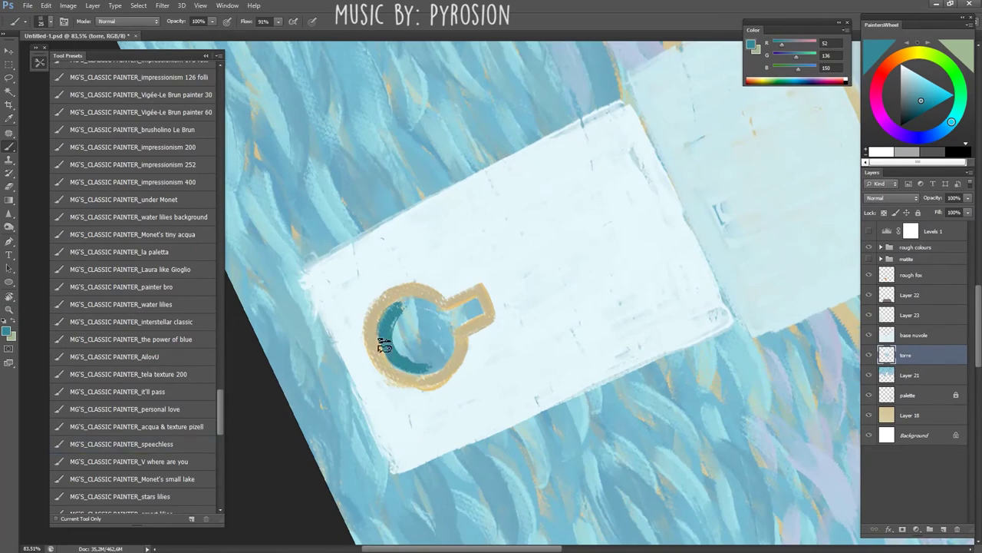
pyautogui.press('e')
pyautogui.press('b')
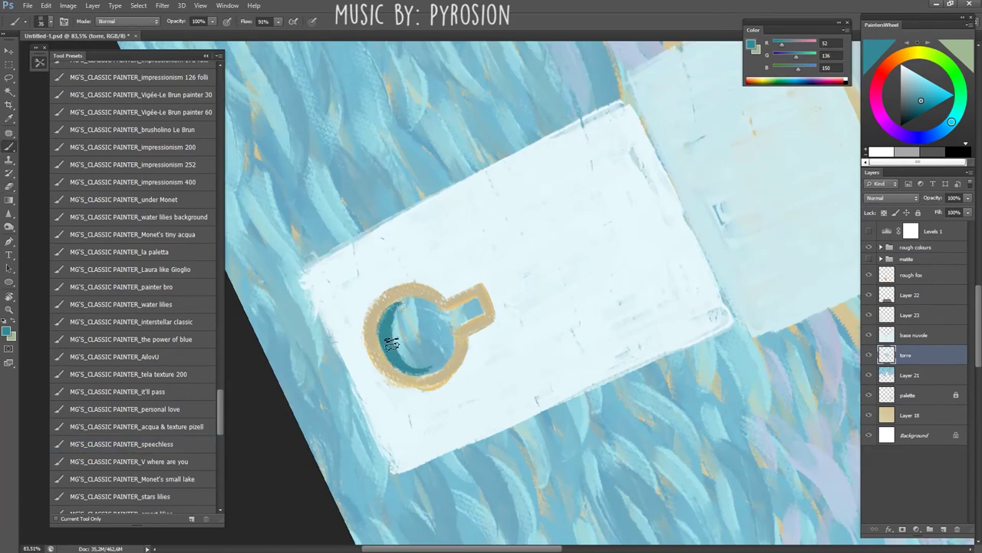
pyautogui.press('Escape')
# - Resample the beige rim colour to finish outlining the keyhole, then zoom out
pyautogui.press('e')
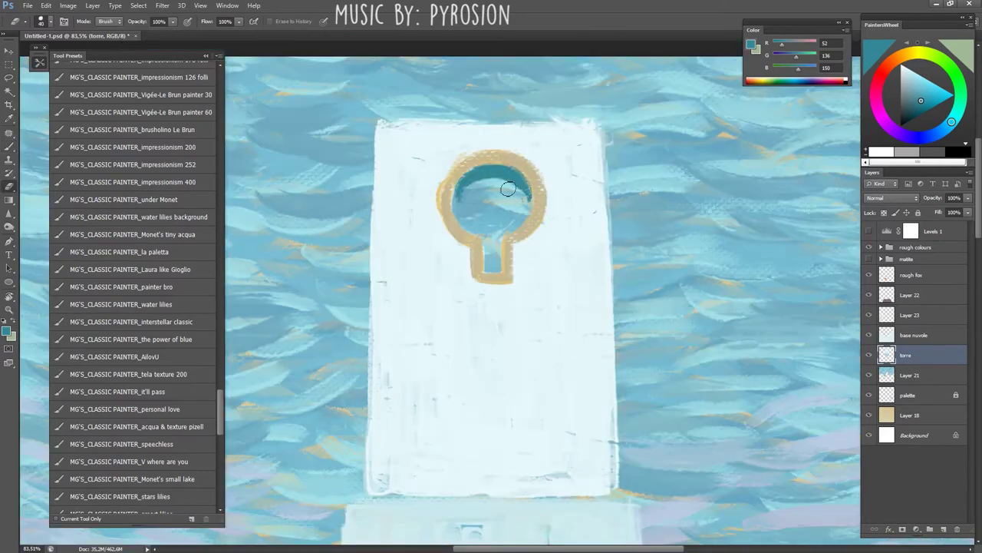
pyautogui.press('b')
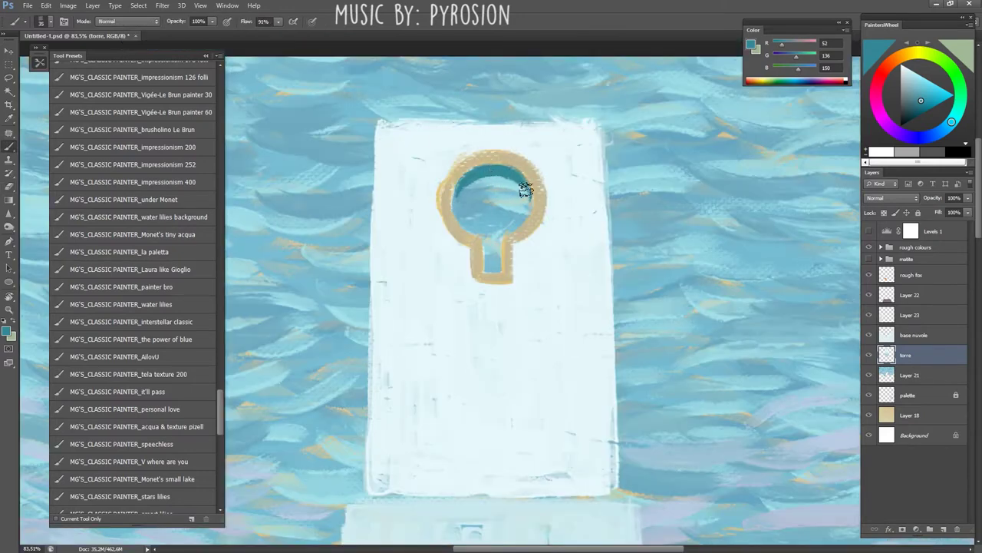
pyautogui.keyDown('alt'); pyautogui.click(466, 163); pyautogui.keyUp('alt')
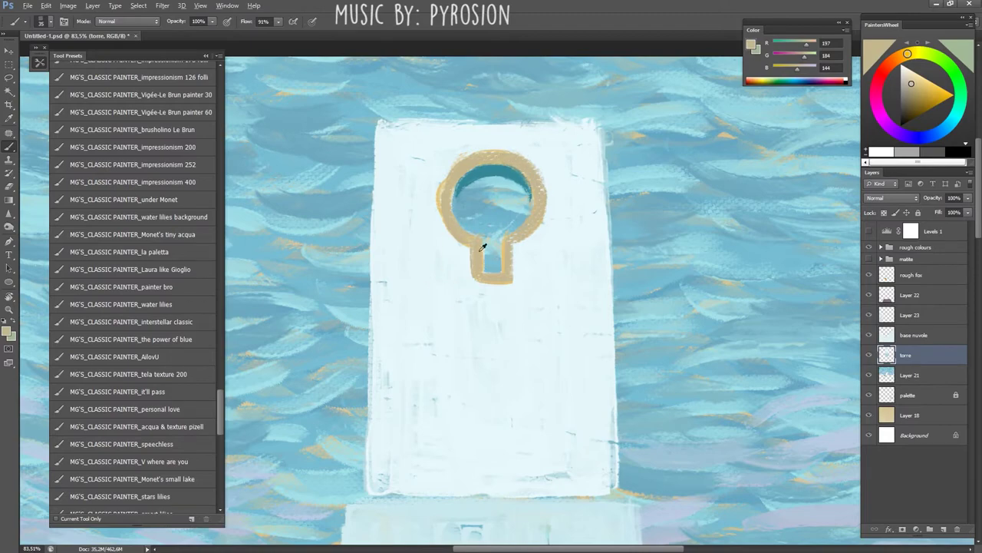
pyautogui.scroll(-5, 512, 242)
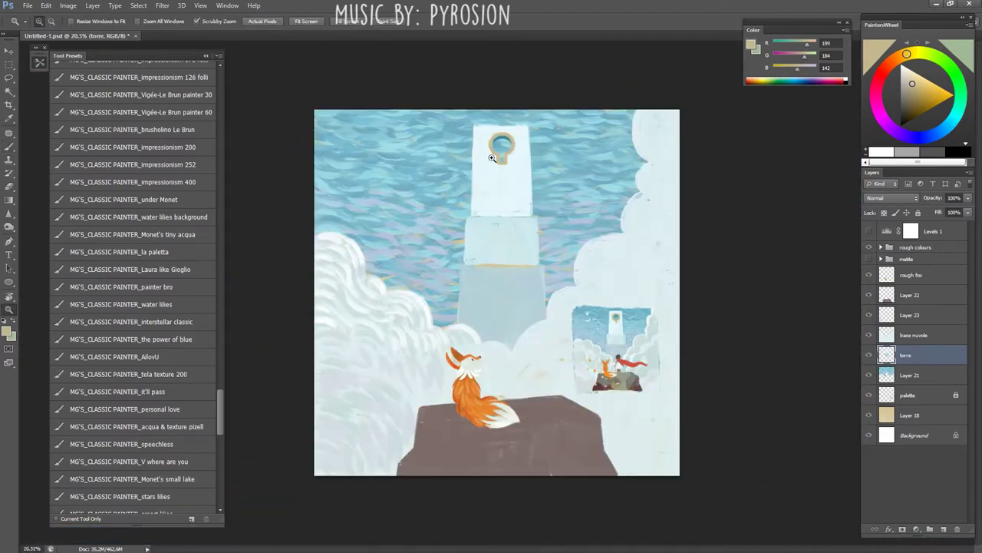
pyautogui.scroll(3, 497, 131)
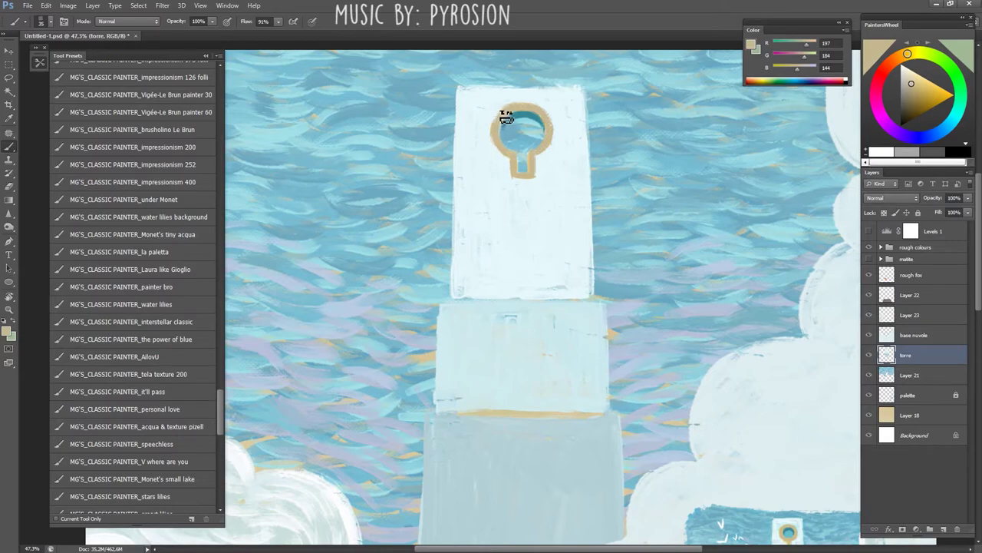
pyautogui.press('z')
pyautogui.scroll(-2, 520, 212)
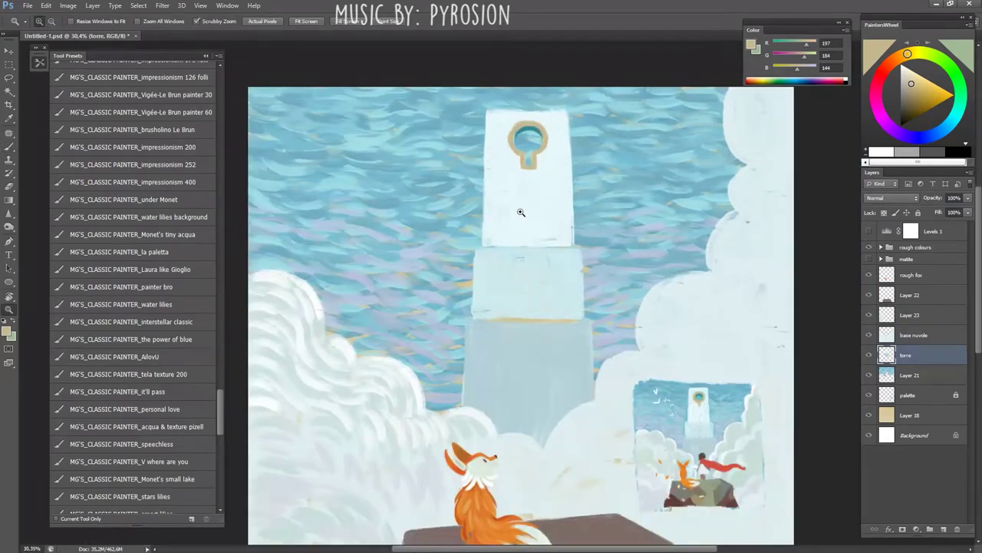
pyautogui.scroll(1, 520, 212)
# - Show the pencil sketch, choose the AilovU brush preset and a lighter cyan colour
pyautogui.press('b')
pyautogui.keyDown('alt'); pyautogui.click(523, 263); pyautogui.keyUp('alt')
pyautogui.click(869, 259)
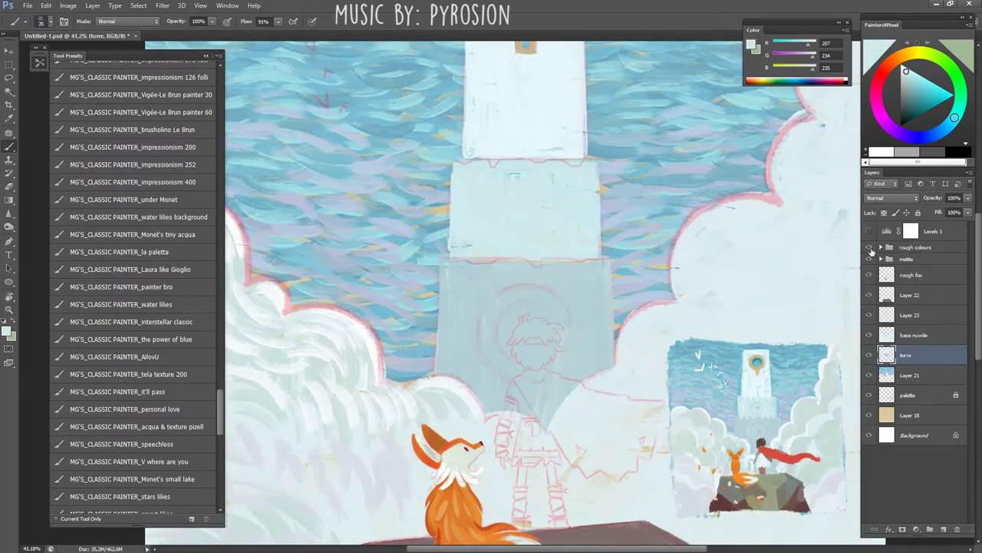
pyautogui.press('e')
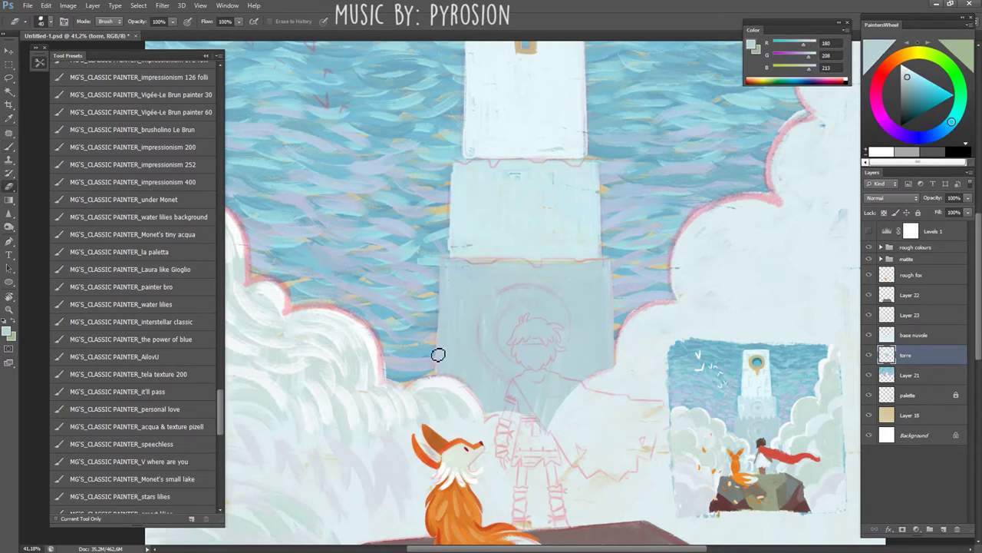
pyautogui.press('b')
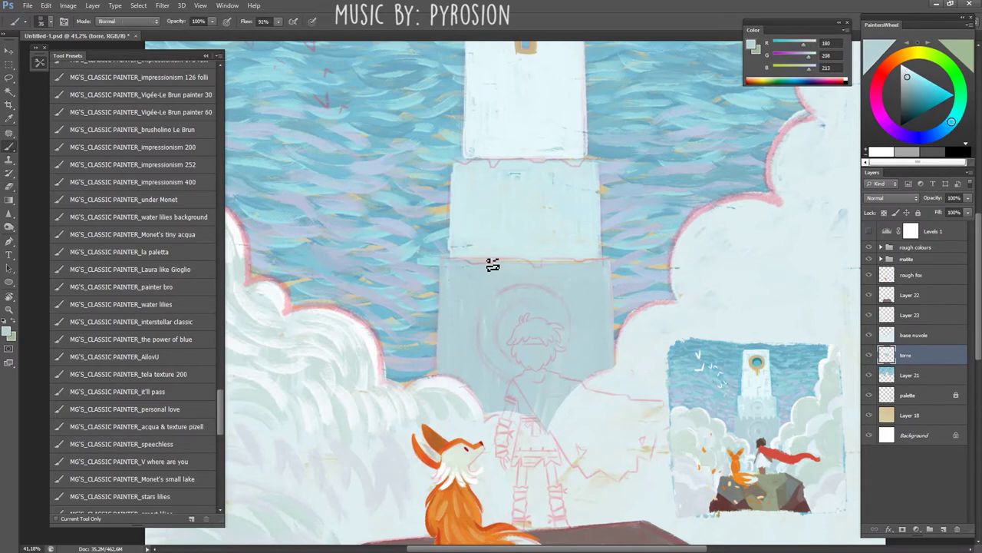
pyautogui.click(184, 360)
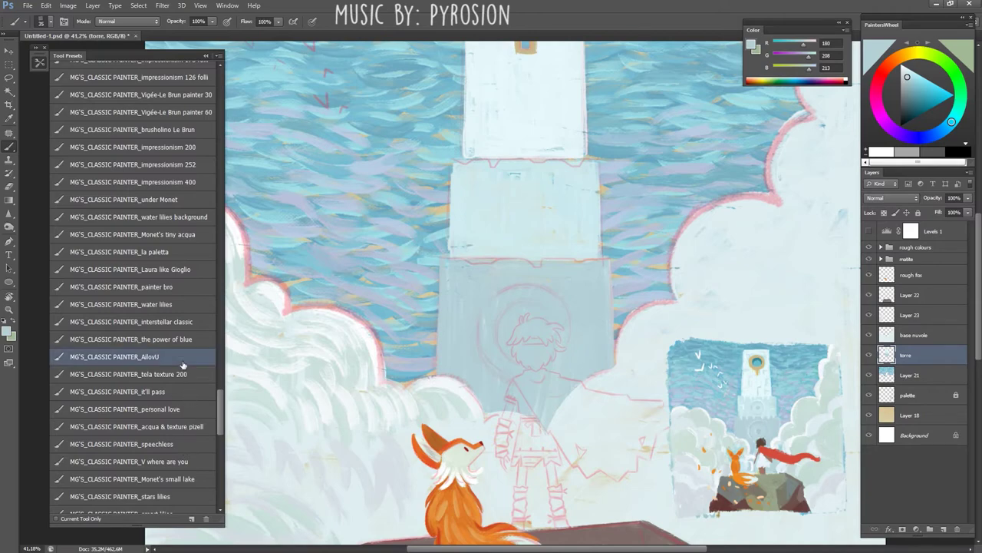
pyautogui.keyDown('alt'); pyautogui.click(454, 181); pyautogui.keyUp('alt')
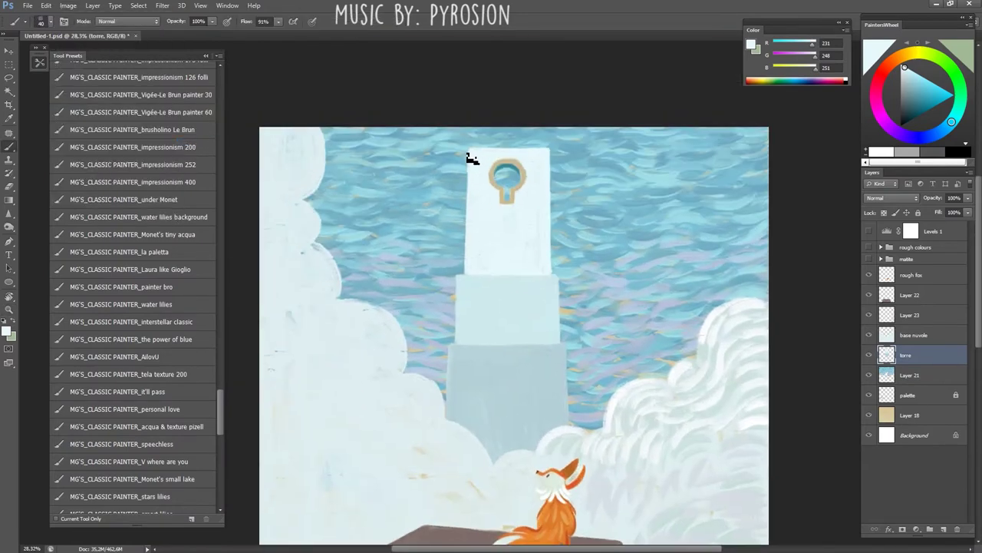
# - Free Transform the tower, pulling its top corners slightly inward, and commit
pyautogui.hotkey('ctrl', 't')
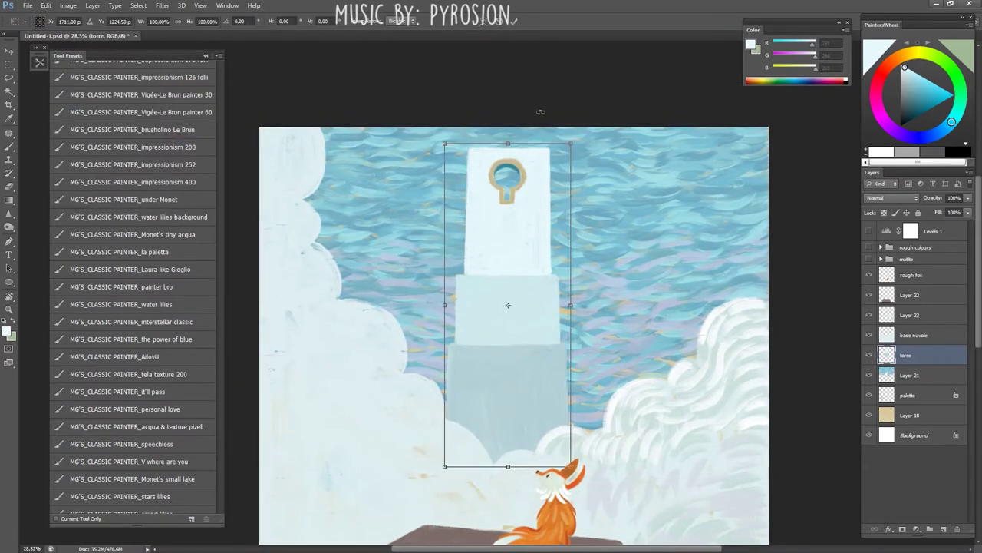
pyautogui.moveTo(445, 143); pyautogui.dragTo(450, 146)
pyautogui.moveTo(571, 144); pyautogui.dragTo(566, 146)
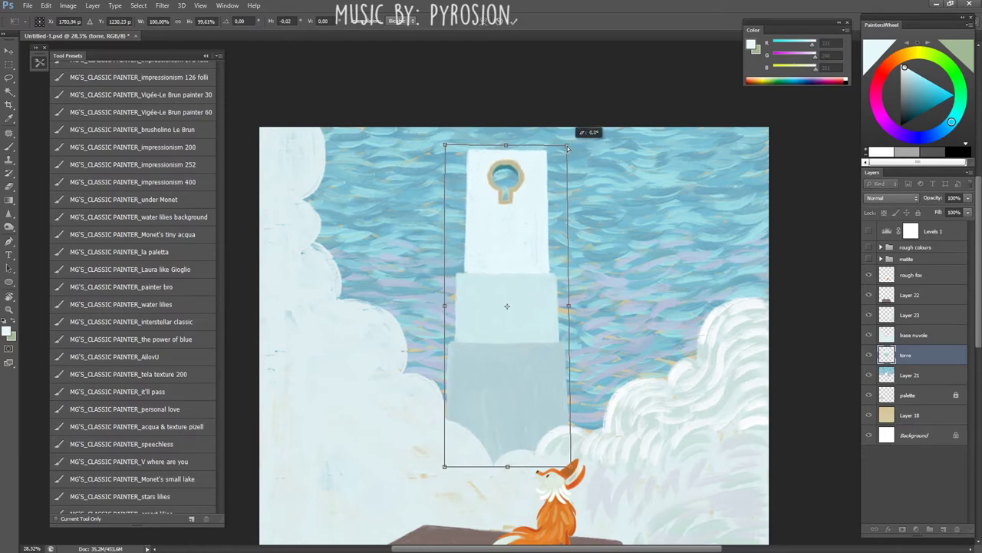
pyautogui.press('Return')
pyautogui.press('b')
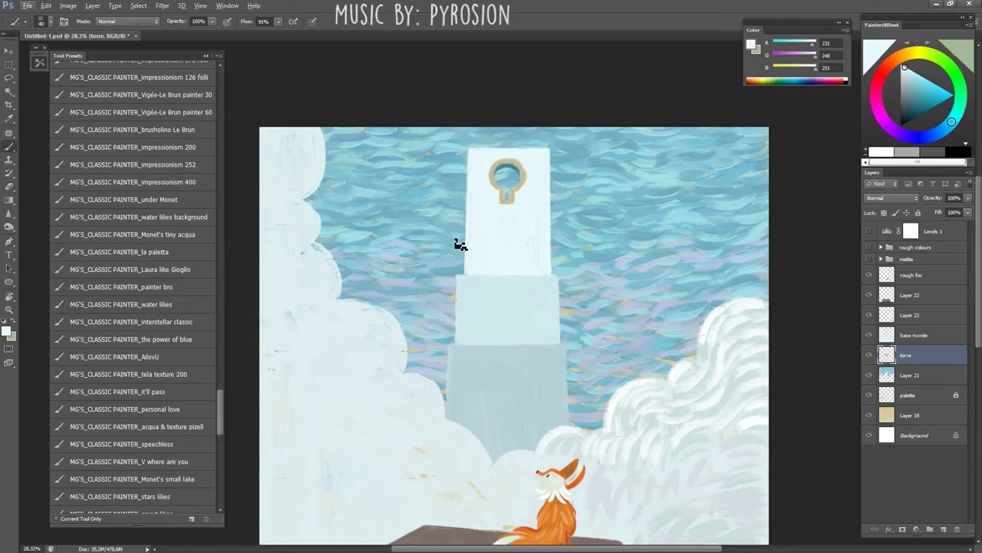
# - Place a vertical guide at about 14.49 cm and line the tower up with it
pyautogui.moveTo(40, 217); pyautogui.dragTo(507, 188)
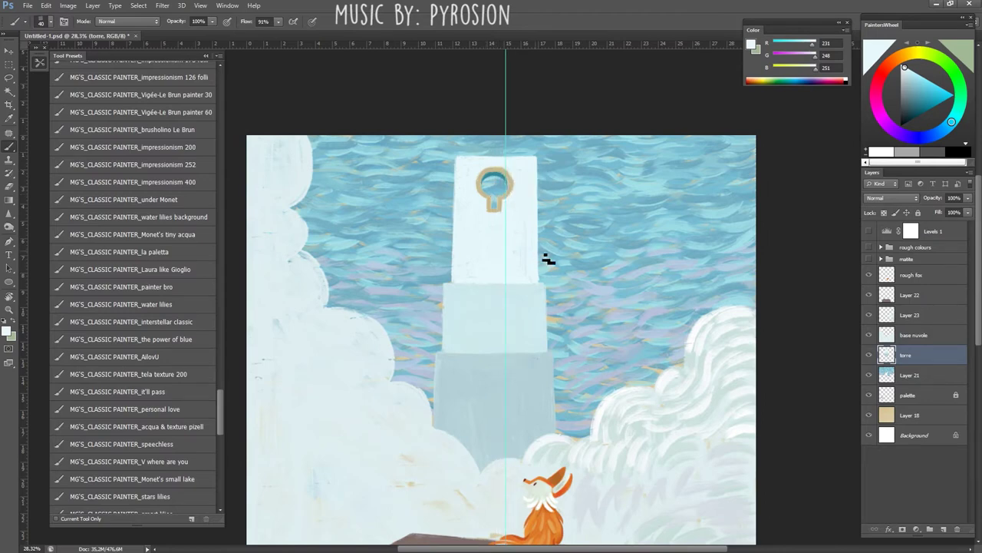
pyautogui.press('z')
pyautogui.moveTo(549, 263)
pyautogui.mouseDown()
pyautogui.moveTo(514, 296)
pyautogui.moveTo(541, 311)
pyautogui.mouseUp()
pyautogui.press('v')
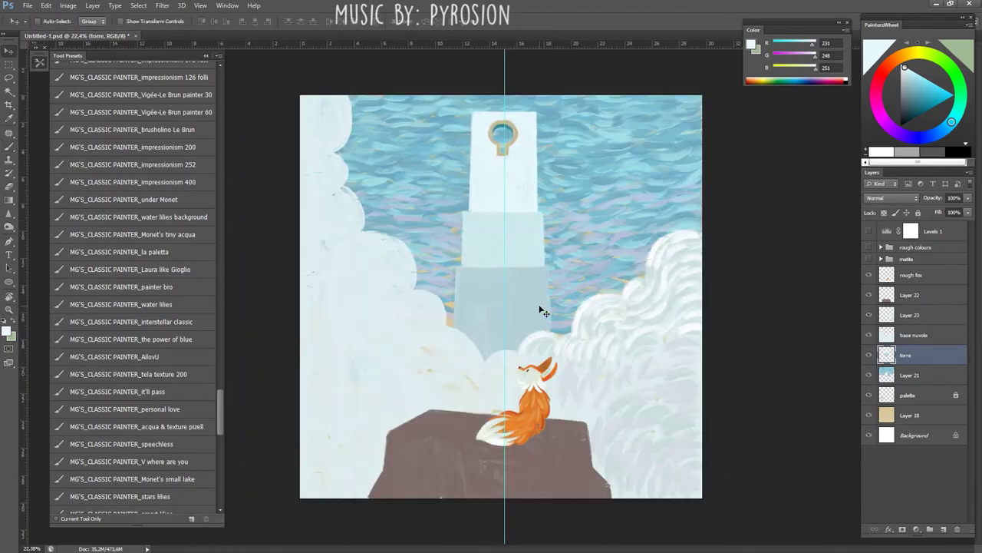
pyautogui.click(869, 260)
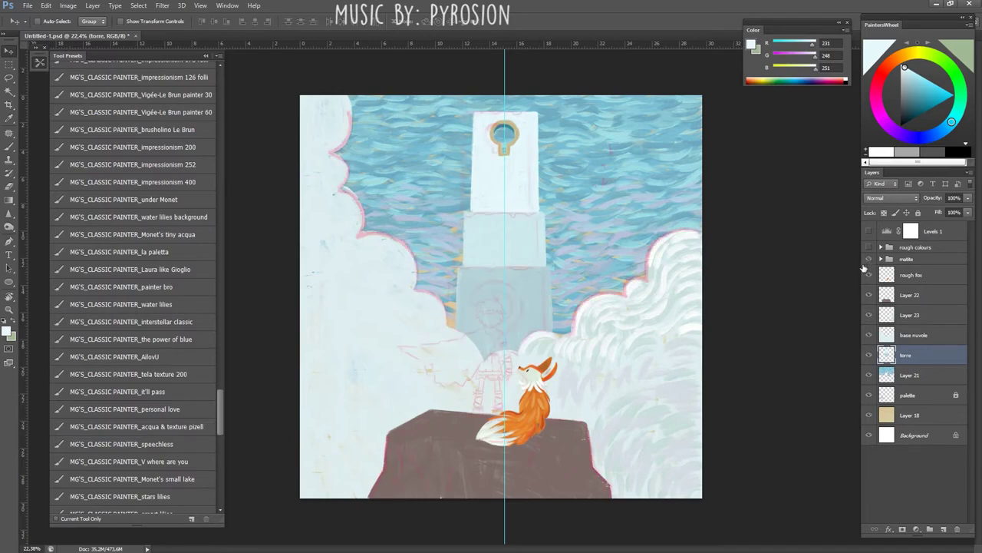
pyautogui.click(869, 259)
pyautogui.press('b')
pyautogui.scroll(3, 510, 61)
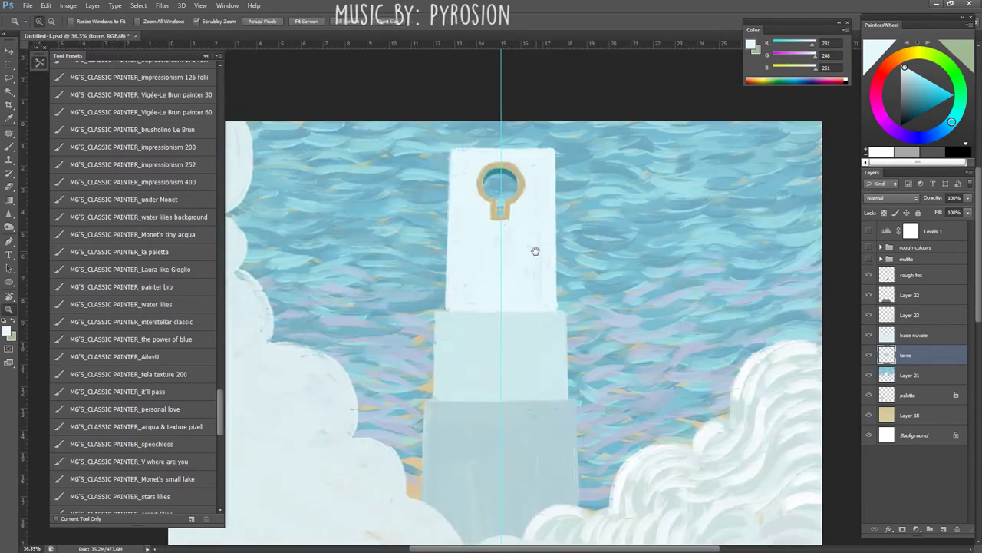
pyautogui.press('e')
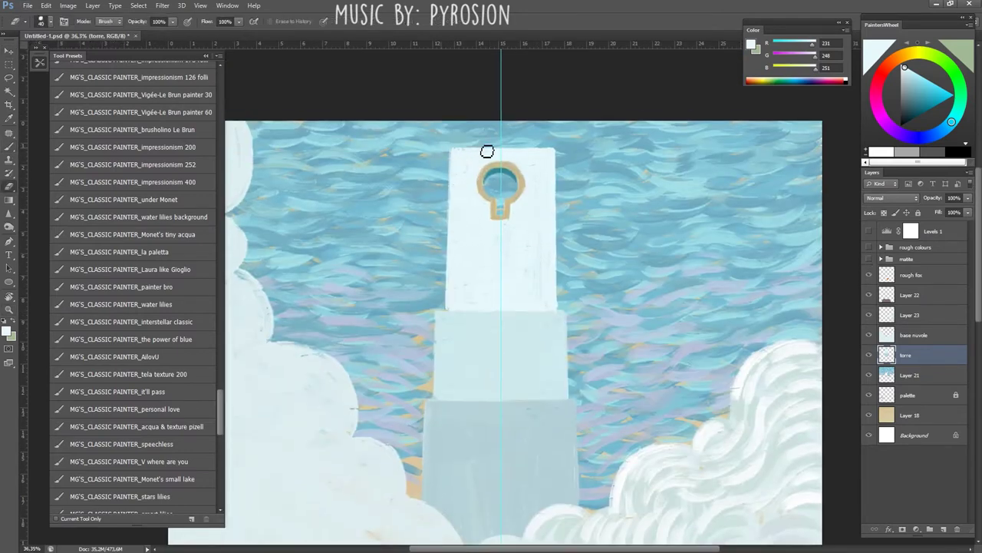
pyautogui.press('b')
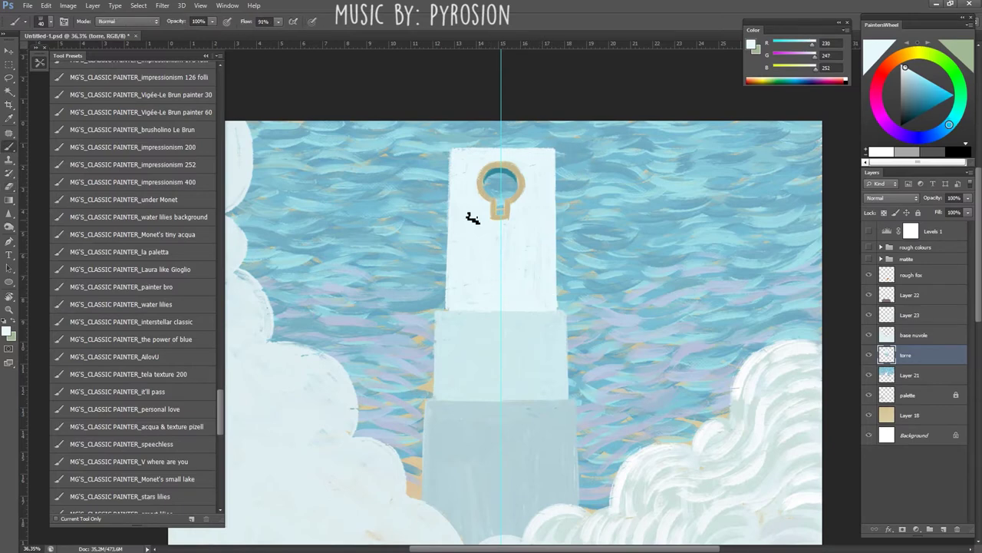
# - Trim the tower's upper right edge and sample blue-grey and lighter tower tones
pyautogui.moveTo(561, 166); pyautogui.dragTo(559, 146)
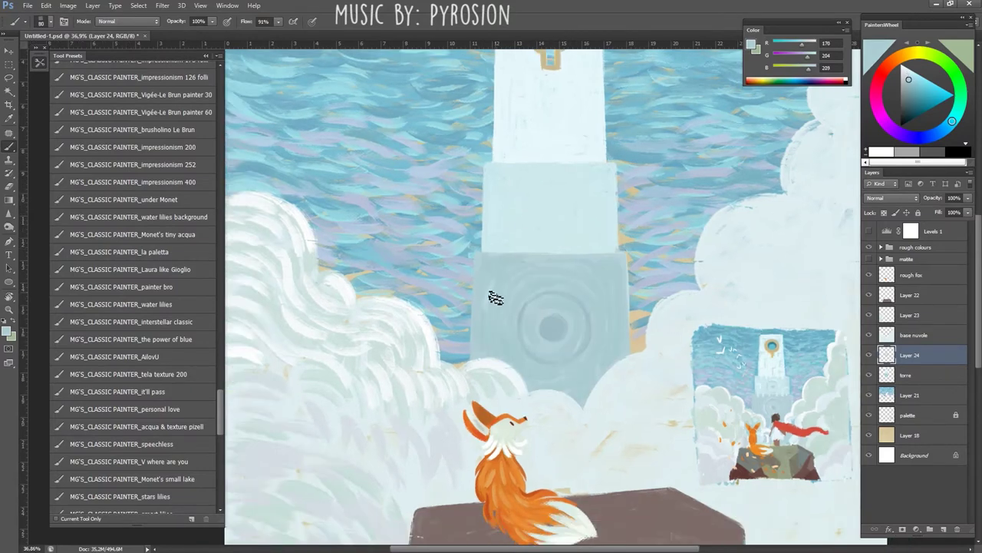
pyautogui.keyDown('alt'); pyautogui.click(508, 265); pyautogui.keyUp('alt')
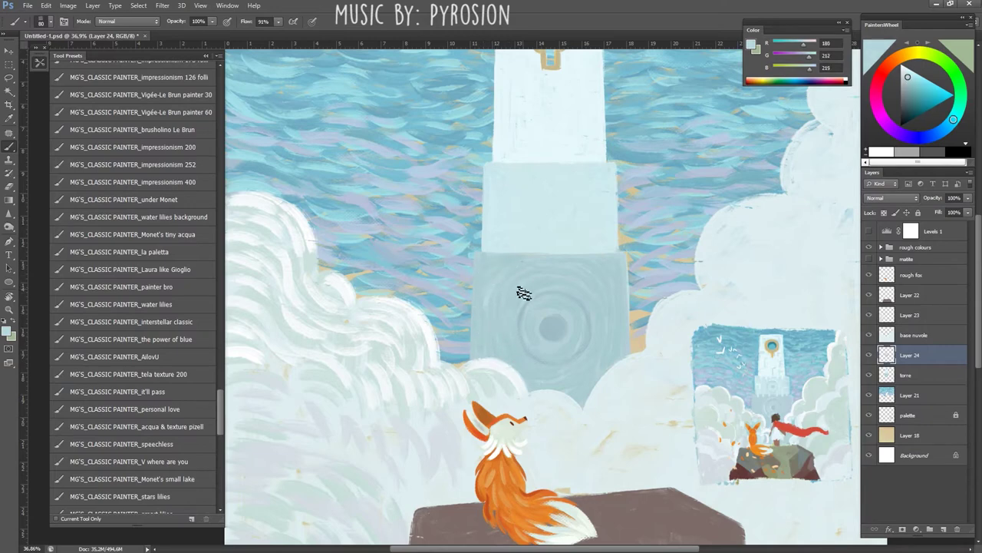
pyautogui.keyDown('alt'); pyautogui.click(559, 275); pyautogui.keyUp('alt')
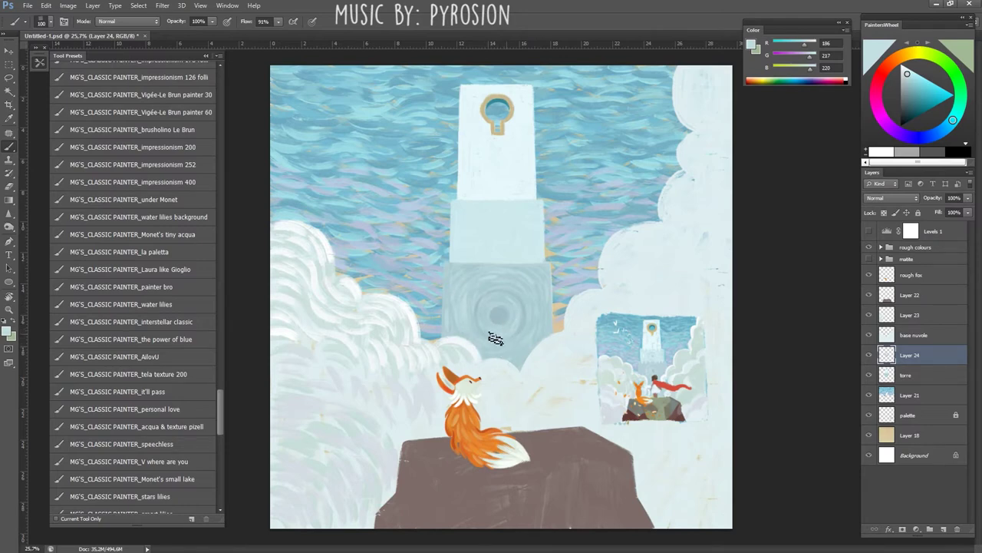
# - Paint concentric swirl rings on the lower tower block, alternating sampled darker and lighter tones
pyautogui.press('[')
pyautogui.keyDown('alt'); pyautogui.click(481, 316); pyautogui.keyUp('alt')
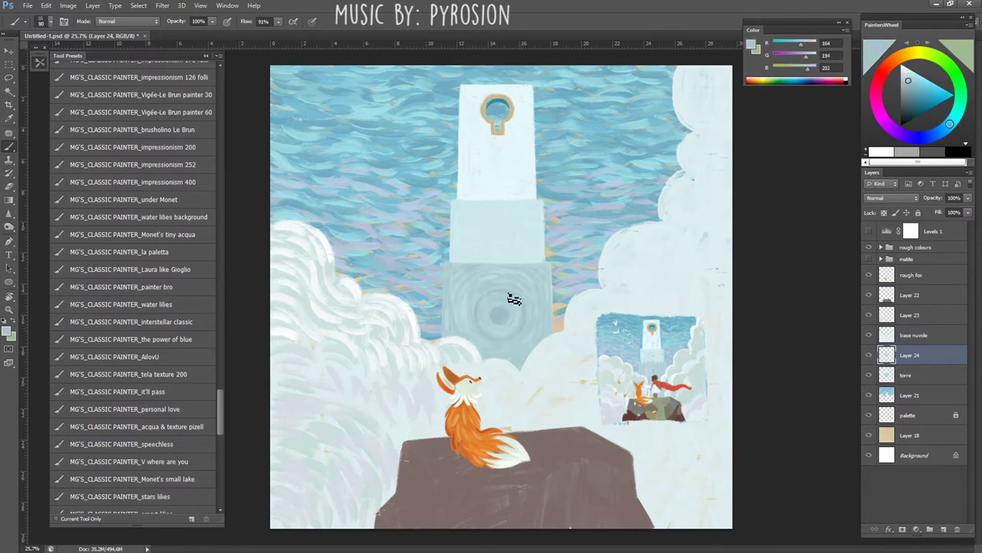
pyautogui.keyDown('alt'); pyautogui.click(524, 337); pyautogui.keyUp('alt')
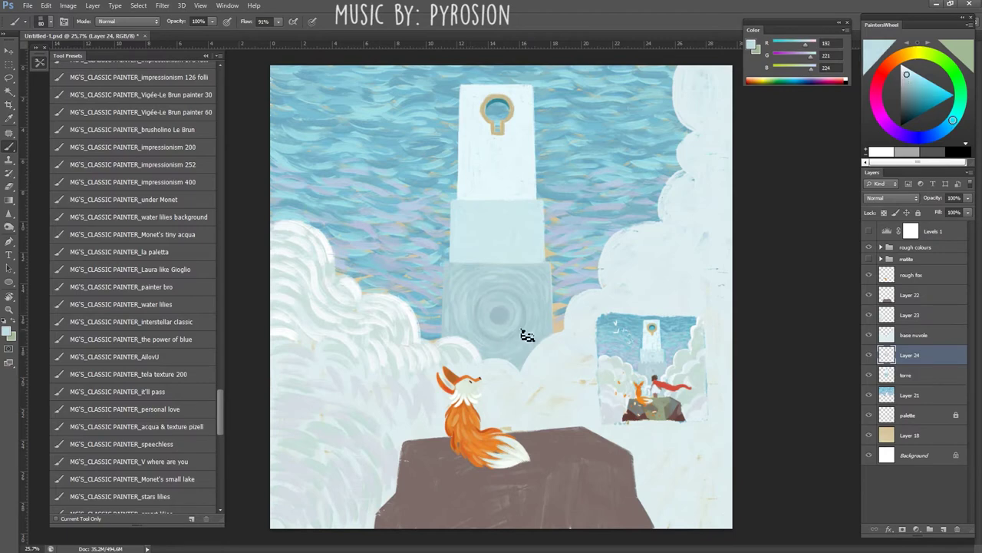
pyautogui.scroll(3, 472, 300)
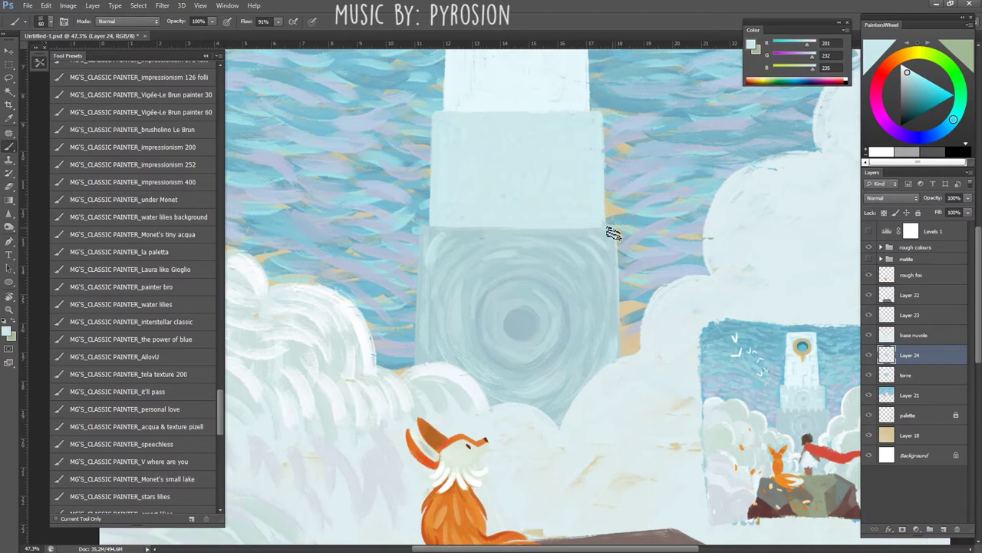
pyautogui.scroll(-2, 607, 254)
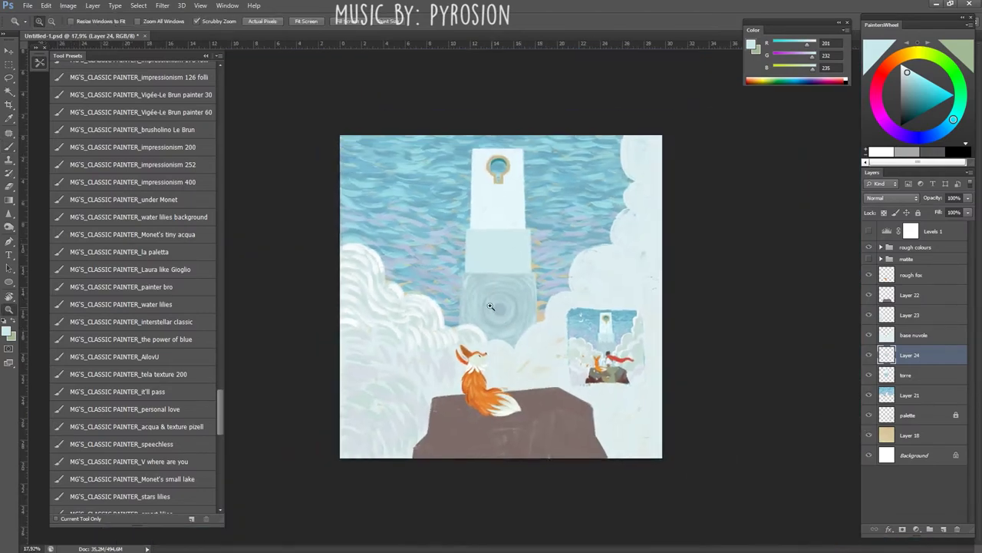
pyautogui.scroll(2, 435, 321)
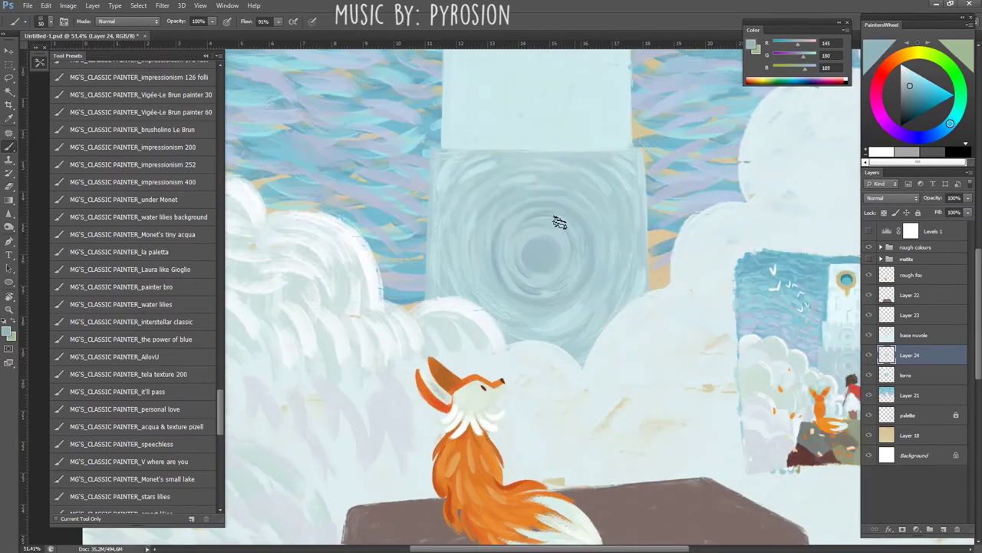
pyautogui.keyDown('alt'); pyautogui.click(527, 225); pyautogui.keyUp('alt')
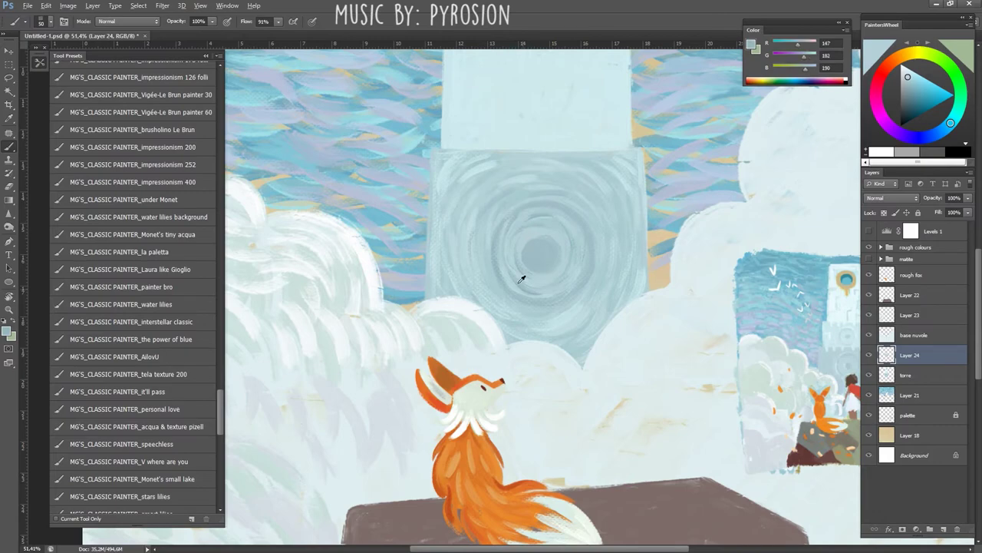
pyautogui.keyDown('alt'); pyautogui.click(500, 234); pyautogui.keyUp('alt')
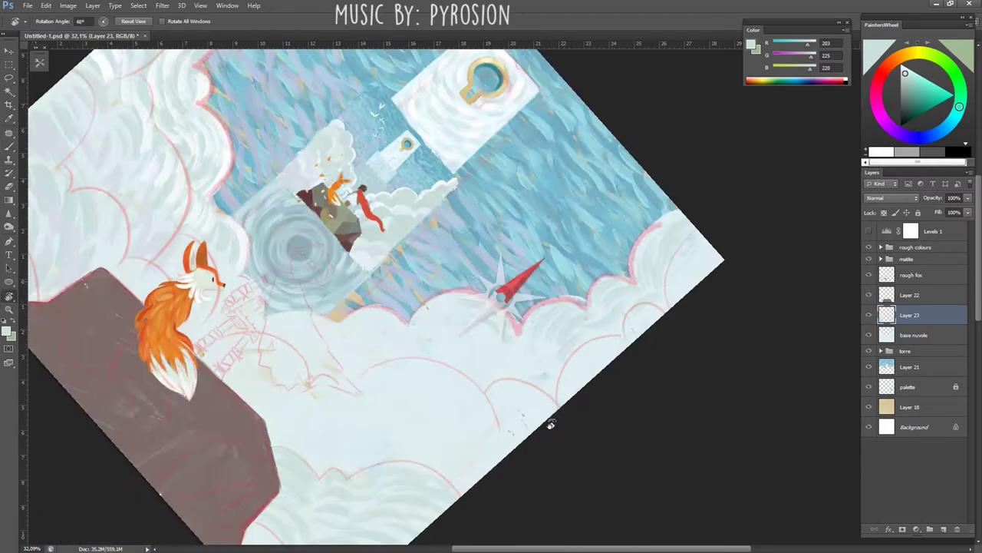
# - Rotate the view toward the fox, select Layer 23 and toggle the matite sketch
pyautogui.moveTo(576, 312); pyautogui.dragTo(496, 351)
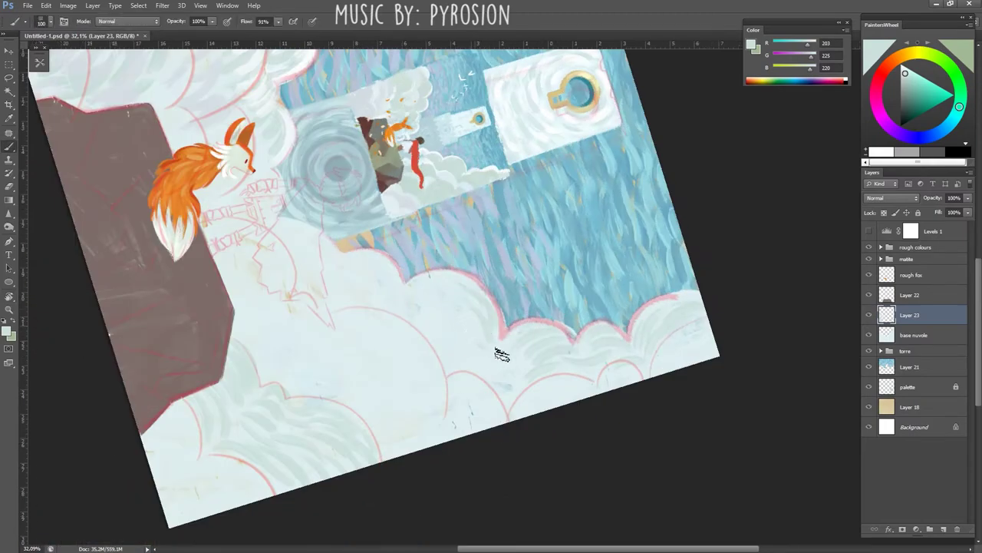
pyautogui.moveTo(540, 379); pyautogui.dragTo(533, 261)
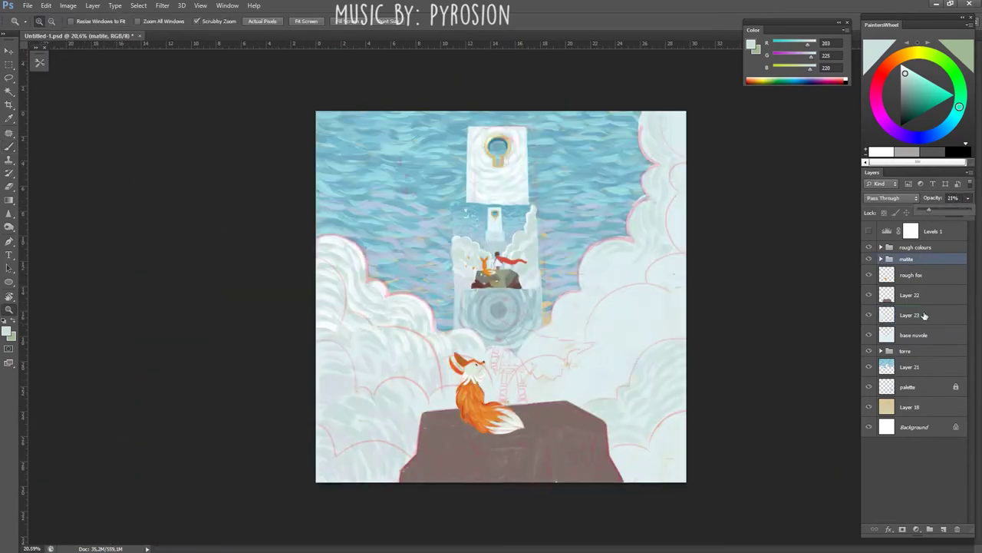
pyautogui.click(925, 314)
pyautogui.click(870, 259)
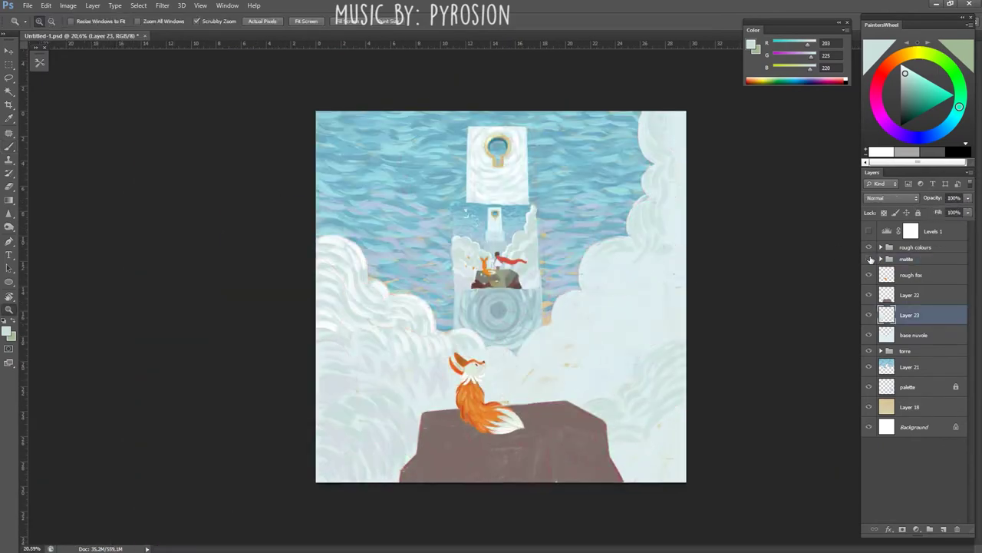
pyautogui.click(870, 260)
pyautogui.scroll(3, 632, 242)
pyautogui.press('b')
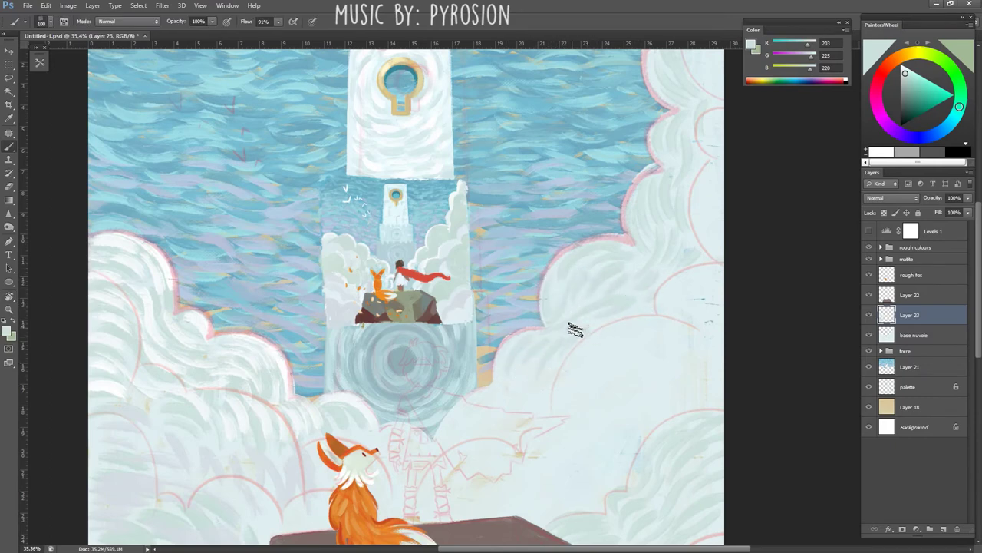
# - Rotate and reset the canvas view several times, then fit the whole painting on screen
pyautogui.moveTo(561, 349); pyautogui.dragTo(617, 405)
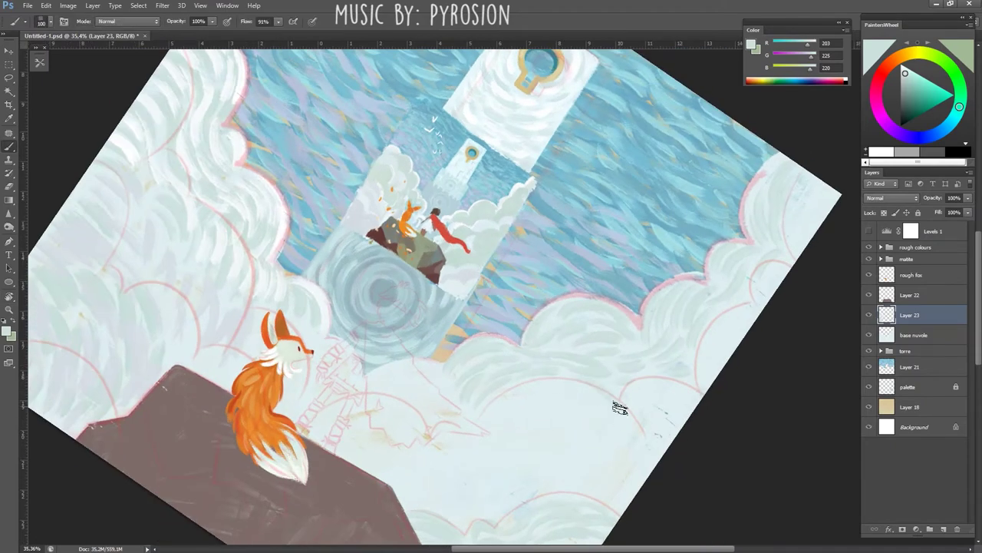
pyautogui.moveTo(465, 397); pyautogui.dragTo(501, 262)
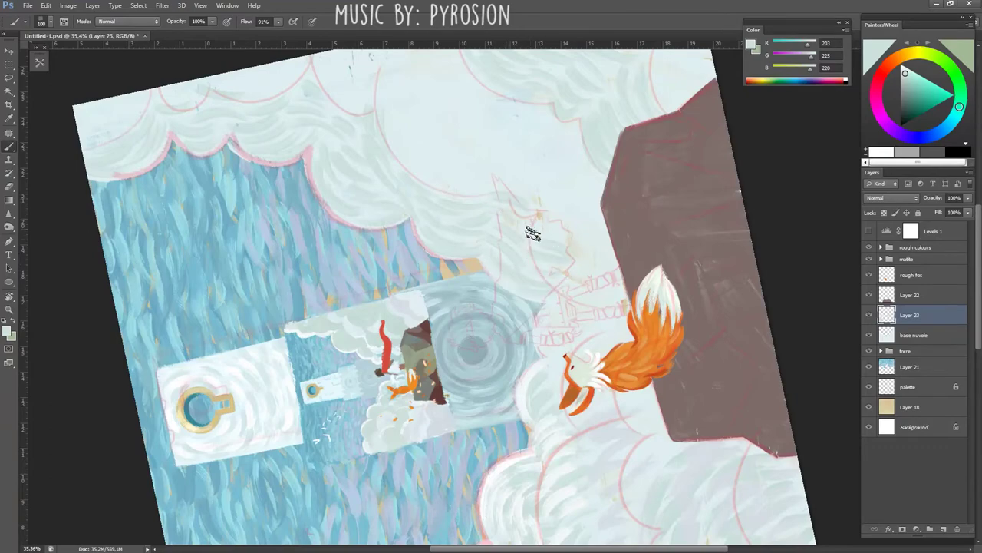
pyautogui.press('r')
pyautogui.press('Escape')
pyautogui.moveTo(441, 479); pyautogui.dragTo(383, 266)
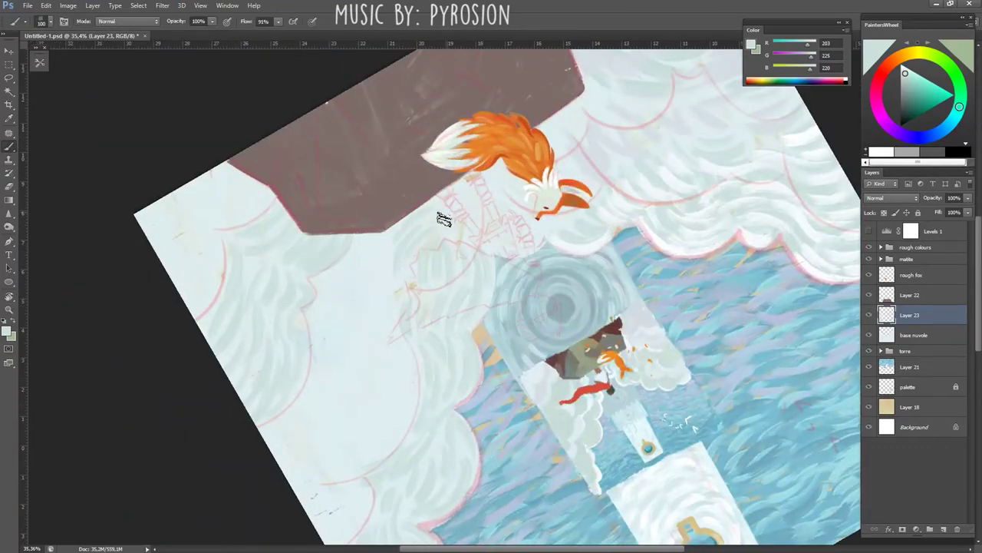
pyautogui.press('Escape')
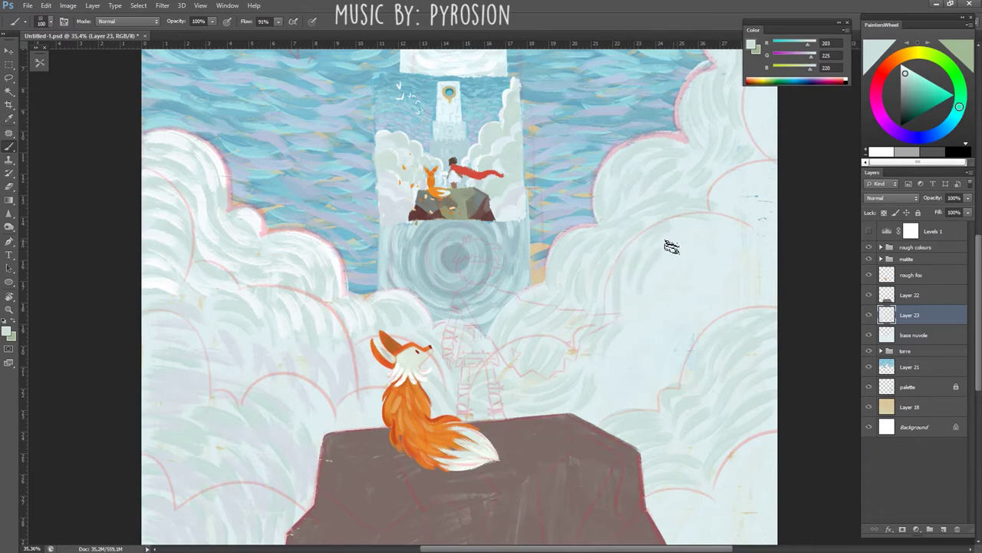
pyautogui.moveTo(698, 231); pyautogui.dragTo(627, 244)
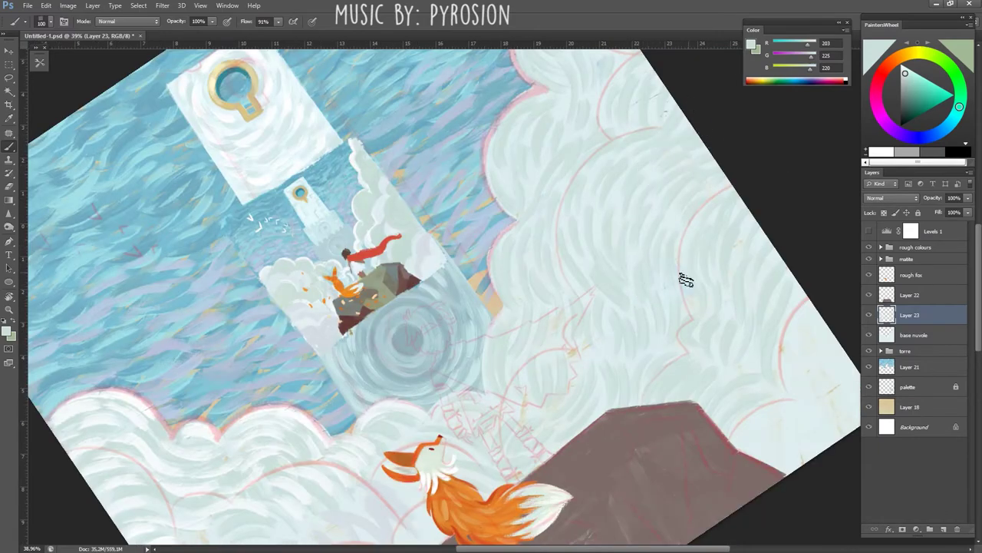
pyautogui.press('Escape')
pyautogui.moveTo(617, 362); pyautogui.dragTo(667, 340)
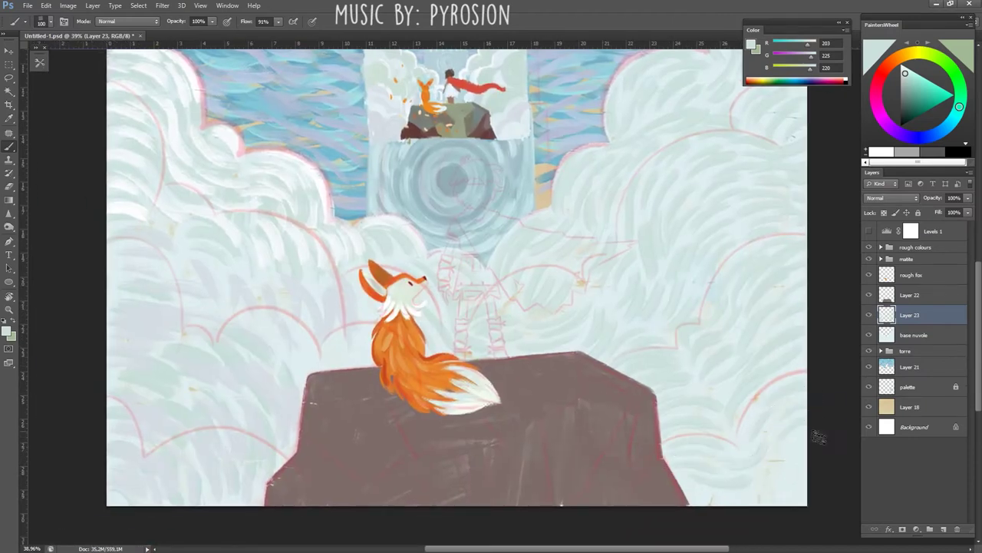
pyautogui.hotkey('ctrl', '0')
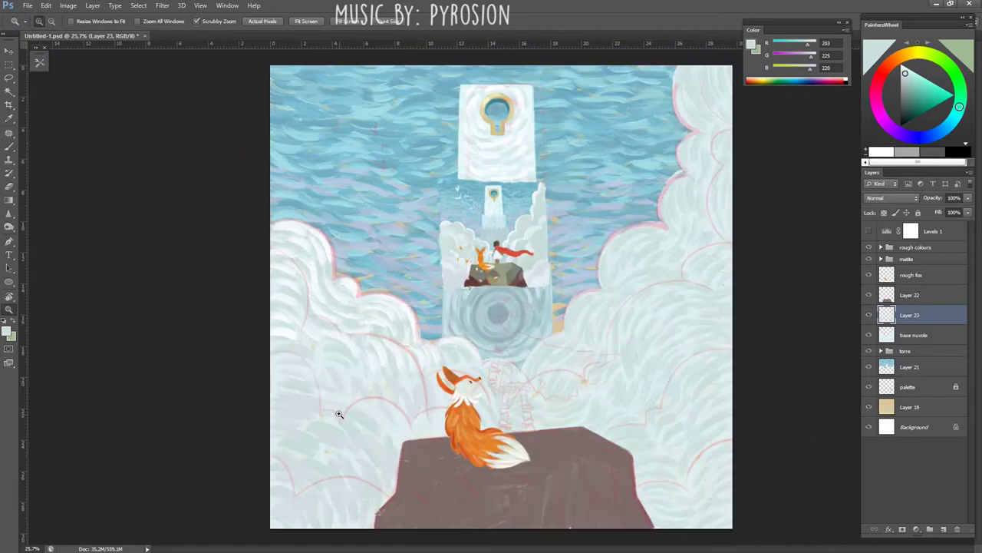
# - Erase and smooth the textured strokes in the left clouds
pyautogui.press('e')
pyautogui.moveTo(378, 416); pyautogui.dragTo(322, 246)
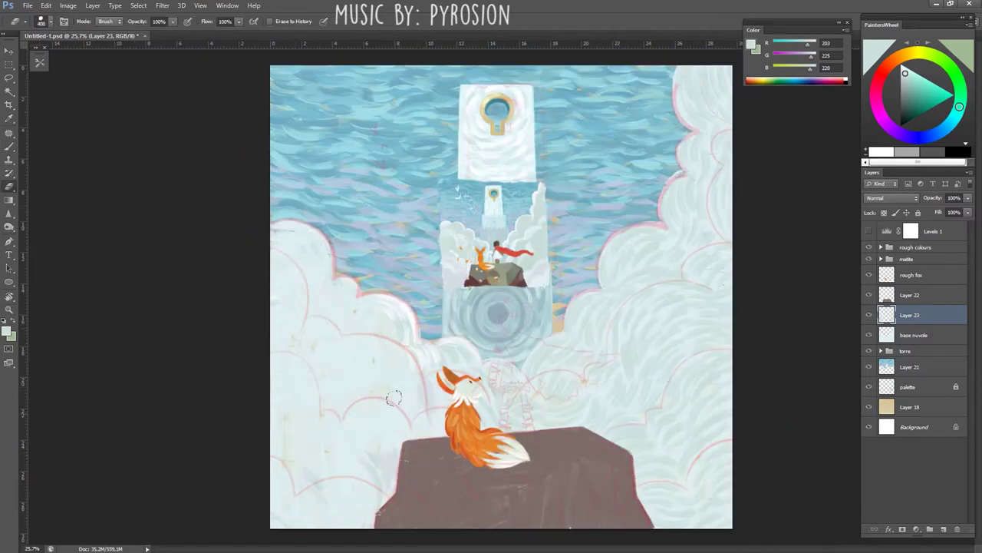
pyautogui.moveTo(383, 307); pyautogui.dragTo(430, 399)
pyautogui.press('b')
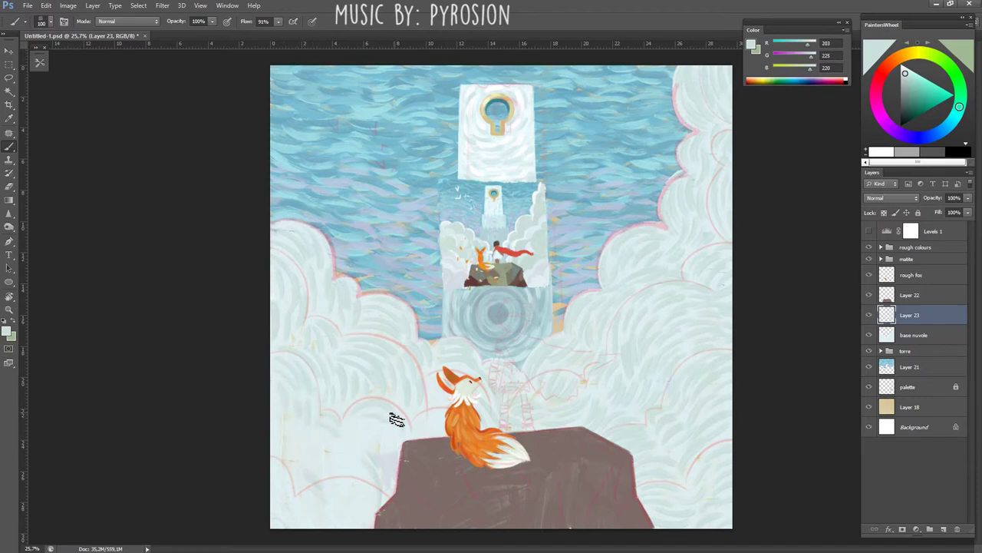
# - Add a new empty Layer 27 above Layer 23
pyautogui.hotkey('ctrl', 'shift', 'alt', 'n')
pyautogui.scroll(3, 381, 423)
pyautogui.scroll(2, 456, 335)
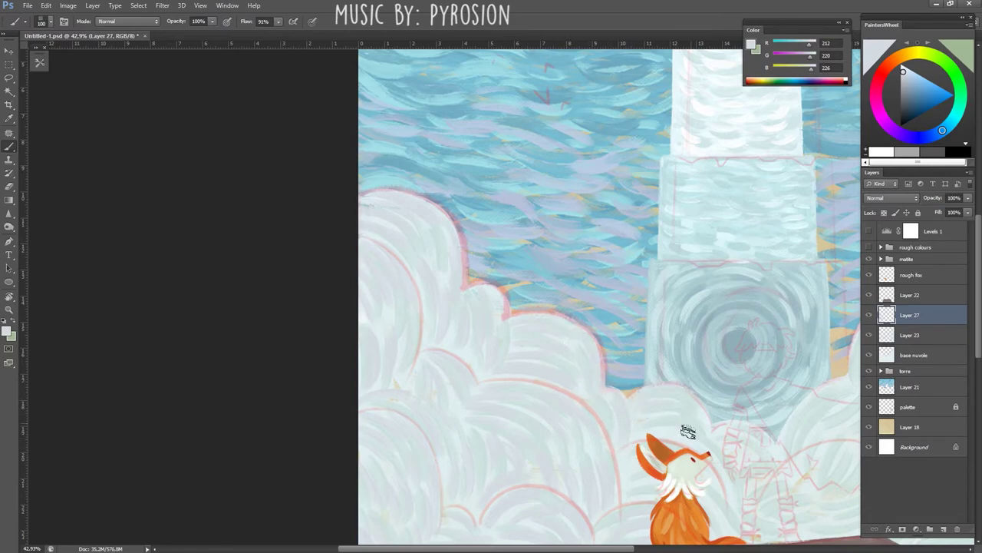
pyautogui.press('z')
pyautogui.moveTo(712, 438); pyautogui.dragTo(623, 386)
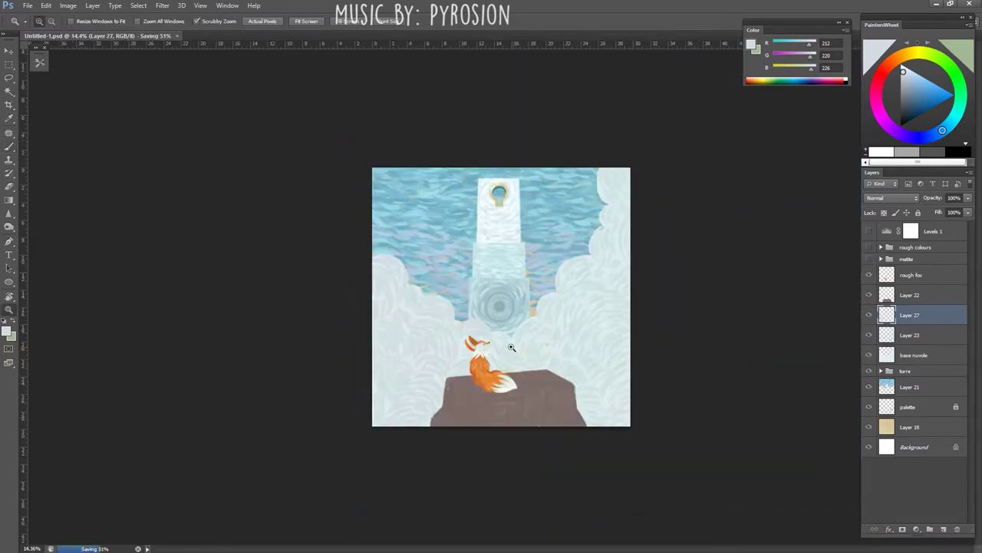
pyautogui.click(510, 358)
pyautogui.click(868, 276)
pyautogui.press('b')
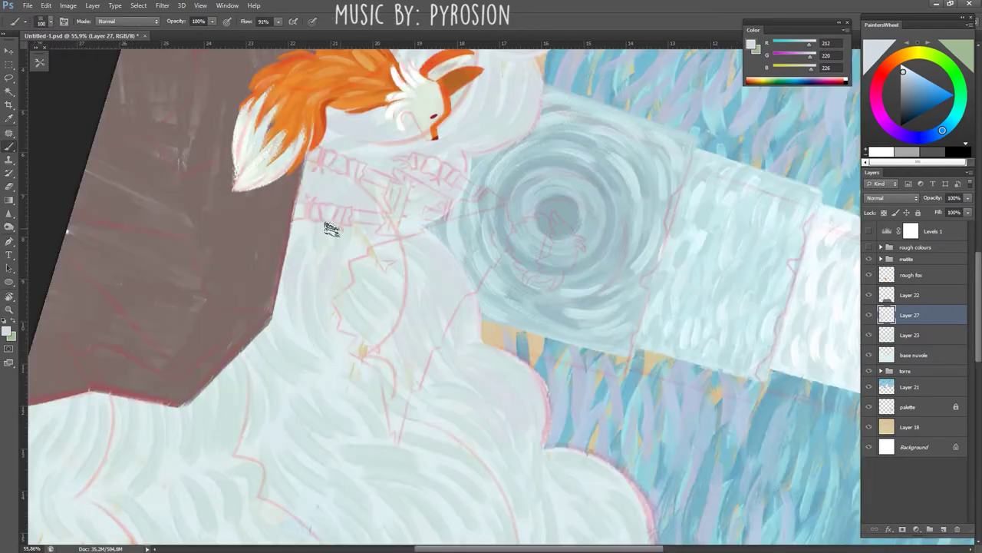
pyautogui.press('z')
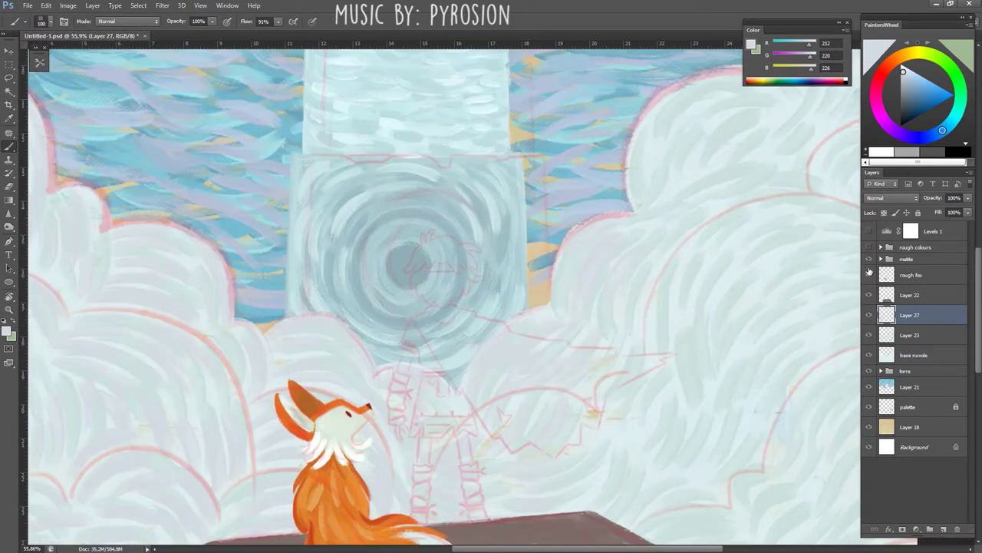
pyautogui.keyDown('alt'); pyautogui.click(566, 373); pyautogui.keyUp('alt')
pyautogui.hotkey('ctrl', 's')
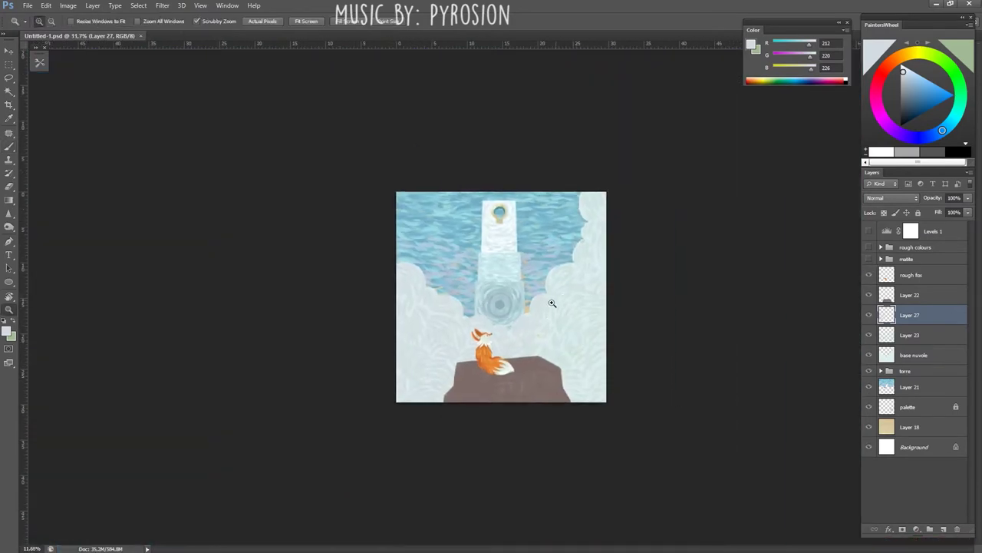
pyautogui.click(551, 303)
pyautogui.press('b')
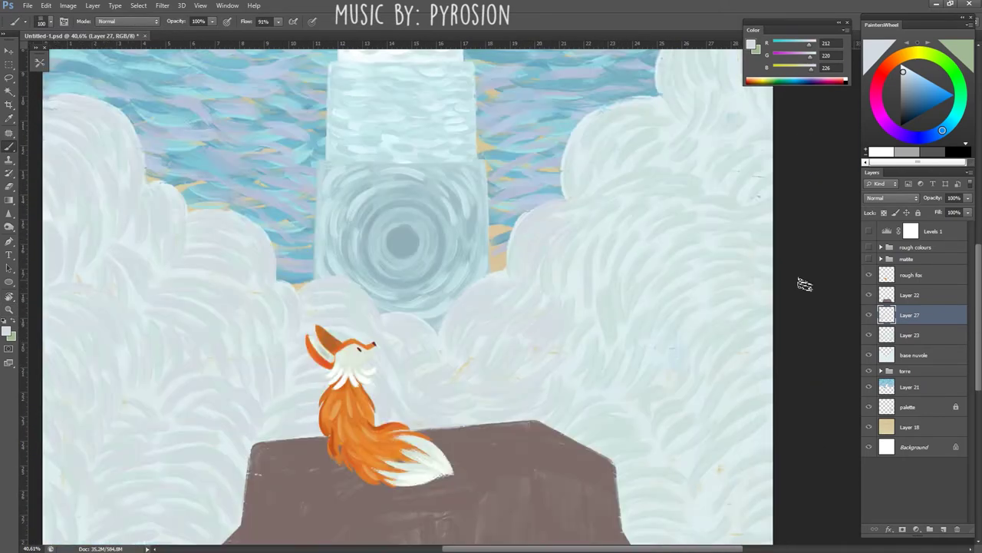
pyautogui.click(869, 258)
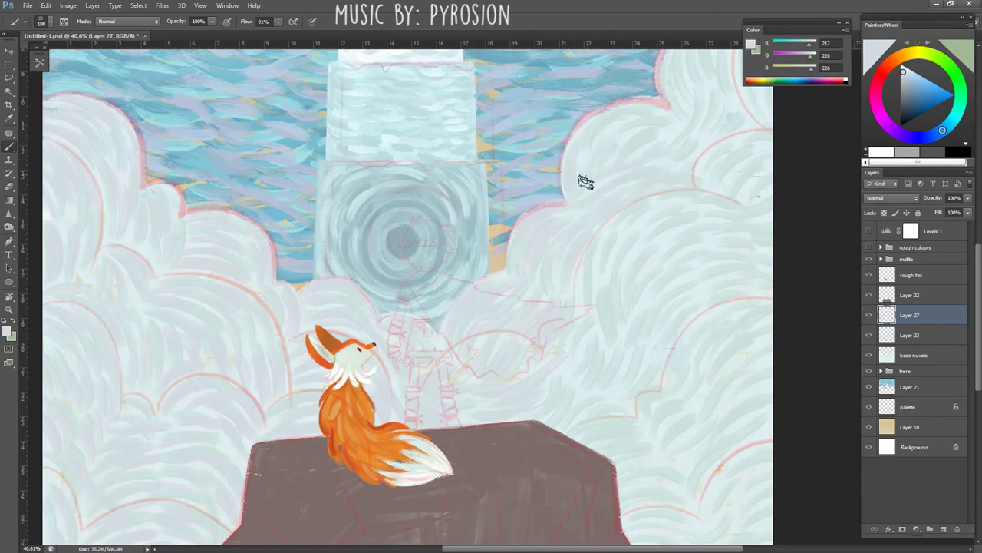
pyautogui.moveTo(585, 181); pyautogui.dragTo(673, 351)
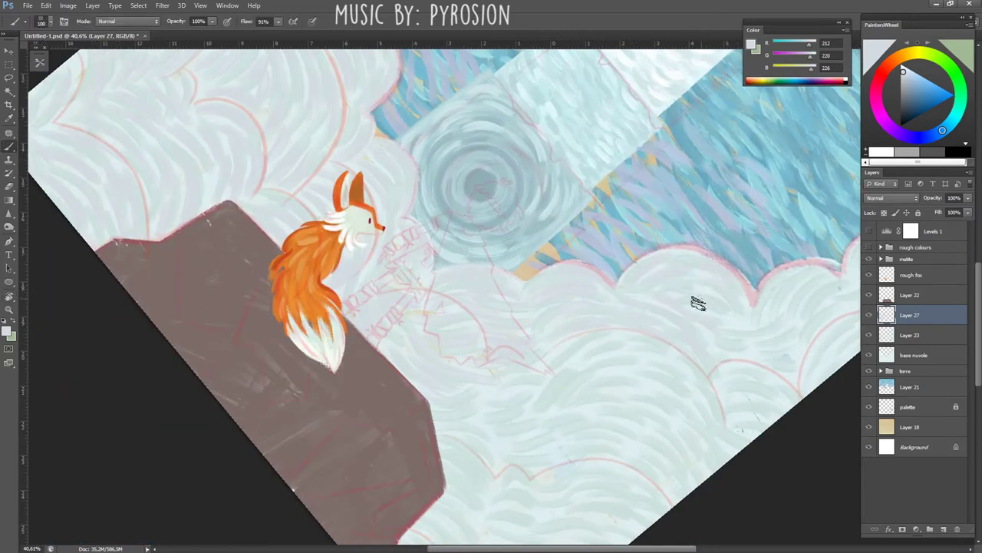
pyautogui.moveTo(741, 346)
pyautogui.mouseDown()
pyautogui.moveTo(515, 212)
pyautogui.moveTo(562, 189)
pyautogui.mouseUp()
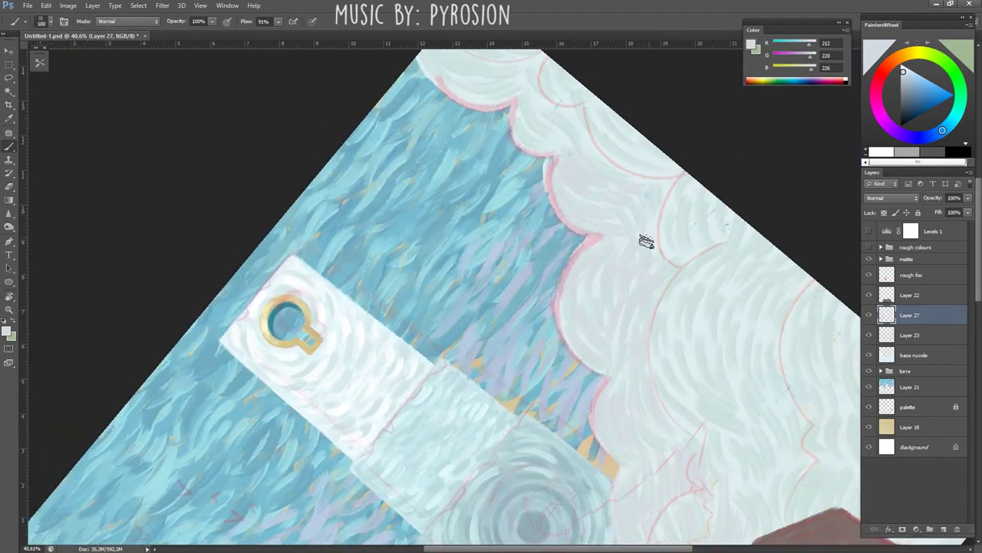
pyautogui.moveTo(757, 241); pyautogui.dragTo(740, 230)
pyautogui.scroll(-2, 739, 230)
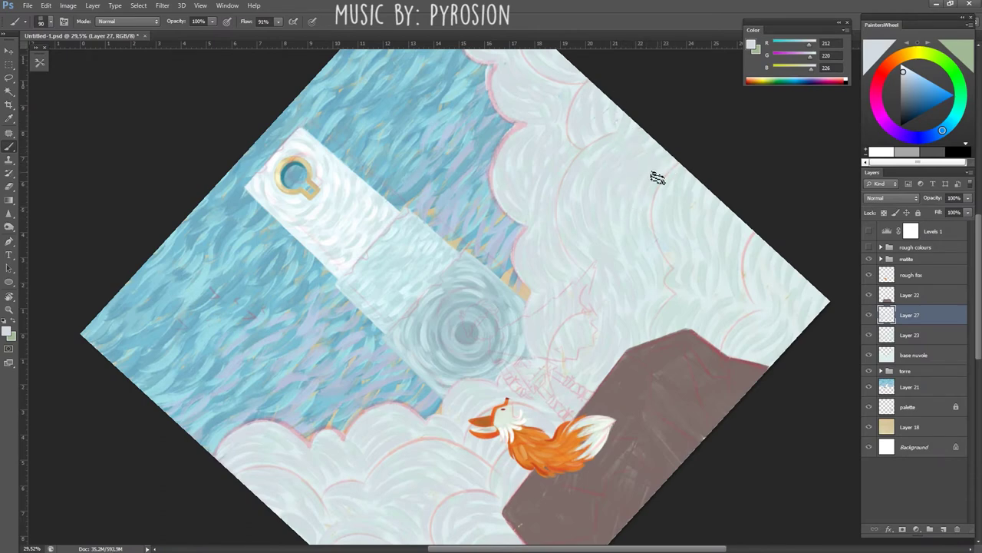
pyautogui.press('Escape')
pyautogui.press('z')
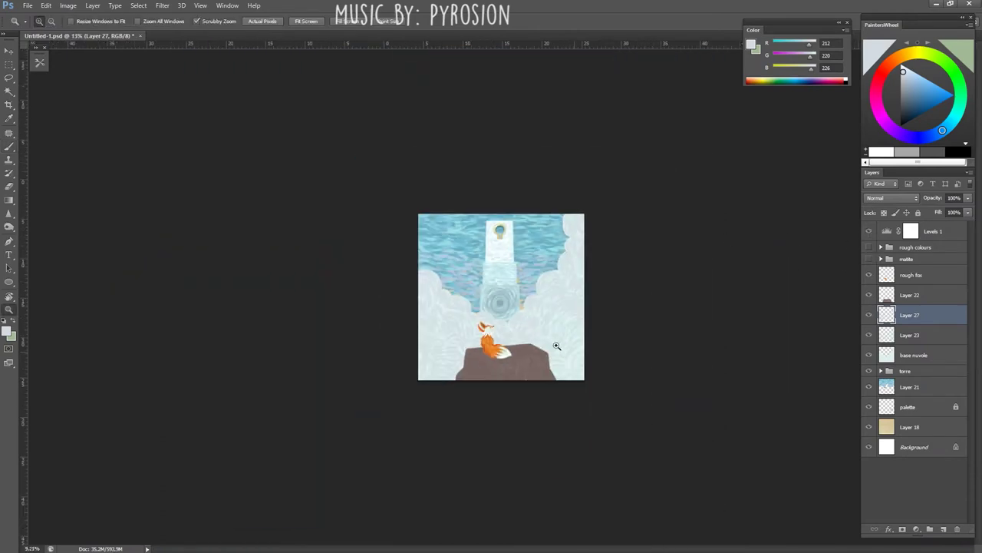
pyautogui.moveTo(555, 345)
pyautogui.mouseDown()
pyautogui.moveTo(595, 366)
pyautogui.moveTo(866, 234)
pyautogui.mouseUp()
pyautogui.click(869, 260)
pyautogui.press('b')
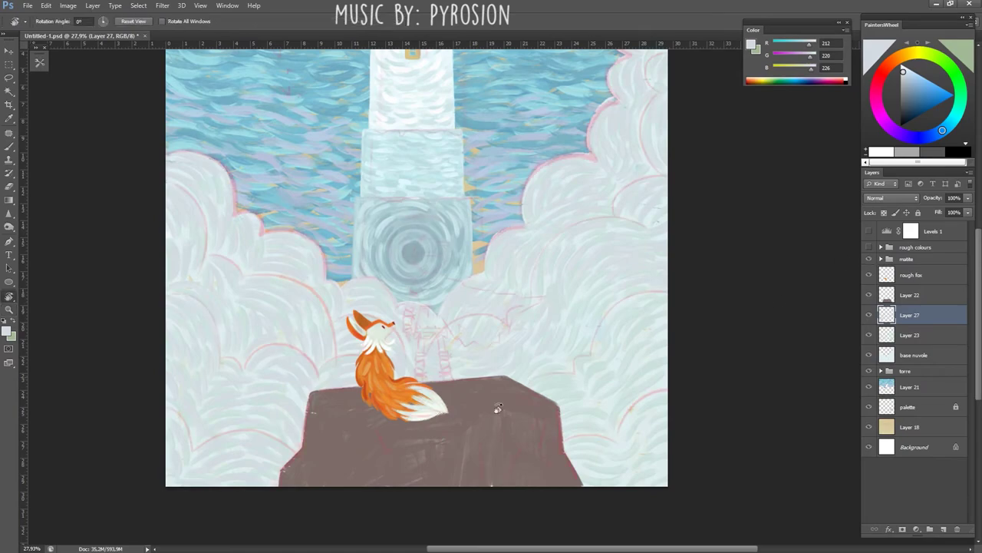
pyautogui.moveTo(332, 337); pyautogui.dragTo(483, 232)
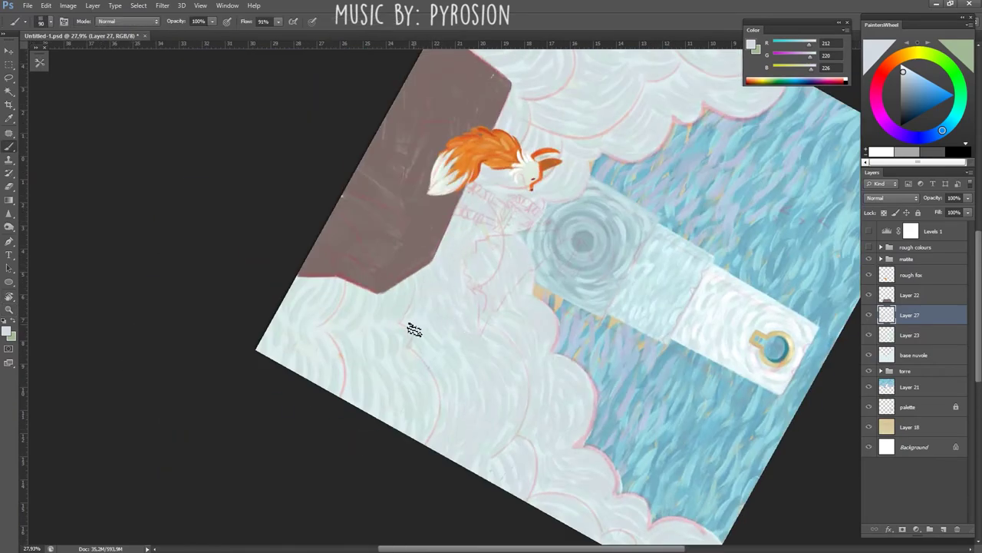
pyautogui.moveTo(432, 320)
pyautogui.mouseDown()
pyautogui.moveTo(643, 237)
pyautogui.moveTo(530, 195)
pyautogui.mouseUp()
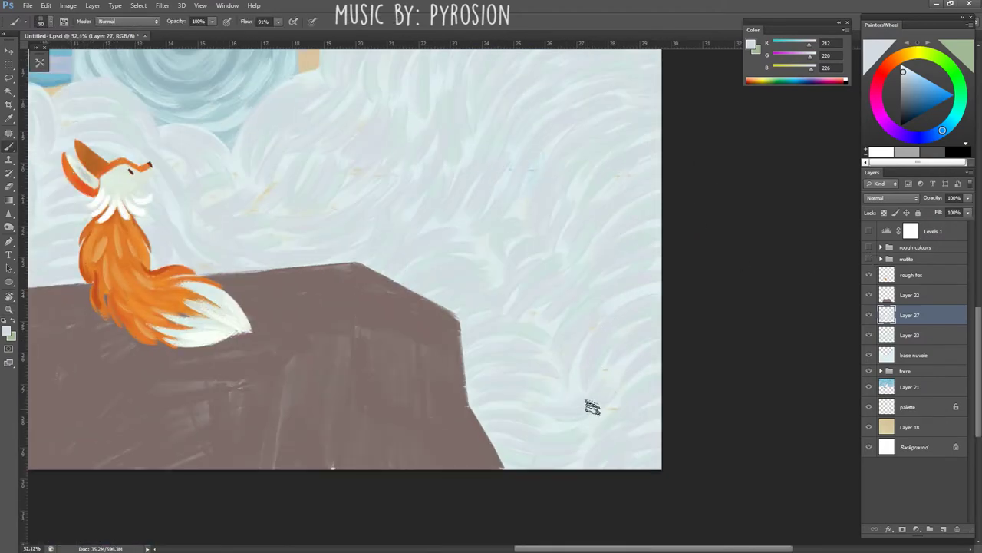
pyautogui.press('z')
pyautogui.moveTo(588, 404); pyautogui.dragTo(553, 342)
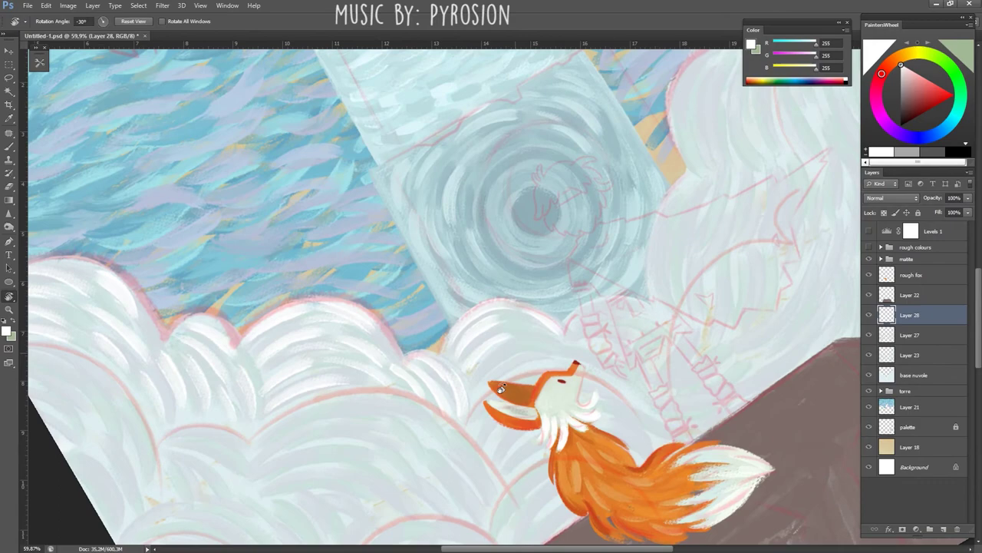
# - Brush white mist over the sketched figure's torso and both legs, then reset the view
pyautogui.moveTo(500, 390); pyautogui.dragTo(542, 314)
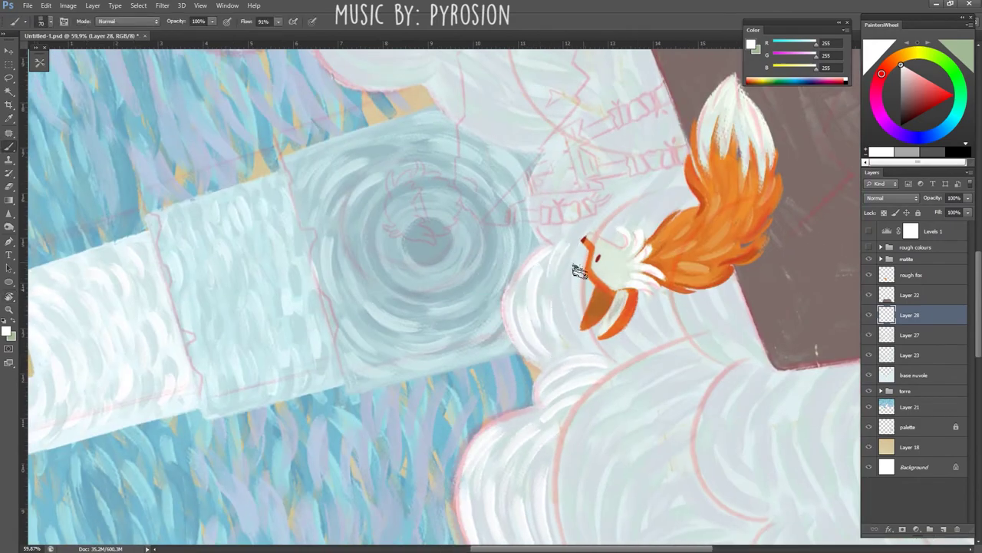
pyautogui.press('Escape')
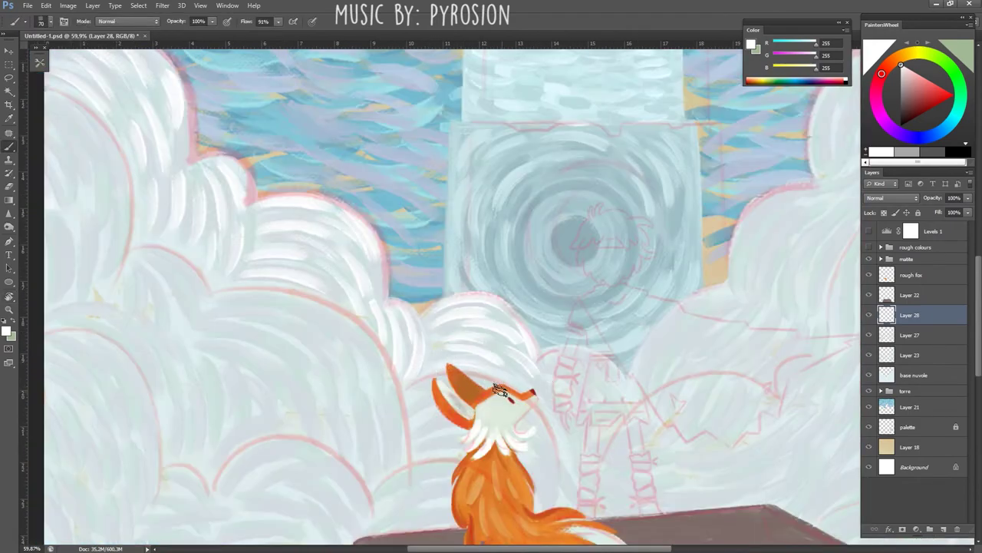
pyautogui.moveTo(552, 369)
pyautogui.mouseDown()
pyautogui.moveTo(568, 357)
pyautogui.moveTo(597, 425)
pyautogui.mouseUp()
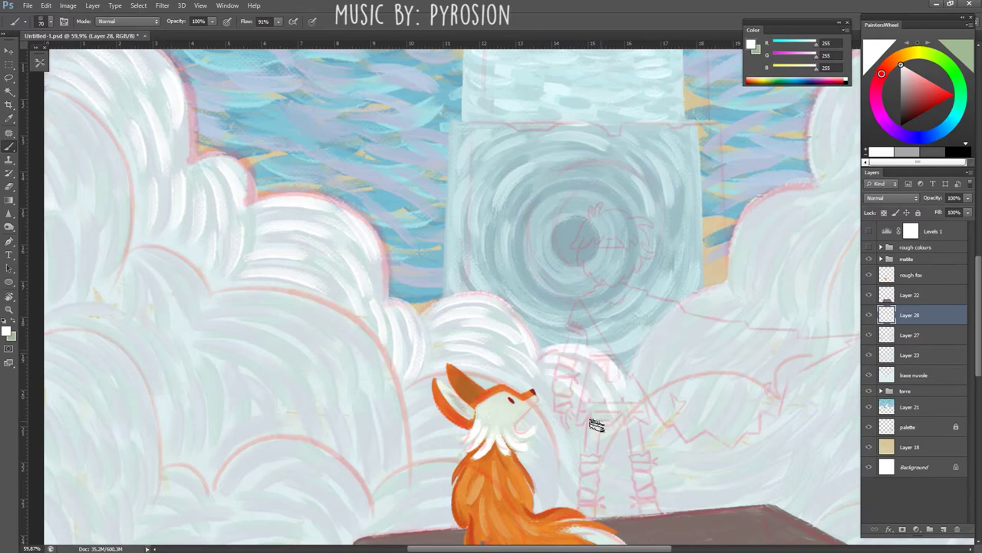
pyautogui.moveTo(559, 456); pyautogui.dragTo(563, 407)
pyautogui.moveTo(587, 476); pyautogui.dragTo(567, 411)
pyautogui.scroll(-3, 614, 420)
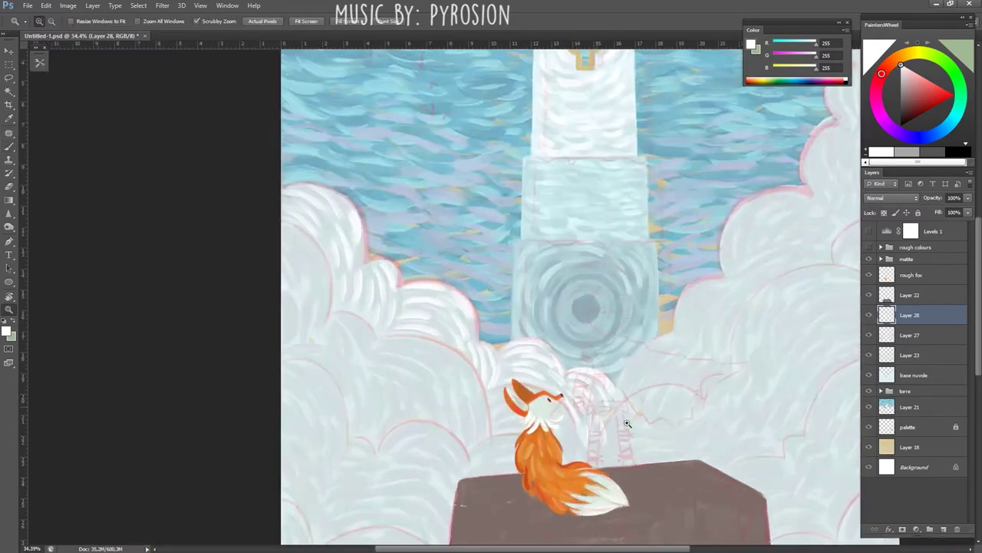
pyautogui.scroll(3, 566, 213)
pyautogui.press('[')
pyautogui.press('[')
pyautogui.moveTo(566, 213)
pyautogui.mouseDown()
pyautogui.moveTo(550, 356)
pyautogui.moveTo(452, 242)
pyautogui.moveTo(513, 135)
pyautogui.mouseUp()
pyautogui.press('z')
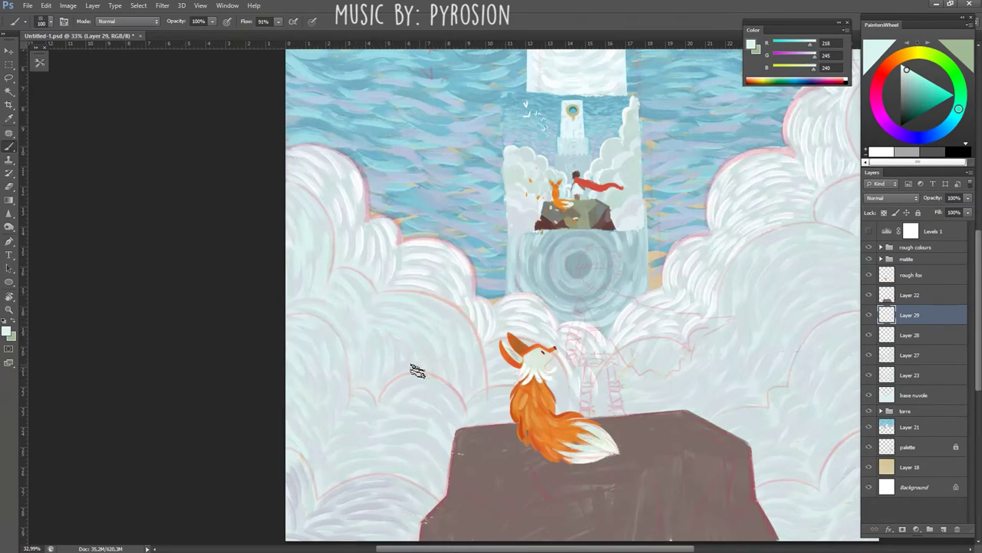
pyautogui.press('z')
pyautogui.moveTo(583, 315); pyautogui.dragTo(543, 308)
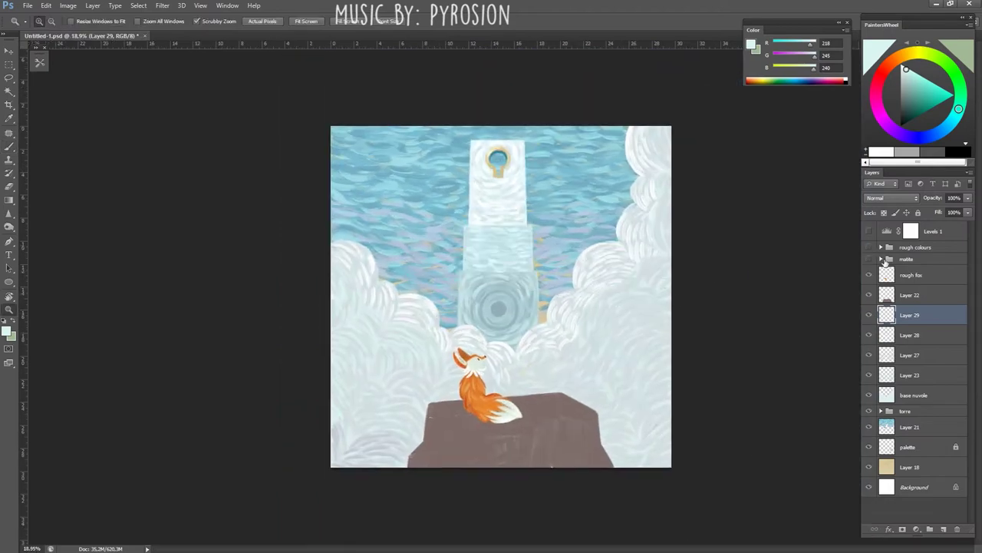
pyautogui.moveTo(413, 357); pyautogui.dragTo(445, 366)
pyautogui.press('b')
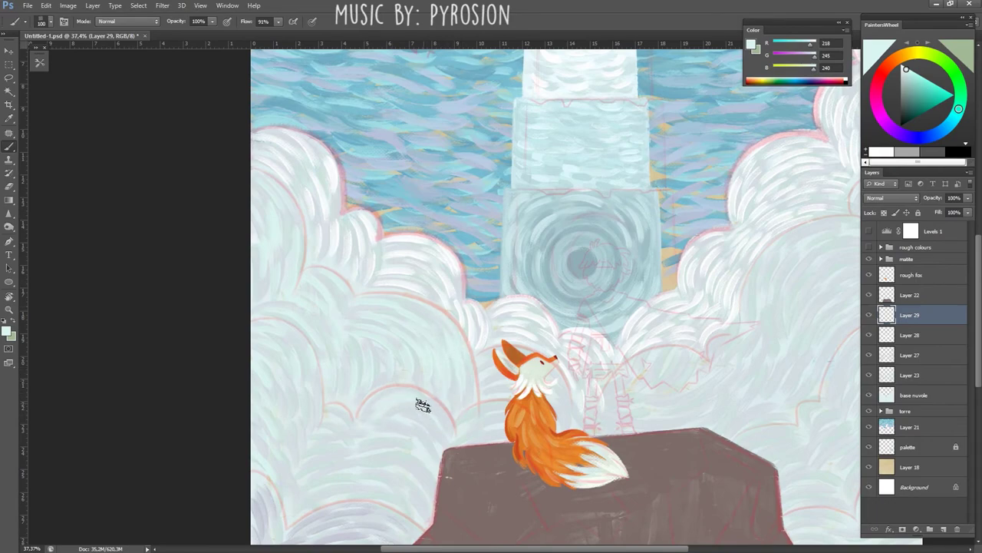
pyautogui.press('z')
pyautogui.moveTo(306, 427)
pyautogui.mouseDown()
pyautogui.moveTo(430, 358)
pyautogui.moveTo(309, 287)
pyautogui.mouseUp()
pyautogui.press('r')
pyautogui.press('b')
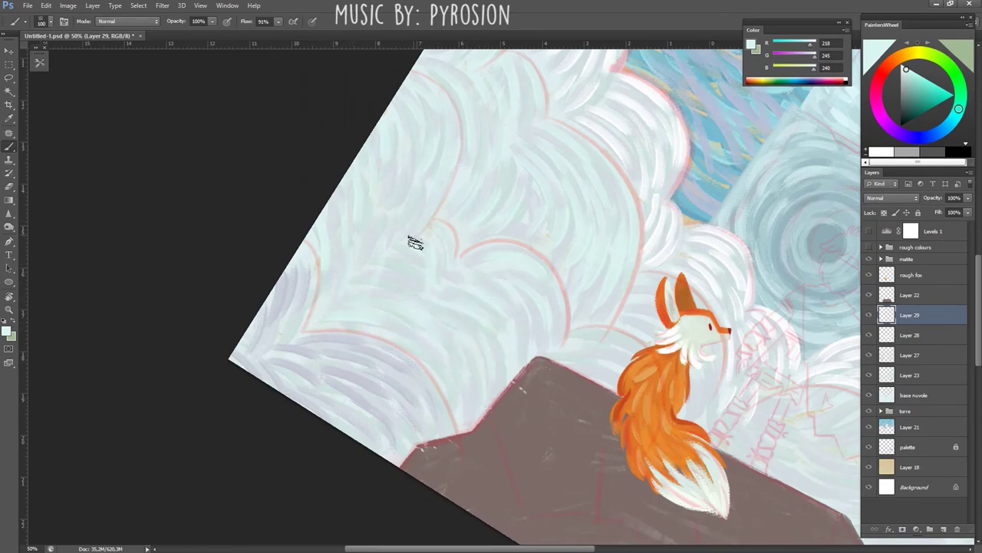
pyautogui.press('r')
pyautogui.moveTo(415, 242); pyautogui.dragTo(414, 365)
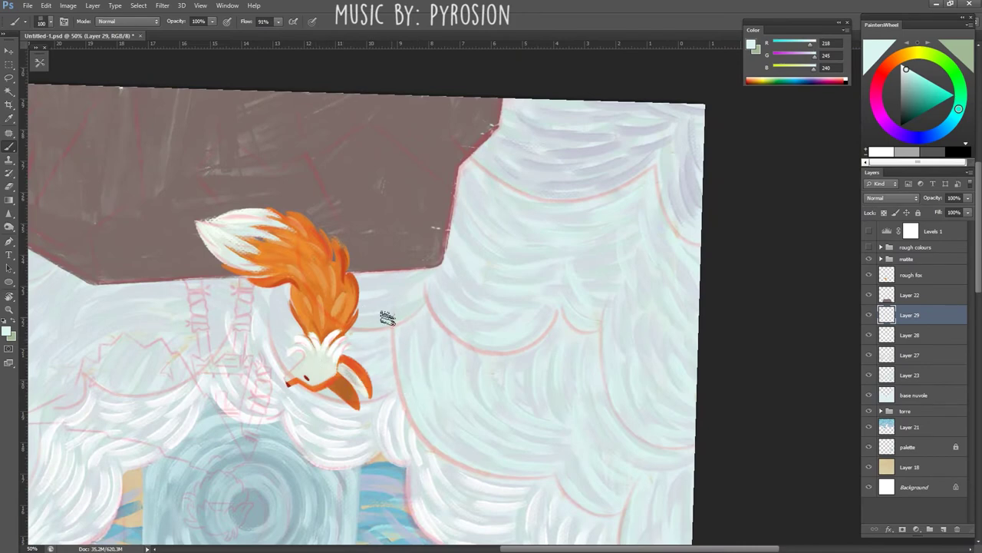
pyautogui.press('Escape')
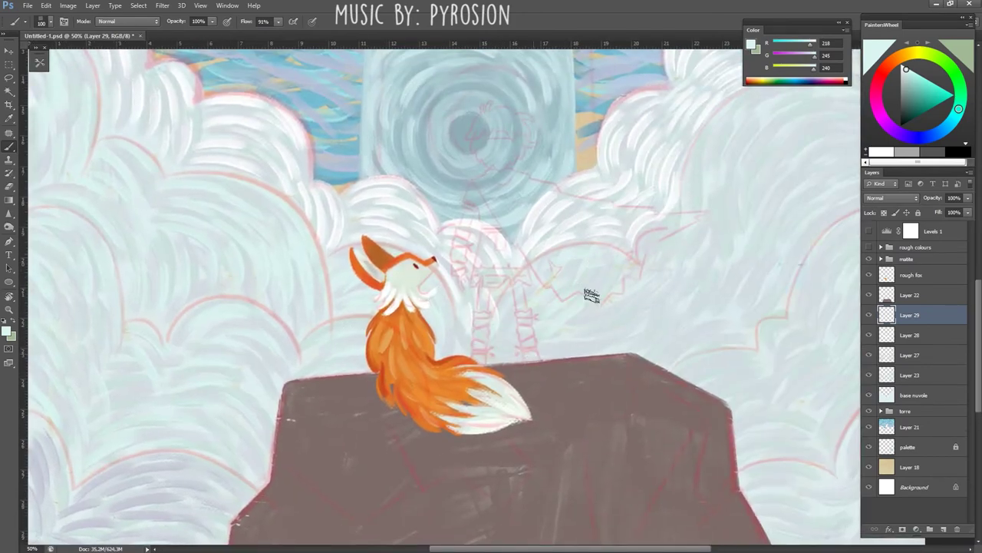
pyautogui.scroll(-3, 581, 333)
pyautogui.scroll(1, 358, 390)
pyautogui.scroll(3, 357, 391)
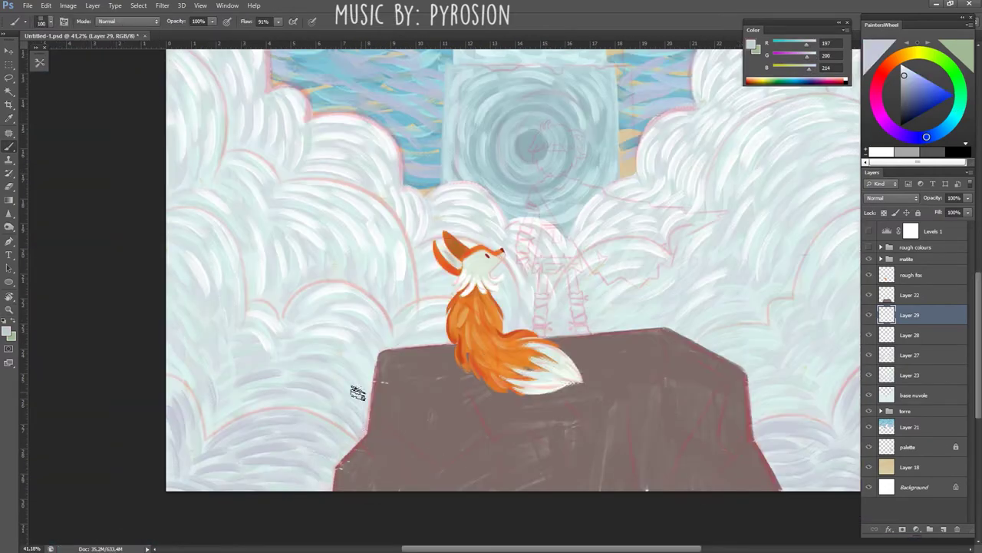
pyautogui.scroll(-1, 347, 406)
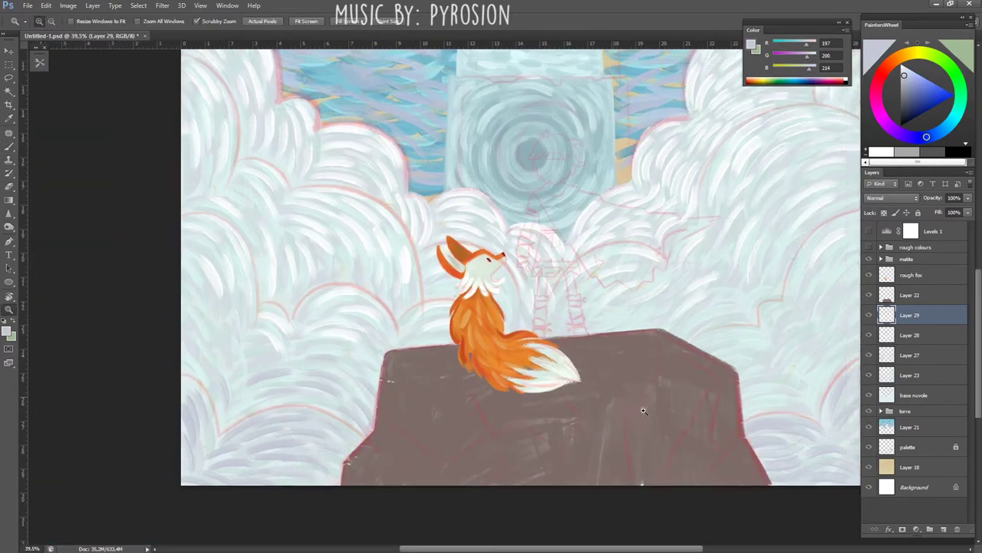
pyautogui.hscroll(3, 568, 345)
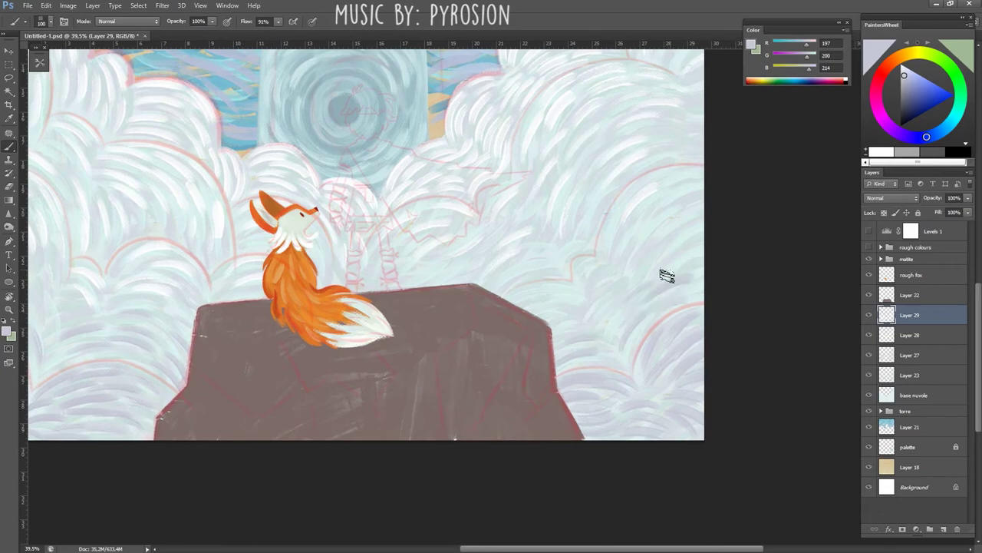
pyautogui.scroll(-5, 617, 267)
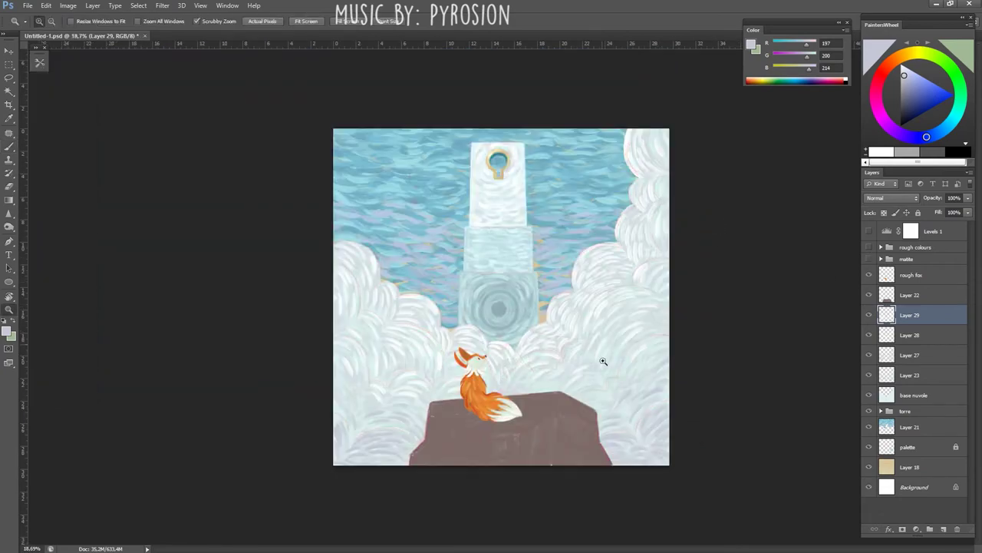
# - Add a new layer above Layer 29 and sample pale blue-grey cloud colours
pyautogui.scroll(1, 940, 514)
pyautogui.click(943, 528)
pyautogui.scroll(4, 407, 308)
pyautogui.press('b')
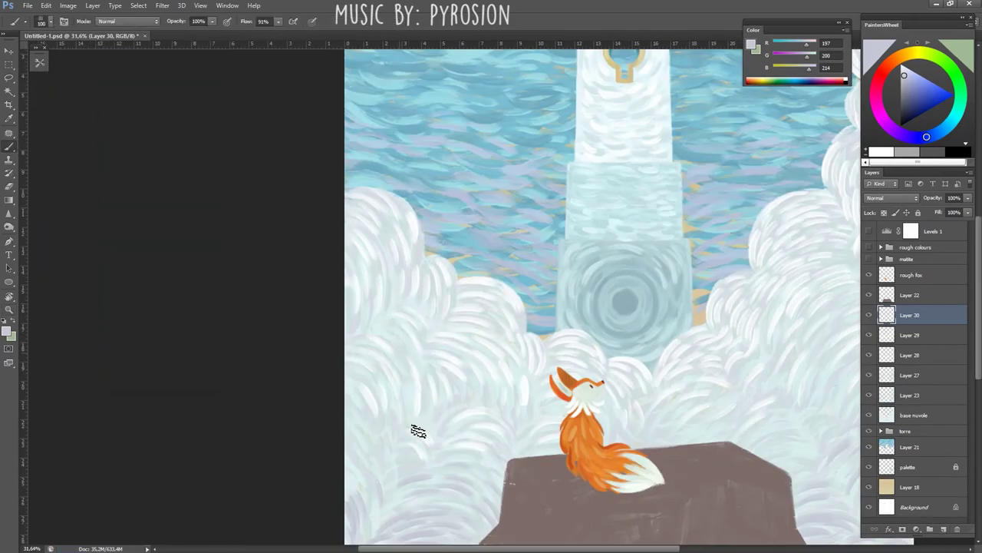
pyautogui.keyDown('alt'); pyautogui.click(363, 409); pyautogui.keyUp('alt')
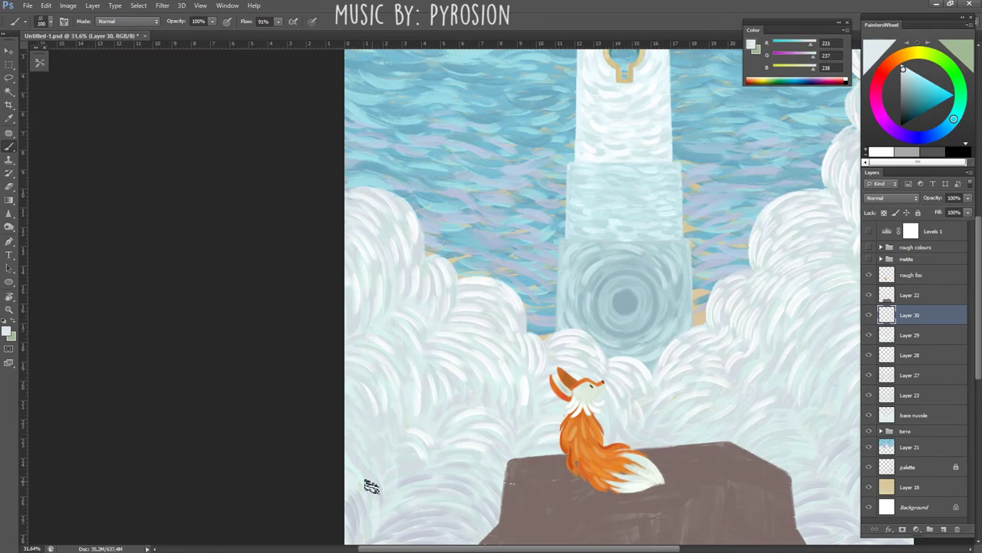
pyautogui.keyDown('alt'); pyautogui.click(372, 487); pyautogui.keyUp('alt')
# - Sample lavender-grey, light blue and pale cyan-white tones from the clouds
pyautogui.scroll(-3, 373, 405)
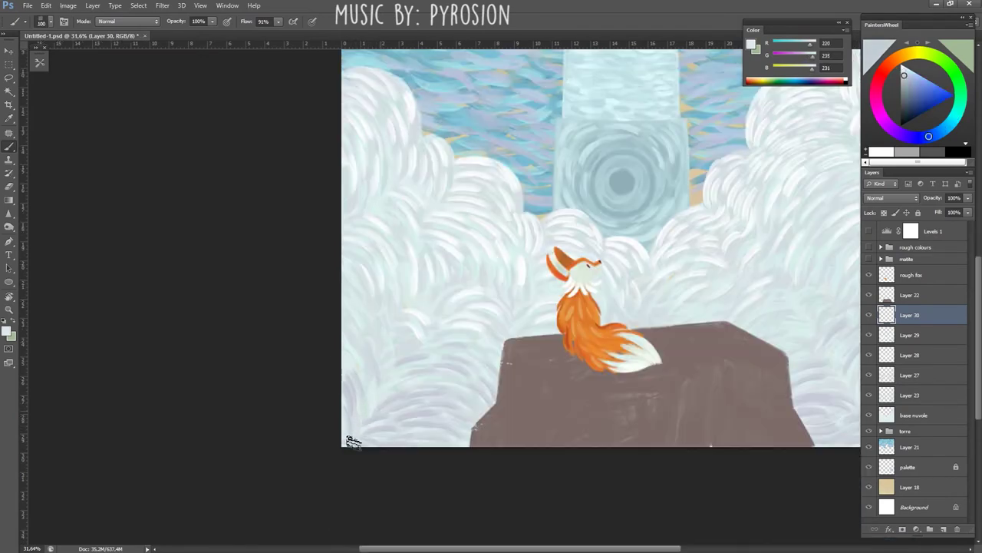
pyautogui.keyDown('alt'); pyautogui.click(355, 437); pyautogui.keyUp('alt')
pyautogui.scroll(1, 462, 464)
pyautogui.press('b')
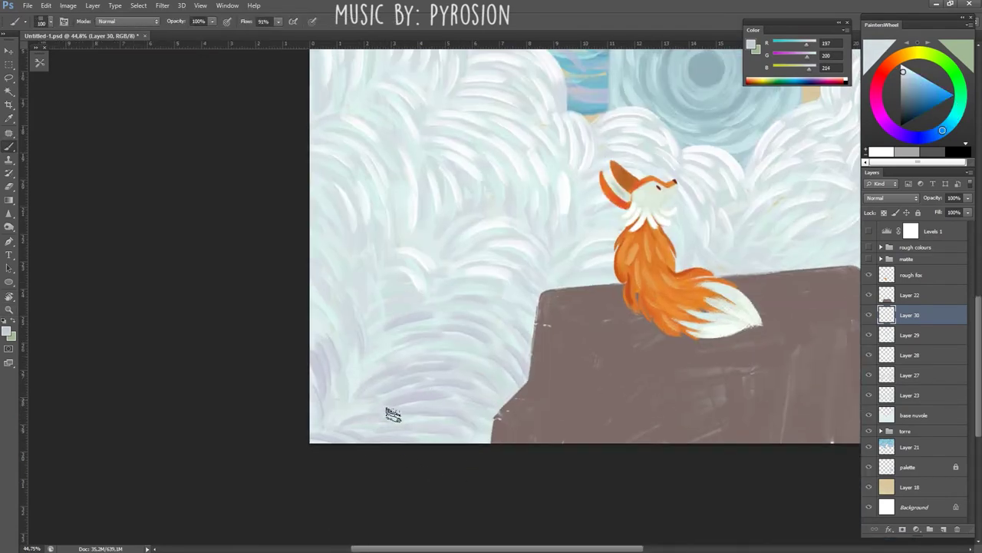
pyautogui.keyDown('alt'); pyautogui.click(461, 422); pyautogui.keyUp('alt')
pyautogui.keyDown('alt'); pyautogui.click(417, 399); pyautogui.keyUp('alt')
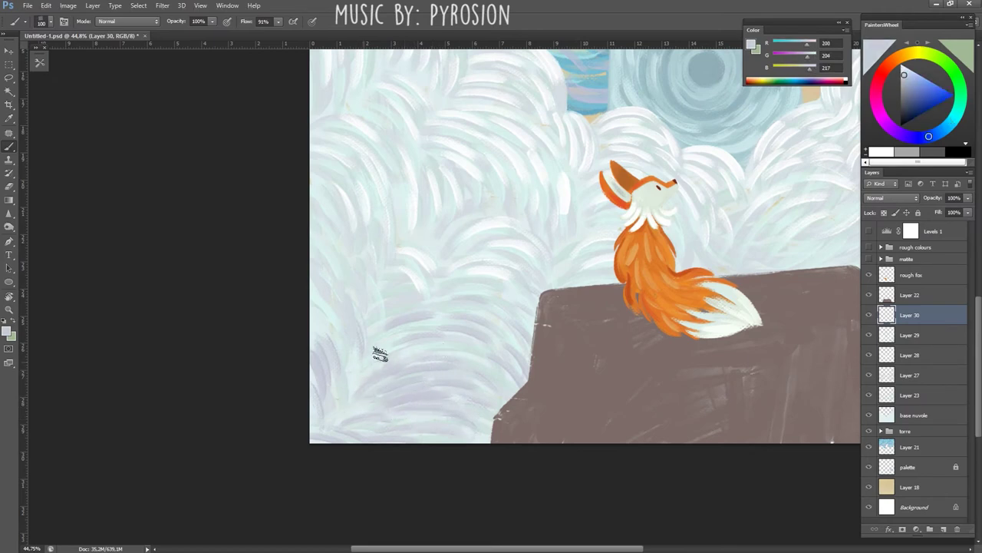
pyautogui.keyDown('alt'); pyautogui.click(375, 351); pyautogui.keyUp('alt')
pyautogui.keyDown('alt'); pyautogui.click(442, 394); pyautogui.keyUp('alt')
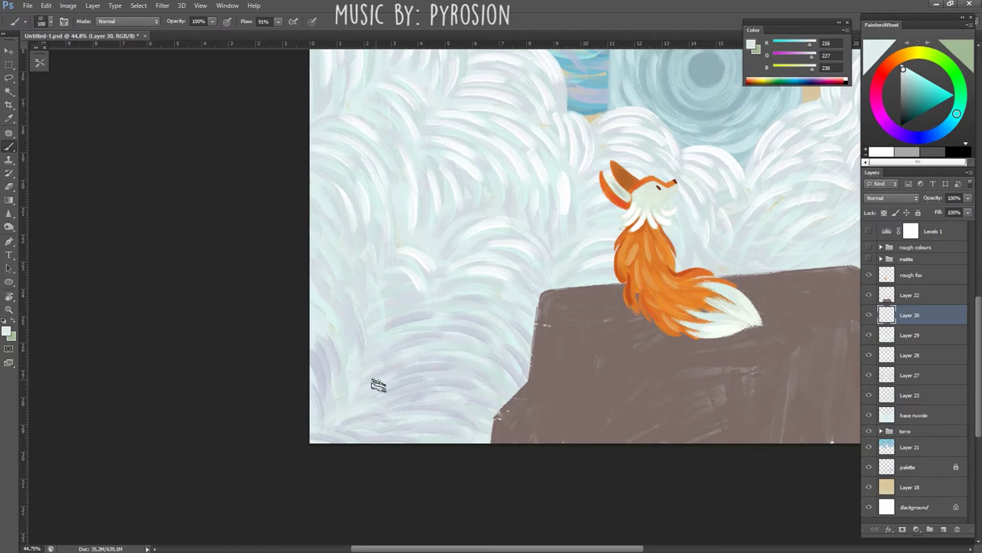
# - Switch to the 'acqua & texture pizell' brush preset and sample soft blue-grey
pyautogui.click(40, 62)
pyautogui.click(209, 476)
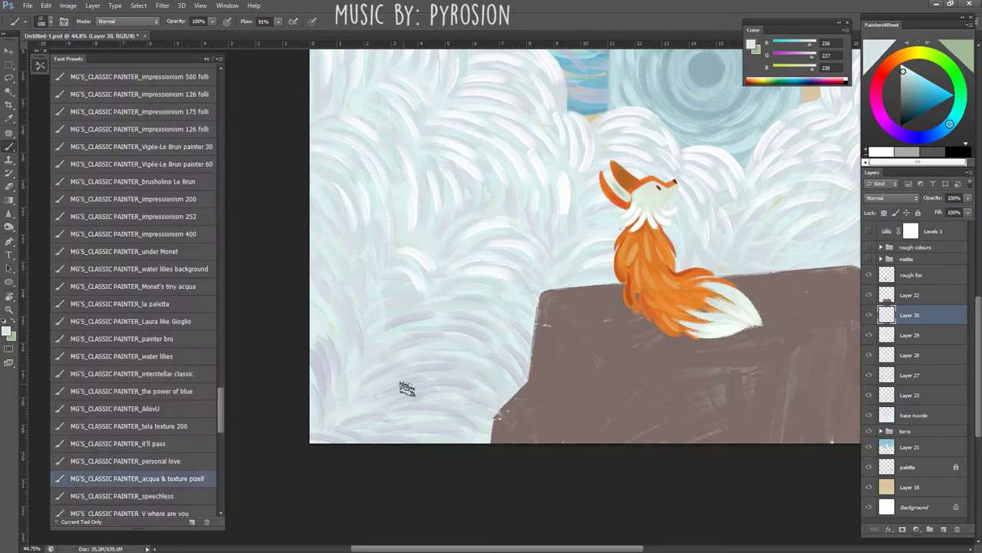
pyautogui.keyDown('alt'); pyautogui.click(403, 342); pyautogui.keyUp('alt')
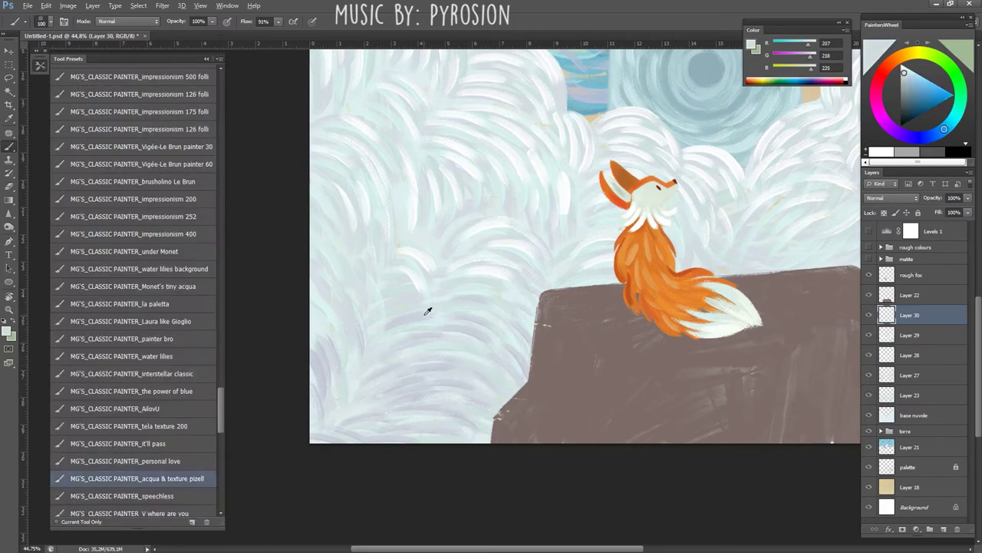
pyautogui.keyDown('alt'); pyautogui.click(458, 401); pyautogui.keyUp('alt')
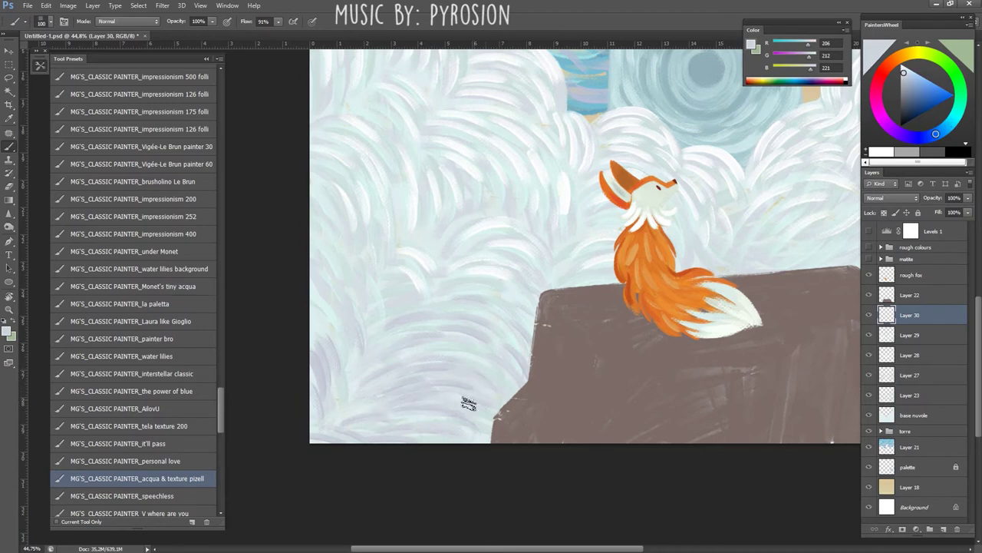
# - Sample pale grey-blue and green-grey cloud tones and enlarge the brush
pyautogui.scroll(-3, 386, 373)
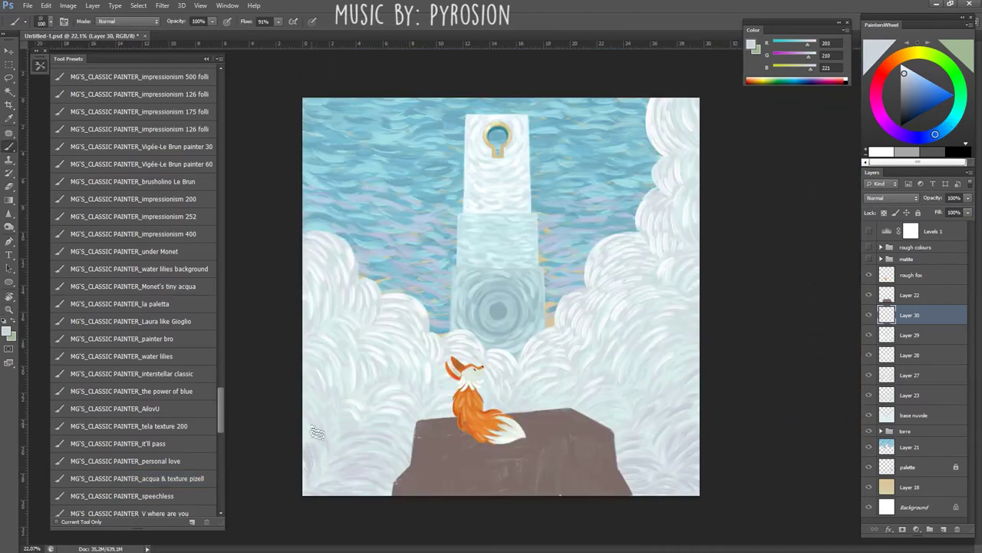
pyautogui.keyDown('alt'); pyautogui.click(322, 465); pyautogui.keyUp('alt')
pyautogui.keyDown('alt'); pyautogui.click(341, 419); pyautogui.keyUp('alt')
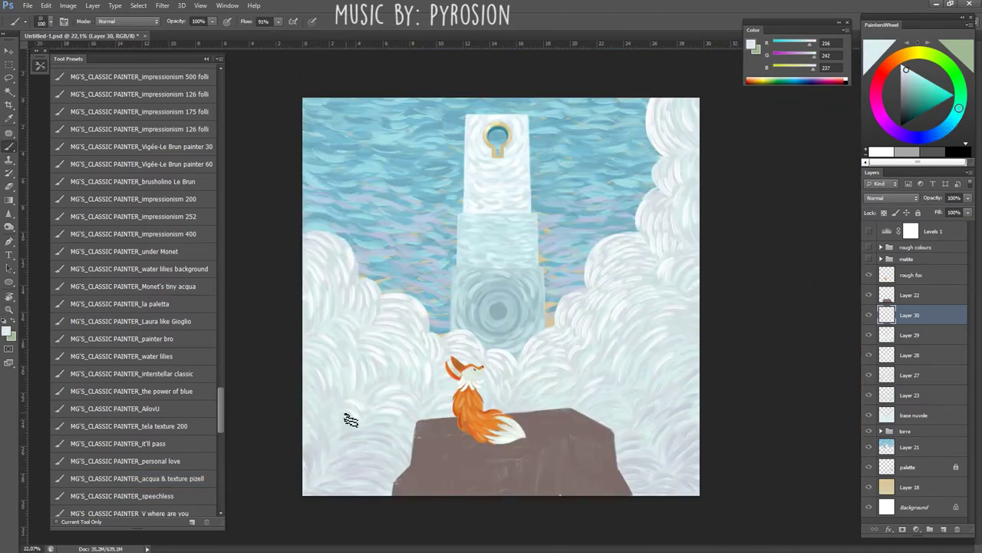
pyautogui.scroll(2, 406, 467)
pyautogui.keyDown('alt'); pyautogui.click(382, 435); pyautogui.keyUp('alt')
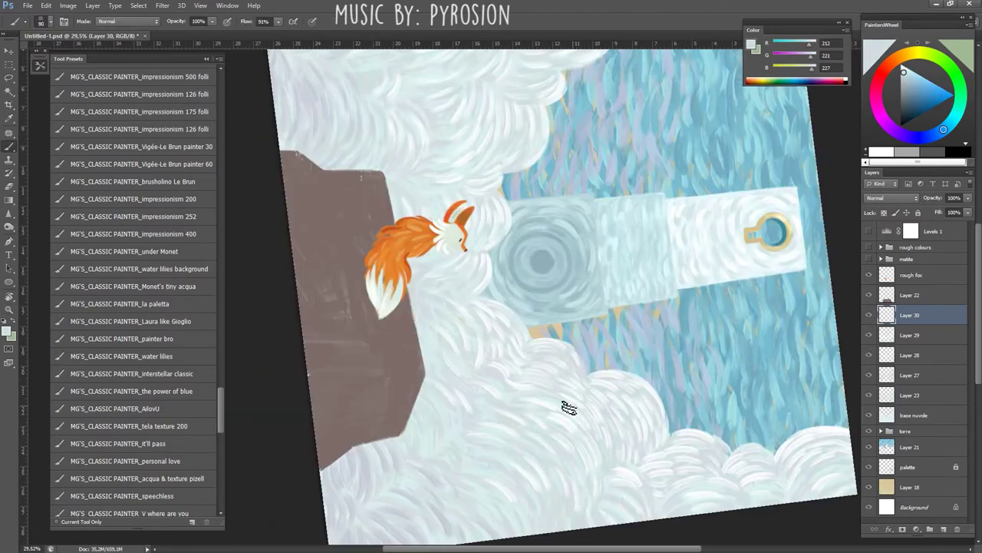
pyautogui.press(']')
pyautogui.press(']')
# - Refine the cloud edges with near-white and light grey tones sampled from the cloud
pyautogui.keyDown('alt'); pyautogui.click(630, 411); pyautogui.keyUp('alt')
pyautogui.press('Escape')
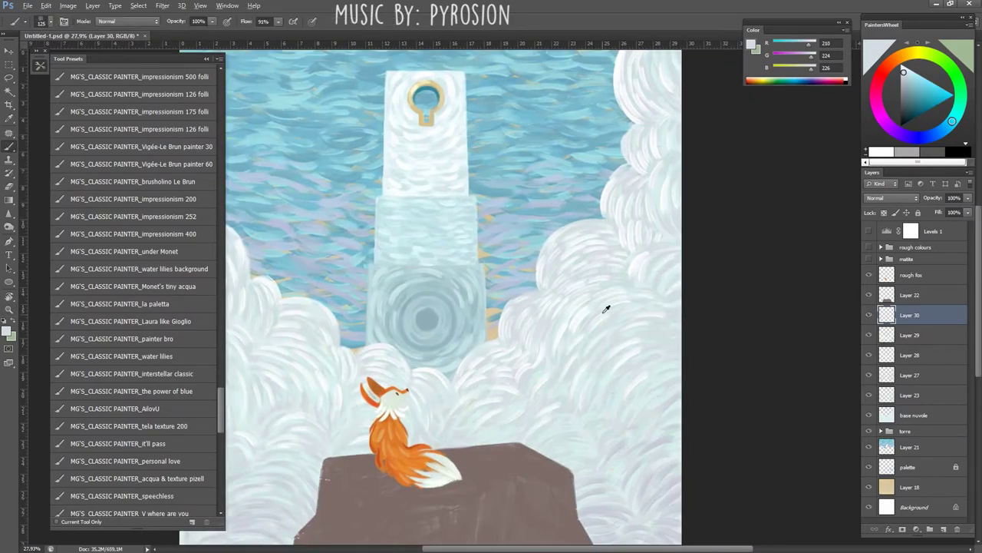
pyautogui.keyDown('alt'); pyautogui.click(577, 307); pyautogui.keyUp('alt')
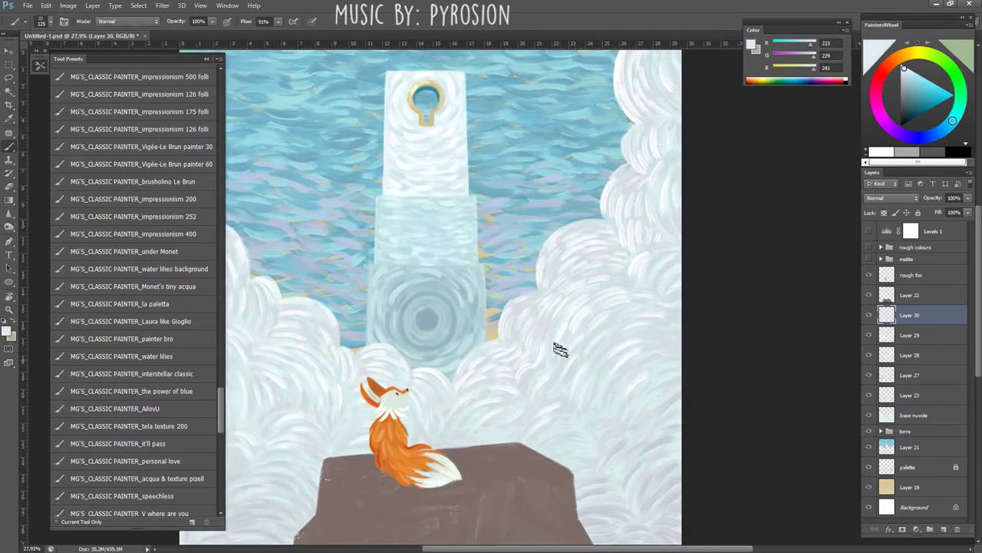
pyautogui.keyDown('alt'); pyautogui.click(571, 359); pyautogui.keyUp('alt')
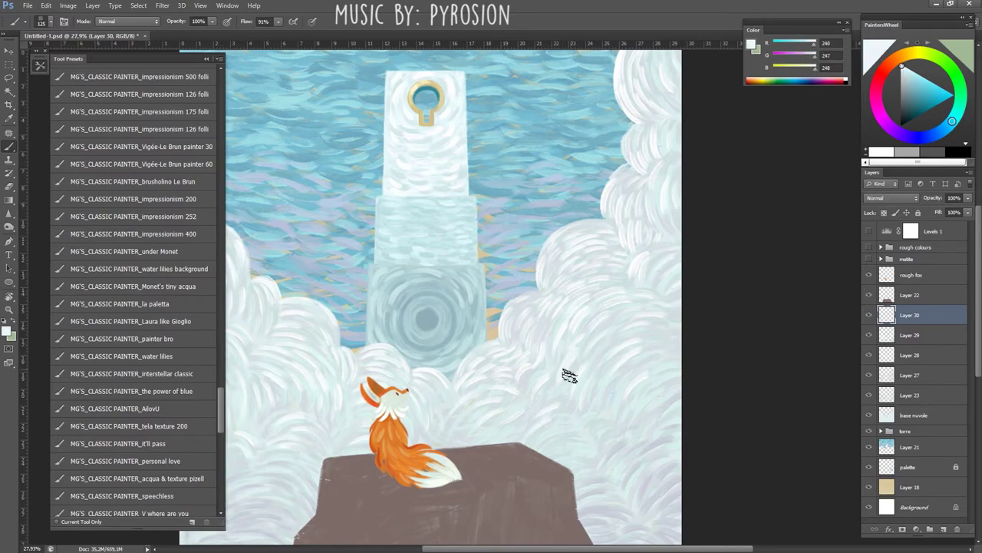
pyautogui.keyDown('alt'); pyautogui.click(609, 188); pyautogui.keyUp('alt')
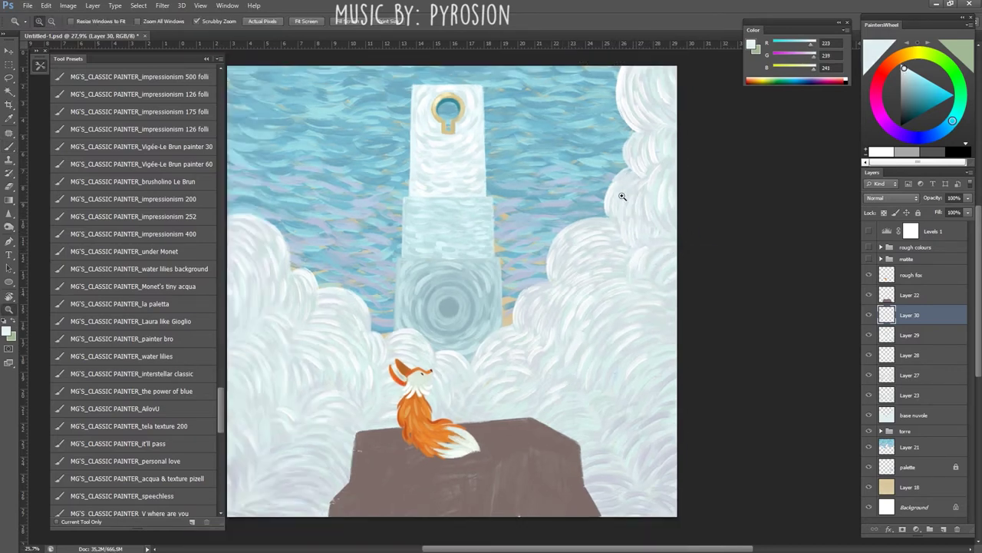
pyautogui.scroll(-1, 637, 230)
pyautogui.keyDown('alt'); pyautogui.click(654, 129); pyautogui.keyUp('alt')
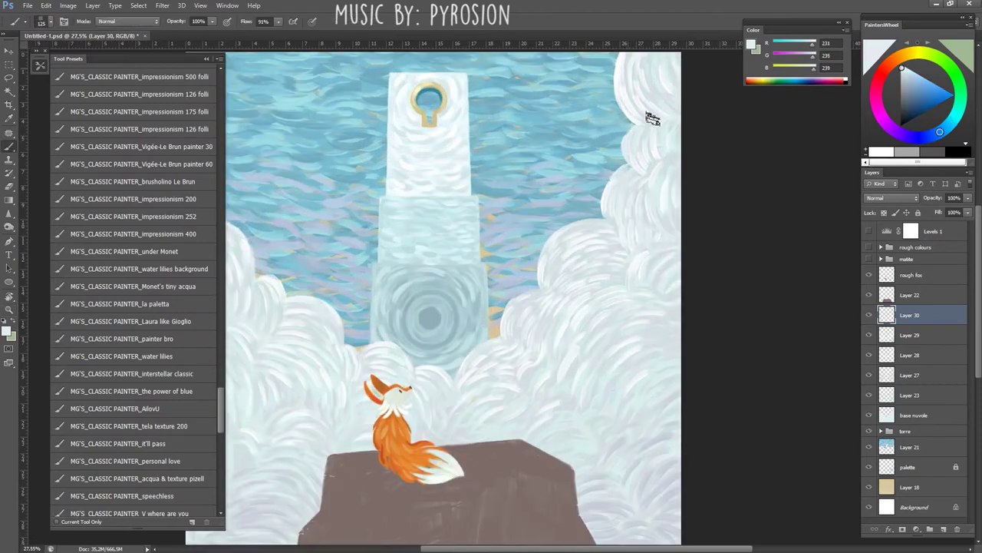
pyautogui.keyDown('alt'); pyautogui.click(683, 173); pyautogui.keyUp('alt')
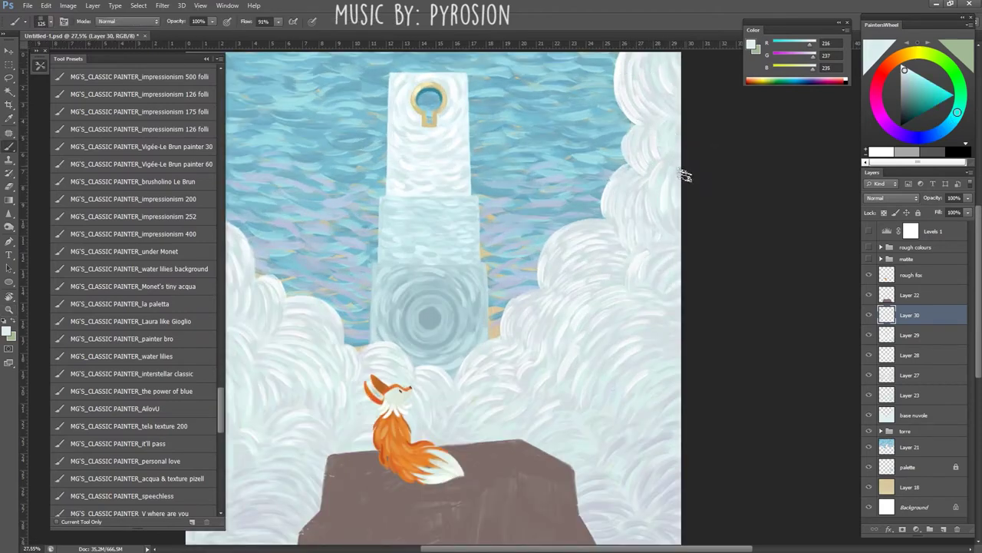
# - Check the whole painting, then work pale green-grey and muted blue-green cloud tones
pyautogui.press('z')
pyautogui.moveTo(660, 213)
pyautogui.mouseDown()
pyautogui.moveTo(620, 270)
pyautogui.moveTo(621, 341)
pyautogui.moveTo(635, 384)
pyautogui.moveTo(603, 345)
pyautogui.mouseUp()
pyautogui.press('b')
pyautogui.keyDown('alt'); pyautogui.click(578, 359); pyautogui.keyUp('alt')
pyautogui.keyDown('alt'); pyautogui.click(597, 324); pyautogui.keyUp('alt')
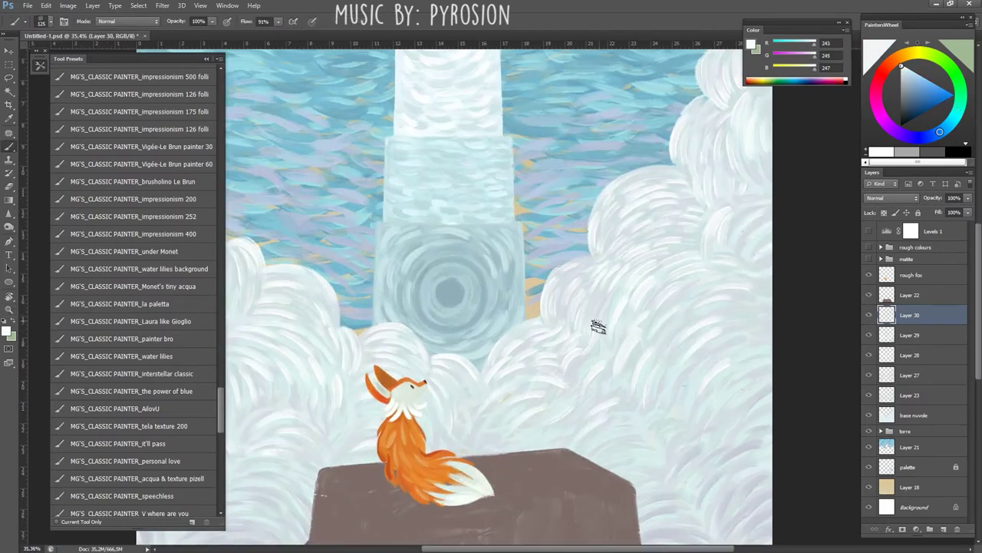
pyautogui.keyDown('alt'); pyautogui.click(622, 354); pyautogui.keyUp('alt')
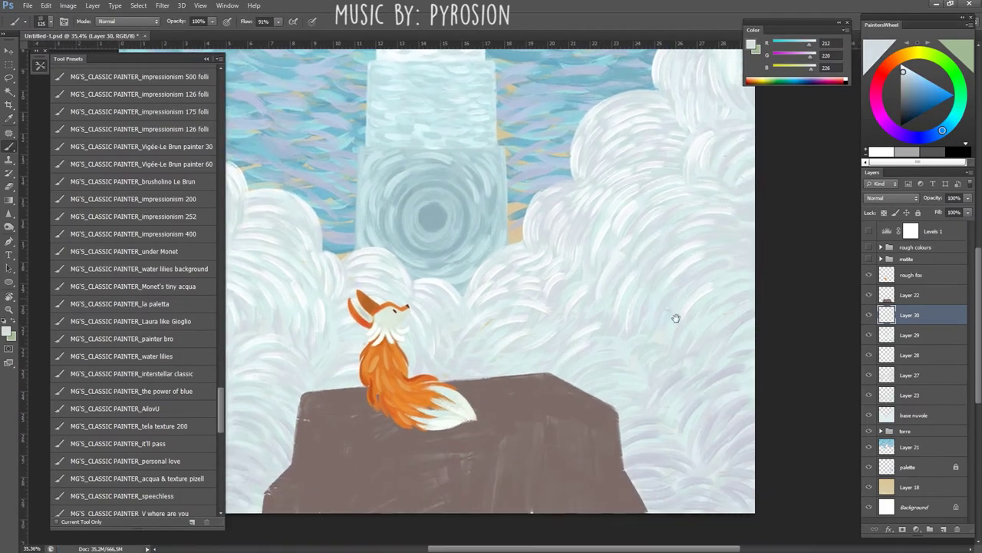
pyautogui.moveTo(691, 395); pyautogui.dragTo(673, 318)
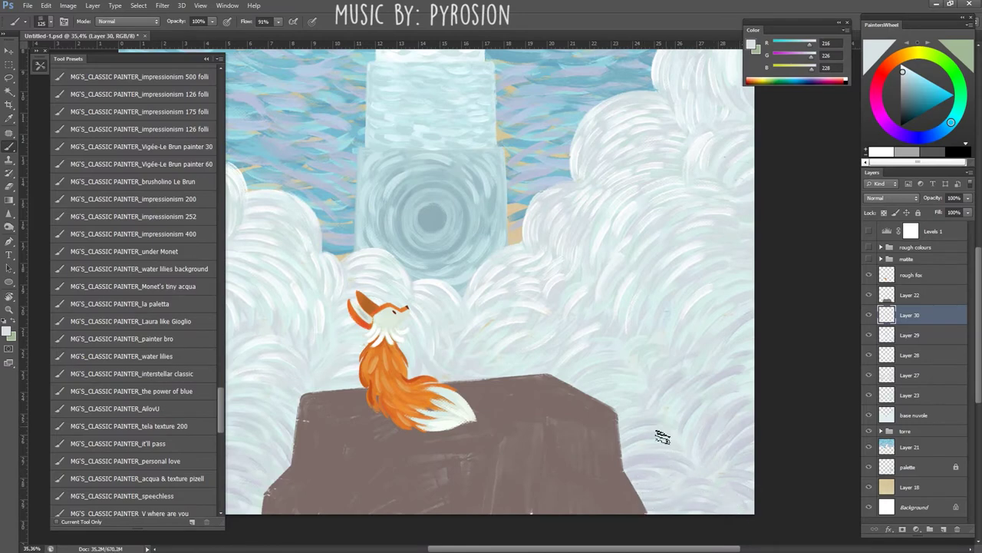
pyautogui.keyDown('alt'); pyautogui.click(675, 446); pyautogui.keyUp('alt')
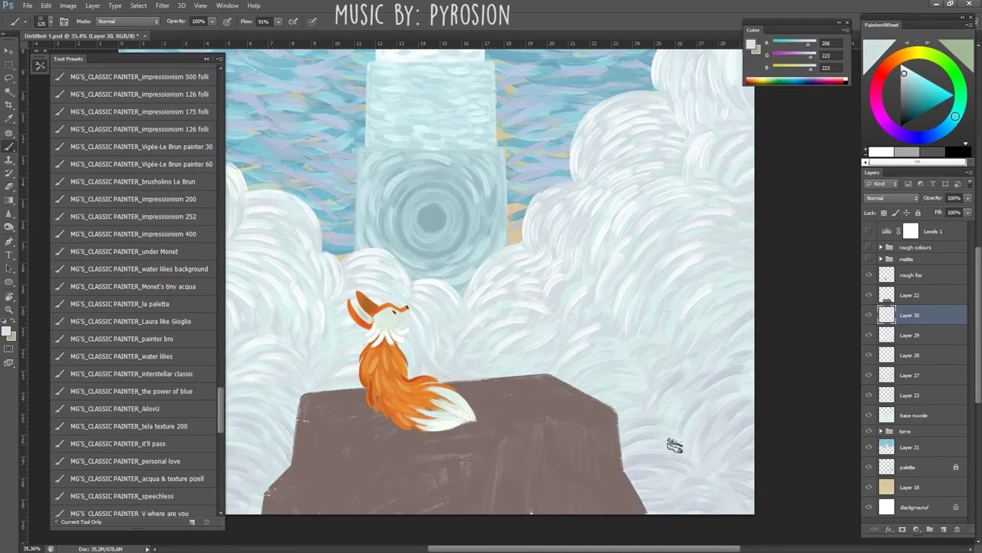
pyautogui.keyDown('alt'); pyautogui.click(524, 281); pyautogui.keyUp('alt')
# - Zoom in on the clouds right of the tower and rotate the view about 129°
pyautogui.press('z')
pyautogui.keyDown('alt'); pyautogui.click(510, 278); pyautogui.keyUp('alt')
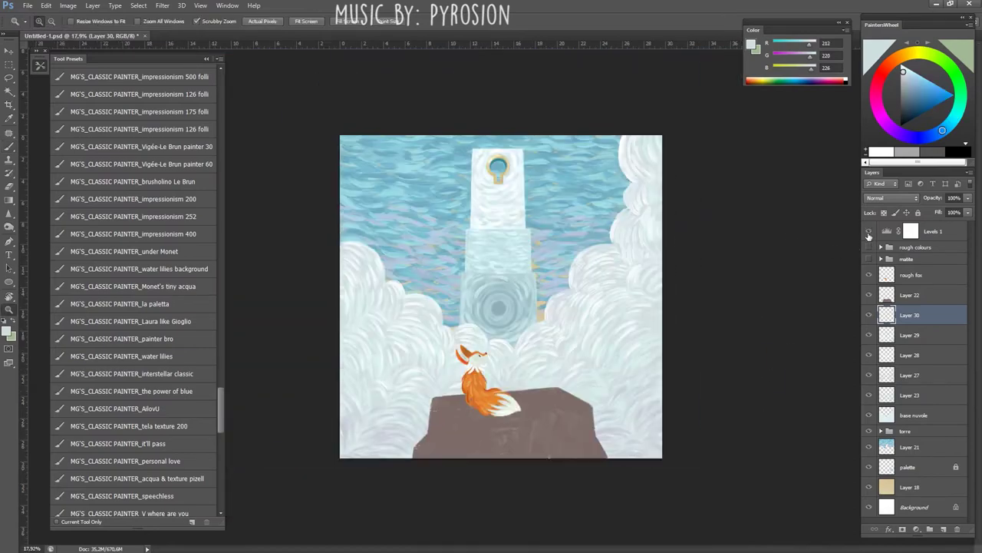
pyautogui.click(568, 325)
pyautogui.moveTo(583, 334); pyautogui.dragTo(530, 268)
pyautogui.press('b')
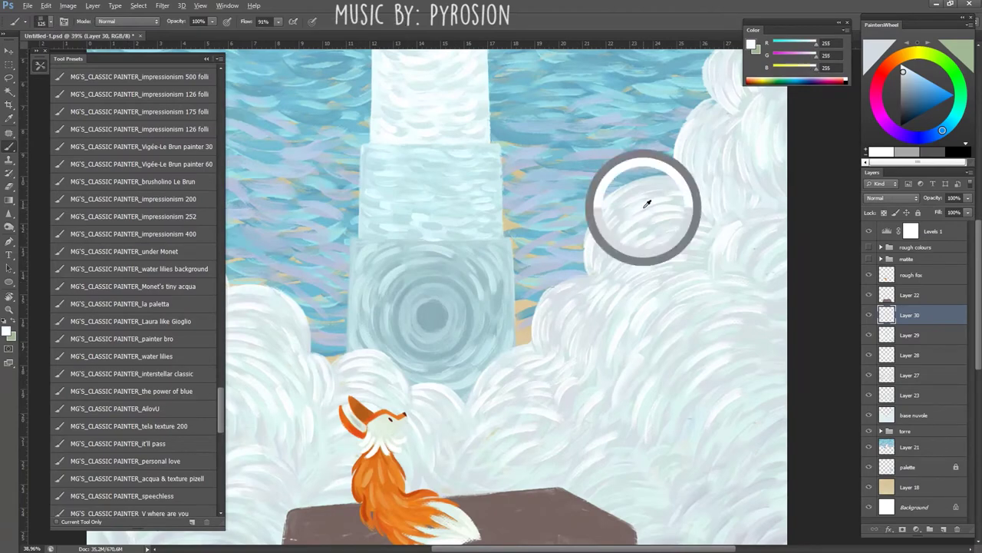
pyautogui.press('r')
pyautogui.moveTo(558, 333)
pyautogui.mouseDown()
pyautogui.moveTo(539, 317)
pyautogui.moveTo(532, 166)
pyautogui.mouseUp()
pyautogui.press('b')
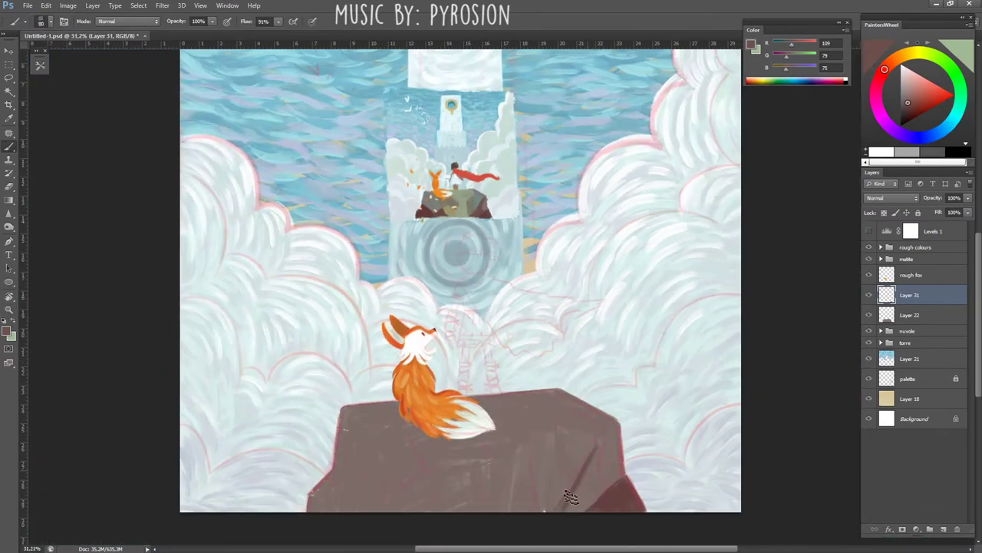
# - Shade the rock's right facet with grey-teal and add an olive-grey lower-middle facet
pyautogui.moveTo(570, 497)
pyautogui.mouseDown()
pyautogui.moveTo(583, 515)
pyautogui.moveTo(597, 459)
pyautogui.moveTo(562, 484)
pyautogui.mouseUp()
pyautogui.keyDown('alt'); pyautogui.click(478, 199); pyautogui.keyUp('alt')
pyautogui.press(']')
pyautogui.press(']')
pyautogui.moveTo(577, 426)
pyautogui.mouseDown()
pyautogui.moveTo(568, 460)
pyautogui.moveTo(592, 436)
pyautogui.moveTo(578, 495)
pyautogui.moveTo(569, 435)
pyautogui.mouseUp()
pyautogui.keyDown('alt'); pyautogui.click(538, 407); pyautogui.keyUp('alt')
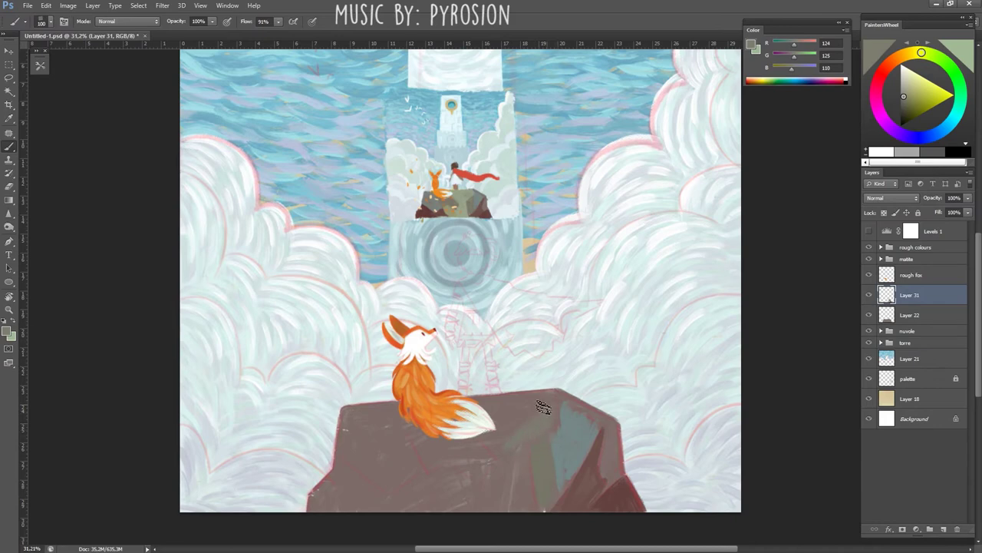
pyautogui.moveTo(485, 489)
pyautogui.mouseDown()
pyautogui.moveTo(510, 461)
pyautogui.moveTo(531, 514)
pyautogui.mouseUp()
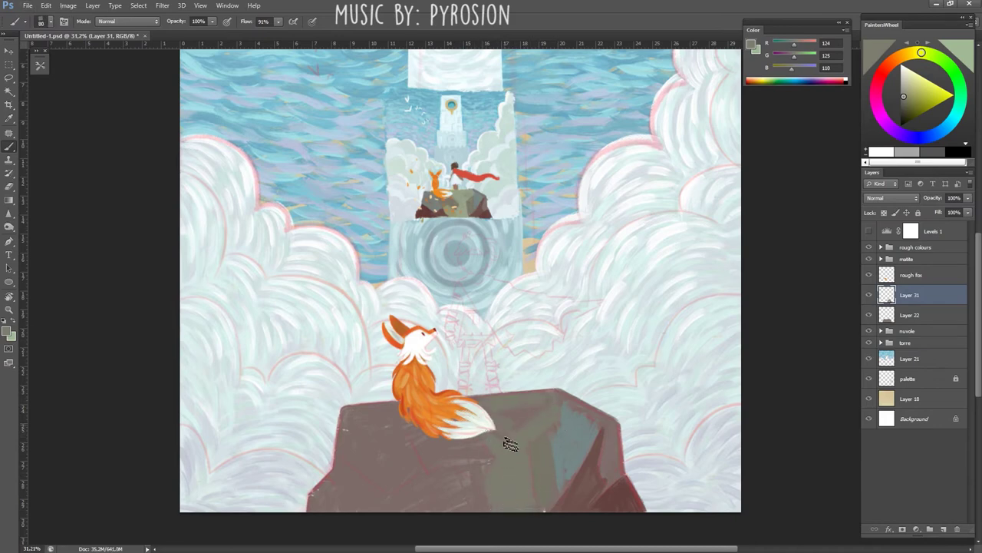
# - Paint a greenish lower-left facet and darken the rock's left edge with reddish-brown strokes
pyautogui.keyDown('alt'); pyautogui.click(438, 208); pyautogui.keyUp('alt')
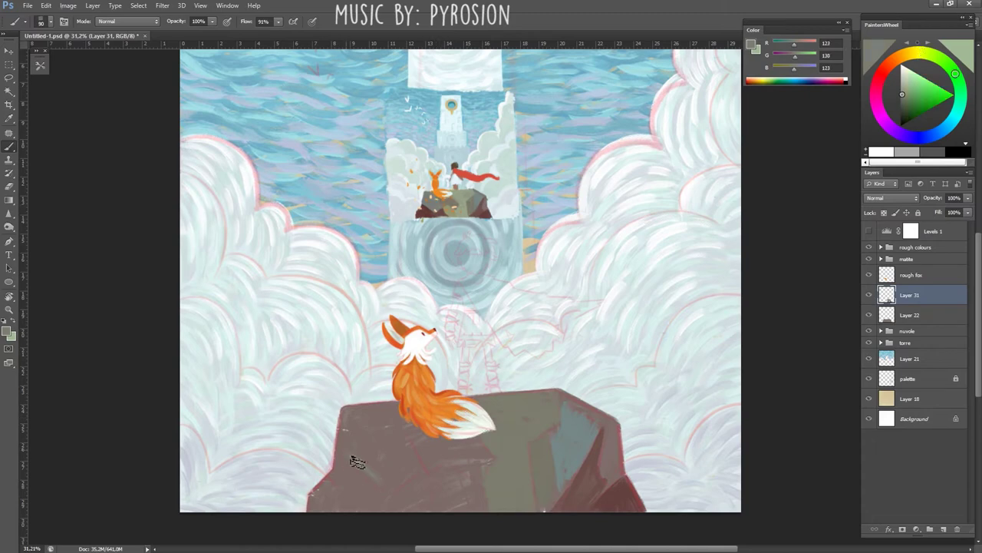
pyautogui.moveTo(351, 461)
pyautogui.mouseDown()
pyautogui.moveTo(400, 472)
pyautogui.moveTo(400, 426)
pyautogui.moveTo(354, 415)
pyautogui.mouseUp()
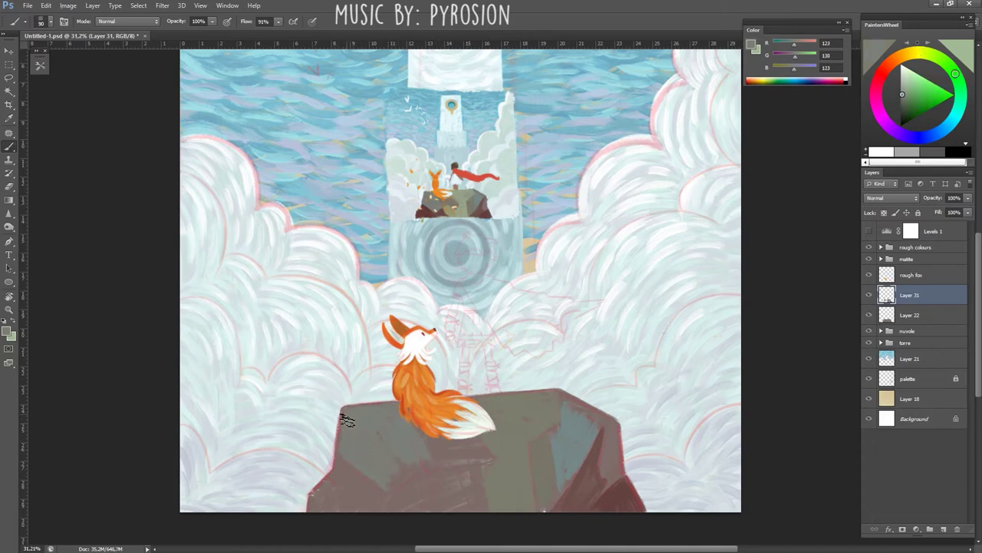
pyautogui.keyDown('alt'); pyautogui.click(443, 188); pyautogui.keyUp('alt')
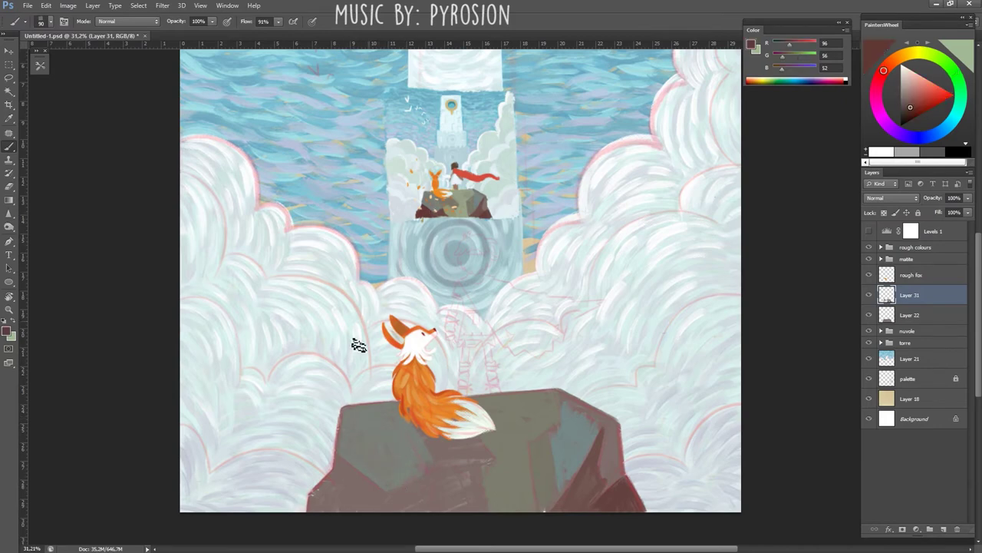
pyautogui.scroll(2, 313, 506)
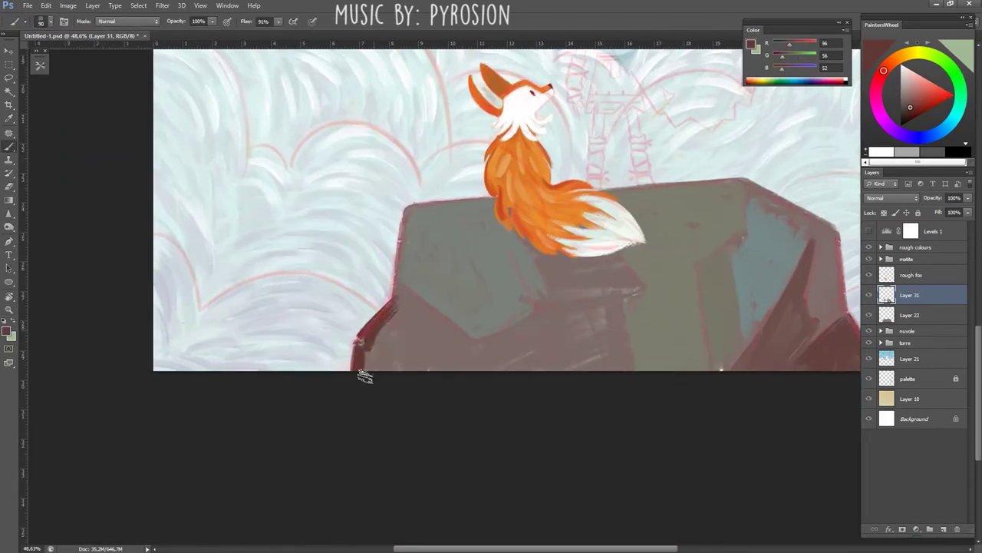
pyautogui.moveTo(364, 373)
pyautogui.mouseDown()
pyautogui.moveTo(390, 331)
pyautogui.moveTo(430, 329)
pyautogui.moveTo(437, 377)
pyautogui.moveTo(483, 371)
pyautogui.moveTo(407, 313)
pyautogui.moveTo(489, 317)
pyautogui.mouseUp()
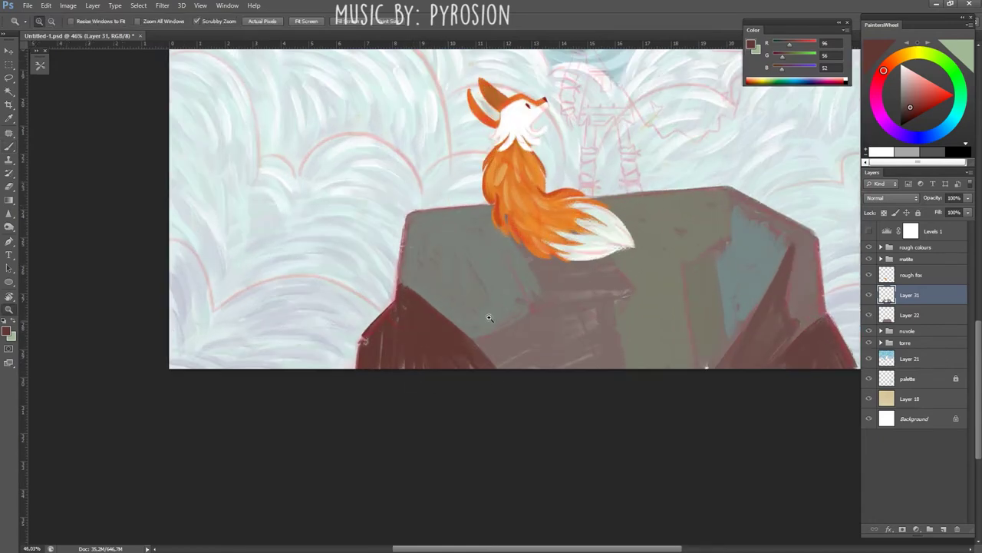
pyautogui.moveTo(531, 188)
pyautogui.mouseDown()
pyautogui.moveTo(529, 387)
pyautogui.moveTo(588, 386)
pyautogui.moveTo(550, 413)
pyautogui.moveTo(468, 240)
pyautogui.mouseUp()
# - Sample reddish-grey and grey-green tones from the rock face
pyautogui.press('z')
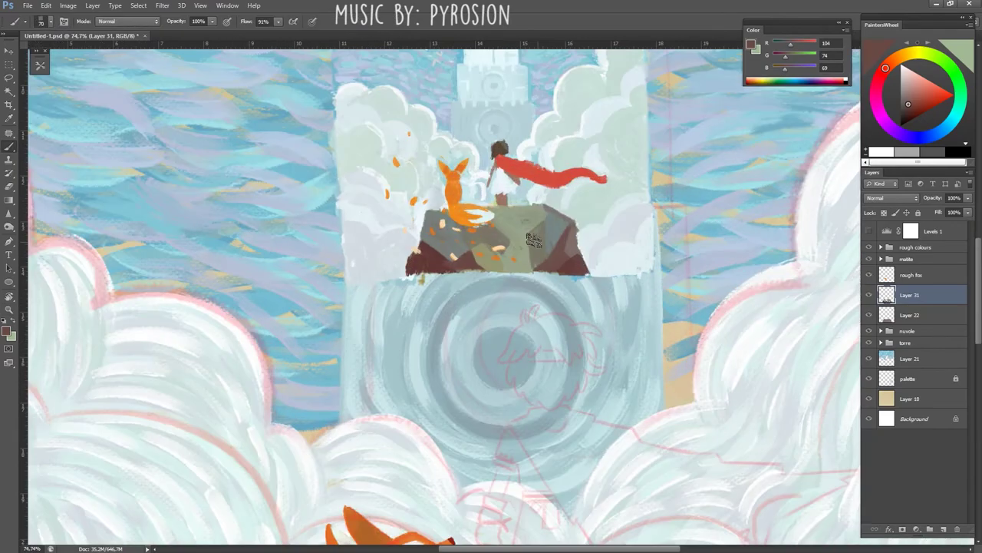
pyautogui.press('b')
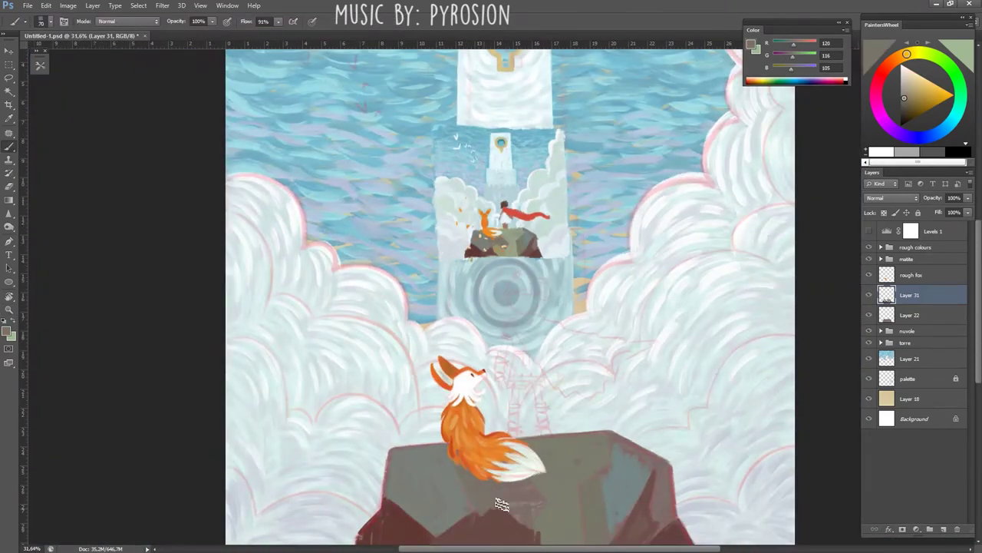
pyautogui.keyDown('alt'); pyautogui.click(530, 480); pyautogui.keyUp('alt')
pyautogui.scroll(-1, 610, 433)
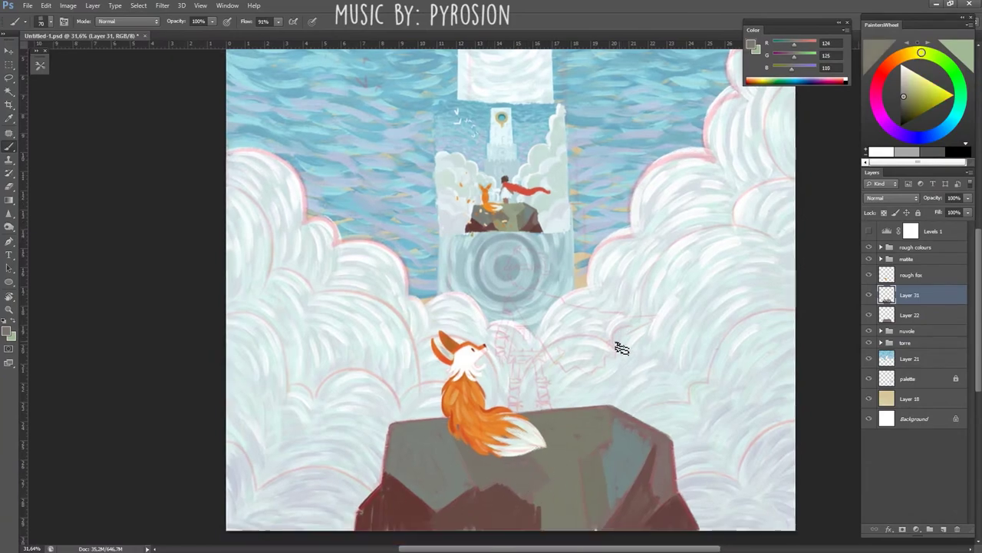
pyautogui.keyDown('alt'); pyautogui.click(623, 422); pyautogui.keyUp('alt')
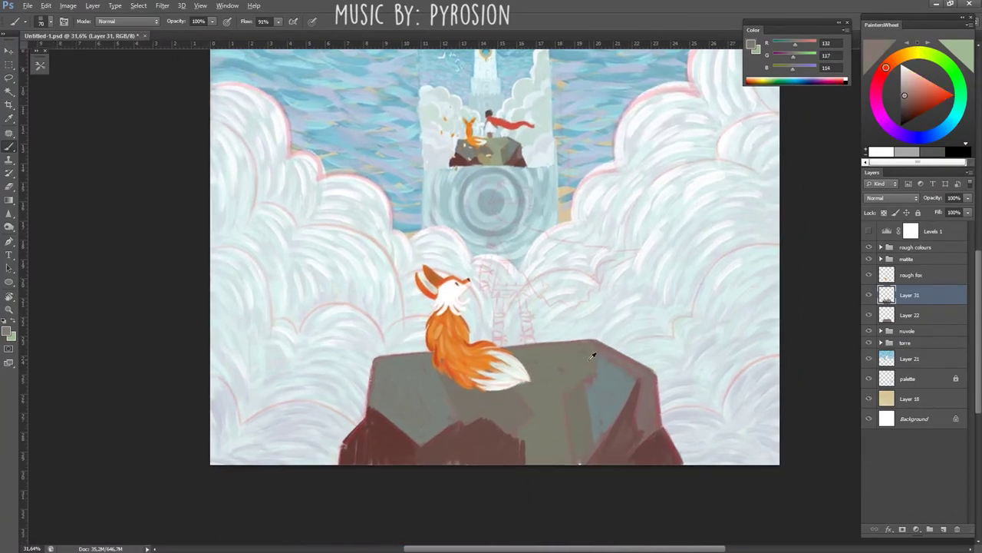
pyautogui.keyDown('alt'); pyautogui.click(592, 350); pyautogui.keyUp('alt')
pyautogui.scroll(5, 532, 136)
pyautogui.scroll(-4, 591, 495)
# - Paint grey-green strokes across the rock's front face and along its top edge
pyautogui.moveTo(591, 496)
pyautogui.mouseDown()
pyautogui.moveTo(570, 389)
pyautogui.moveTo(549, 460)
pyautogui.mouseUp()
pyautogui.moveTo(572, 376)
pyautogui.mouseDown()
pyautogui.moveTo(588, 464)
pyautogui.moveTo(595, 365)
pyautogui.mouseUp()
pyautogui.moveTo(606, 461)
pyautogui.mouseDown()
pyautogui.moveTo(603, 357)
pyautogui.moveTo(622, 307)
pyautogui.mouseUp()
pyautogui.moveTo(583, 363)
pyautogui.mouseDown()
pyautogui.moveTo(645, 329)
pyautogui.moveTo(629, 296)
pyautogui.moveTo(541, 315)
pyautogui.moveTo(626, 305)
pyautogui.mouseUp()
pyautogui.moveTo(559, 393)
pyautogui.mouseDown()
pyautogui.moveTo(553, 363)
pyautogui.moveTo(626, 303)
pyautogui.mouseUp()
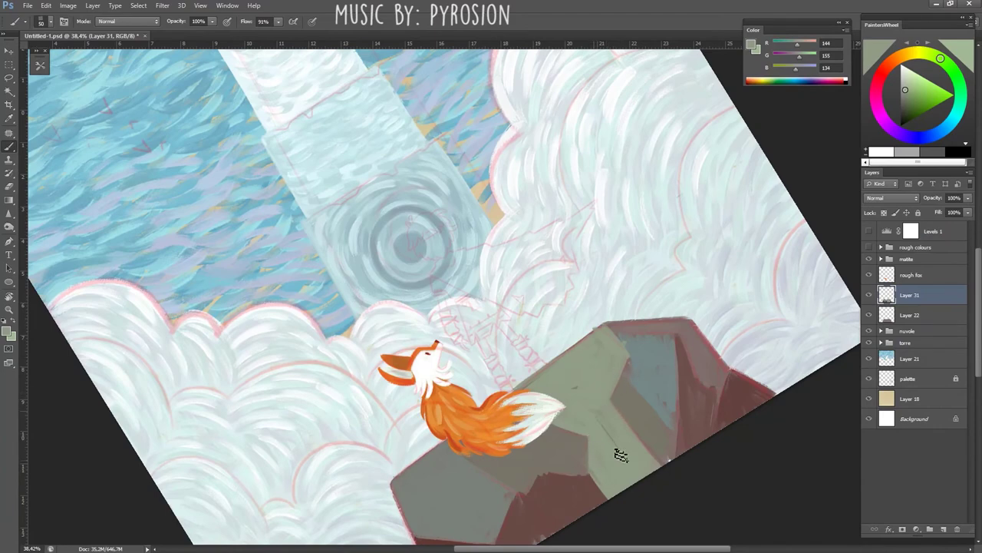
# - Rotate the view, sample grey-blue, reddish-grey and khaki rock tones, and shrink the brush
pyautogui.moveTo(611, 384); pyautogui.dragTo(616, 345)
pyautogui.keyDown('alt'); pyautogui.click(599, 348); pyautogui.keyUp('alt')
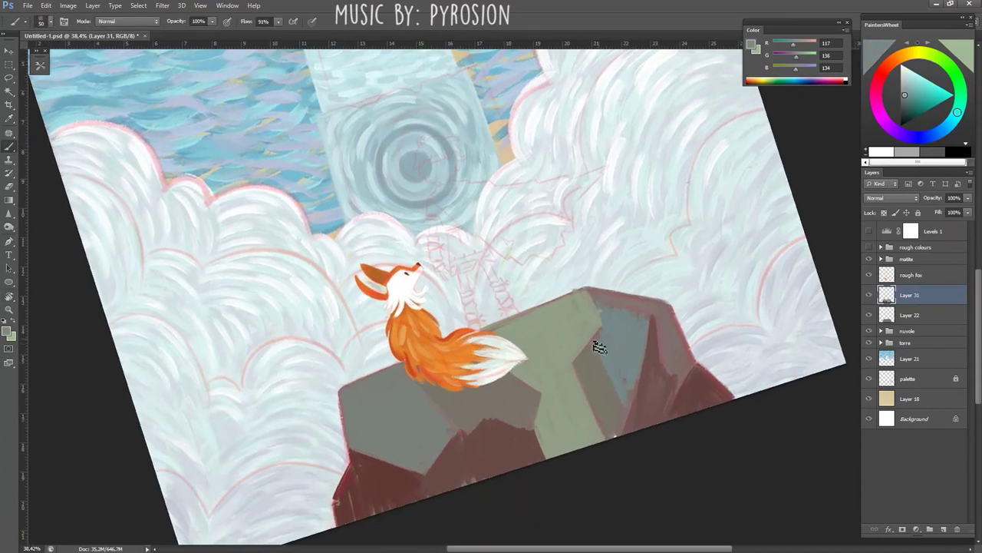
pyautogui.keyDown('alt'); pyautogui.click(591, 297); pyautogui.keyUp('alt')
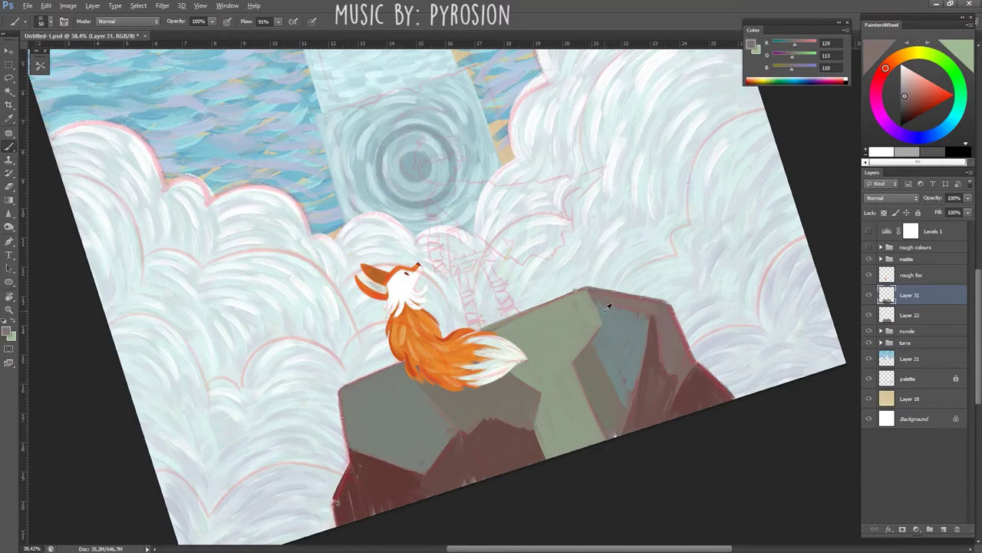
pyautogui.keyDown('alt'); pyautogui.click(607, 307); pyautogui.keyUp('alt')
pyautogui.press('r')
pyautogui.moveTo(653, 309); pyautogui.dragTo(578, 404)
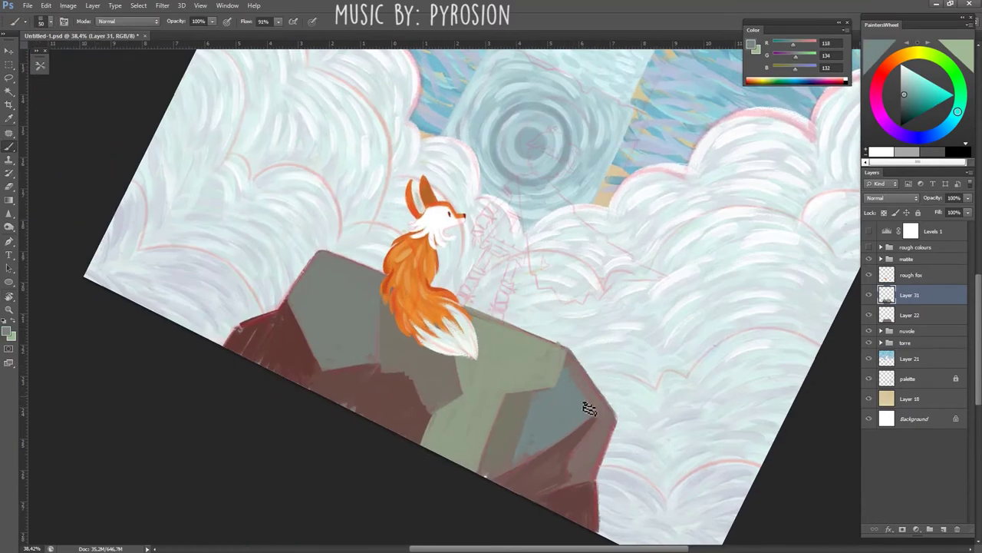
pyautogui.keyDown('alt'); pyautogui.click(578, 364); pyautogui.keyUp('alt')
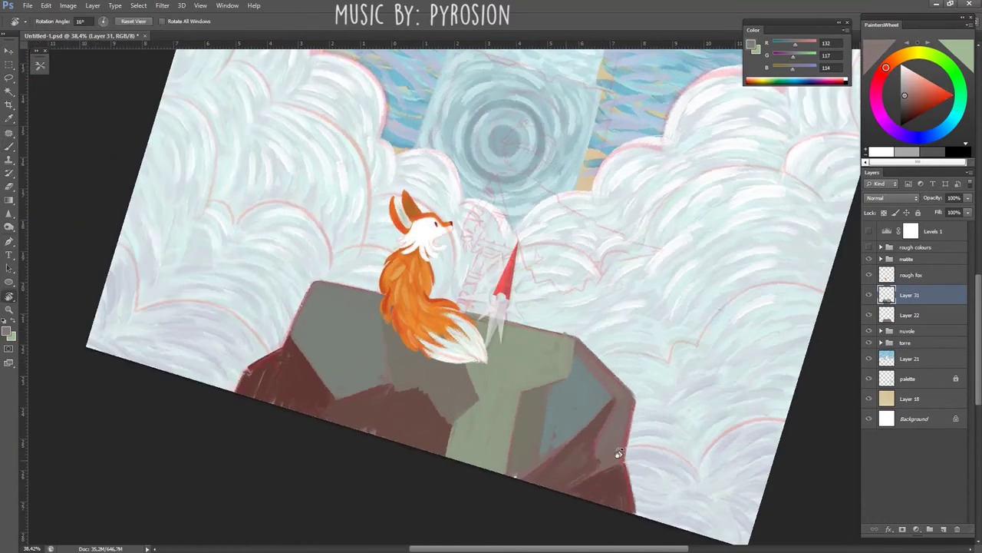
pyautogui.moveTo(612, 425); pyautogui.dragTo(595, 346)
pyautogui.keyDown('alt'); pyautogui.click(595, 346); pyautogui.keyUp('alt')
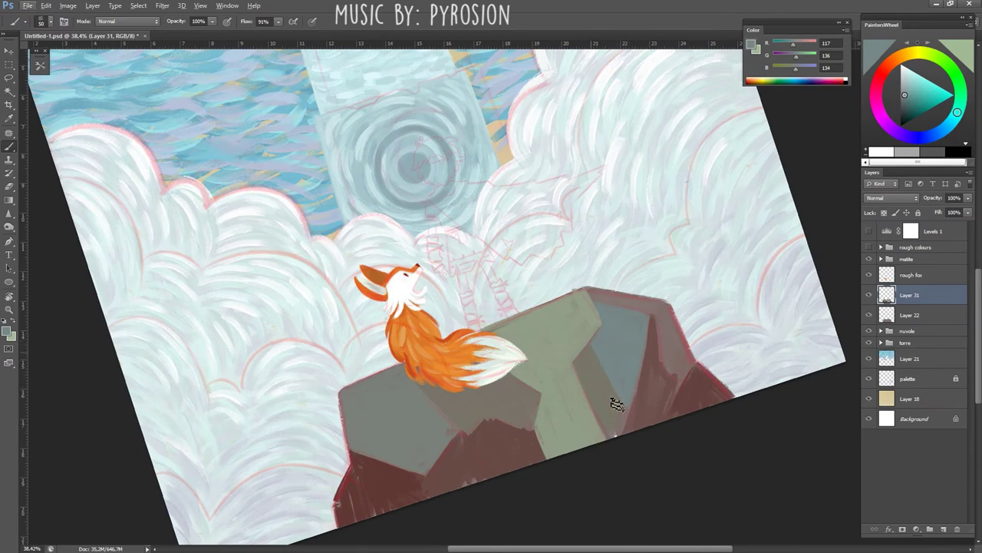
pyautogui.keyDown('alt'); pyautogui.click(597, 365); pyautogui.keyUp('alt')
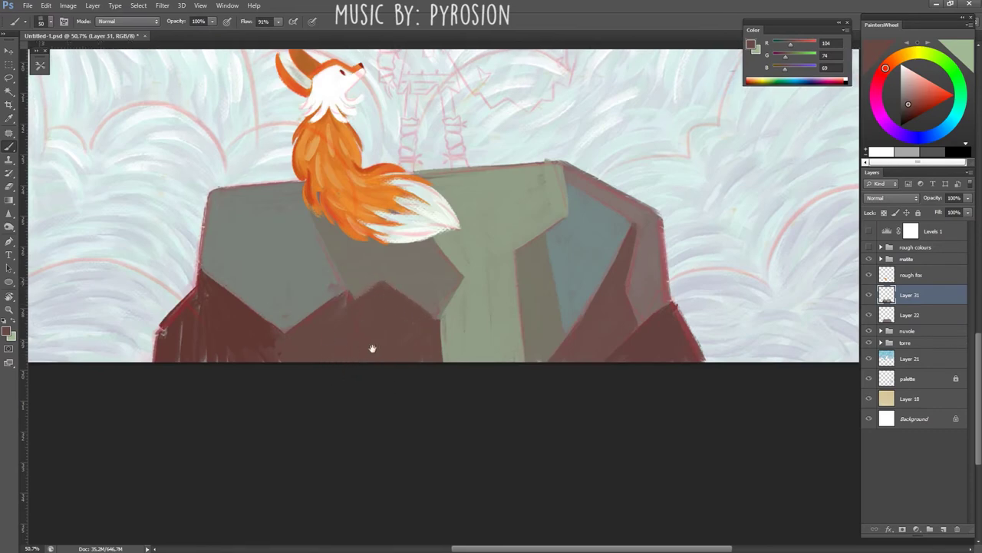
pyautogui.press('[')
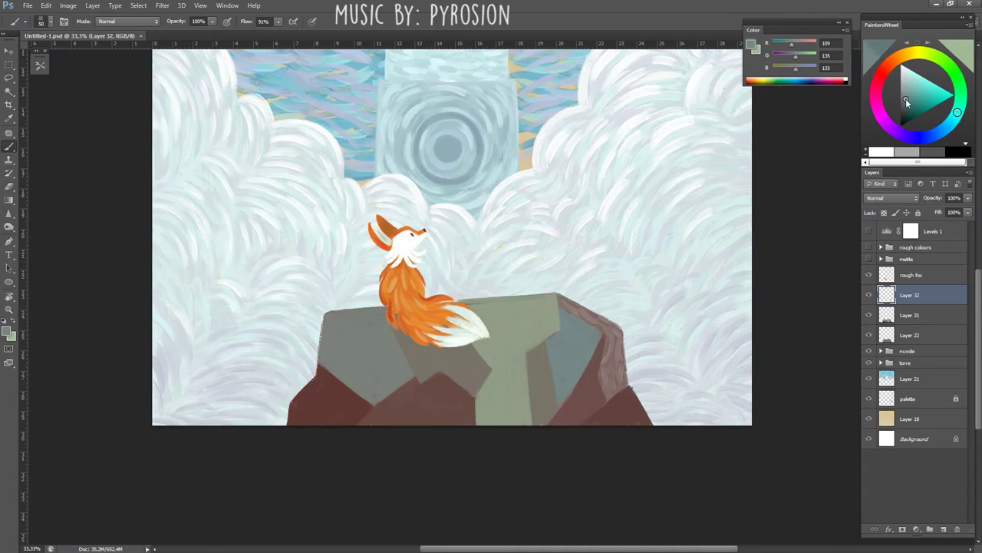
# - Paint and lighten wavy blue-grey strokes on the rock's shaded face, tilting the view
pyautogui.click(906, 99)
pyautogui.moveTo(491, 239)
pyautogui.mouseDown()
pyautogui.moveTo(566, 278)
pyautogui.moveTo(654, 269)
pyautogui.moveTo(640, 257)
pyautogui.moveTo(575, 254)
pyautogui.moveTo(585, 239)
pyautogui.moveTo(569, 212)
pyautogui.moveTo(544, 233)
pyautogui.moveTo(520, 215)
pyautogui.moveTo(561, 204)
pyautogui.moveTo(553, 199)
pyautogui.mouseUp()
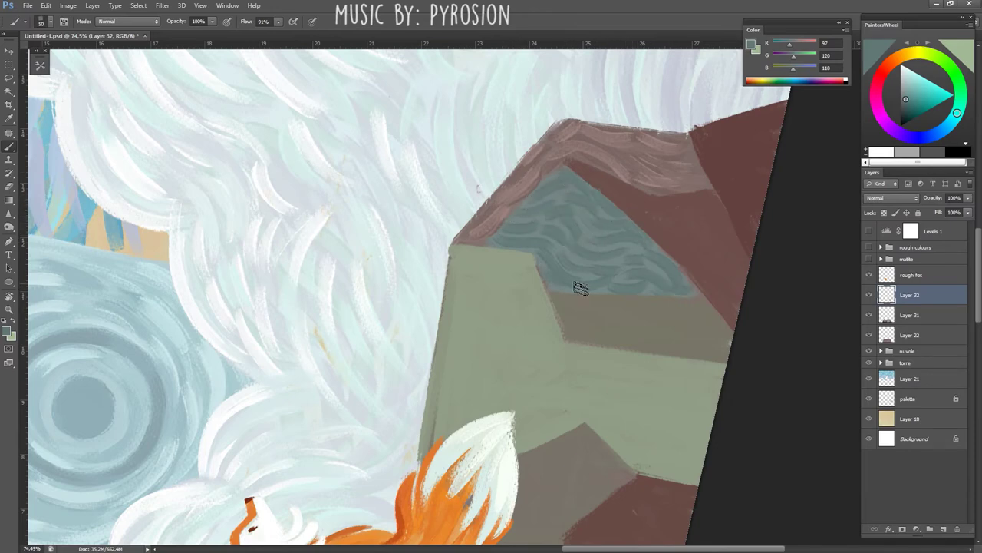
pyautogui.press('r')
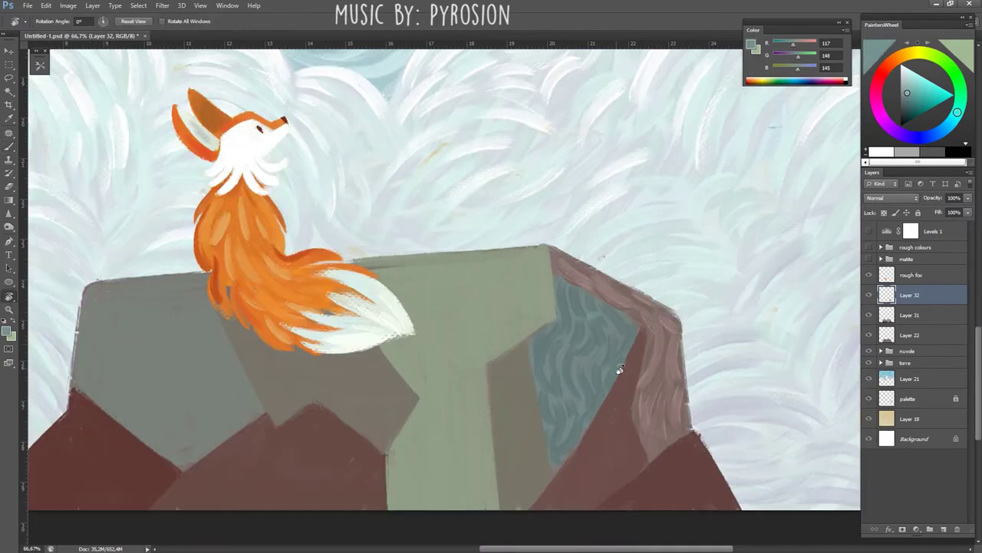
pyautogui.moveTo(619, 369)
pyautogui.mouseDown()
pyautogui.moveTo(532, 235)
pyautogui.moveTo(592, 281)
pyautogui.moveTo(588, 248)
pyautogui.moveTo(607, 238)
pyautogui.mouseUp()
pyautogui.press('b')
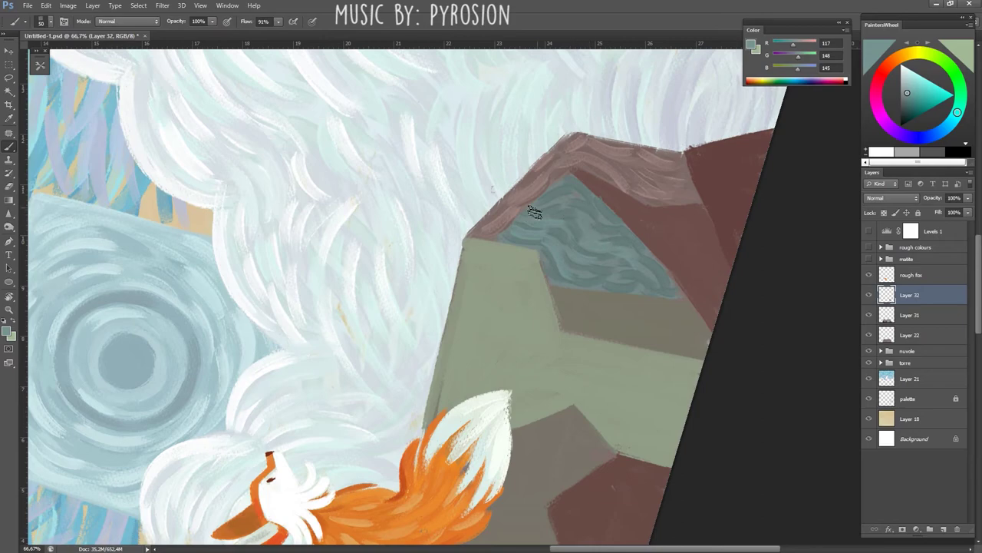
pyautogui.moveTo(535, 212)
pyautogui.mouseDown()
pyautogui.moveTo(584, 197)
pyautogui.moveTo(603, 294)
pyautogui.moveTo(575, 277)
pyautogui.moveTo(647, 278)
pyautogui.mouseUp()
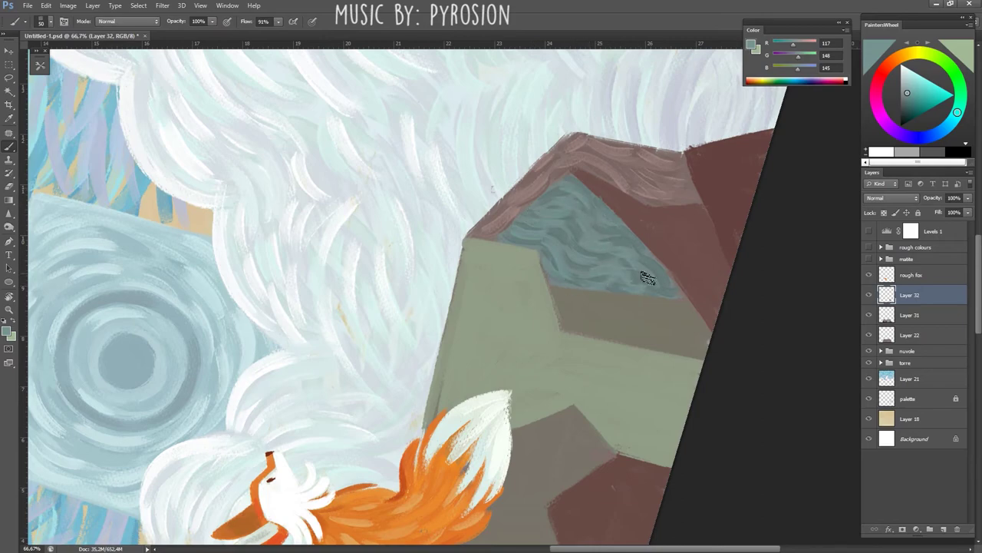
# - After zooming out to review the scene, paint light green-grey texture over the rock top
pyautogui.press('z')
pyautogui.hotkey('ctrl', '0')
pyautogui.moveTo(596, 407); pyautogui.dragTo(621, 404)
pyautogui.press('b')
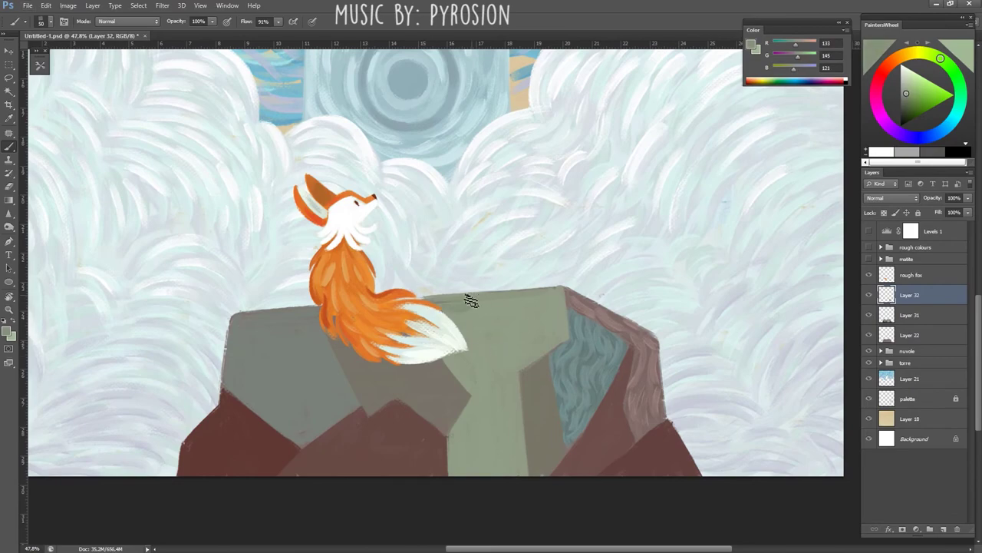
pyautogui.press('z')
pyautogui.moveTo(491, 313)
pyautogui.mouseDown()
pyautogui.moveTo(501, 261)
pyautogui.moveTo(491, 368)
pyautogui.mouseUp()
pyautogui.scroll(3, 499, 368)
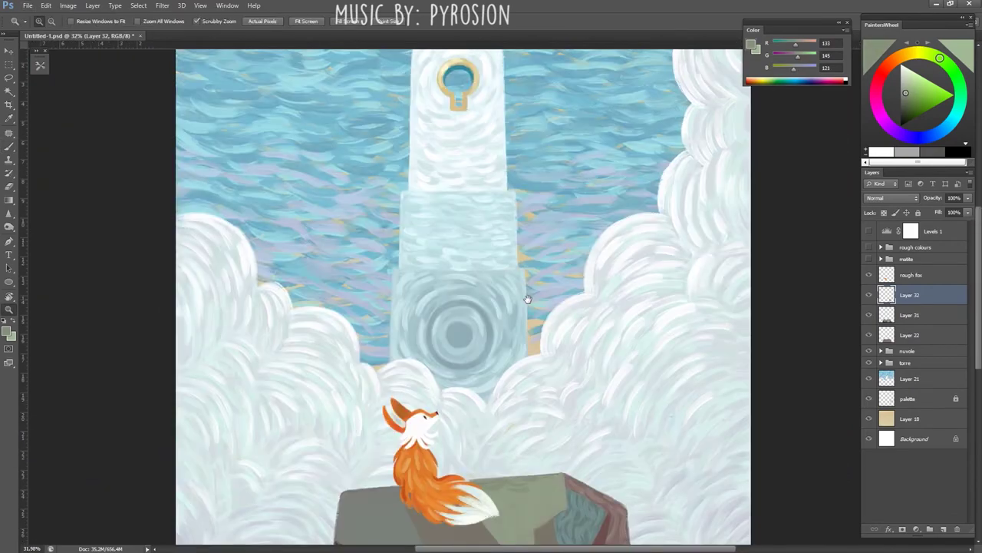
pyautogui.scroll(-3, 499, 369)
pyautogui.press('b')
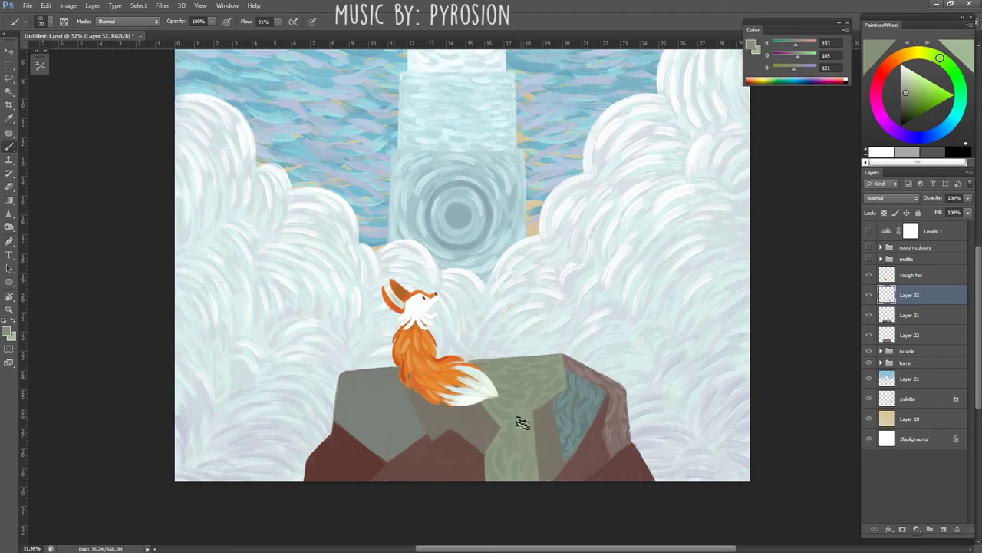
pyautogui.keyDown('alt'); pyautogui.click(556, 404); pyautogui.keyUp('alt')
pyautogui.scroll(5, 545, 402)
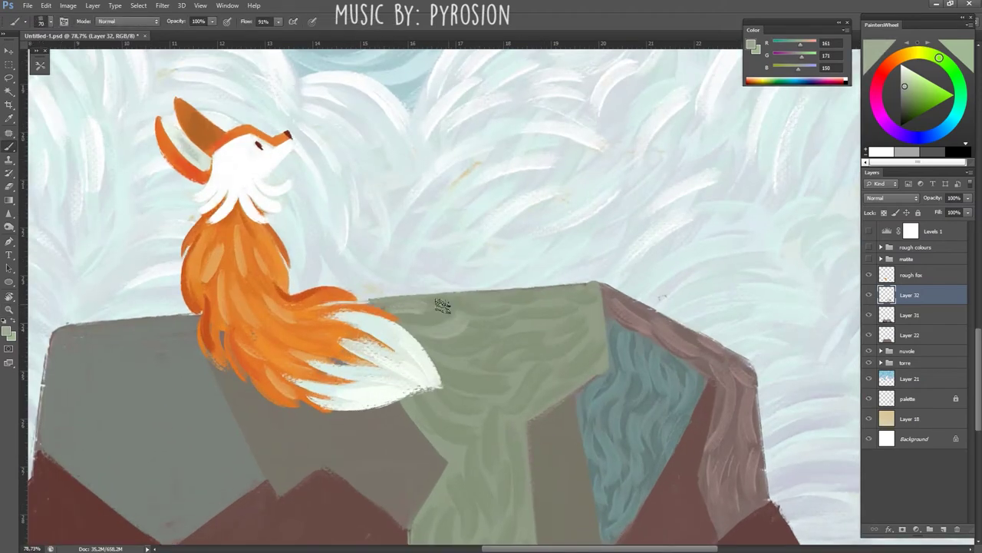
pyautogui.moveTo(510, 302)
pyautogui.mouseDown()
pyautogui.moveTo(581, 347)
pyautogui.moveTo(509, 353)
pyautogui.moveTo(555, 336)
pyautogui.moveTo(409, 422)
pyautogui.moveTo(553, 357)
pyautogui.moveTo(547, 387)
pyautogui.moveTo(597, 307)
pyautogui.mouseUp()
# - Save the document, rotate the view sideways and sample a teal grey from the rock
pyautogui.scroll(-5, 548, 387)
pyautogui.scroll(-2, 547, 387)
pyautogui.scroll(4, 505, 408)
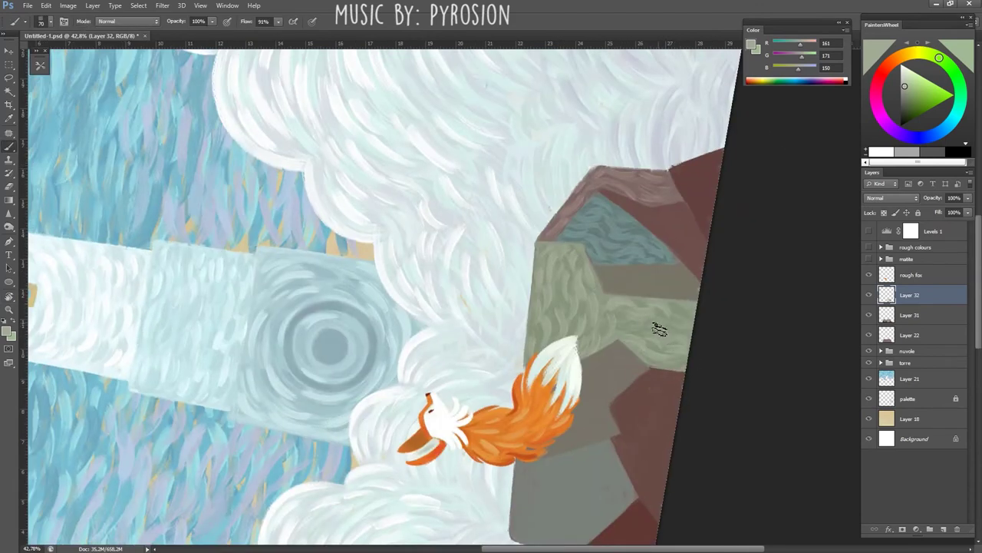
pyautogui.press('r')
pyautogui.press('Escape')
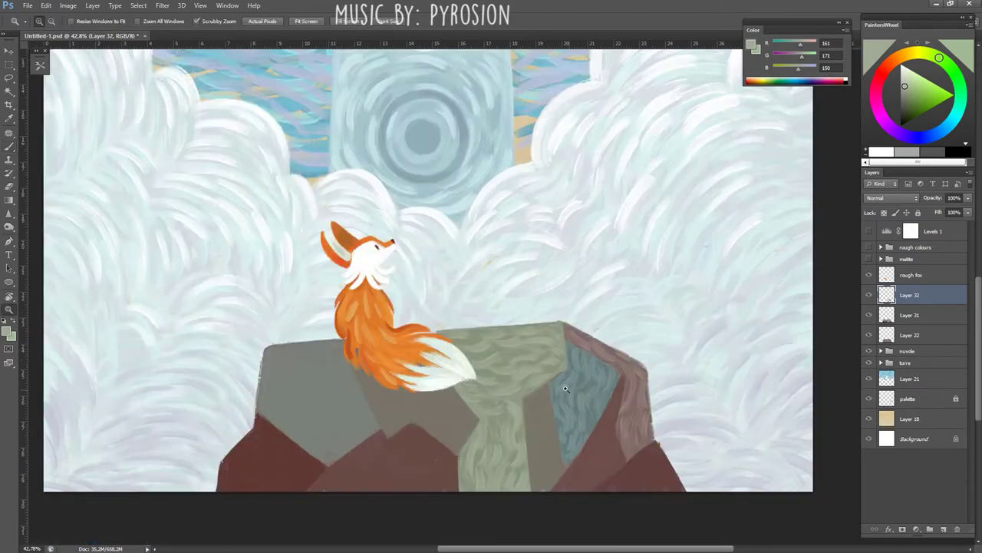
pyautogui.scroll(-3, 492, 307)
pyautogui.hotkey('ctrl', 's')
pyautogui.moveTo(460, 230); pyautogui.dragTo(362, 258)
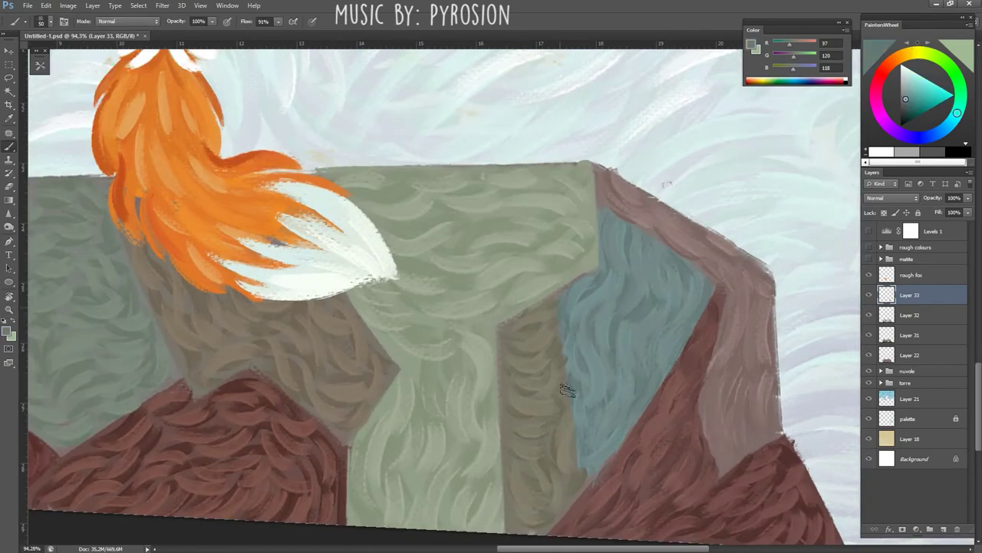
pyautogui.keyDown('alt'); pyautogui.click(582, 289); pyautogui.keyUp('alt')
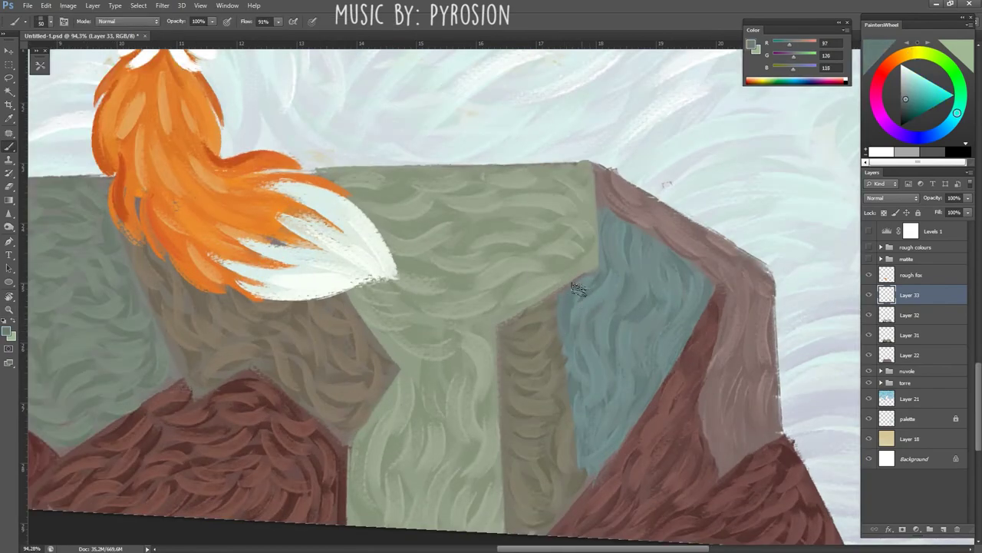
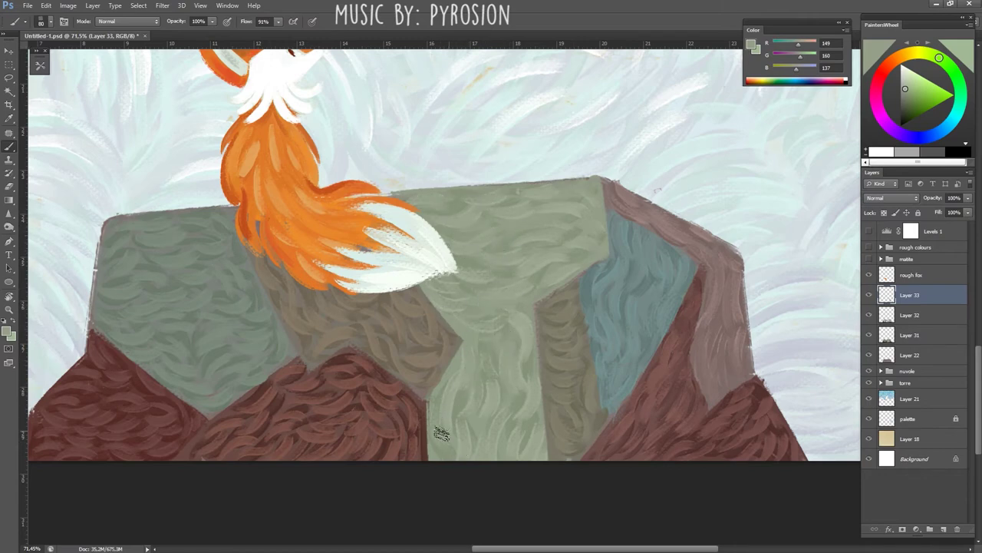
# - Sample dark and light brown tones from the lower rock
pyautogui.scroll(-3, 489, 412)
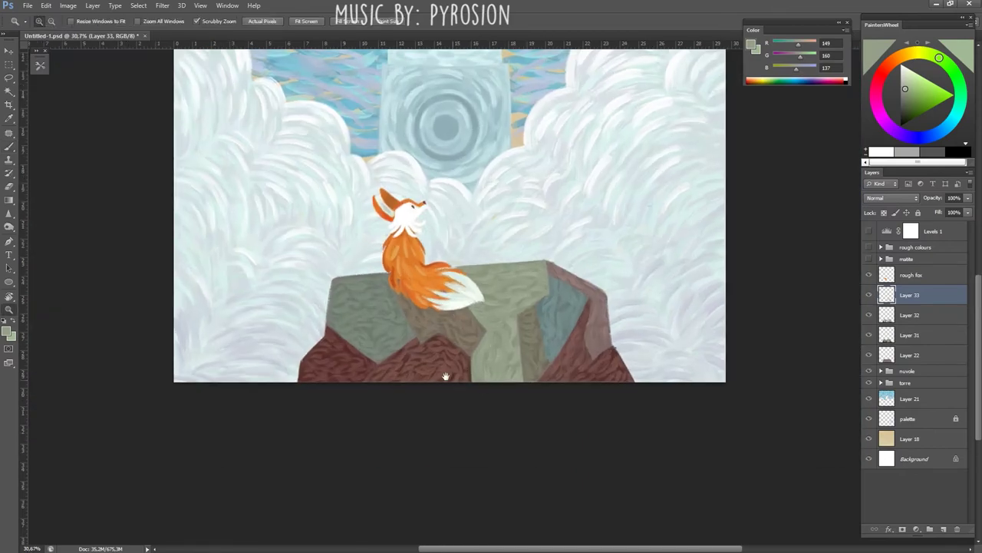
pyautogui.scroll(3, 252, 382)
pyautogui.keyDown('alt'); pyautogui.click(251, 382); pyautogui.keyUp('alt')
pyautogui.keyDown('alt'); pyautogui.click(215, 368); pyautogui.keyUp('alt')
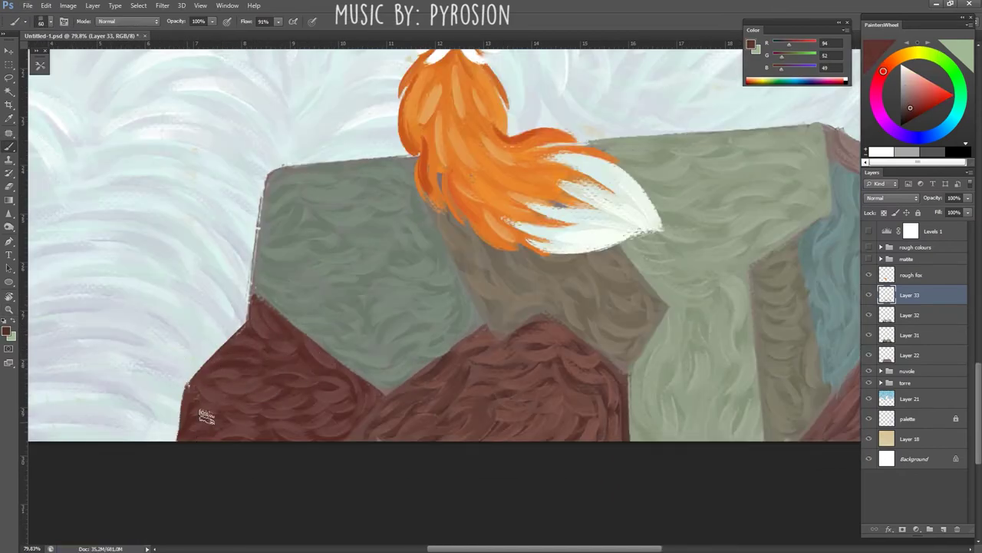
pyautogui.keyDown('alt'); pyautogui.click(274, 380); pyautogui.keyUp('alt')
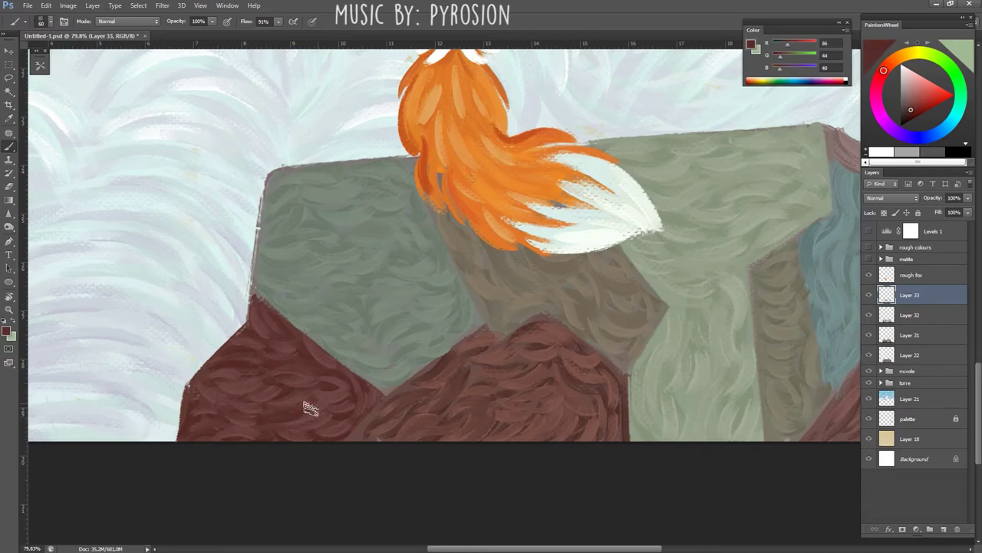
pyautogui.scroll(-3, 570, 384)
pyautogui.scroll(3, 570, 383)
# - Zoom in on the rock's middle face and sample its grey-brown
pyautogui.keyDown('alt'); pyautogui.click(591, 323); pyautogui.keyUp('alt')
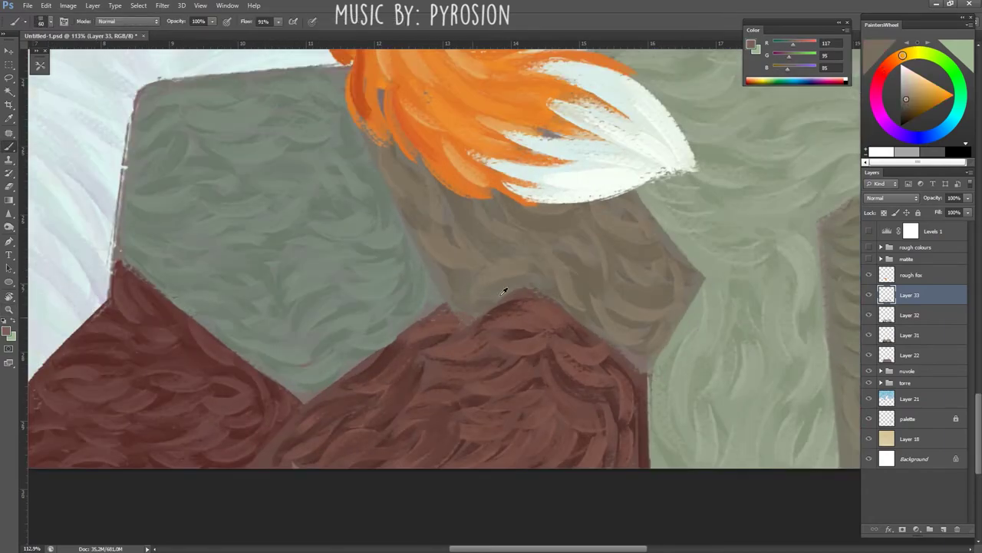
pyautogui.scroll(-1, 504, 291)
pyautogui.keyDown('alt'); pyautogui.click(619, 293); pyautogui.keyUp('alt')
pyautogui.scroll(-3, 580, 353)
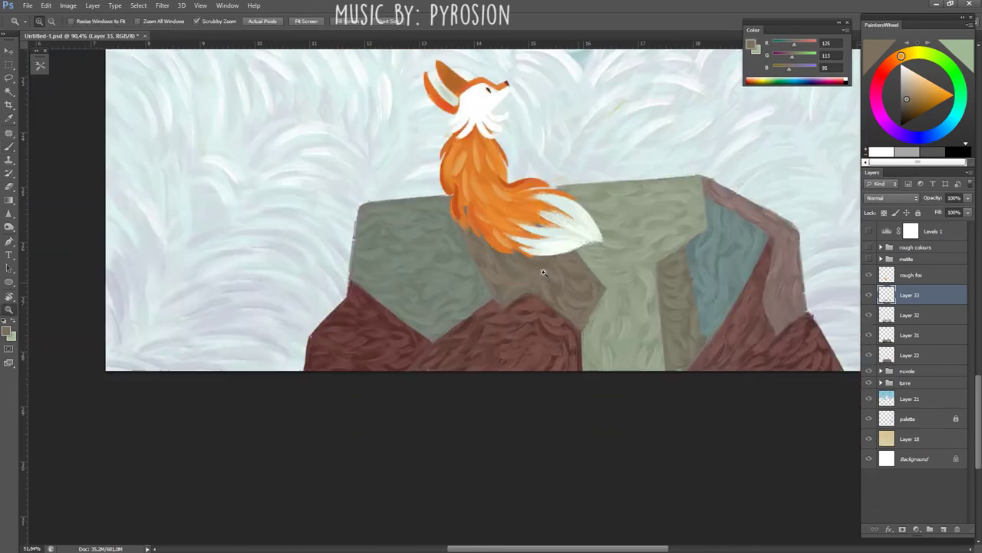
pyautogui.scroll(3, 575, 330)
pyautogui.scroll(1, 572, 309)
# - Paint the boy's two legs brown using grey-brown tones sampled from the rock
pyautogui.keyDown('alt'); pyautogui.click(572, 310); pyautogui.keyUp('alt')
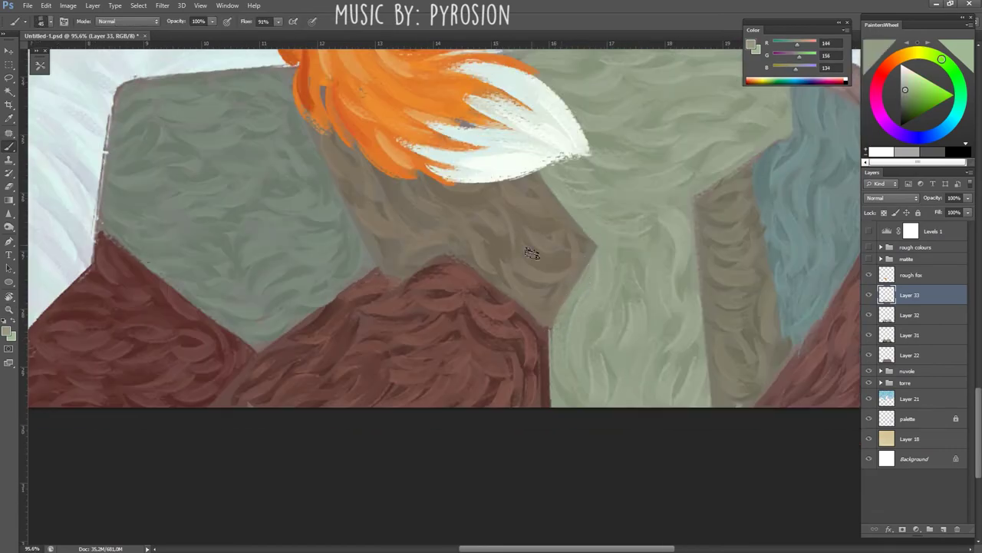
pyautogui.keyDown('alt'); pyautogui.click(697, 202); pyautogui.keyUp('alt')
pyautogui.scroll(-3, 686, 322)
pyautogui.scroll(2, 730, 340)
pyautogui.scroll(1, 617, 332)
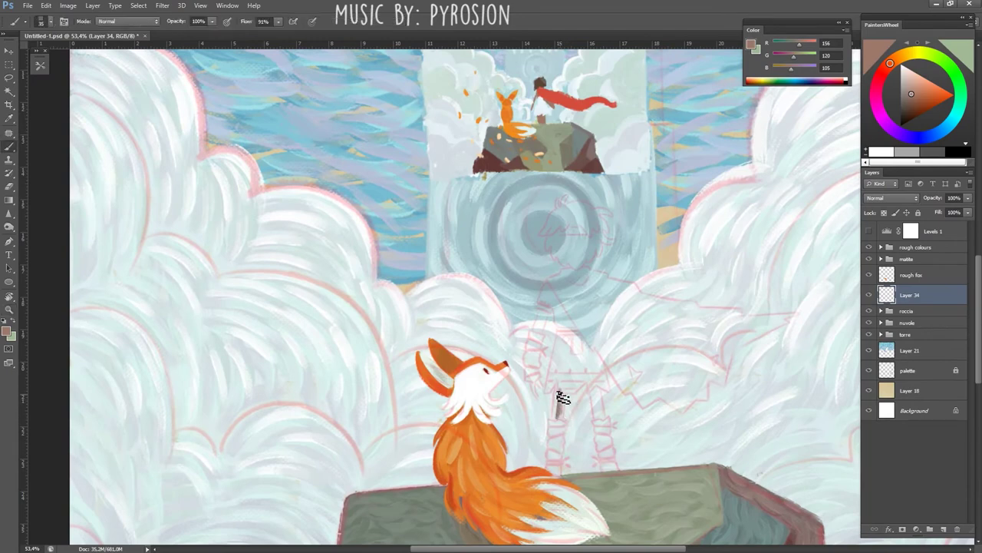
pyautogui.moveTo(559, 392); pyautogui.dragTo(563, 406)
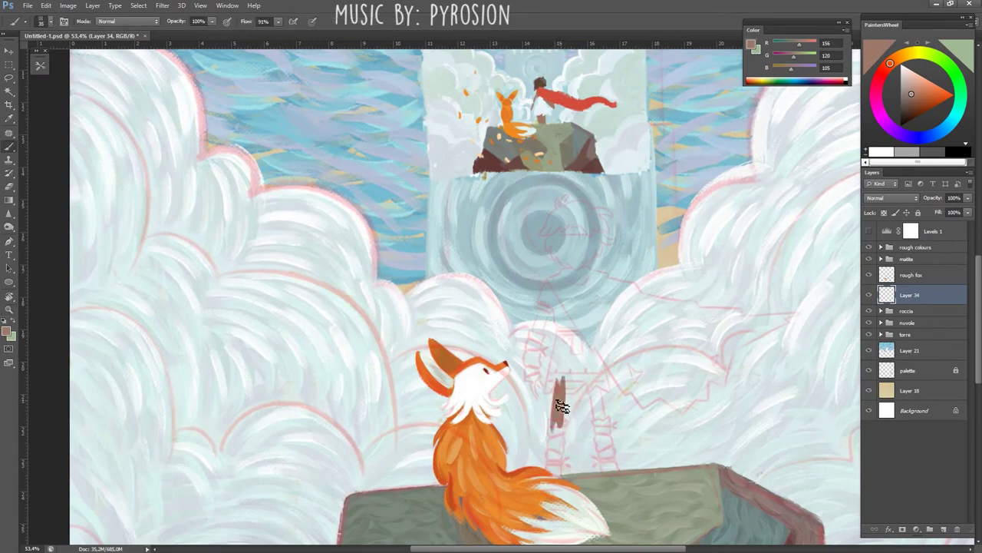
pyautogui.moveTo(595, 376); pyautogui.dragTo(606, 430)
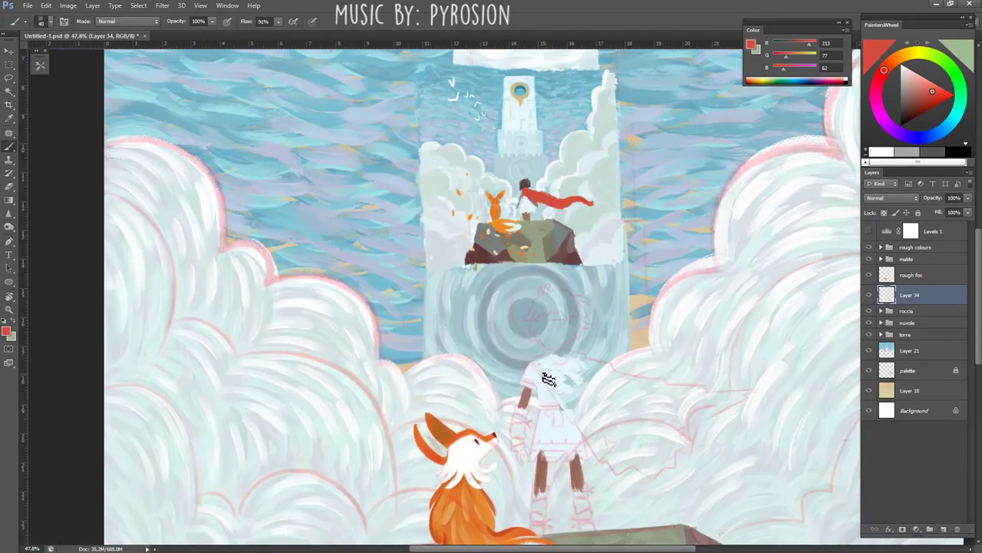
# - Paint red cape strokes on the boy's shoulder, then erase the flaring ones
pyautogui.moveTo(556, 364)
pyautogui.mouseDown()
pyautogui.moveTo(547, 392)
pyautogui.moveTo(606, 364)
pyautogui.mouseUp()
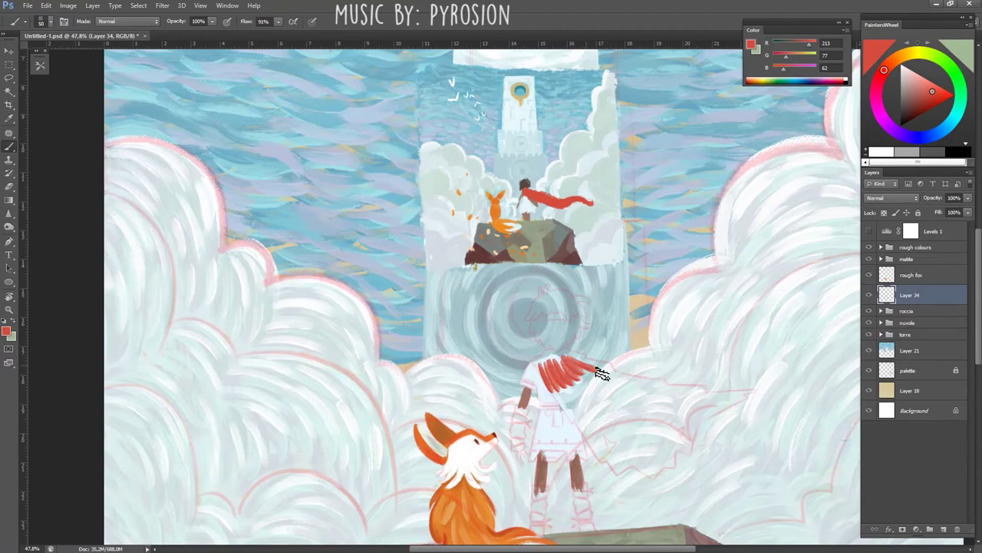
pyautogui.moveTo(559, 406)
pyautogui.mouseDown()
pyautogui.moveTo(574, 391)
pyautogui.moveTo(618, 382)
pyautogui.moveTo(587, 378)
pyautogui.moveTo(560, 395)
pyautogui.mouseUp()
pyautogui.press('e')
pyautogui.moveTo(572, 361)
pyautogui.mouseDown()
pyautogui.moveTo(543, 367)
pyautogui.moveTo(571, 388)
pyautogui.moveTo(537, 307)
pyautogui.moveTo(618, 300)
pyautogui.moveTo(583, 291)
pyautogui.moveTo(622, 286)
pyautogui.moveTo(666, 307)
pyautogui.mouseUp()
# - Paint red cape strokes sweeping up and to the right from the shoulder
pyautogui.press('b')
pyautogui.moveTo(622, 284); pyautogui.dragTo(676, 286)
pyautogui.moveTo(584, 288)
pyautogui.mouseDown()
pyautogui.moveTo(651, 272)
pyautogui.moveTo(630, 245)
pyautogui.moveTo(649, 223)
pyautogui.mouseUp()
pyautogui.moveTo(633, 265)
pyautogui.mouseDown()
pyautogui.moveTo(661, 223)
pyautogui.moveTo(679, 242)
pyautogui.moveTo(672, 201)
pyautogui.moveTo(710, 146)
pyautogui.mouseUp()
pyautogui.moveTo(691, 194); pyautogui.dragTo(714, 150)
pyautogui.moveTo(671, 240); pyautogui.dragTo(699, 198)
pyautogui.moveTo(647, 301)
pyautogui.mouseDown()
pyautogui.moveTo(699, 275)
pyautogui.moveTo(718, 230)
pyautogui.moveTo(701, 281)
pyautogui.moveTo(721, 231)
pyautogui.mouseUp()
pyautogui.moveTo(700, 295); pyautogui.dragTo(717, 254)
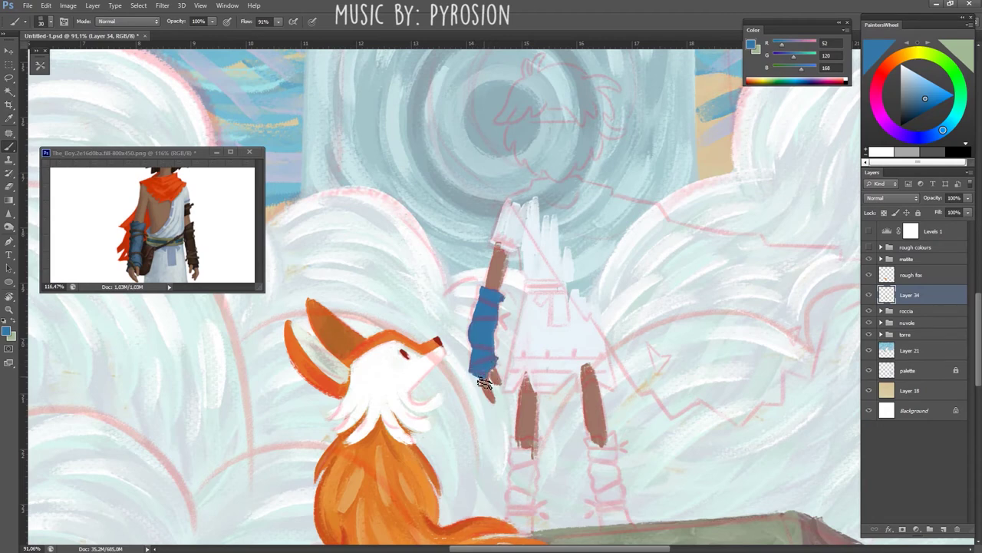
# - Darken the blue sleeve and paint a long, wide dark red right boot
pyautogui.moveTo(497, 347); pyautogui.dragTo(493, 350)
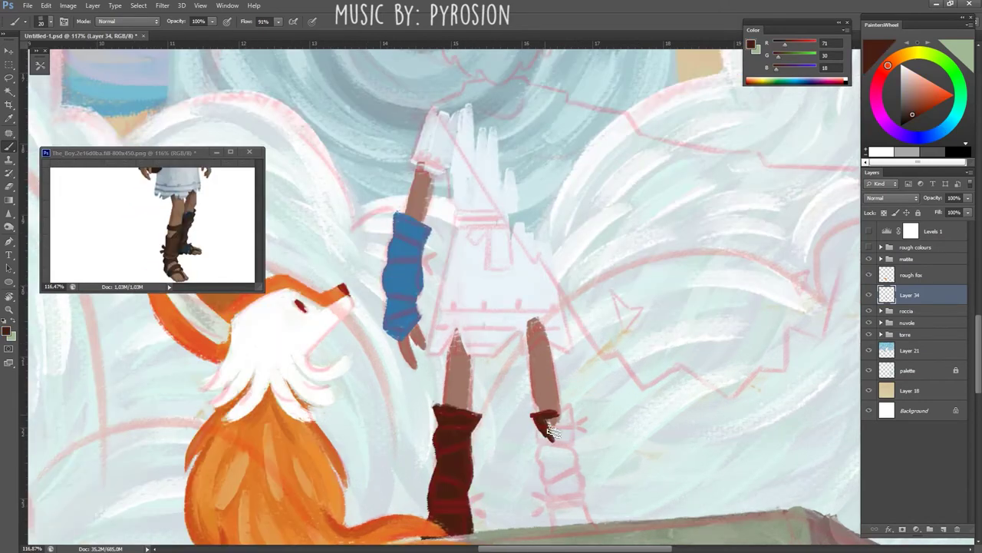
pyautogui.moveTo(549, 419)
pyautogui.mouseDown()
pyautogui.moveTo(572, 437)
pyautogui.moveTo(547, 449)
pyautogui.moveTo(551, 488)
pyautogui.moveTo(564, 495)
pyautogui.mouseUp()
pyautogui.moveTo(572, 441); pyautogui.dragTo(565, 449)
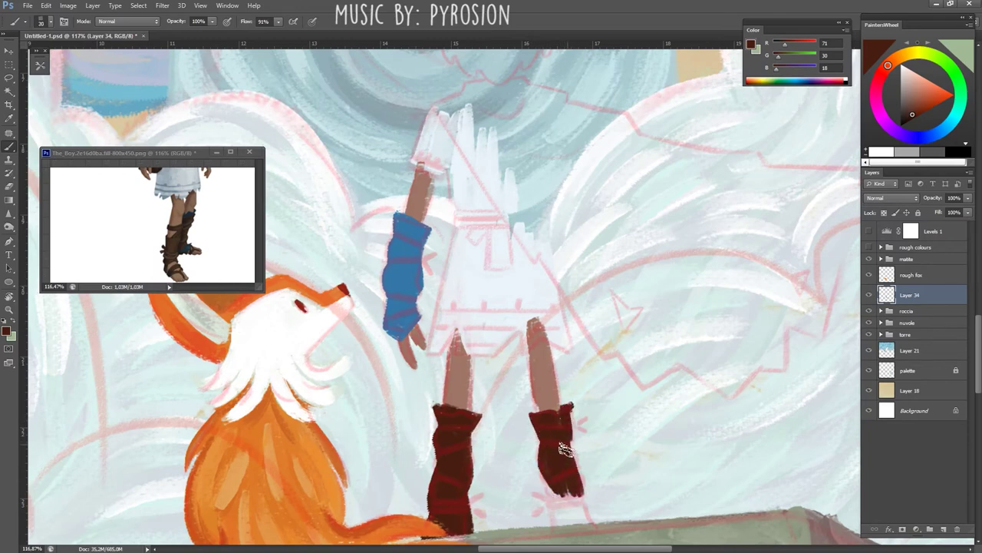
pyautogui.press('e')
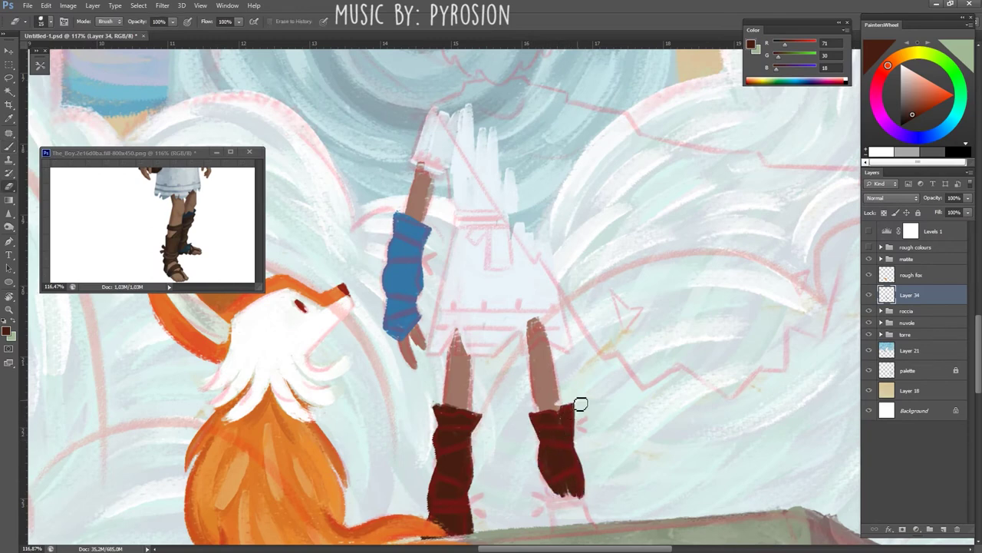
pyautogui.press('b')
pyautogui.keyDown('alt'); pyautogui.click(550, 383); pyautogui.keyUp('alt')
# - Zoom in on the boots and brush more of the dark red sampled from them
pyautogui.press('z')
pyautogui.moveTo(512, 372); pyautogui.dragTo(587, 370)
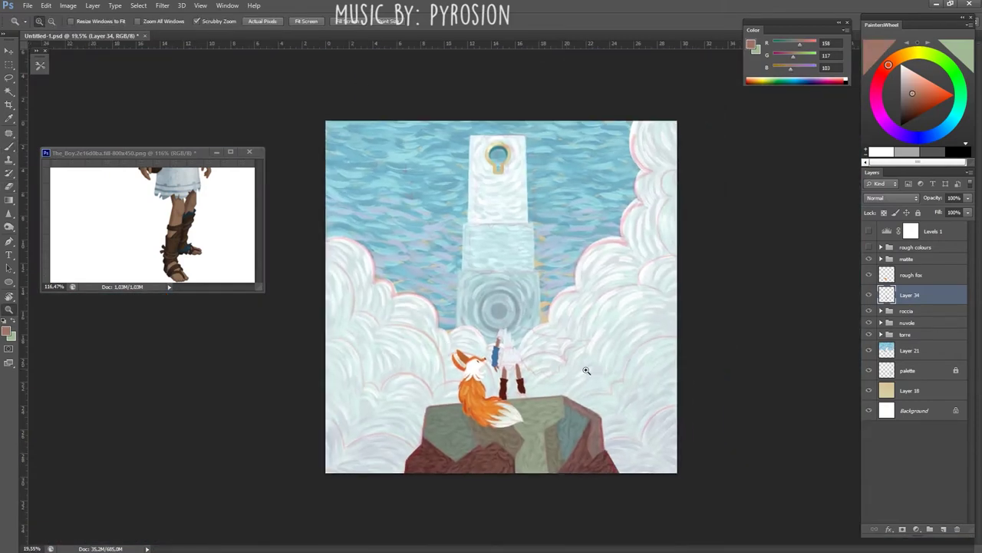
pyautogui.moveTo(522, 387); pyautogui.dragTo(583, 383)
pyautogui.press('b')
pyautogui.keyDown('alt'); pyautogui.click(519, 404); pyautogui.keyUp('alt')
pyautogui.moveTo(522, 391)
pyautogui.mouseDown()
pyautogui.moveTo(545, 391)
pyautogui.moveTo(533, 407)
pyautogui.moveTo(562, 438)
pyautogui.mouseUp()
# - Zoom in on the right boot, hide the pencil sketch, and sample a darker boot red
pyautogui.press('z')
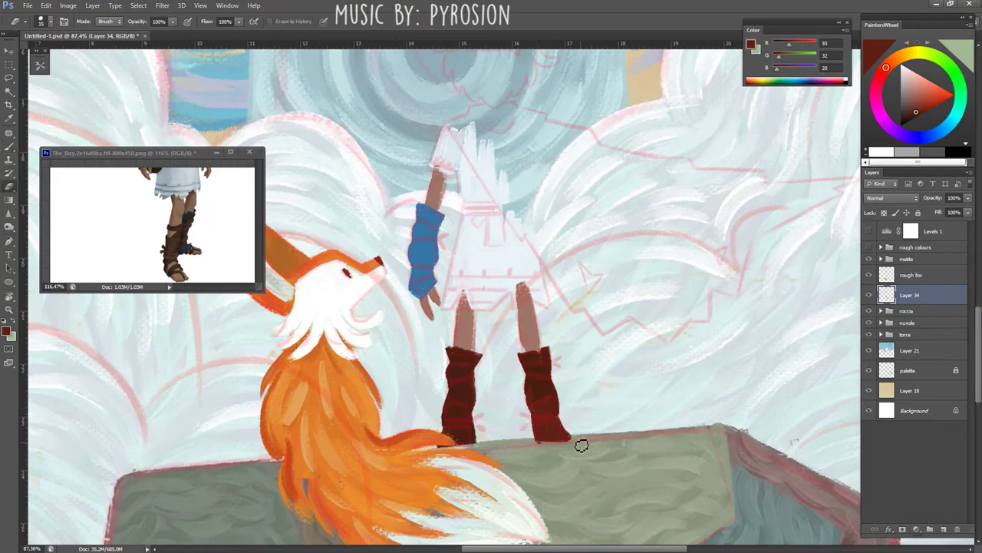
pyautogui.moveTo(518, 371); pyautogui.dragTo(524, 370)
pyautogui.press('b')
pyautogui.click(870, 259)
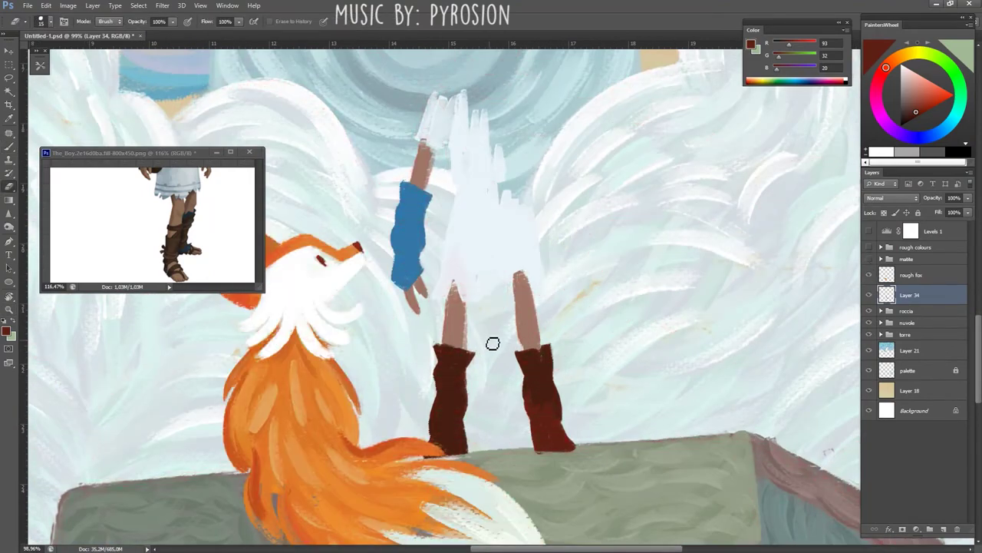
pyautogui.keyDown('alt'); pyautogui.click(452, 349); pyautogui.keyUp('alt')
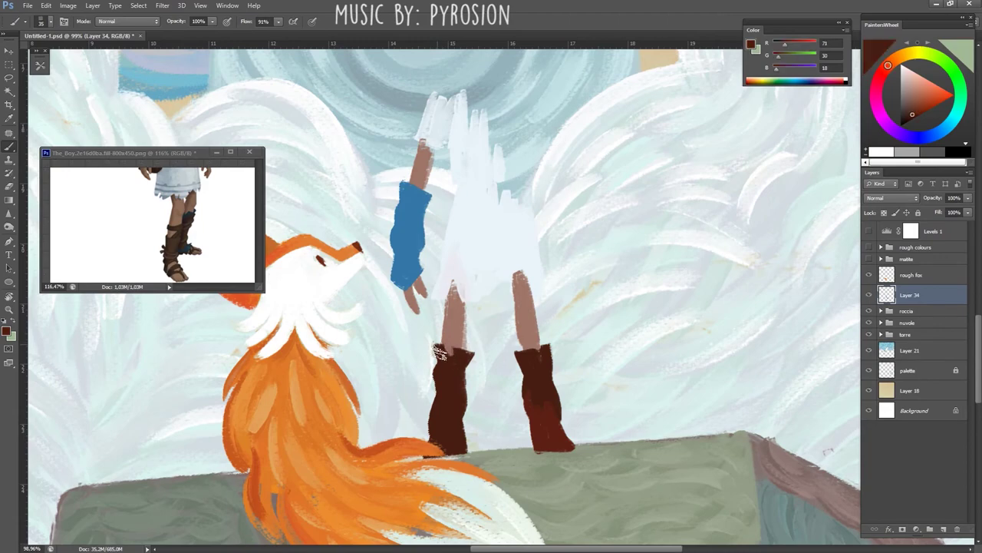
pyautogui.press('z')
pyautogui.moveTo(451, 349)
pyautogui.mouseDown()
pyautogui.moveTo(424, 335)
pyautogui.moveTo(449, 347)
pyautogui.mouseUp()
pyautogui.press('b')
pyautogui.press('b')
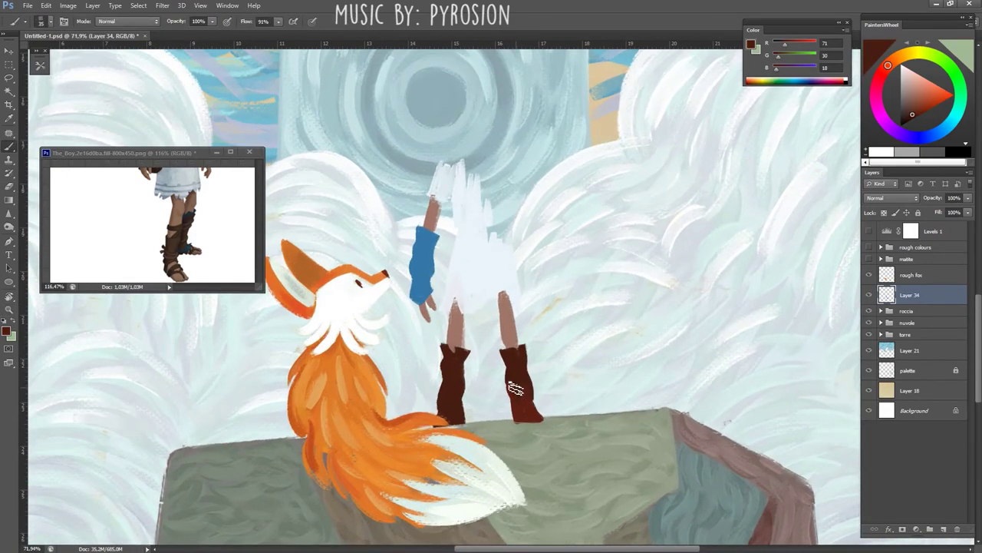
# - Check the whole painting, show the sketch lines again, and sample the leg's skin tone
pyautogui.press('z')
pyautogui.moveTo(528, 431); pyautogui.dragTo(440, 411)
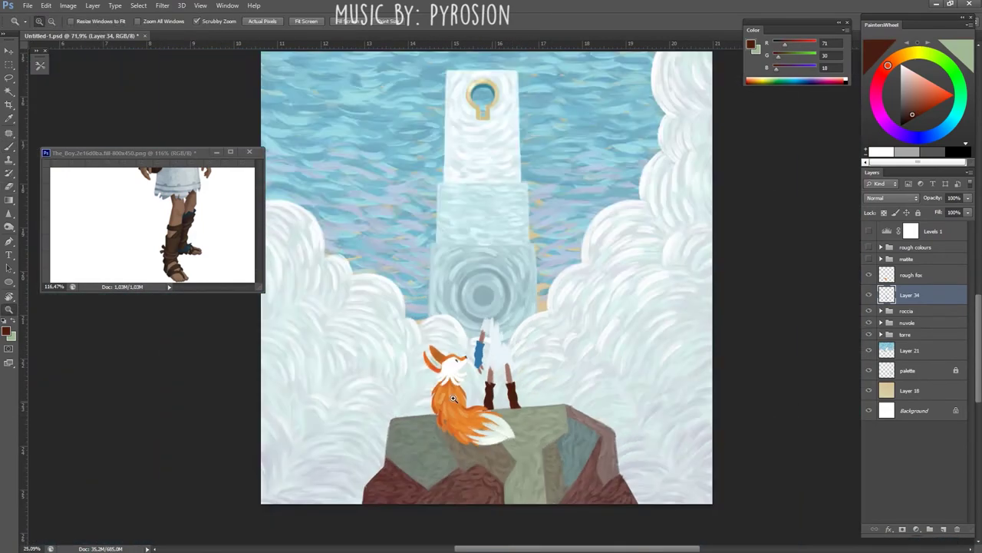
pyautogui.press('b')
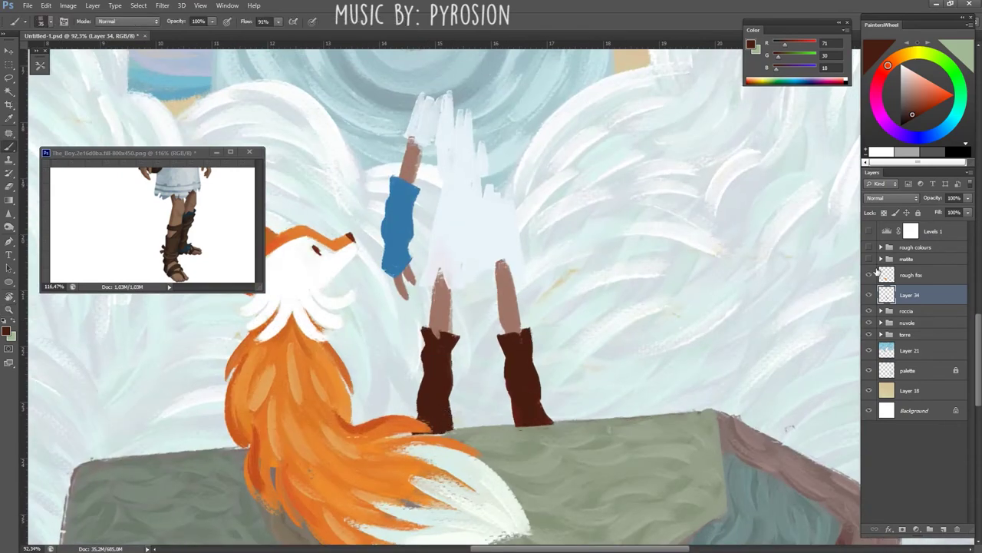
pyautogui.click(869, 274)
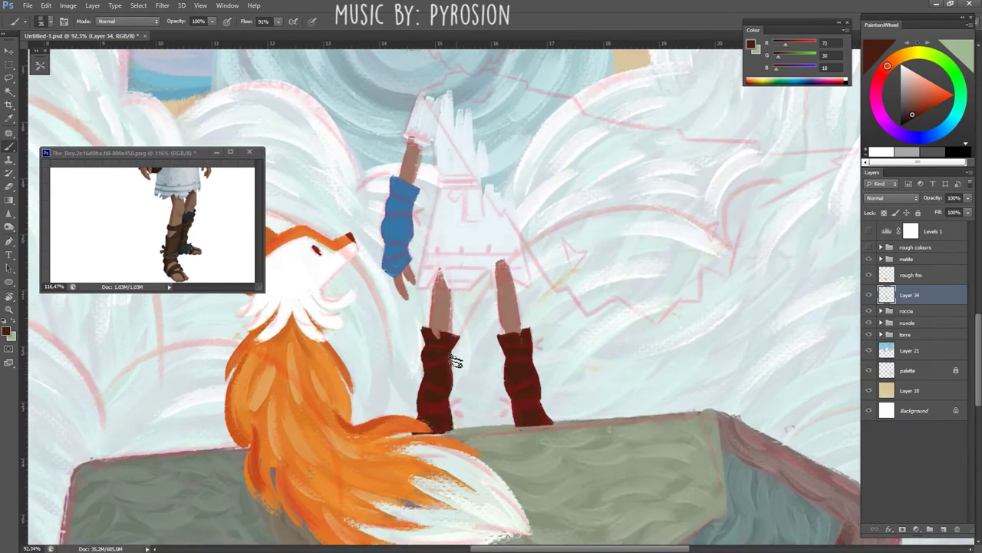
pyautogui.press('e')
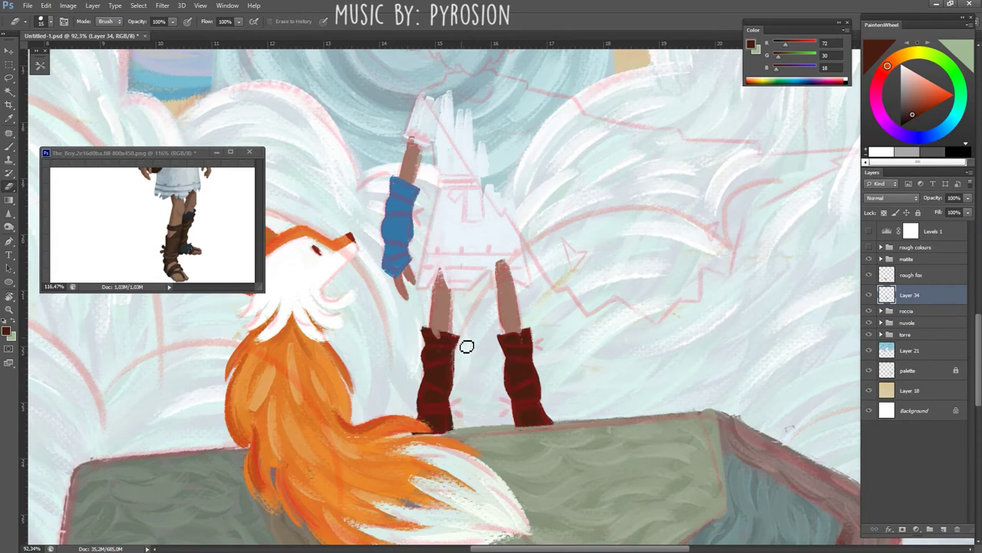
pyautogui.press('b')
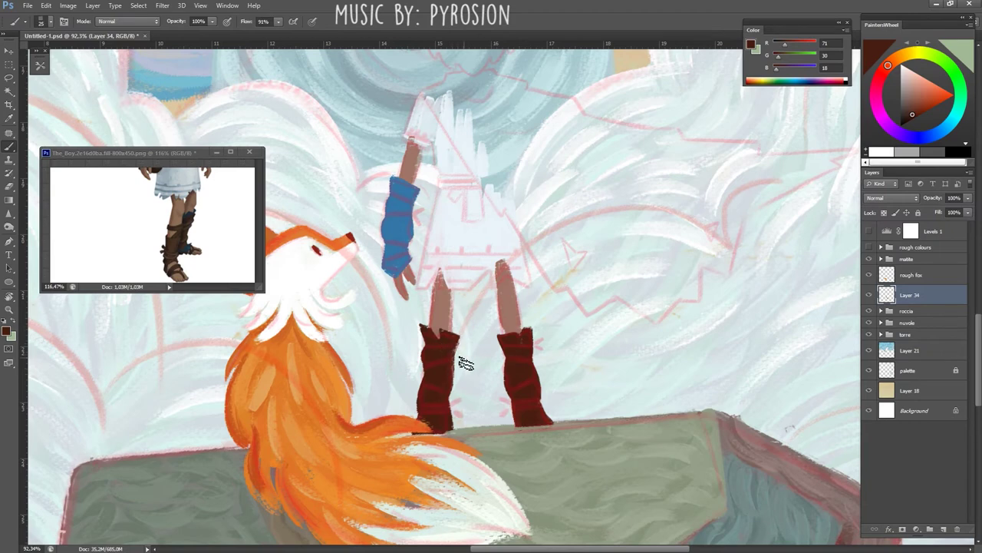
pyautogui.press('e')
pyautogui.press('b')
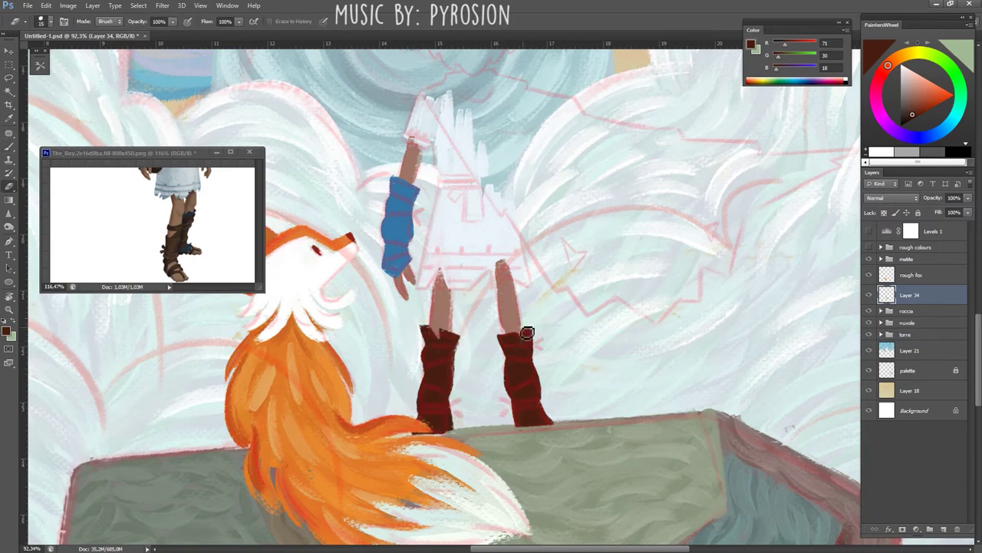
pyautogui.keyDown('alt'); pyautogui.click(501, 282); pyautogui.keyUp('alt')
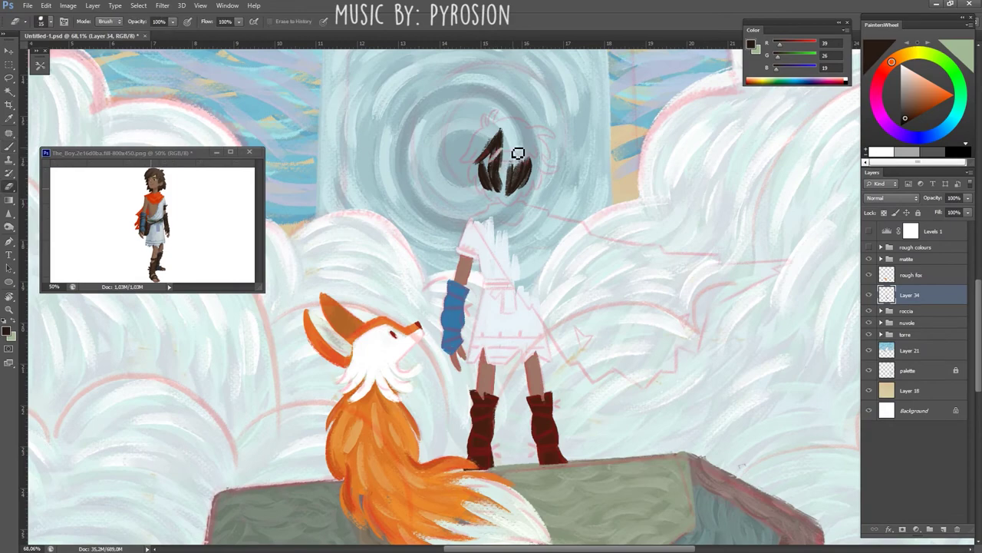
# - Fill out the boy's dark hair and extend its left and lower edges
pyautogui.press('b')
pyautogui.moveTo(499, 134)
pyautogui.mouseDown()
pyautogui.moveTo(508, 178)
pyautogui.moveTo(531, 167)
pyautogui.moveTo(495, 188)
pyautogui.moveTo(478, 145)
pyautogui.moveTo(504, 272)
pyautogui.moveTo(538, 273)
pyautogui.mouseUp()
pyautogui.press('z')
pyautogui.press('b')
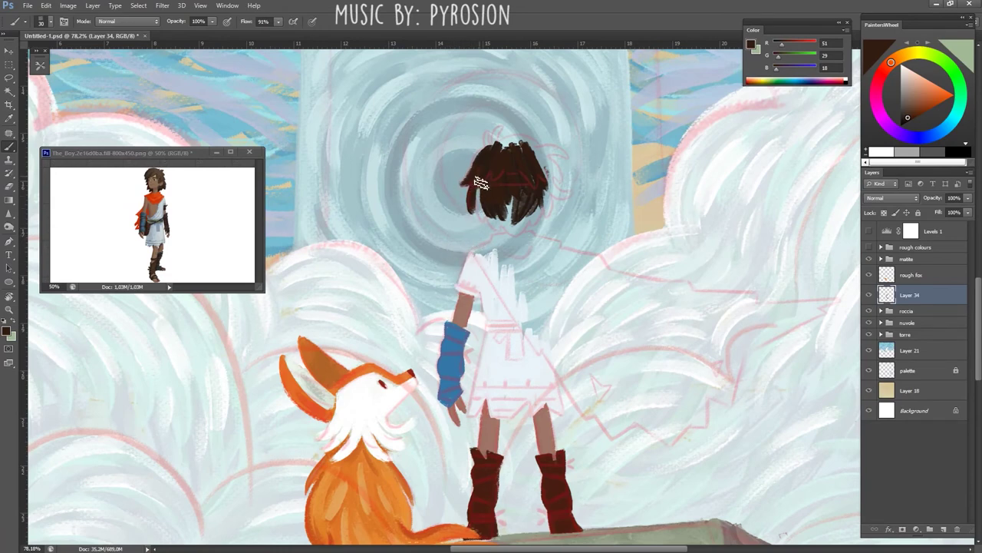
pyautogui.moveTo(480, 201); pyautogui.dragTo(489, 221)
pyautogui.moveTo(461, 188); pyautogui.dragTo(484, 164)
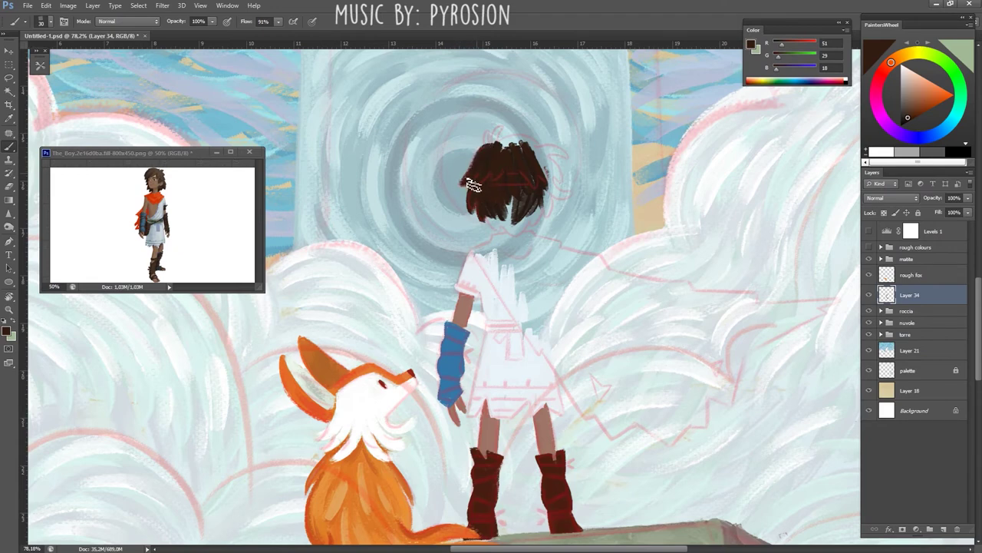
pyautogui.moveTo(490, 222)
pyautogui.mouseDown()
pyautogui.moveTo(488, 214)
pyautogui.moveTo(518, 239)
pyautogui.moveTo(533, 219)
pyautogui.moveTo(526, 188)
pyautogui.mouseUp()
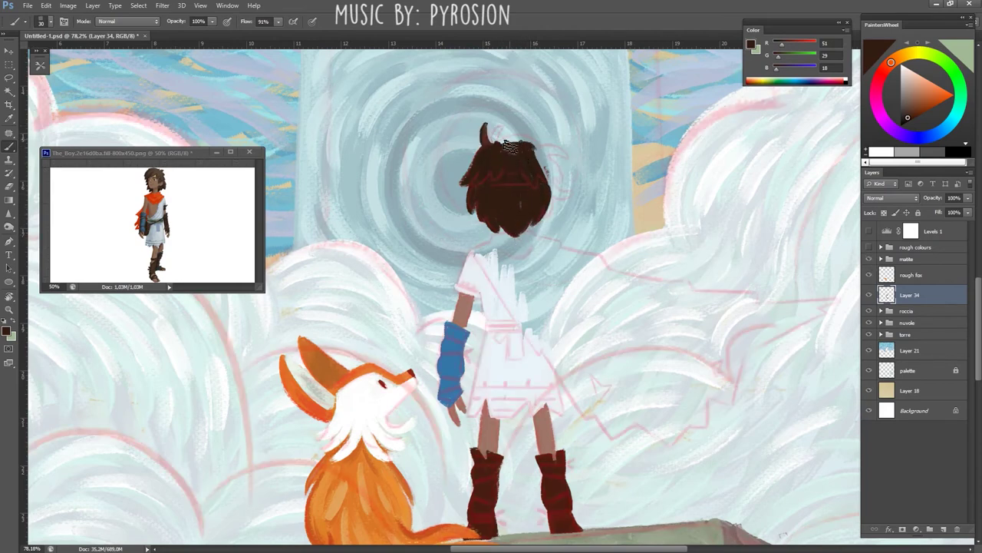
# - Add a curled cowlick on top and pointed strands on the hair's right side
pyautogui.moveTo(485, 146)
pyautogui.mouseDown()
pyautogui.moveTo(518, 135)
pyautogui.moveTo(561, 184)
pyautogui.mouseUp()
pyautogui.moveTo(537, 153)
pyautogui.mouseDown()
pyautogui.moveTo(561, 191)
pyautogui.moveTo(577, 187)
pyautogui.mouseUp()
pyautogui.press('z')
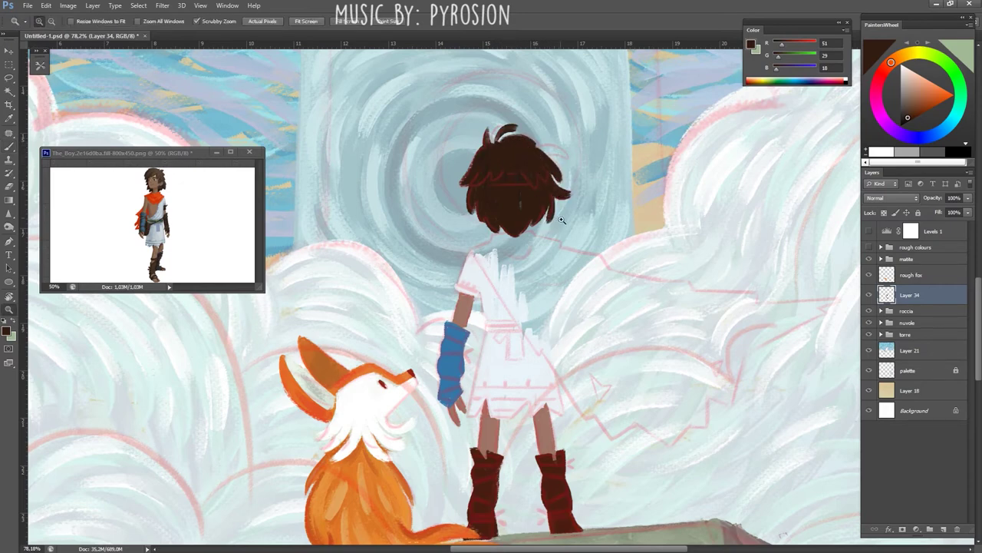
pyautogui.moveTo(710, 255); pyautogui.dragTo(630, 256)
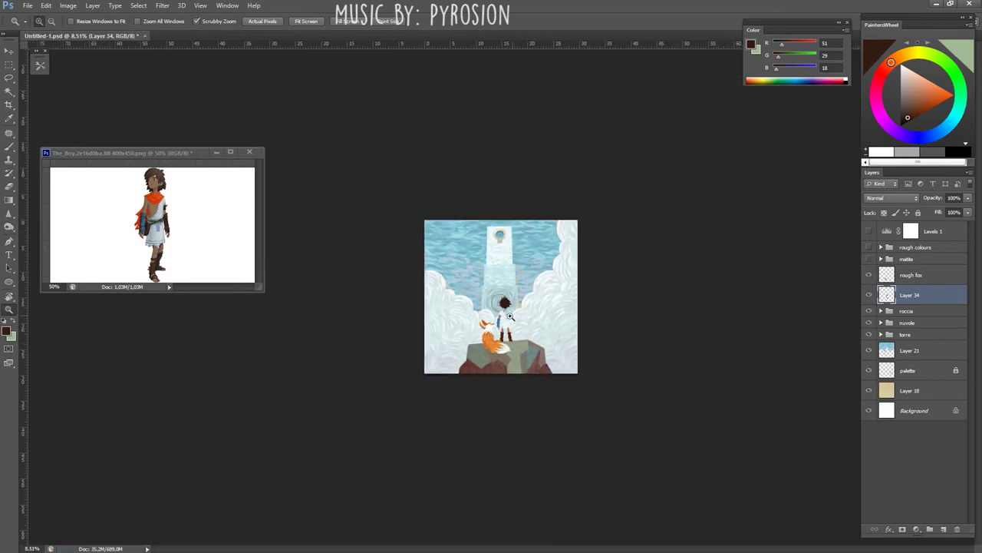
pyautogui.moveTo(499, 330); pyautogui.dragTo(585, 330)
pyautogui.press('b')
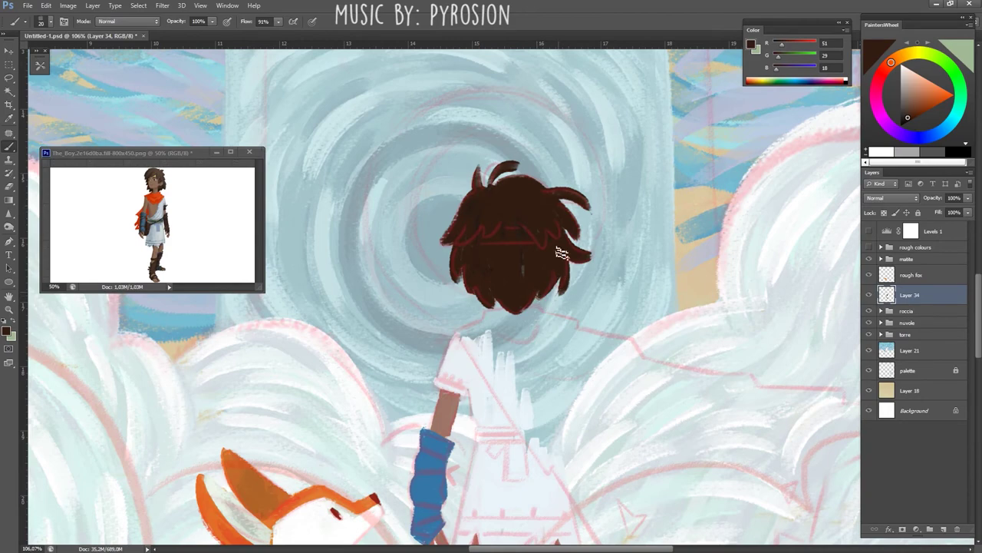
# - Darken the left edge of the hair with a long stroke
pyautogui.scroll(3, 522, 247)
pyautogui.press('e')
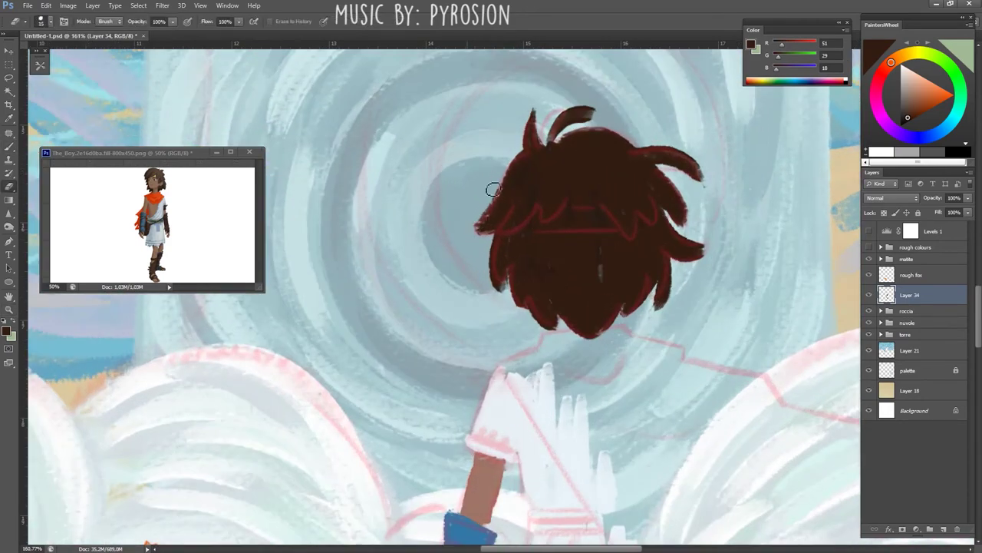
pyautogui.press('b')
pyautogui.moveTo(474, 229)
pyautogui.mouseDown()
pyautogui.moveTo(516, 178)
pyautogui.moveTo(368, 268)
pyautogui.mouseUp()
pyautogui.press('e')
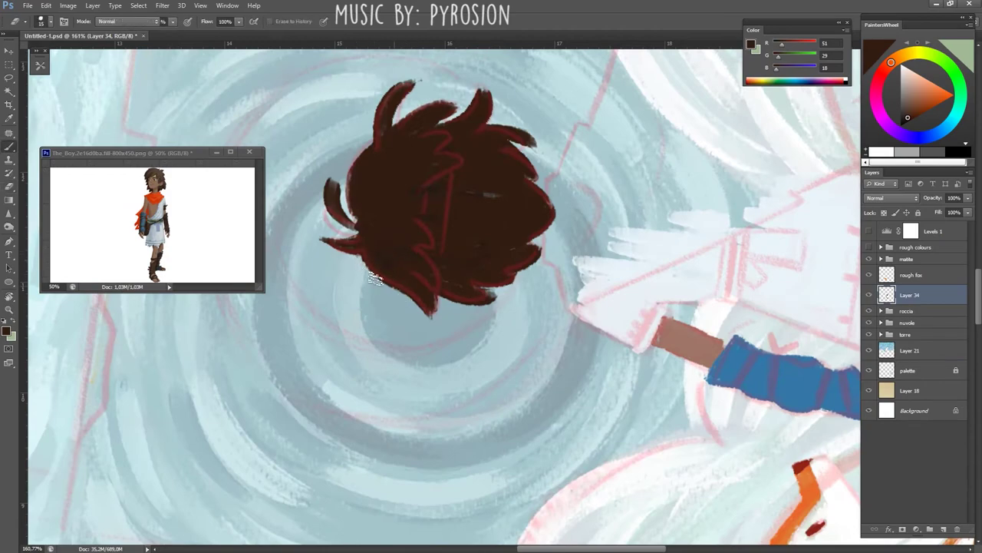
pyautogui.press('b')
# - Erase ragged hair edges, rotate the view upright, and zoom out to the whole figure
pyautogui.press('e')
pyautogui.moveTo(524, 164); pyautogui.dragTo(659, 204)
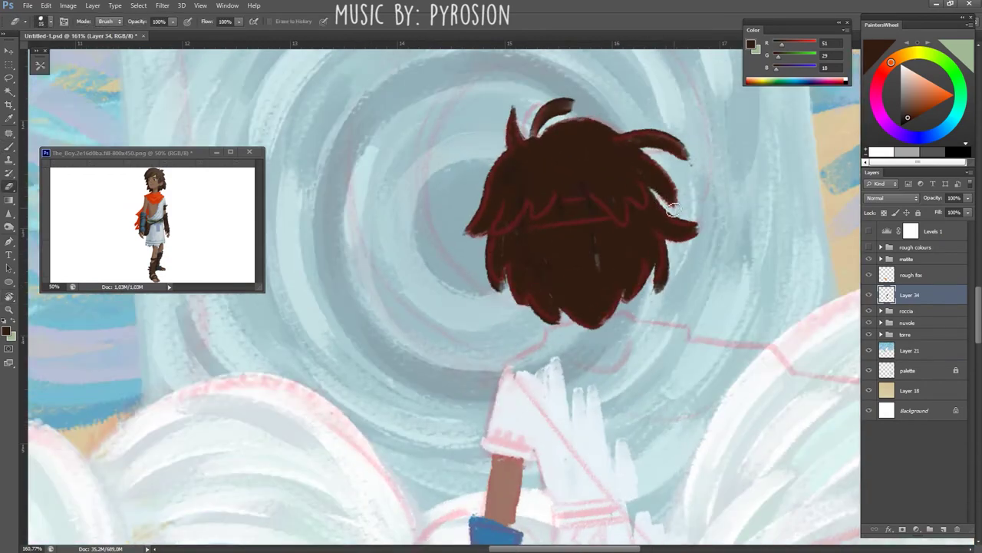
pyautogui.press('z')
pyautogui.moveTo(595, 303); pyautogui.dragTo(530, 303)
pyautogui.moveTo(199, 228); pyautogui.dragTo(238, 228)
pyautogui.press('b')
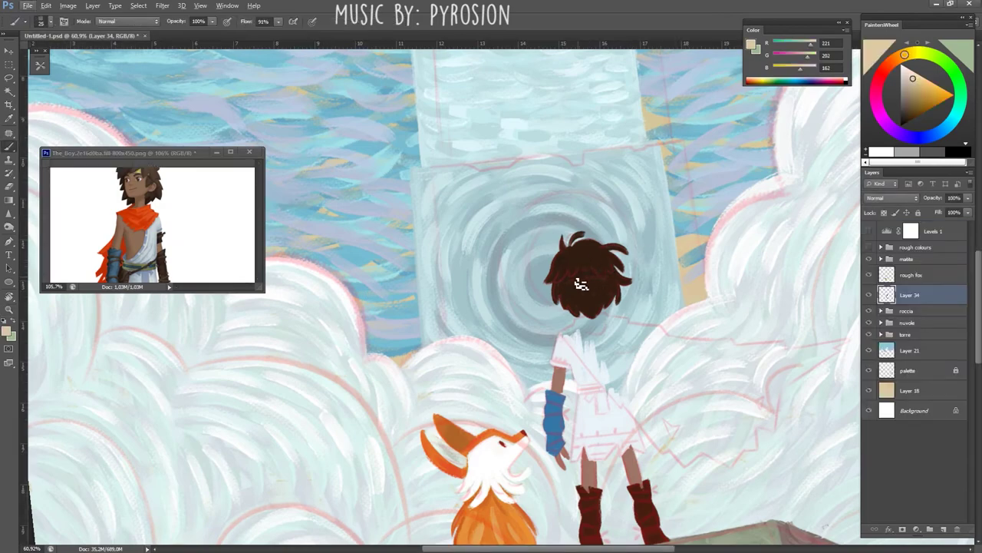
# - Paint a beige band across the boy's hair, resampling the beige to repaint it
pyautogui.moveTo(586, 278); pyautogui.dragTo(645, 278)
pyautogui.moveTo(545, 270)
pyautogui.mouseDown()
pyautogui.moveTo(637, 261)
pyautogui.moveTo(559, 285)
pyautogui.moveTo(641, 269)
pyautogui.mouseUp()
pyautogui.keyDown('alt'); pyautogui.click(603, 283); pyautogui.keyUp('alt')
pyautogui.keyDown('alt'); pyautogui.click(558, 285); pyautogui.keyUp('alt')
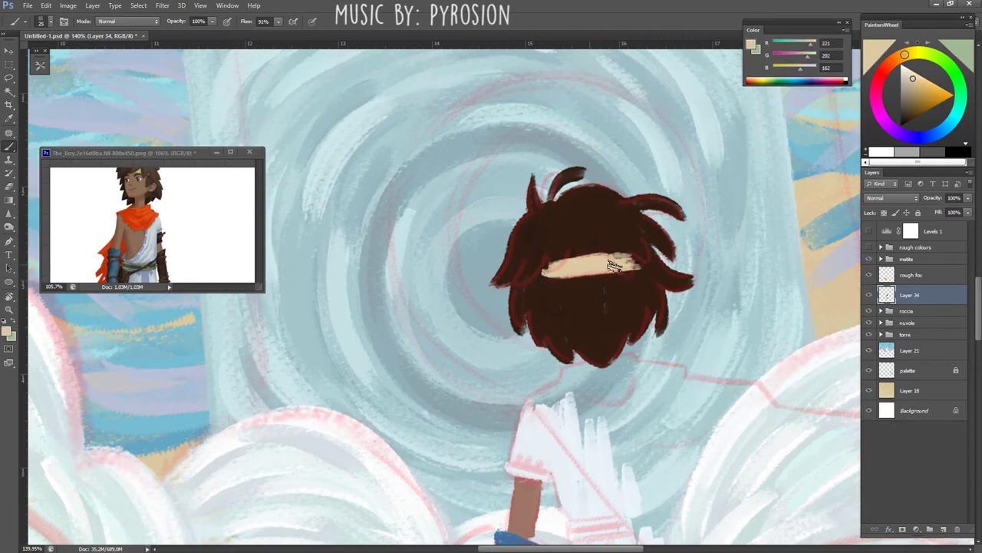
pyautogui.scroll(-3, 612, 281)
pyautogui.keyDown('alt'); pyautogui.click(591, 287); pyautogui.keyUp('alt')
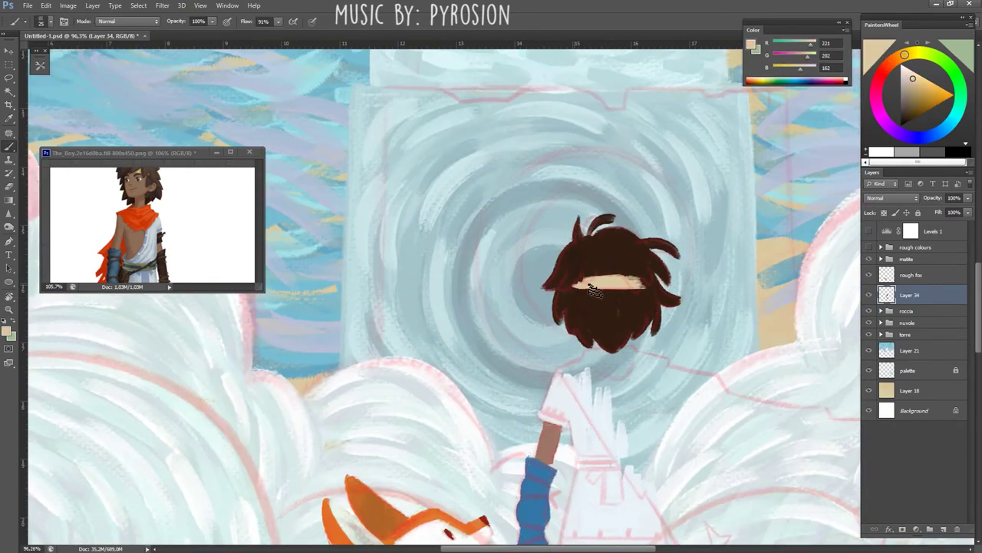
pyautogui.moveTo(584, 283); pyautogui.dragTo(638, 283)
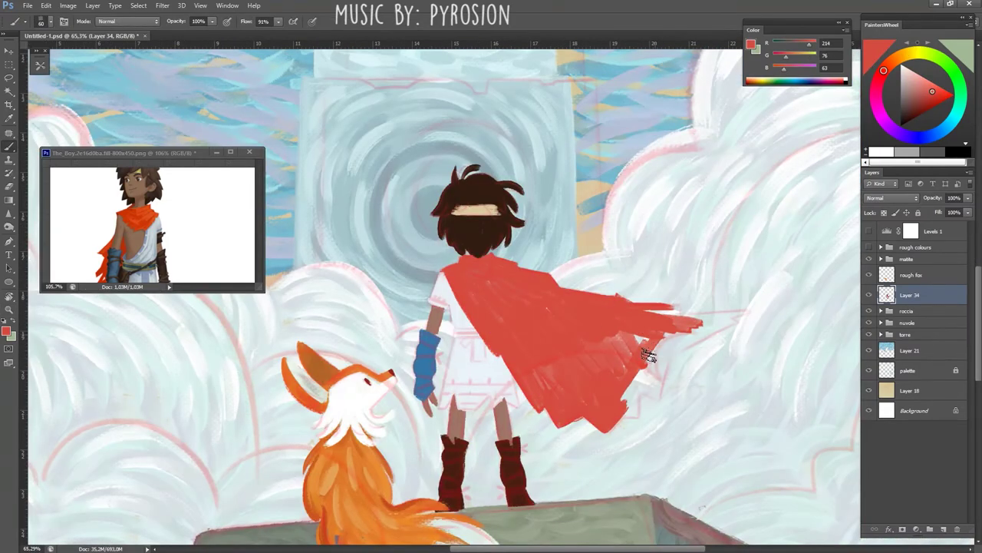
# - Extend the red cape along its lower-right edge and draw its tip out
pyautogui.moveTo(648, 355); pyautogui.dragTo(591, 370)
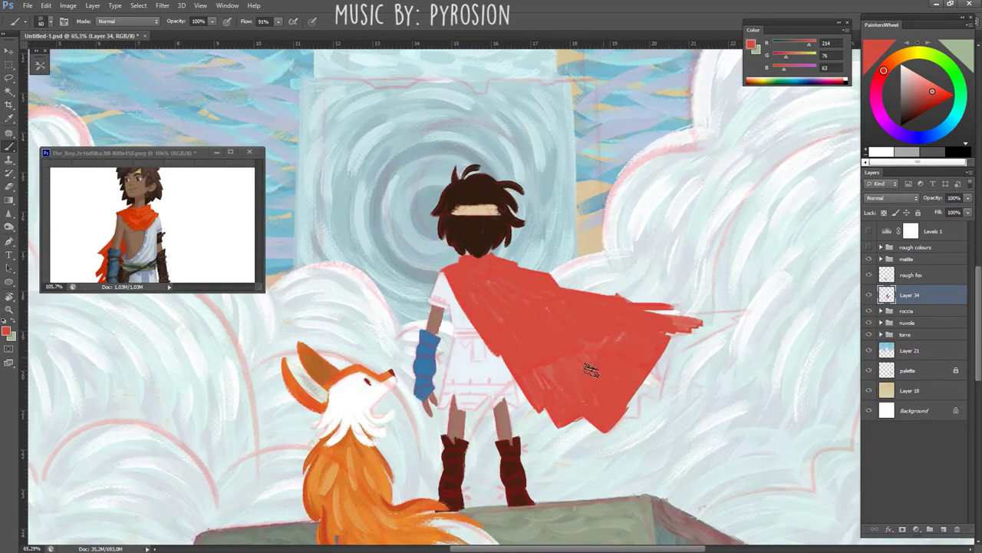
pyautogui.moveTo(620, 415)
pyautogui.mouseDown()
pyautogui.moveTo(645, 383)
pyautogui.moveTo(654, 393)
pyautogui.moveTo(466, 353)
pyautogui.mouseUp()
pyautogui.scroll(-3, 644, 394)
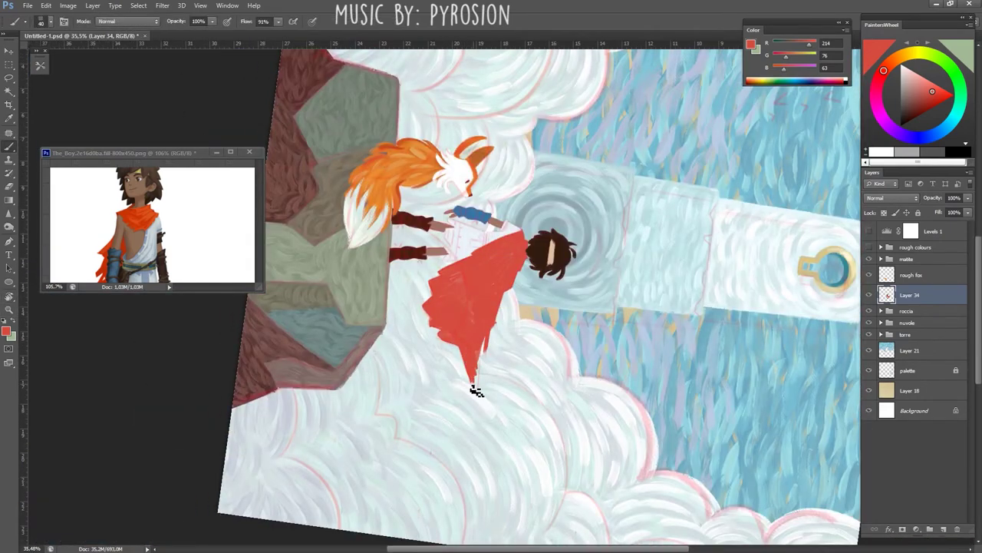
pyautogui.moveTo(473, 390)
pyautogui.mouseDown()
pyautogui.moveTo(482, 397)
pyautogui.moveTo(566, 304)
pyautogui.mouseUp()
pyautogui.scroll(2, 566, 304)
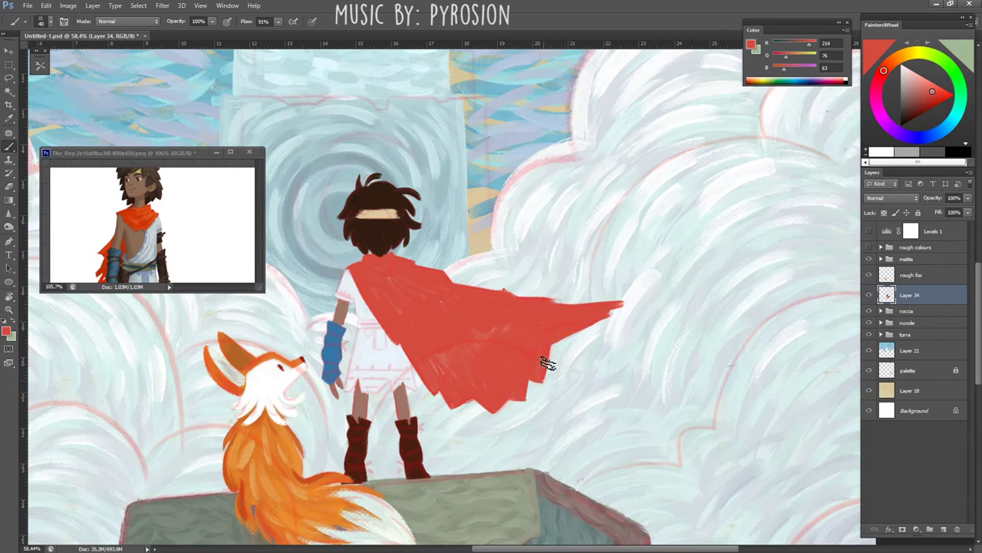
# - Trim and thin the cape's upper edge with the Eraser, then lasso the cape's tip
pyautogui.press('e')
pyautogui.scroll(-5, 478, 351)
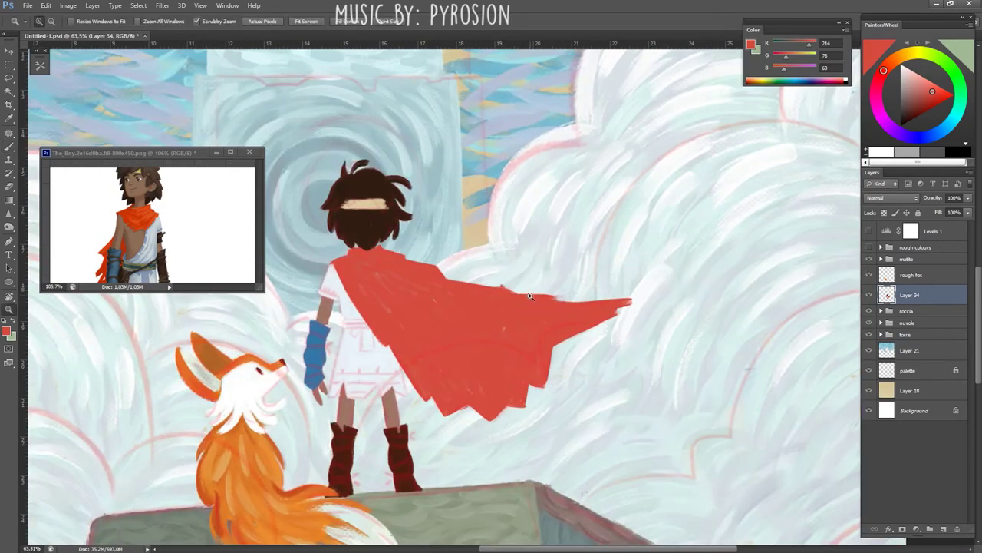
pyautogui.scroll(6, 478, 269)
pyautogui.press('b')
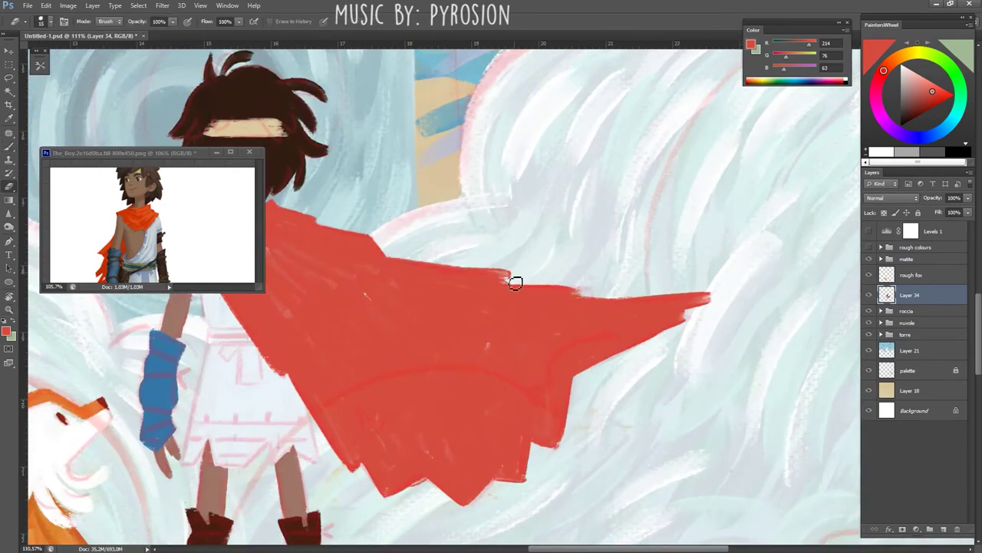
pyautogui.press('e')
pyautogui.moveTo(584, 300); pyautogui.dragTo(608, 301)
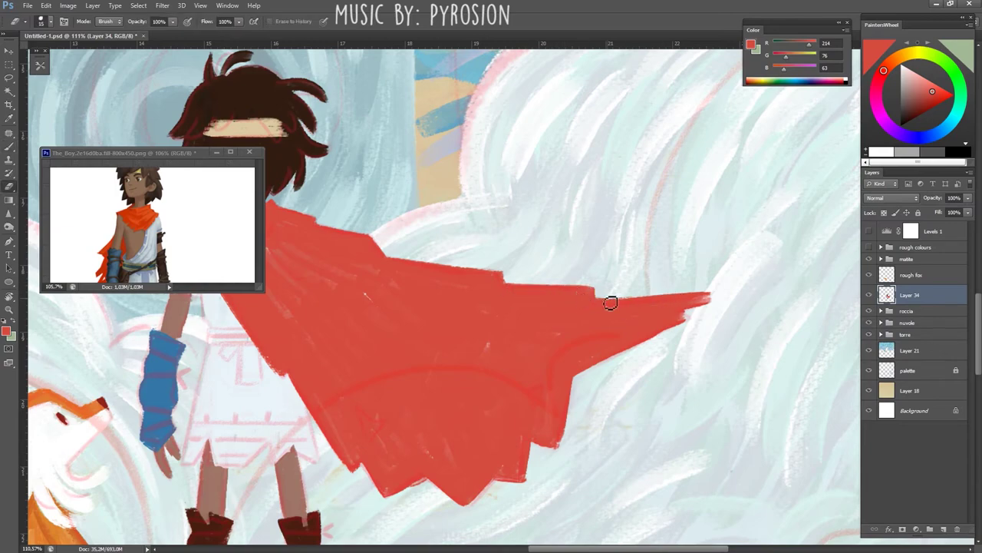
pyautogui.press('b')
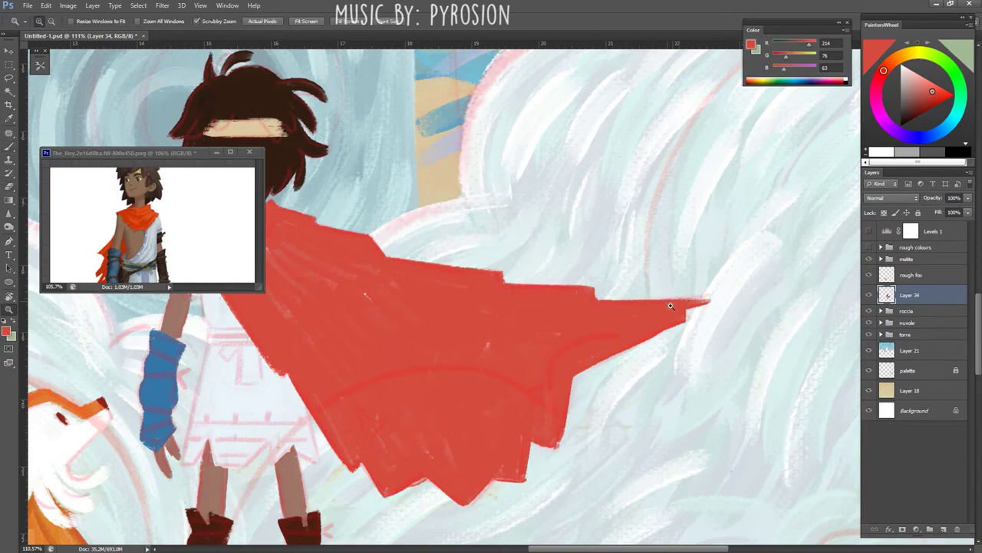
pyautogui.scroll(-5, 626, 307)
pyautogui.moveTo(675, 273)
pyautogui.mouseDown()
pyautogui.moveTo(607, 387)
pyautogui.moveTo(707, 407)
pyautogui.mouseUp()
# - Shift the selected cape tip to the right and deselect it
pyautogui.press('v')
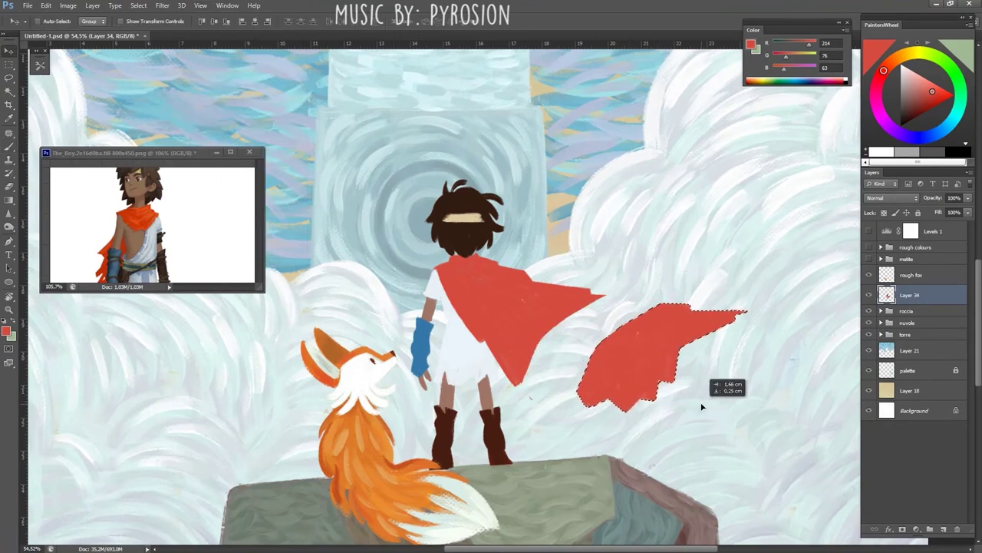
pyautogui.hotkey('ctrl', 'd')
pyautogui.scroll(-3, 706, 407)
pyautogui.scroll(4, 519, 412)
# - Show the matite sketch layer and paint red to join and fill the cape pieces
pyautogui.press('e')
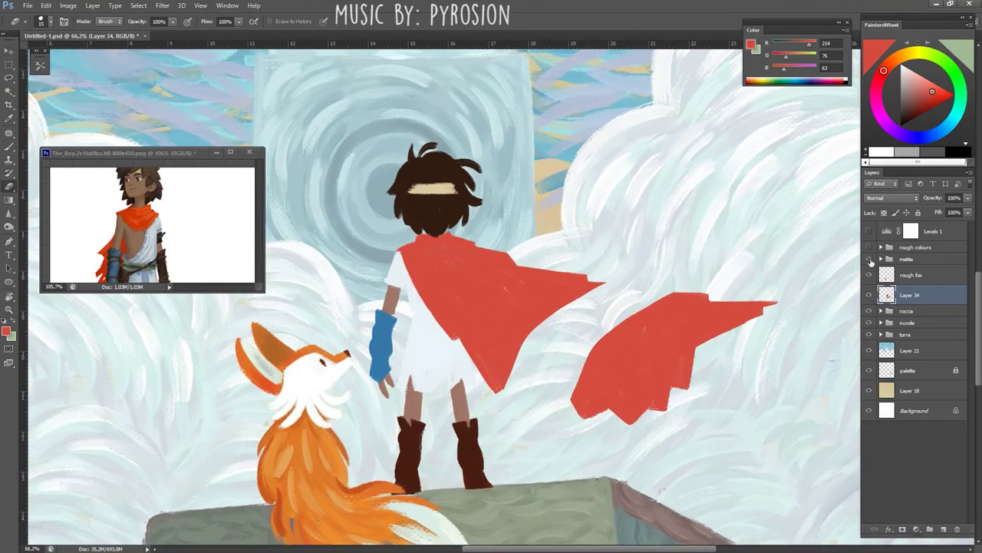
pyautogui.click(870, 260)
pyautogui.press('b')
pyautogui.moveTo(509, 381)
pyautogui.mouseDown()
pyautogui.moveTo(527, 406)
pyautogui.moveTo(568, 406)
pyautogui.moveTo(601, 347)
pyautogui.mouseUp()
pyautogui.moveTo(545, 326); pyautogui.dragTo(605, 306)
pyautogui.moveTo(568, 400)
pyautogui.mouseDown()
pyautogui.moveTo(511, 340)
pyautogui.moveTo(559, 333)
pyautogui.moveTo(549, 322)
pyautogui.moveTo(634, 295)
pyautogui.moveTo(599, 286)
pyautogui.moveTo(641, 299)
pyautogui.moveTo(700, 298)
pyautogui.mouseUp()
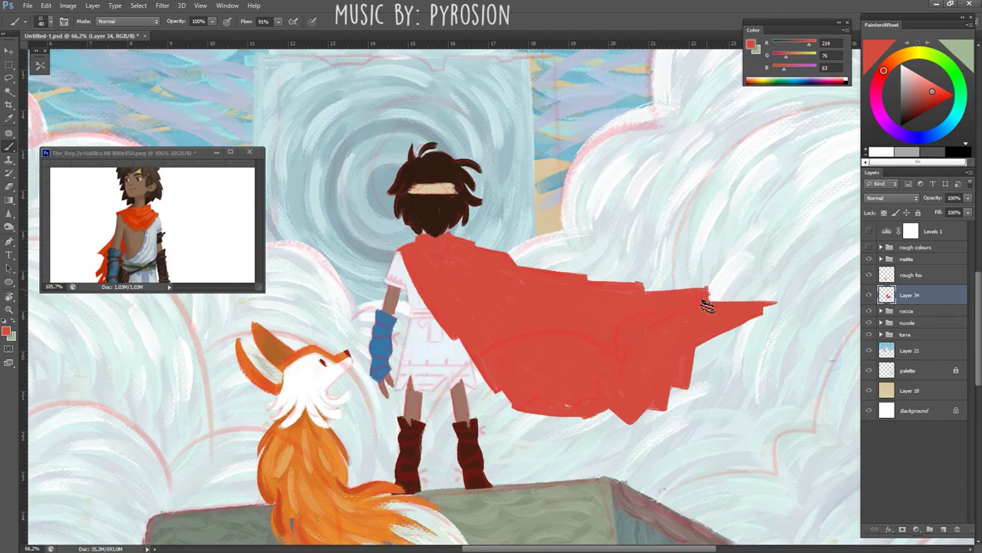
# - Zoom in on the cape's upper edge and rotate the view about 60° for touch-ups
pyautogui.press('e')
pyautogui.moveTo(638, 284); pyautogui.dragTo(650, 284)
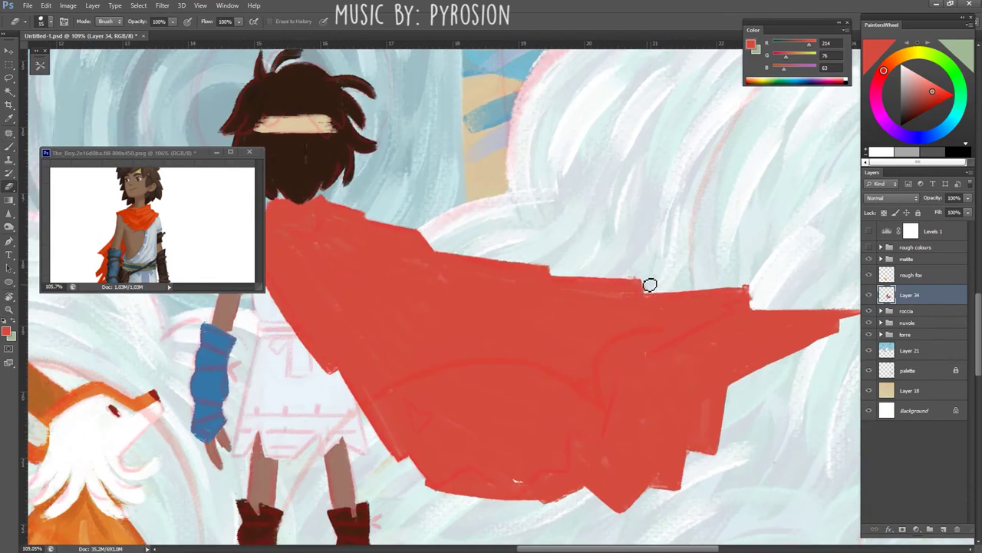
pyautogui.press('r')
pyautogui.moveTo(741, 295)
pyautogui.mouseDown()
pyautogui.moveTo(662, 471)
pyautogui.moveTo(600, 396)
pyautogui.moveTo(768, 301)
pyautogui.moveTo(750, 273)
pyautogui.mouseUp()
pyautogui.press('b')
pyautogui.press('r')
pyautogui.press('b')
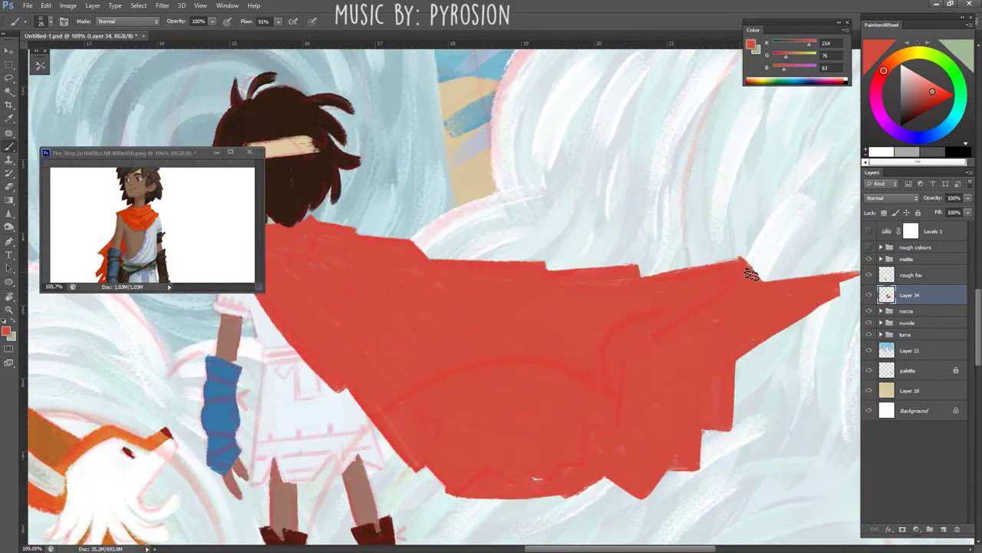
pyautogui.press('e')
pyautogui.press('b')
pyautogui.press('e')
pyautogui.press('b')
# - Zoom out to see the cape in context, rotate the view, then reset it upright
pyautogui.press('z')
pyautogui.moveTo(763, 281)
pyautogui.mouseDown()
pyautogui.moveTo(621, 410)
pyautogui.moveTo(583, 392)
pyautogui.moveTo(632, 413)
pyautogui.moveTo(757, 368)
pyautogui.moveTo(647, 176)
pyautogui.mouseUp()
pyautogui.press('r')
pyautogui.press('b')
pyautogui.press('e')
pyautogui.press('r')
pyautogui.press('b')
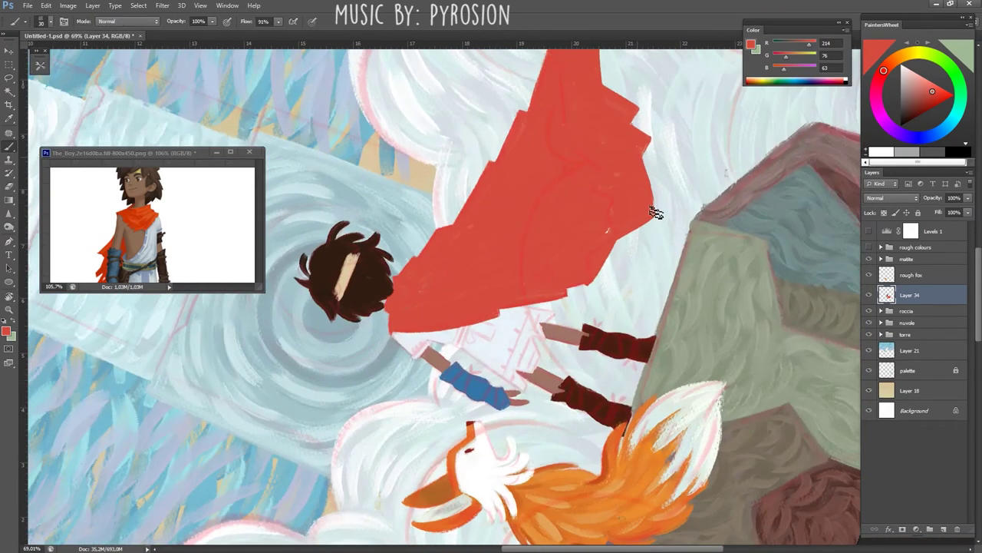
pyautogui.press('r')
pyautogui.moveTo(657, 221); pyautogui.dragTo(491, 406)
pyautogui.press('b')
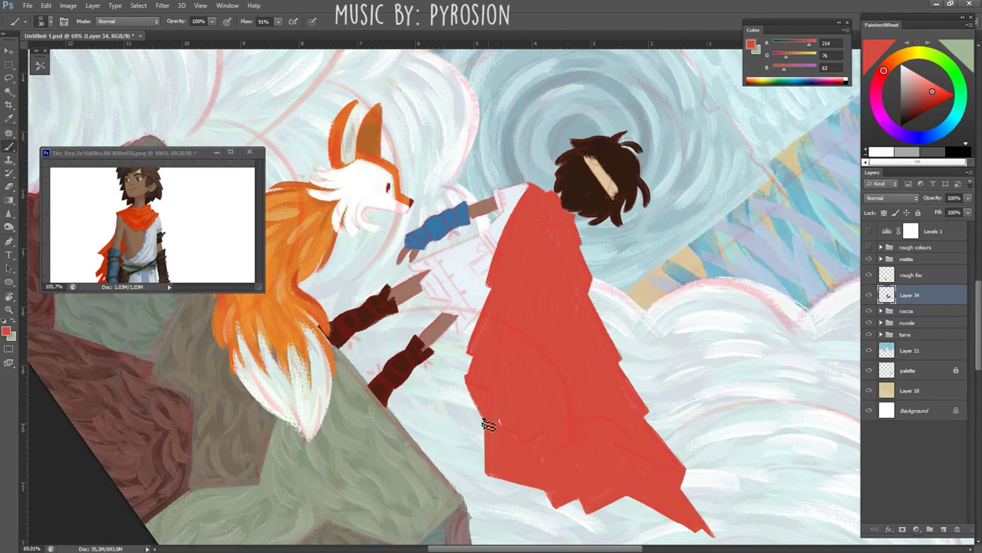
pyautogui.press('r')
pyautogui.press('Escape')
# - Zoom out to the whole painting and erase to enlarge the white notch in the cape edge
pyautogui.scroll(-5, 566, 338)
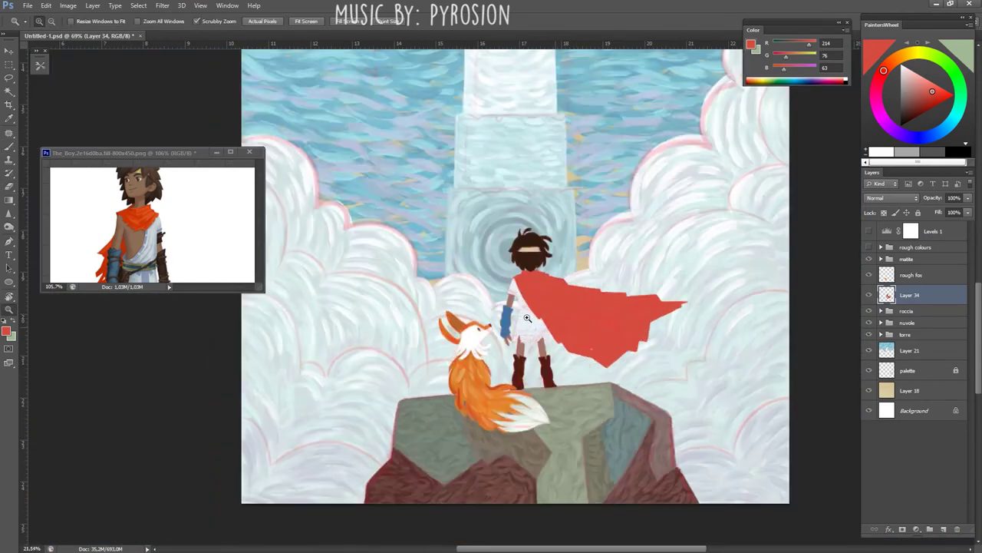
pyautogui.press('z')
pyautogui.scroll(5, 566, 338)
pyautogui.press('e')
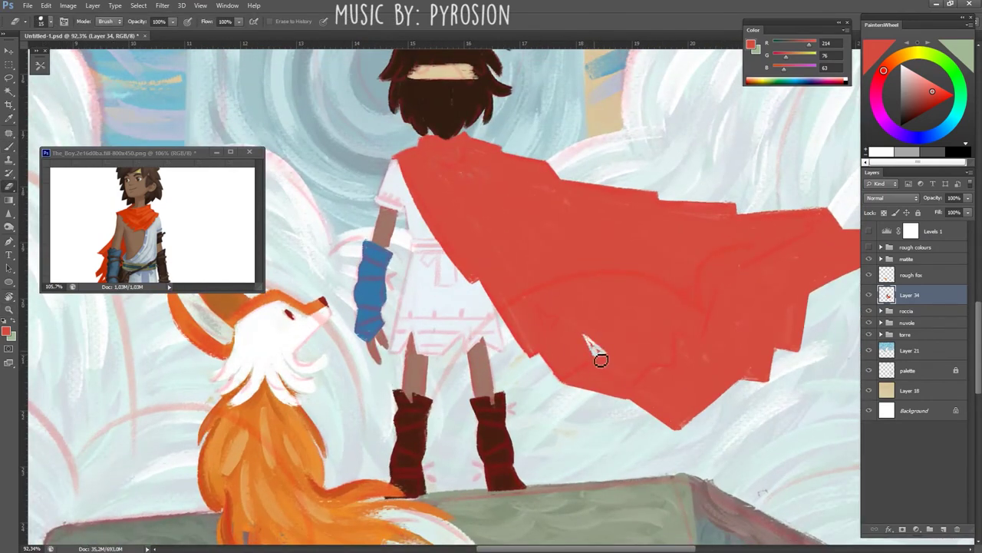
pyautogui.moveTo(601, 360); pyautogui.dragTo(588, 345)
pyautogui.press('b')
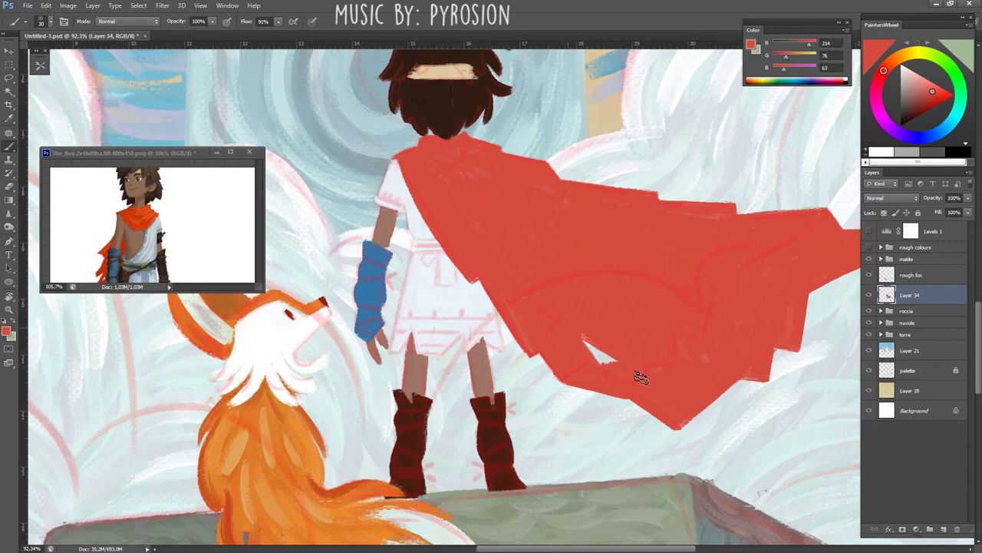
# - Erase a thin sliver into the cape, then brush red over the white notch
pyautogui.scroll(-4, 603, 370)
pyautogui.scroll(4, 686, 340)
pyautogui.scroll(2, 686, 340)
pyautogui.press('e')
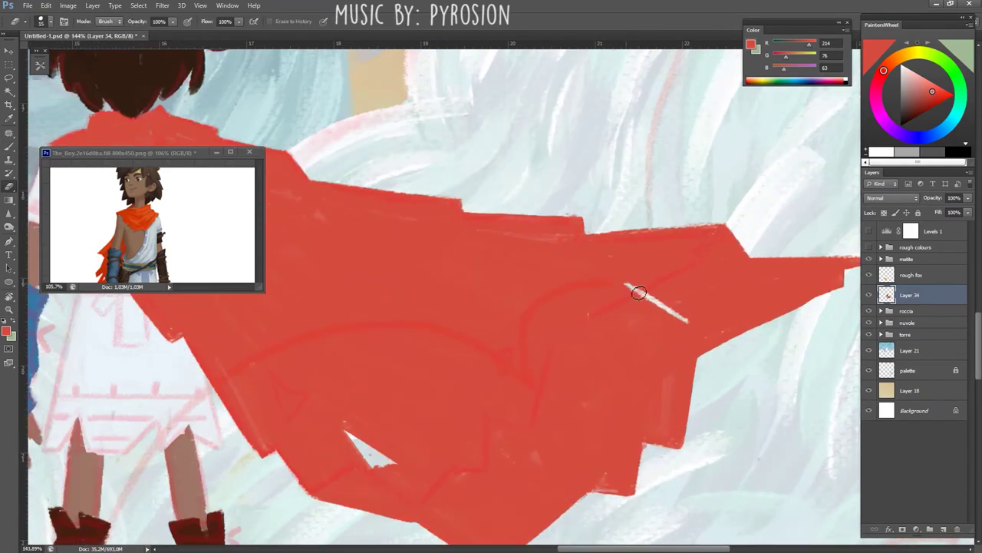
pyautogui.moveTo(625, 284)
pyautogui.mouseDown()
pyautogui.moveTo(726, 306)
pyautogui.moveTo(691, 316)
pyautogui.mouseUp()
pyautogui.press('b')
pyautogui.moveTo(629, 281); pyautogui.dragTo(647, 293)
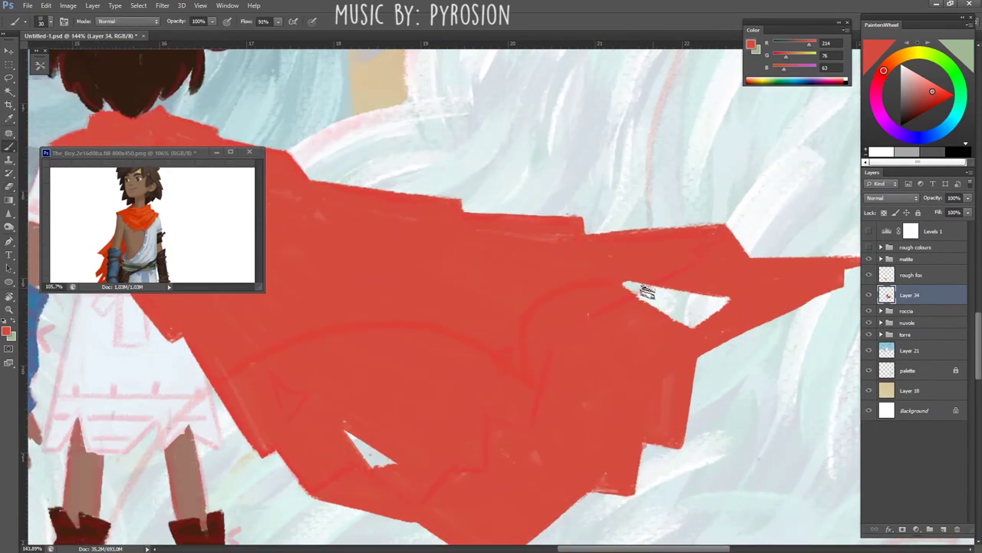
pyautogui.moveTo(693, 333); pyautogui.dragTo(724, 308)
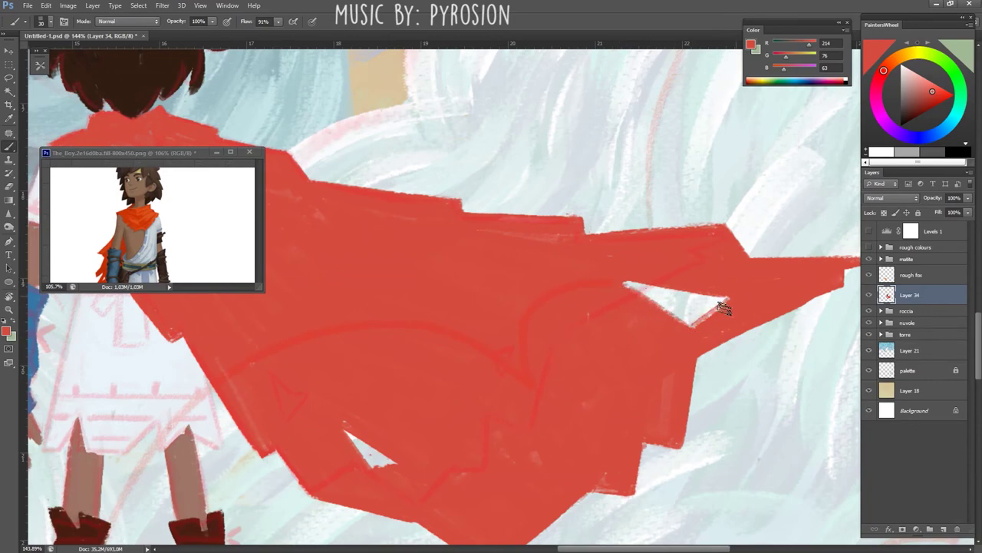
# - Turn the canvas view roughly upside down
pyautogui.scroll(-2, 723, 307)
pyautogui.scroll(-2, 723, 307)
pyautogui.scroll(3, 552, 386)
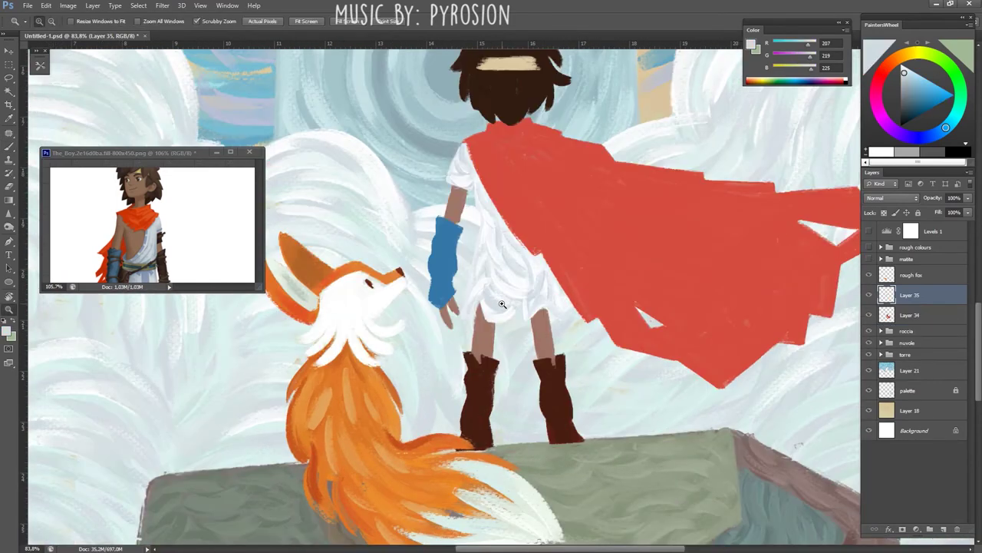
pyautogui.press('r')
pyautogui.moveTo(503, 301); pyautogui.dragTo(471, 220)
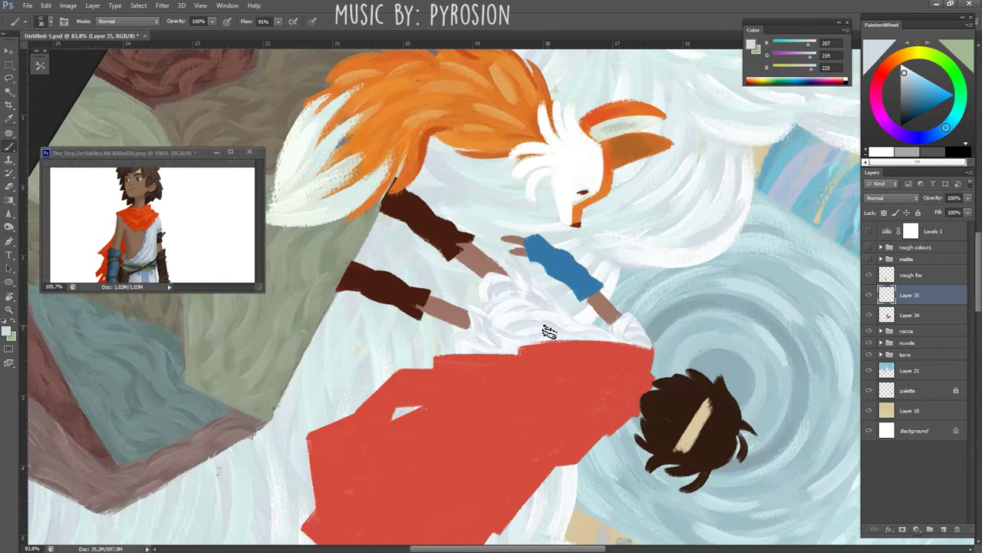
# - Pick a darker blue-grey paint colour and add new Layer 36 above Layer 35
pyautogui.press('Escape')
pyautogui.scroll(-3, 511, 259)
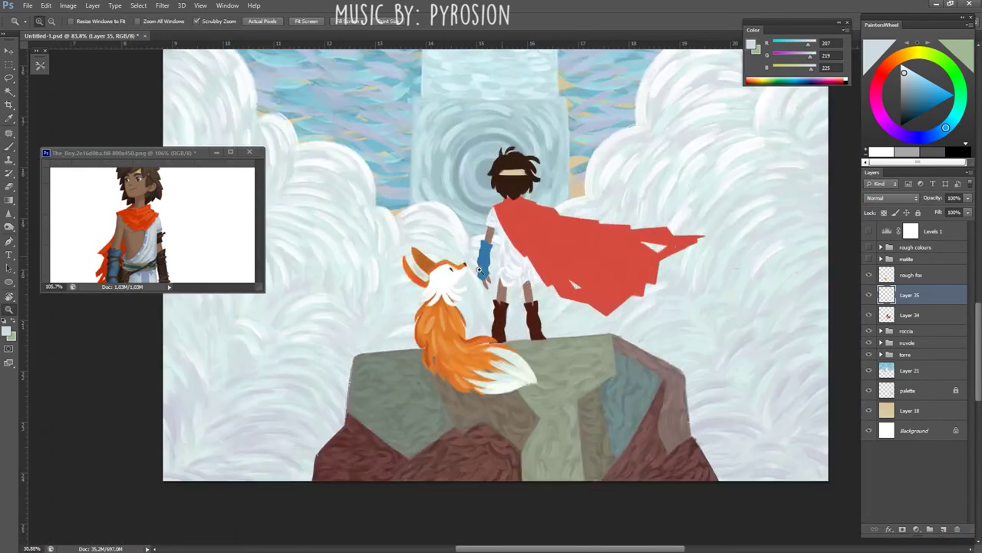
pyautogui.scroll(3, 510, 259)
pyautogui.keyDown('alt'); pyautogui.click(510, 259); pyautogui.keyUp('alt')
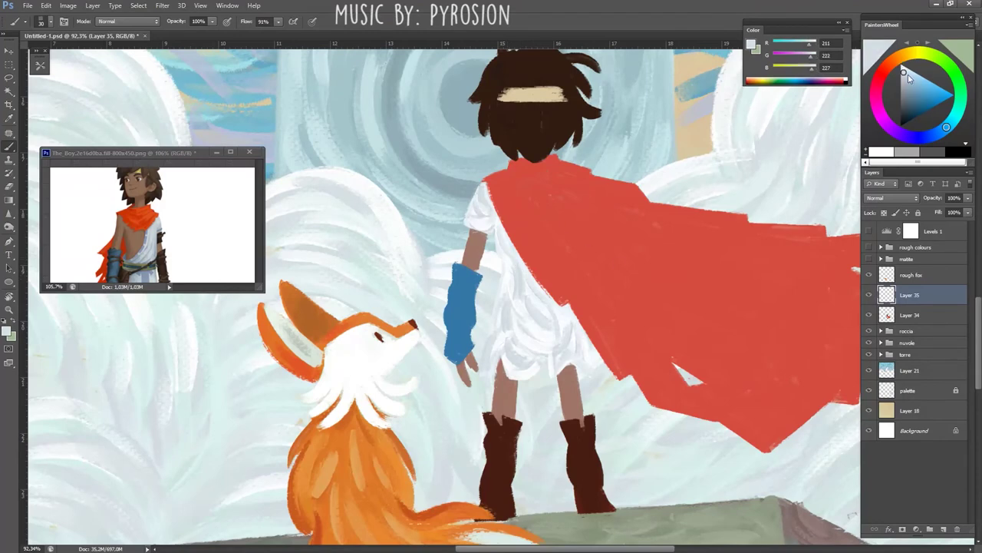
pyautogui.click(943, 528)
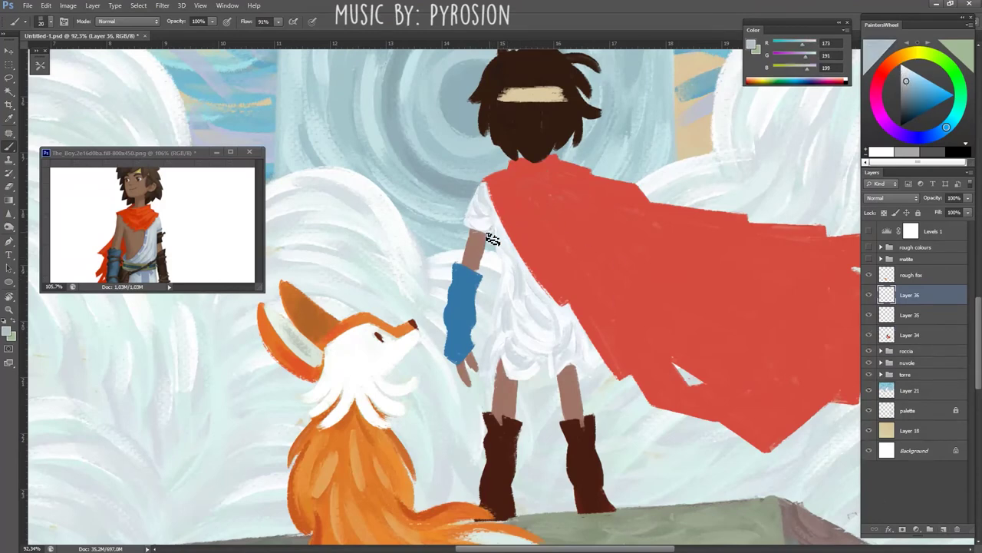
# - Zoom out to the boy, fox and rock, reset the view rotation, and view the whole painting
pyautogui.press('z')
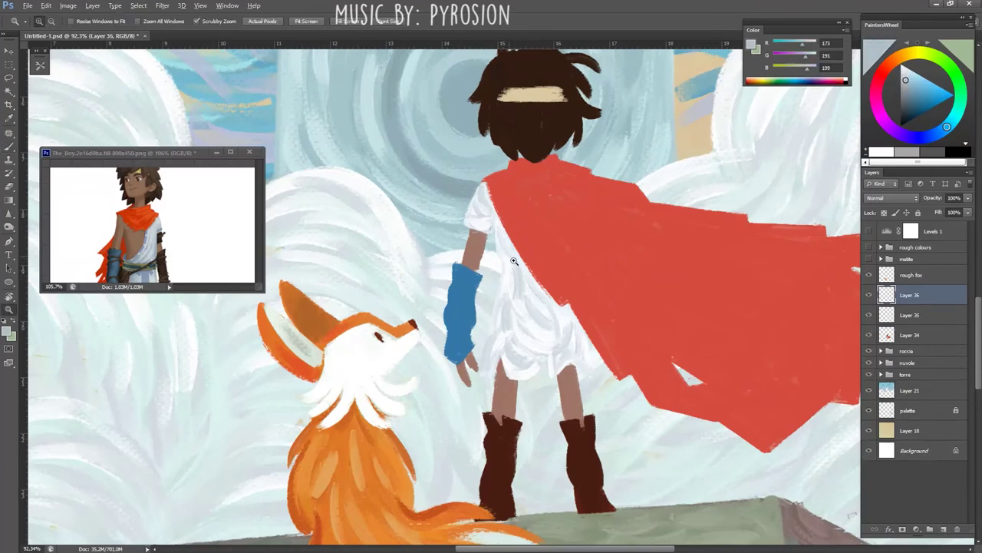
pyautogui.moveTo(514, 261)
pyautogui.mouseDown()
pyautogui.moveTo(552, 336)
pyautogui.moveTo(571, 217)
pyautogui.moveTo(512, 305)
pyautogui.mouseUp()
pyautogui.press('r')
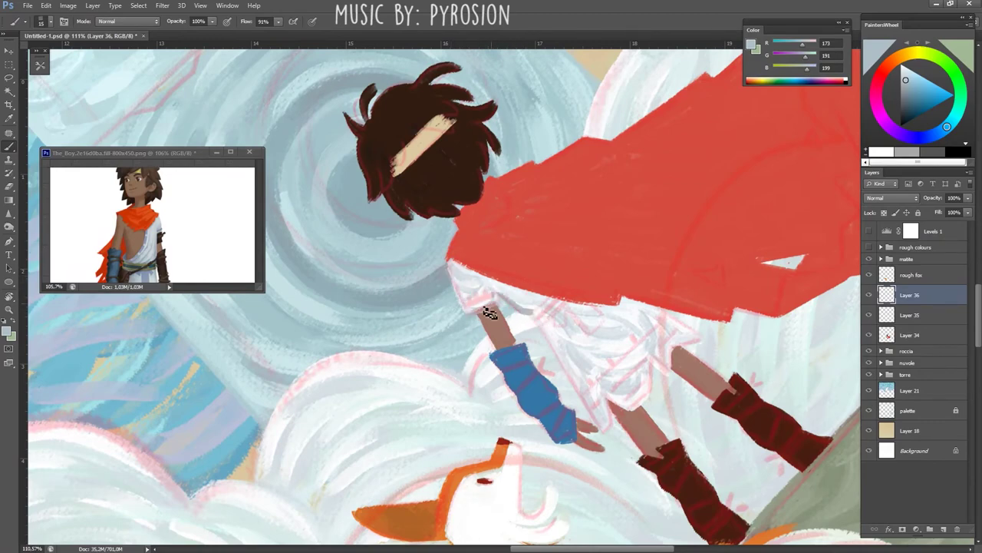
pyautogui.press('Escape')
pyautogui.moveTo(637, 369)
pyautogui.mouseDown()
pyautogui.moveTo(454, 287)
pyautogui.moveTo(521, 353)
pyautogui.moveTo(514, 334)
pyautogui.mouseUp()
pyautogui.scroll(1, 493, 415)
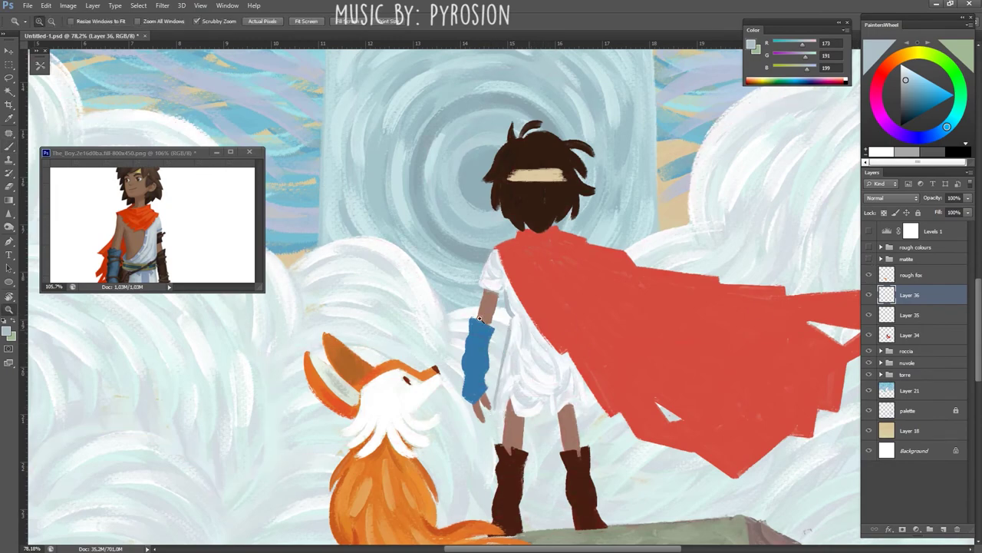
pyautogui.scroll(-3, 507, 407)
pyautogui.scroll(3, 530, 395)
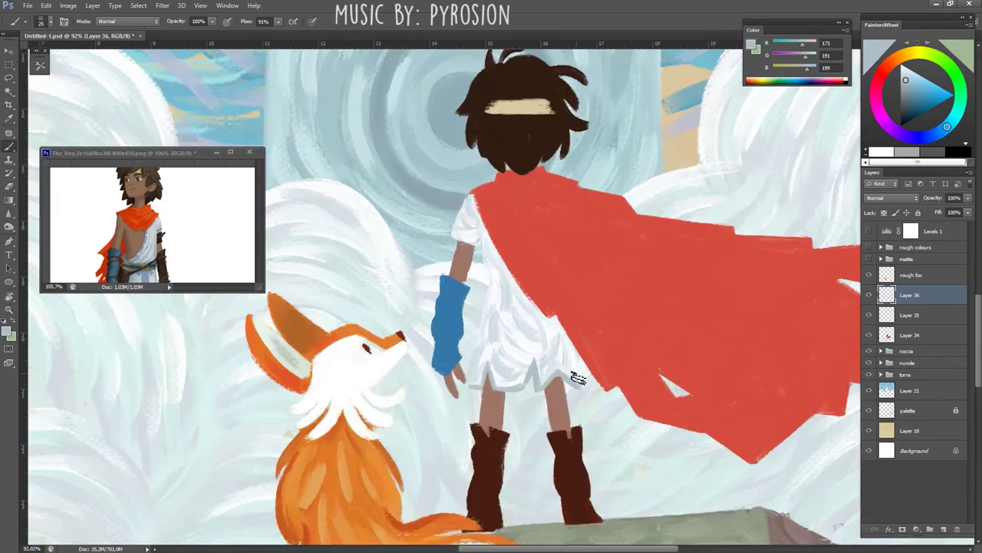
# - Show the rough fox sketch lines and set the brush size to 25
pyautogui.press('z')
pyautogui.scroll(-3, 387, 295)
pyautogui.scroll(4, 348, 305)
pyautogui.click(869, 275)
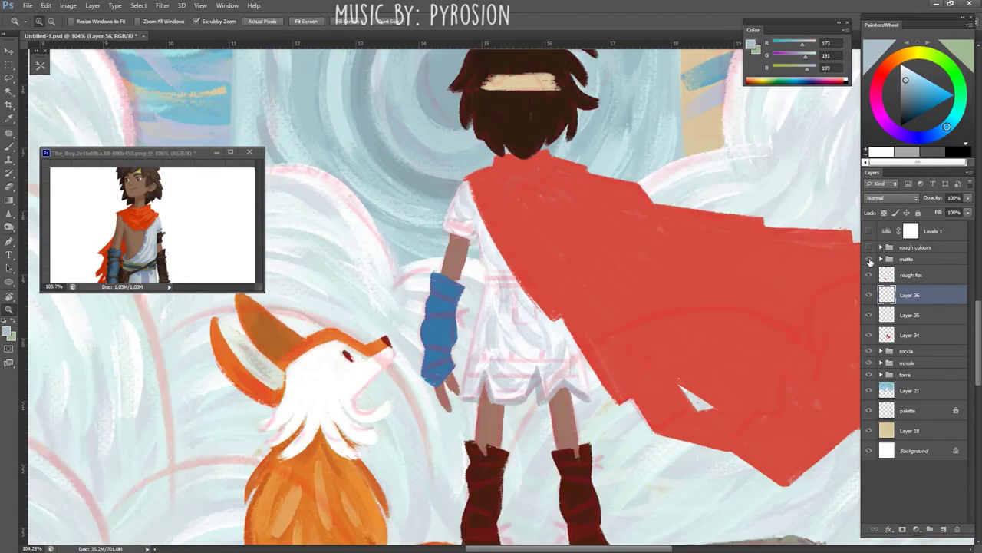
pyautogui.press('b')
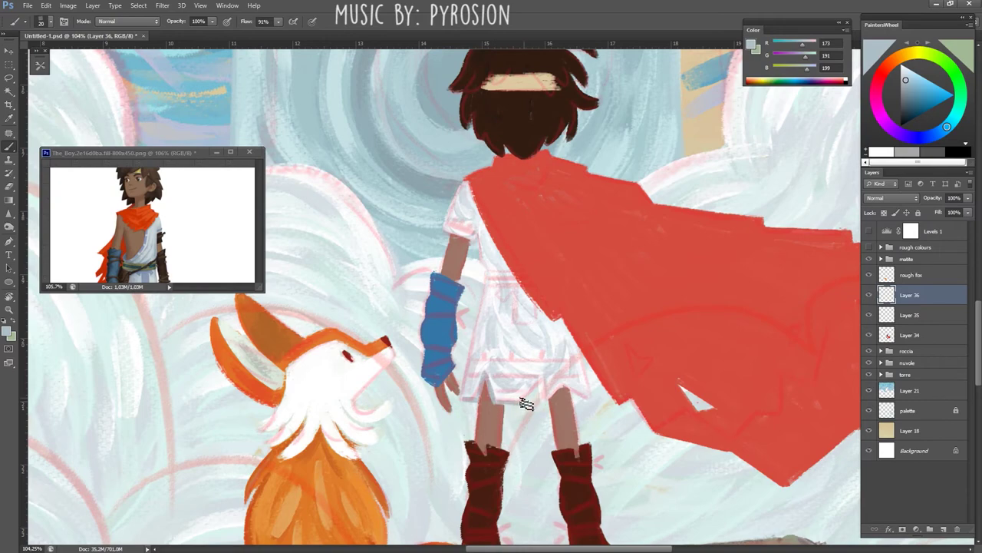
pyautogui.press(']')
pyautogui.press('[')
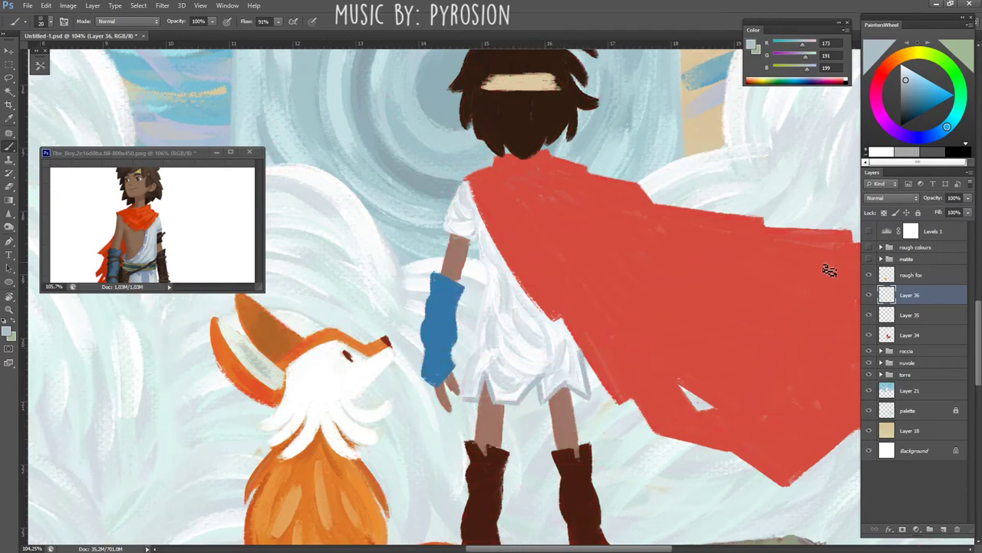
pyautogui.press('z')
pyautogui.moveTo(492, 307); pyautogui.dragTo(459, 243)
# - Reset the view rotation, add a new layer above Layer 36, and zoom in on the boy
pyautogui.press('r')
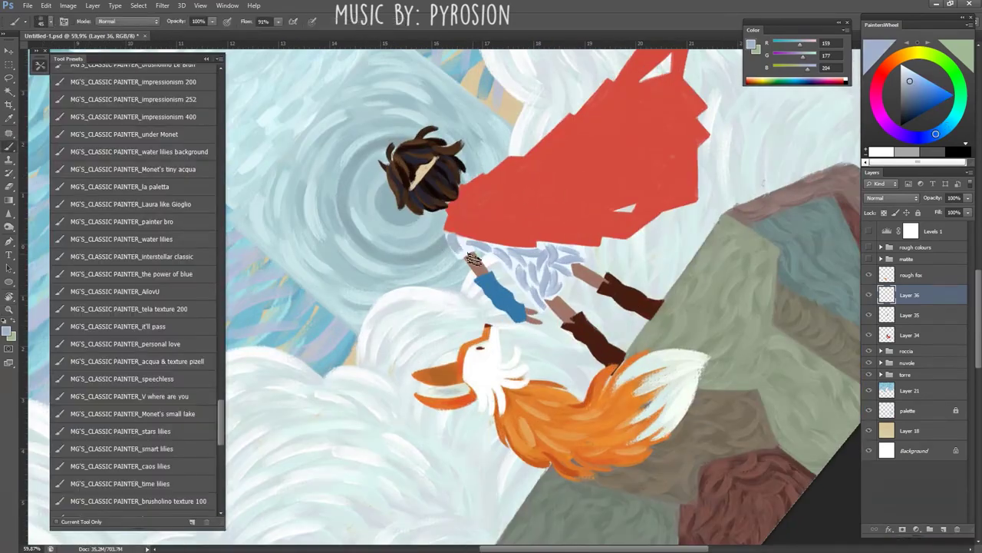
pyautogui.press('Escape')
pyautogui.hotkey('ctrl', 'shift', 'alt', 'n')
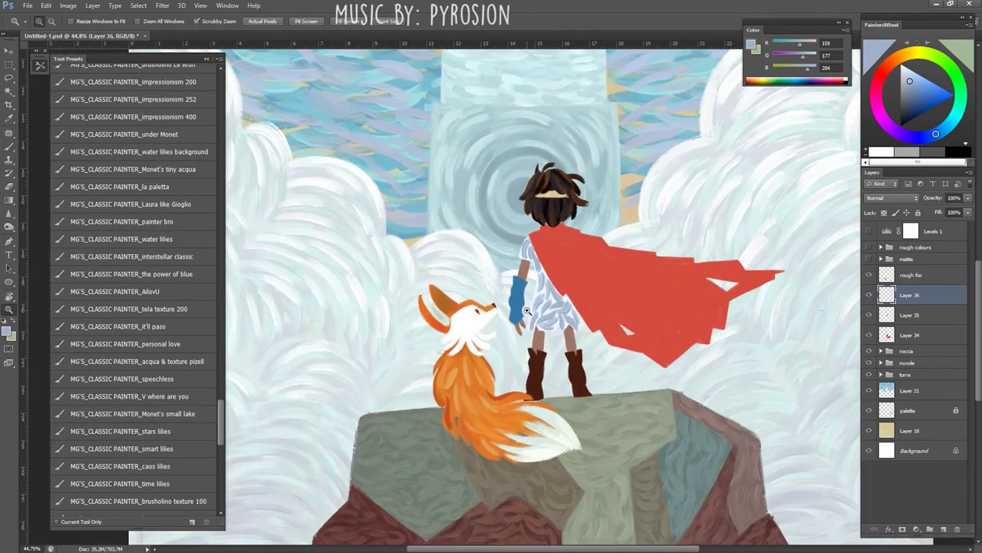
pyautogui.press('z')
pyautogui.moveTo(476, 261); pyautogui.dragTo(536, 419)
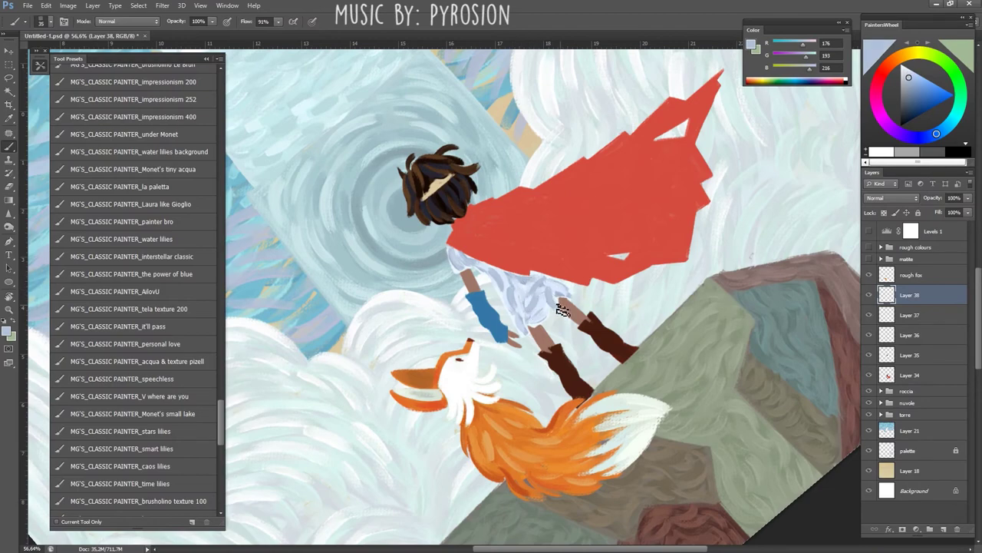
# - Sample a pale blue-grey from the robe, then brush the waist belt and hem shading
pyautogui.keyDown('alt'); pyautogui.click(533, 319); pyautogui.keyUp('alt')
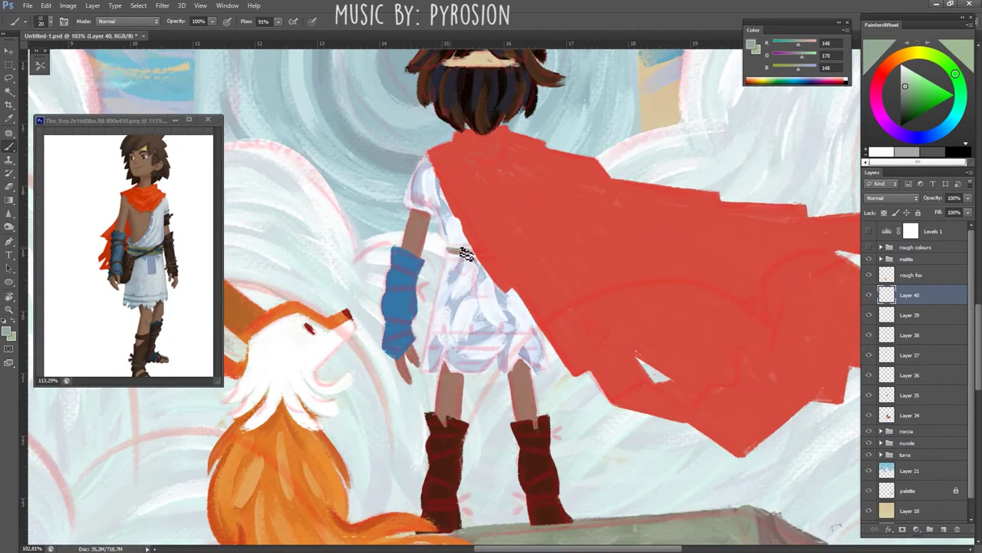
pyautogui.moveTo(451, 261); pyautogui.dragTo(464, 256)
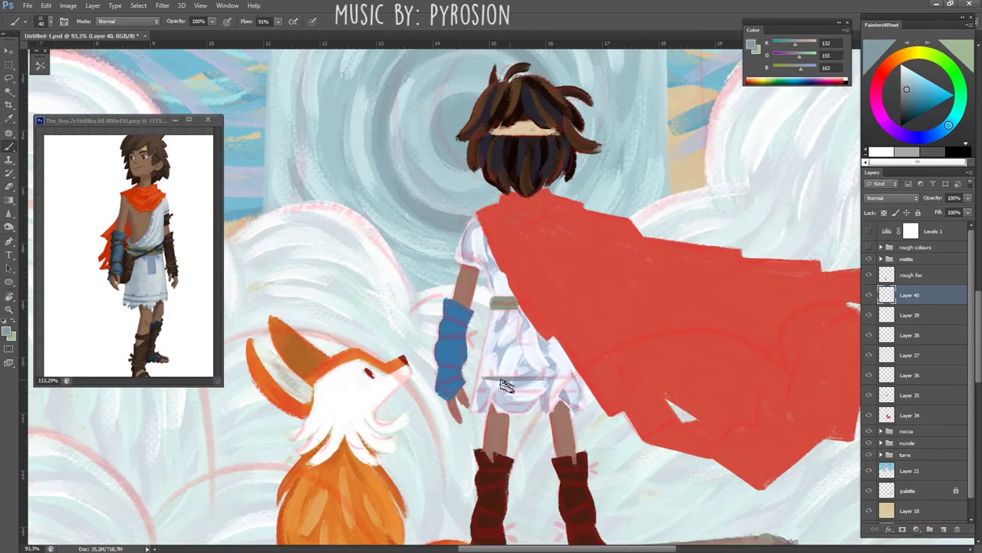
pyautogui.moveTo(497, 384); pyautogui.dragTo(578, 393)
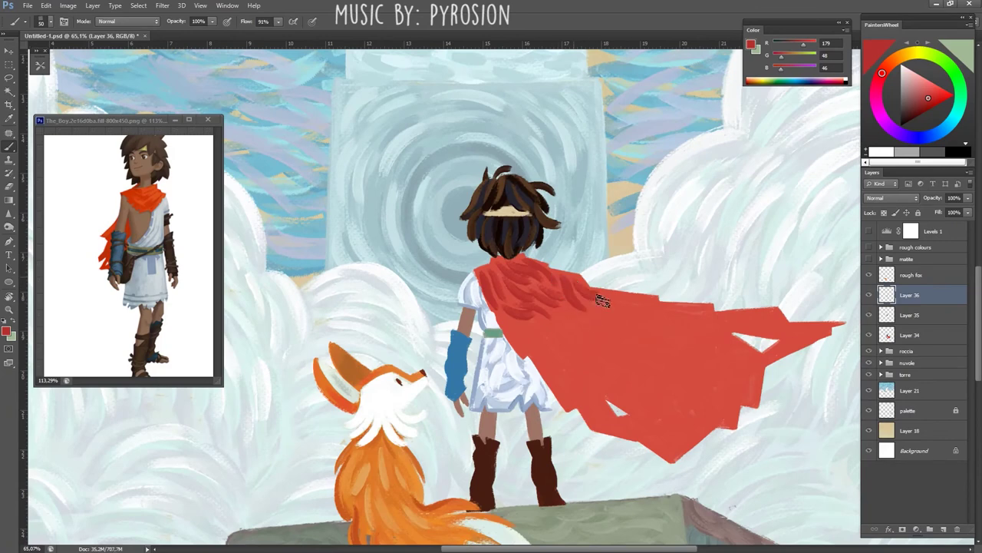
# - Paint darker red strokes from the cape's shoulder down to its lower edge
pyautogui.moveTo(562, 307)
pyautogui.mouseDown()
pyautogui.moveTo(508, 326)
pyautogui.moveTo(554, 338)
pyautogui.moveTo(582, 404)
pyautogui.mouseUp()
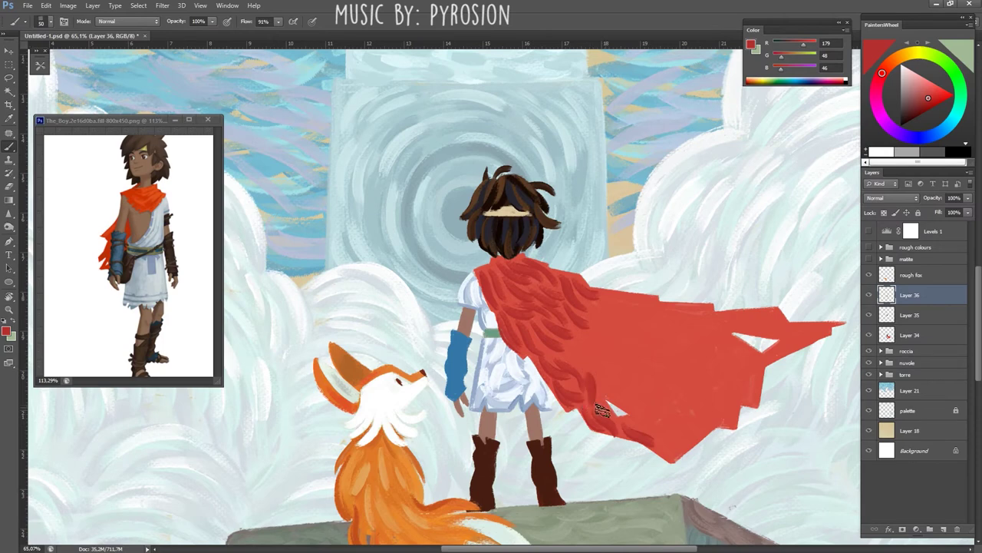
pyautogui.moveTo(603, 411)
pyautogui.mouseDown()
pyautogui.moveTo(629, 403)
pyautogui.moveTo(668, 453)
pyautogui.moveTo(691, 445)
pyautogui.mouseUp()
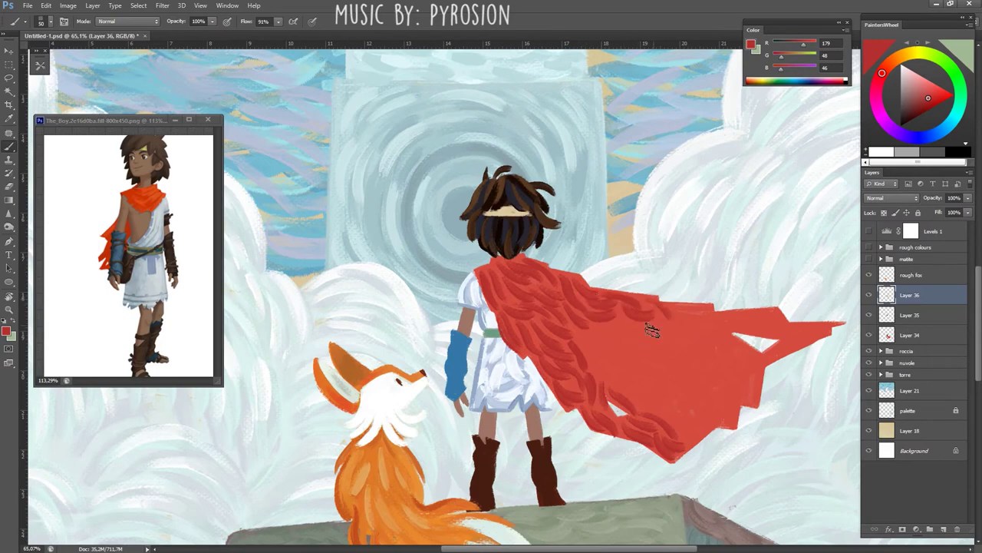
pyautogui.press('r')
pyautogui.moveTo(620, 302)
pyautogui.mouseDown()
pyautogui.moveTo(638, 196)
pyautogui.moveTo(478, 300)
pyautogui.mouseUp()
pyautogui.press('b')
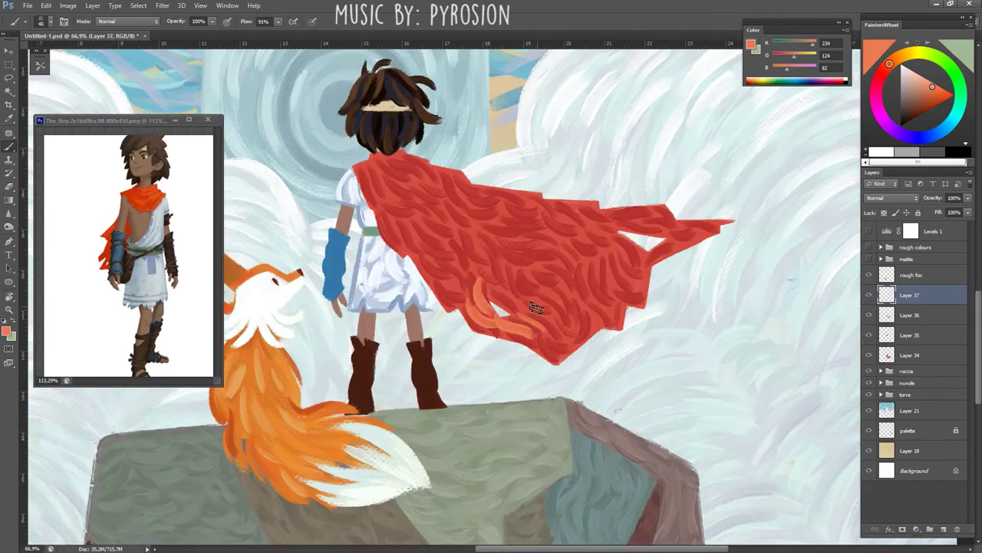
# - Paint orange strokes over the lower, middle and upper-right cape using brush sizes 45–50
pyautogui.press('[')
pyautogui.press('[')
pyautogui.moveTo(482, 282); pyautogui.dragTo(524, 304)
pyautogui.press(']')
pyautogui.moveTo(502, 262)
pyautogui.mouseDown()
pyautogui.moveTo(520, 274)
pyautogui.moveTo(554, 336)
pyautogui.mouseUp()
pyautogui.press('[')
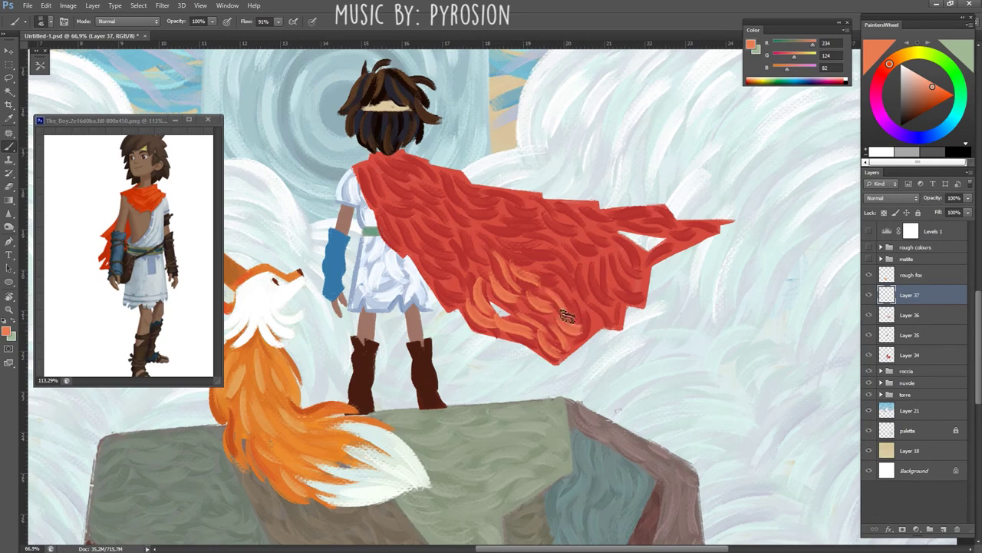
pyautogui.moveTo(519, 261); pyautogui.dragTo(559, 270)
pyautogui.press('[')
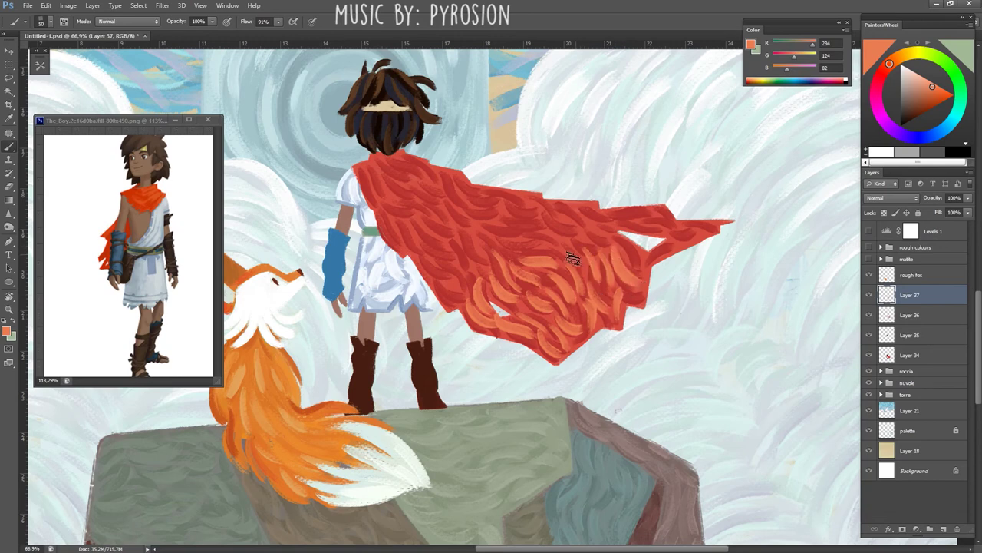
pyautogui.moveTo(577, 221)
pyautogui.mouseDown()
pyautogui.moveTo(657, 213)
pyautogui.moveTo(665, 229)
pyautogui.moveTo(635, 340)
pyautogui.mouseUp()
pyautogui.press('z')
pyautogui.moveTo(535, 357); pyautogui.dragTo(606, 353)
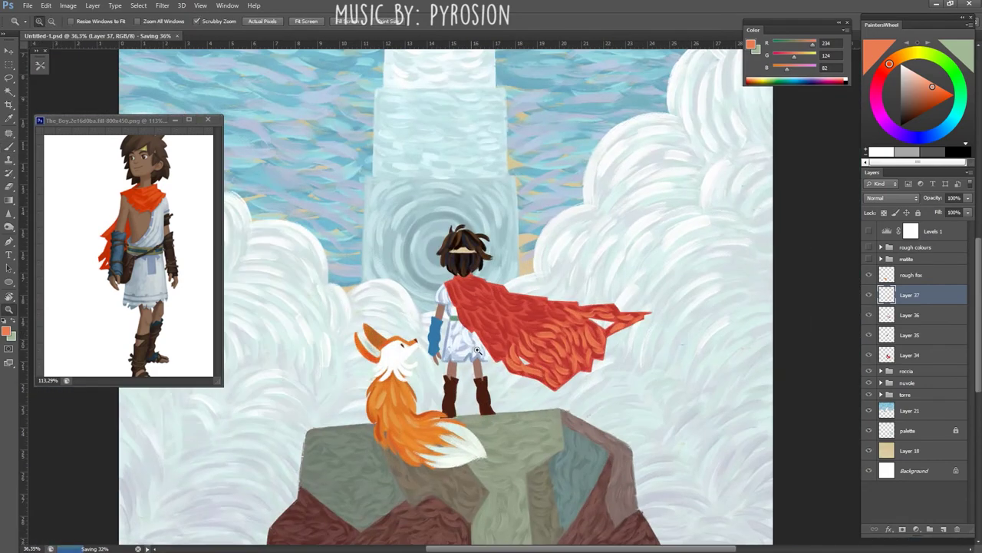
pyautogui.press('b')
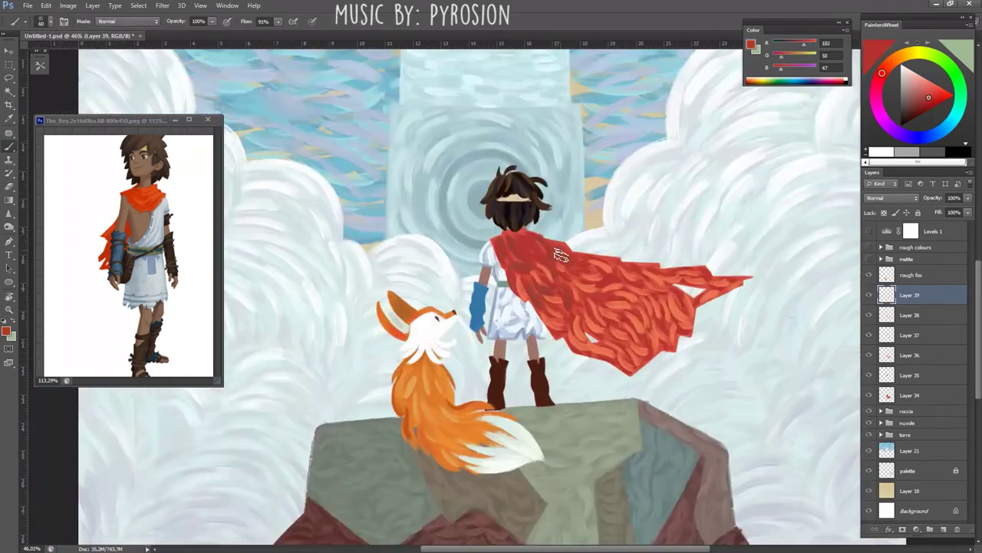
# - Sample several reds from the cape, ending on a brighter red
pyautogui.keyDown('alt'); pyautogui.click(566, 297); pyautogui.keyUp('alt')
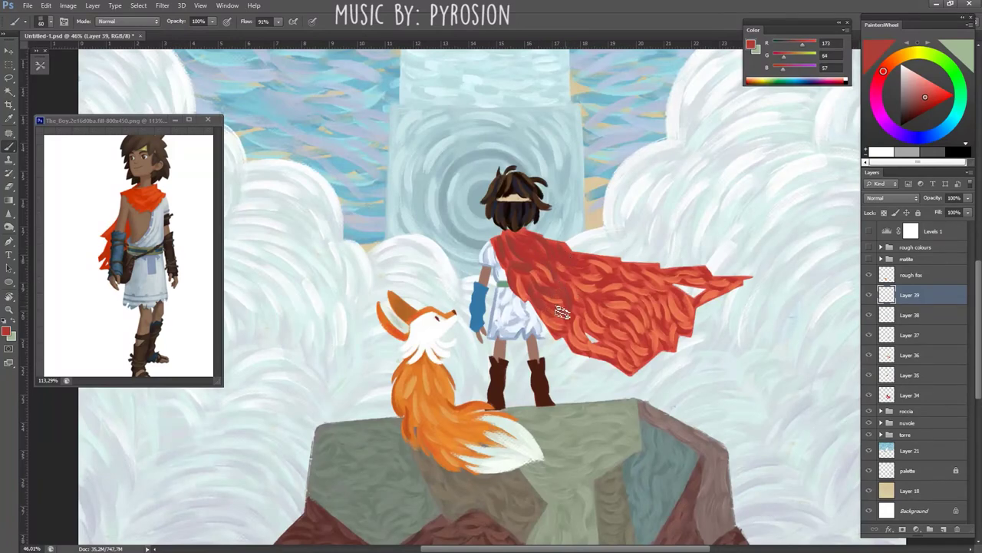
pyautogui.keyDown('alt'); pyautogui.click(530, 270); pyautogui.keyUp('alt')
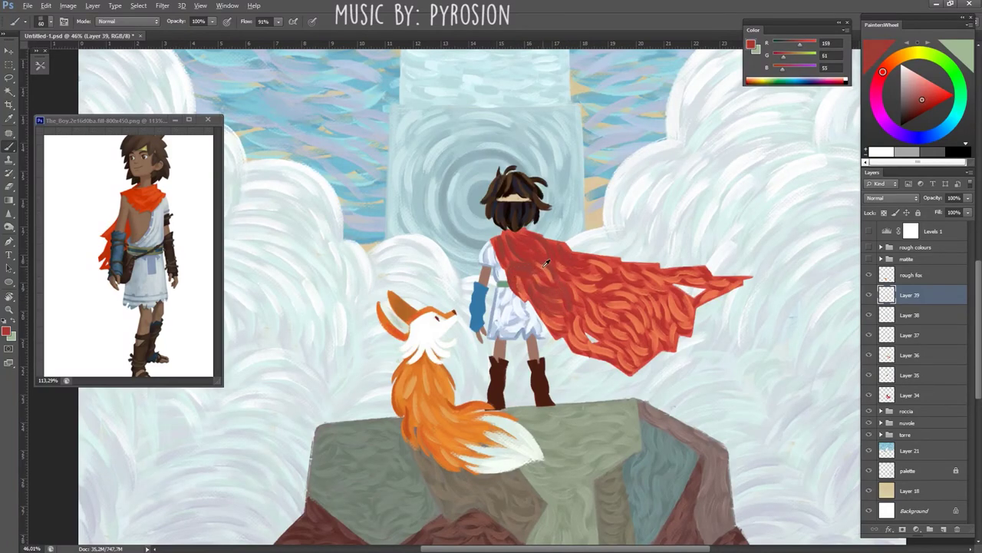
pyautogui.keyDown('alt'); pyautogui.click(542, 269); pyautogui.keyUp('alt')
pyautogui.keyDown('alt'); pyautogui.click(541, 266); pyautogui.keyUp('alt')
pyautogui.keyDown('alt'); pyautogui.click(513, 231); pyautogui.keyUp('alt')
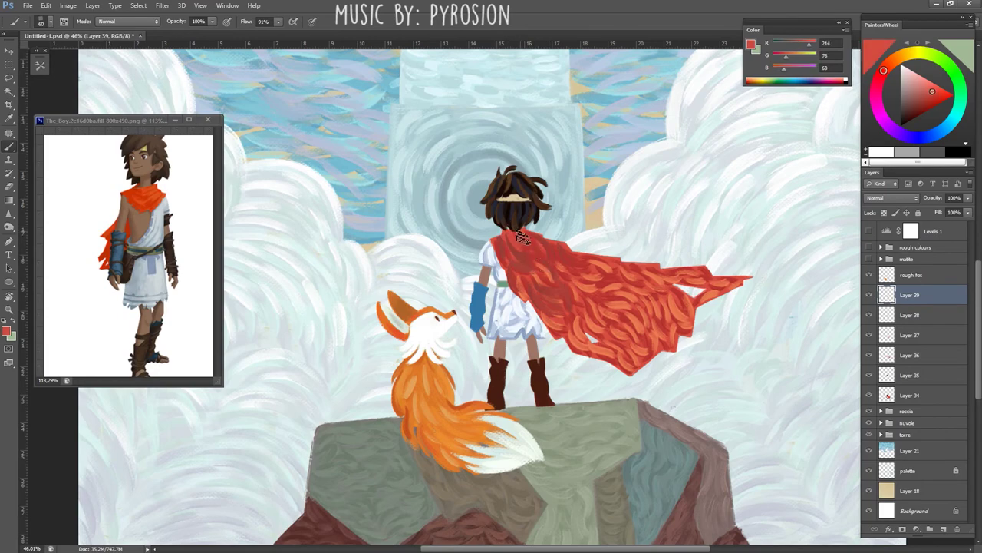
pyautogui.scroll(2, 522, 238)
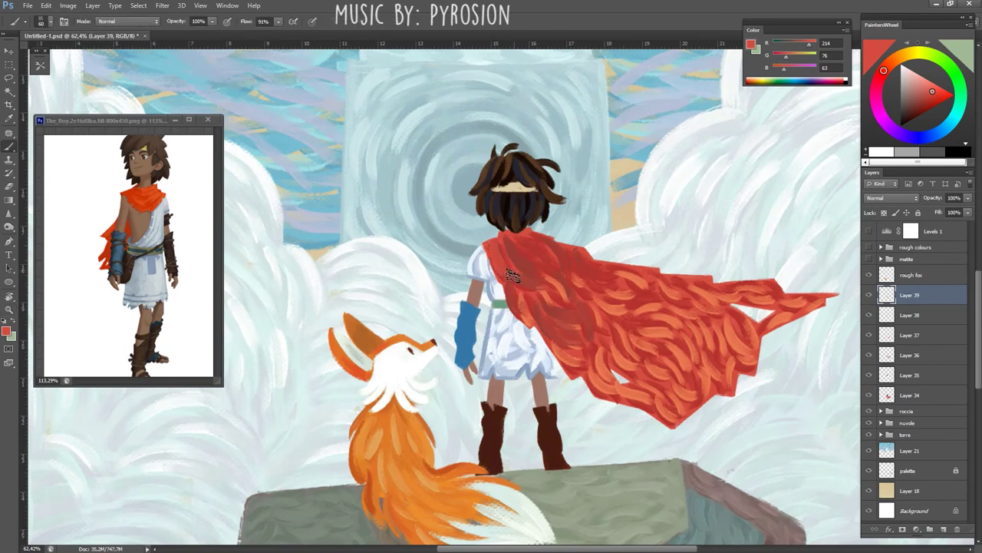
# - Switch brush size between 45 and 60 while sampling cape oranges and reds, then zoom out
pyautogui.press('[')
pyautogui.press('[')
pyautogui.press('[')
pyautogui.keyDown('alt'); pyautogui.click(546, 280); pyautogui.keyUp('alt')
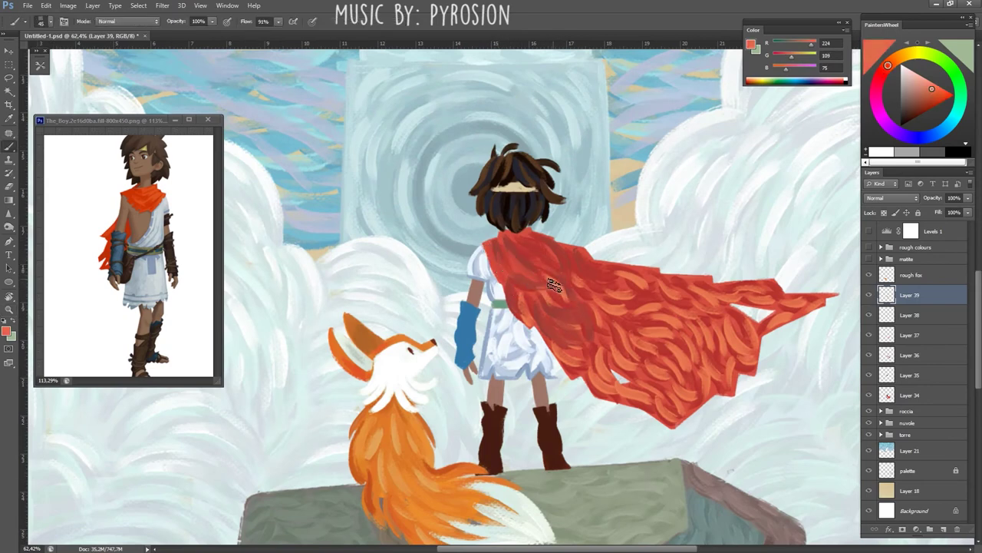
pyautogui.press(']')
pyautogui.press(']')
pyautogui.keyDown('alt'); pyautogui.click(575, 347); pyautogui.keyUp('alt')
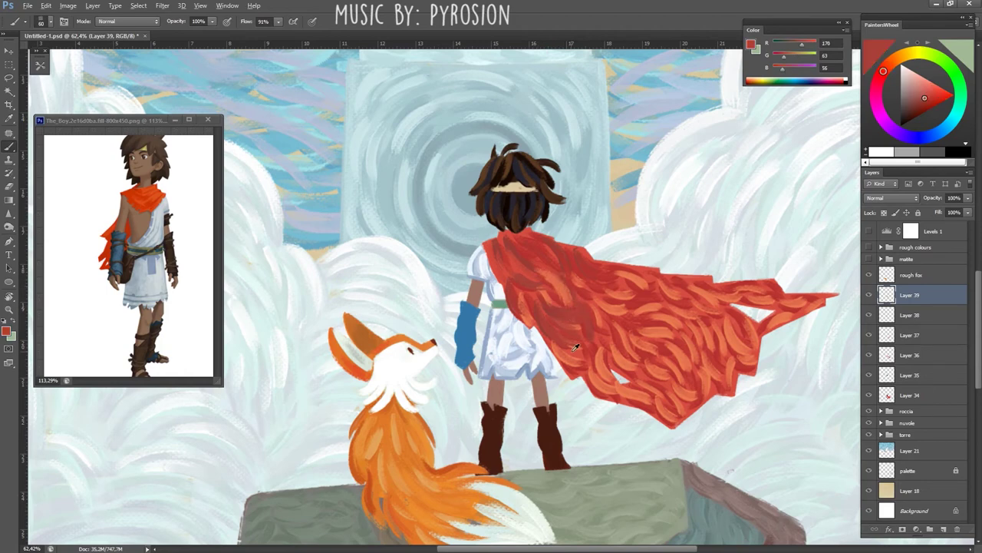
pyautogui.keyDown('alt'); pyautogui.click(550, 326); pyautogui.keyUp('alt')
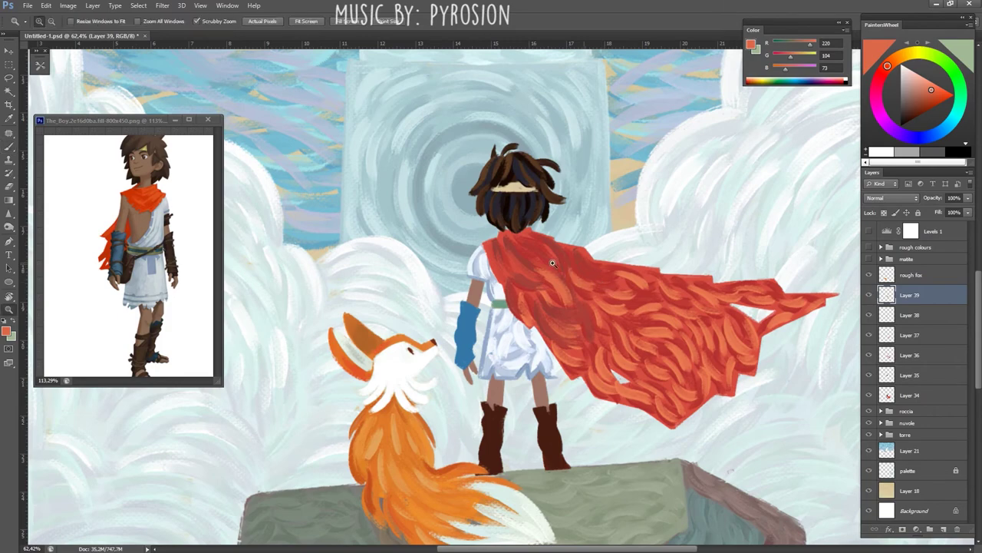
pyautogui.moveTo(611, 287); pyautogui.dragTo(597, 289)
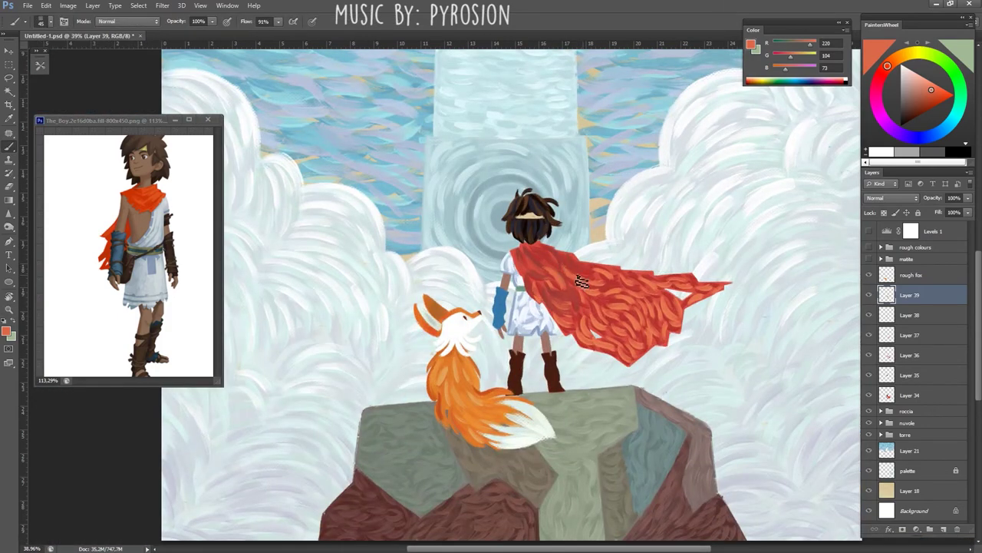
pyautogui.keyDown('alt'); pyautogui.click(601, 277); pyautogui.keyUp('alt')
pyautogui.keyDown('alt'); pyautogui.click(590, 279); pyautogui.keyUp('alt')
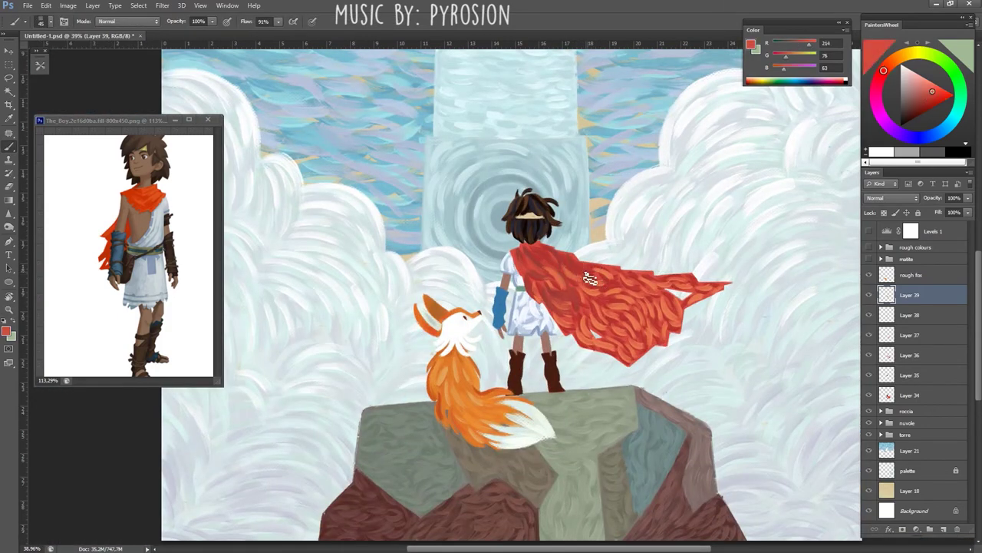
pyautogui.moveTo(605, 277); pyautogui.dragTo(545, 363)
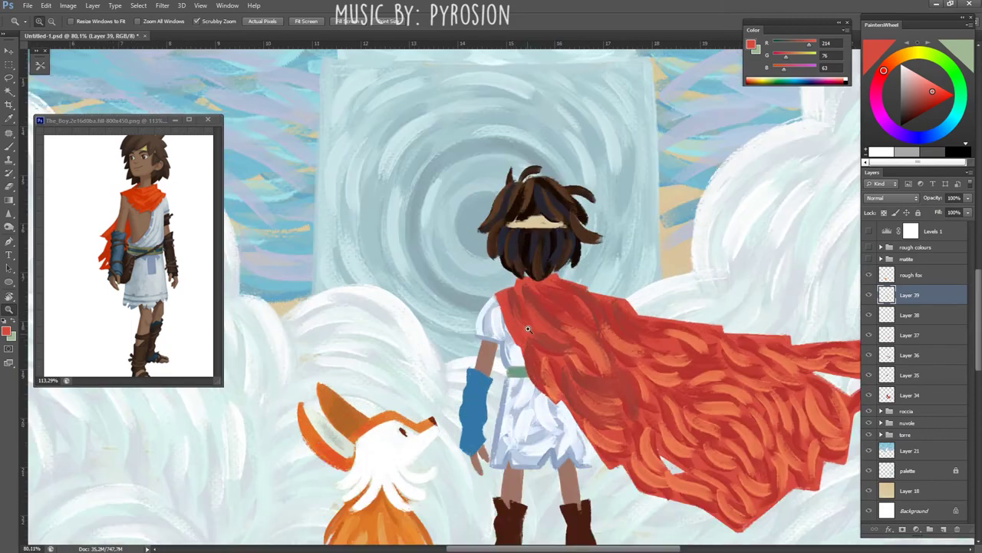
# - Zoom in around the cape and rock and enlarge the brush slightly
pyautogui.moveTo(546, 364); pyautogui.dragTo(607, 364)
pyautogui.press('b')
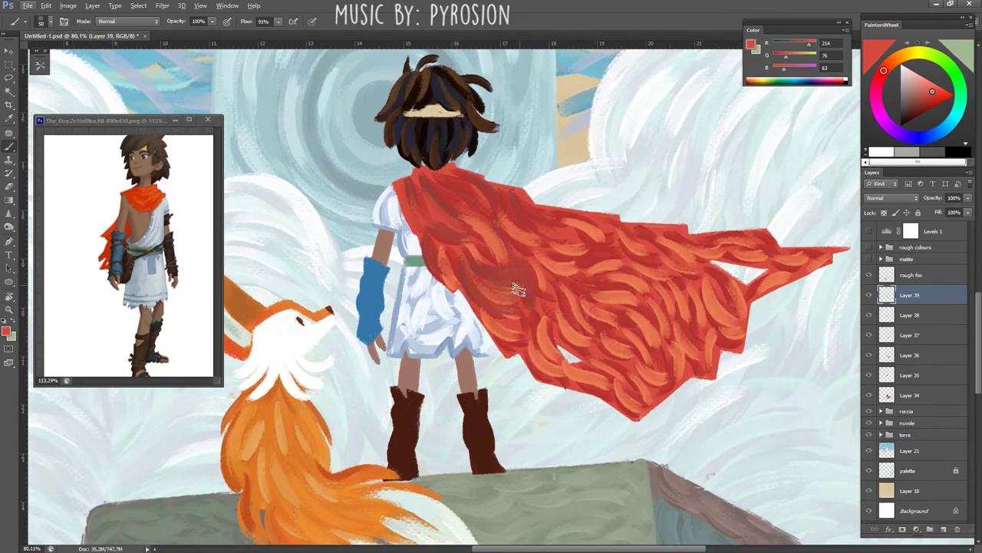
pyautogui.moveTo(519, 288); pyautogui.dragTo(534, 274)
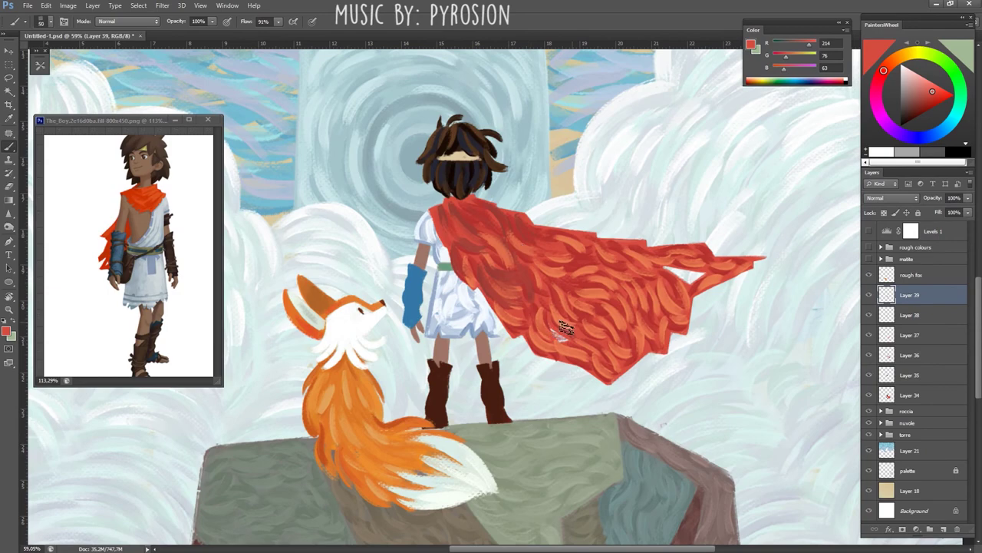
pyautogui.press(']')
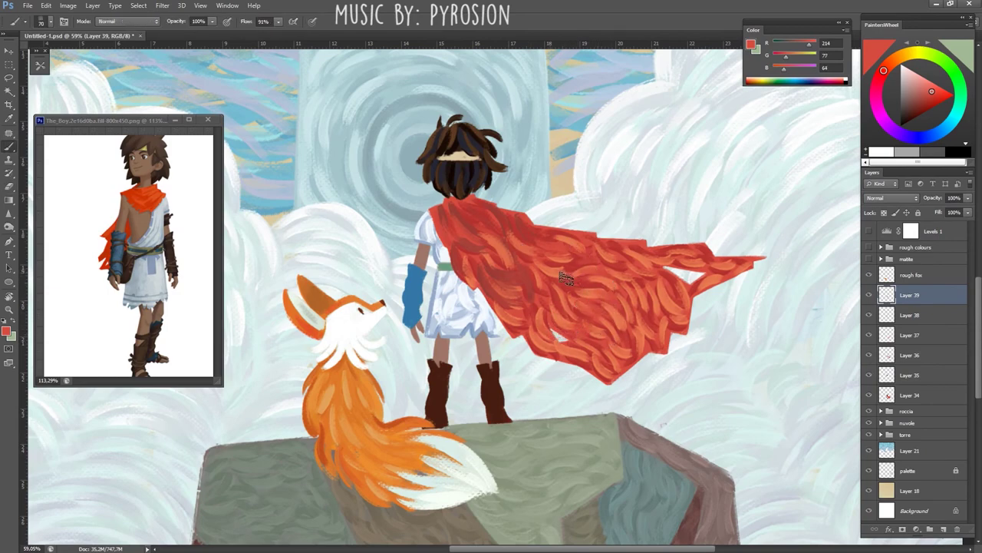
pyautogui.moveTo(565, 278); pyautogui.dragTo(598, 330)
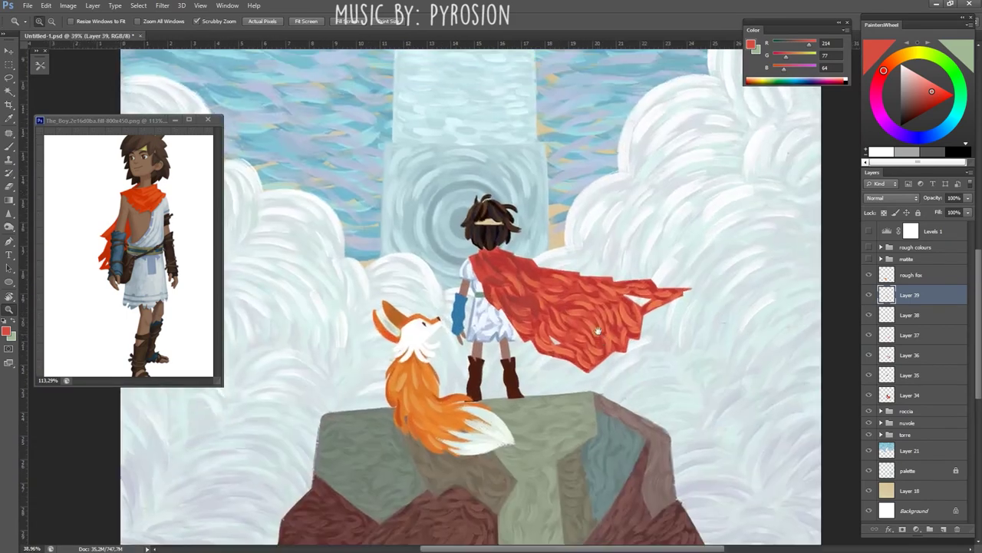
pyautogui.press('b')
# - Sample several cape reds and extend the cape tip with a red stroke
pyautogui.keyDown('alt'); pyautogui.click(536, 340); pyautogui.keyUp('alt')
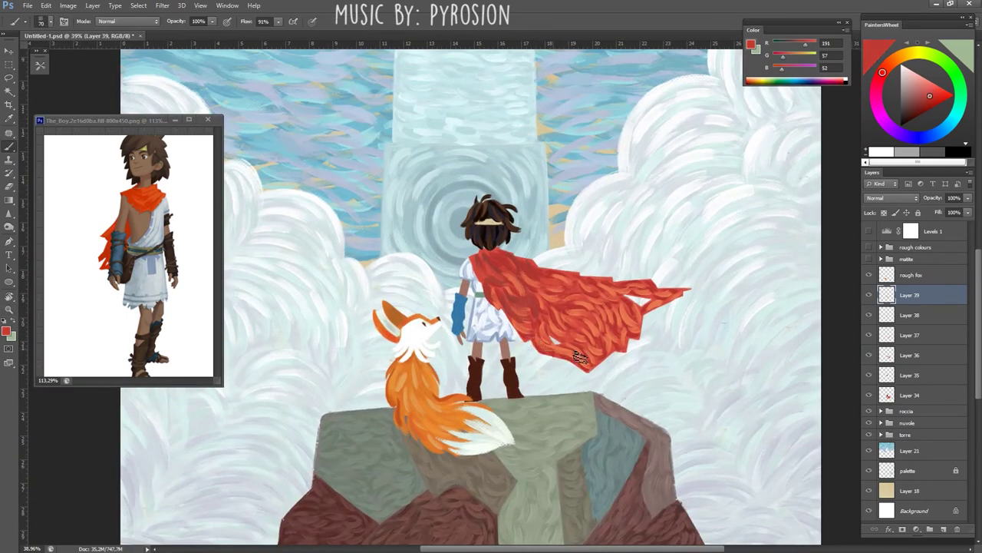
pyautogui.keyDown('alt'); pyautogui.click(602, 361); pyautogui.keyUp('alt')
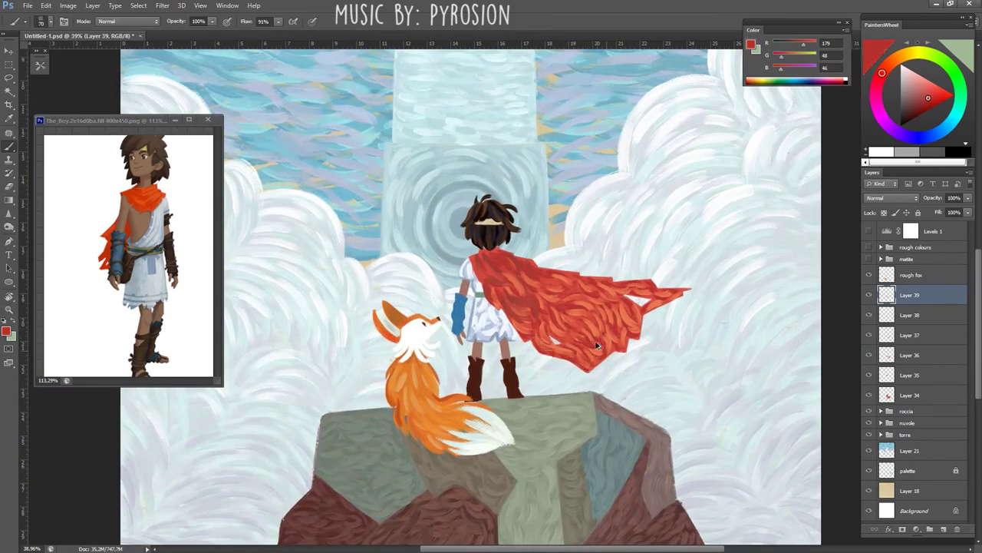
pyautogui.keyDown('alt'); pyautogui.click(600, 344); pyautogui.keyUp('alt')
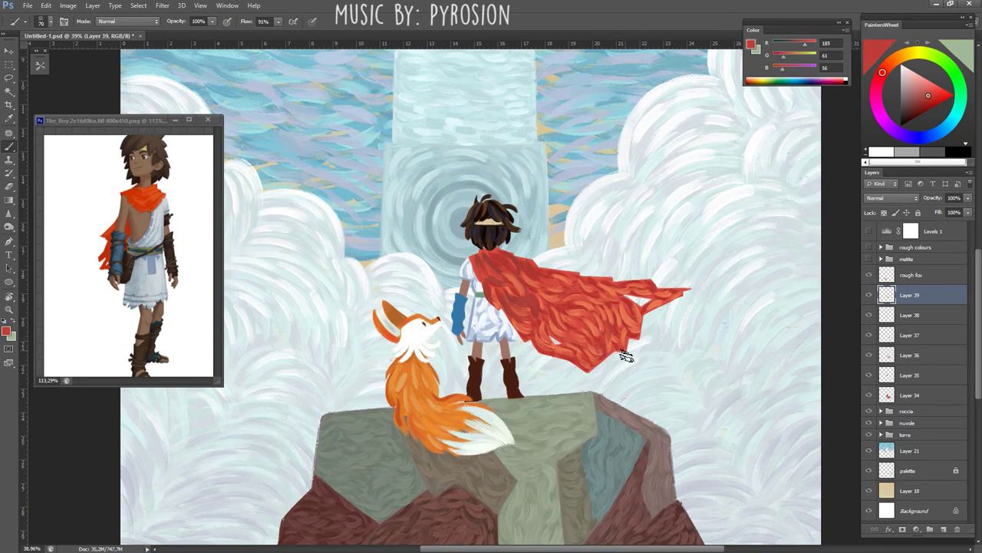
pyautogui.keyDown('alt'); pyautogui.click(665, 307); pyautogui.keyUp('alt')
pyautogui.moveTo(643, 301); pyautogui.dragTo(666, 298)
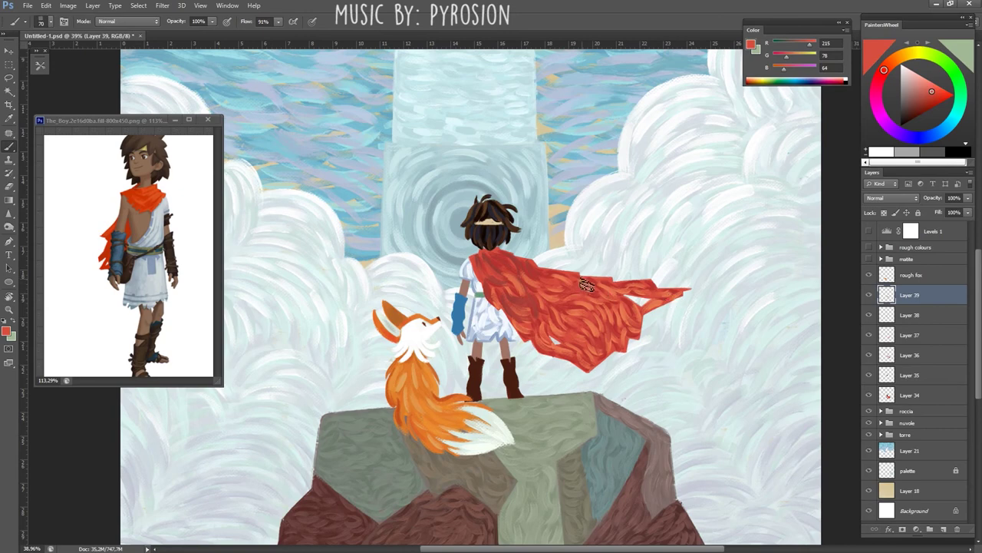
# - Sample more orange and red tones from the cape and zoom the view around it
pyautogui.keyDown('alt'); pyautogui.click(639, 289); pyautogui.keyUp('alt')
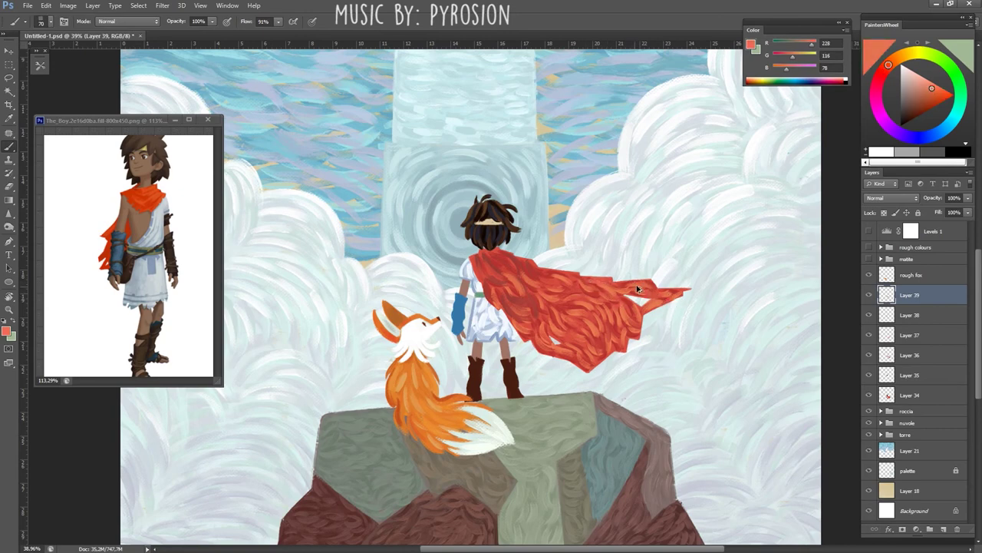
pyautogui.keyDown('alt'); pyautogui.click(560, 336); pyautogui.keyUp('alt')
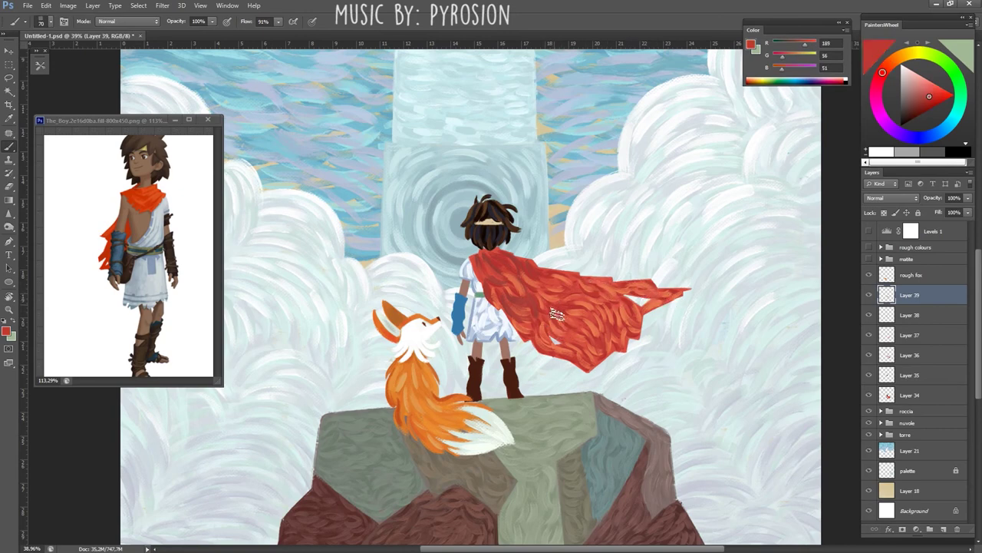
pyautogui.keyDown('alt'); pyautogui.click(577, 310); pyautogui.keyUp('alt')
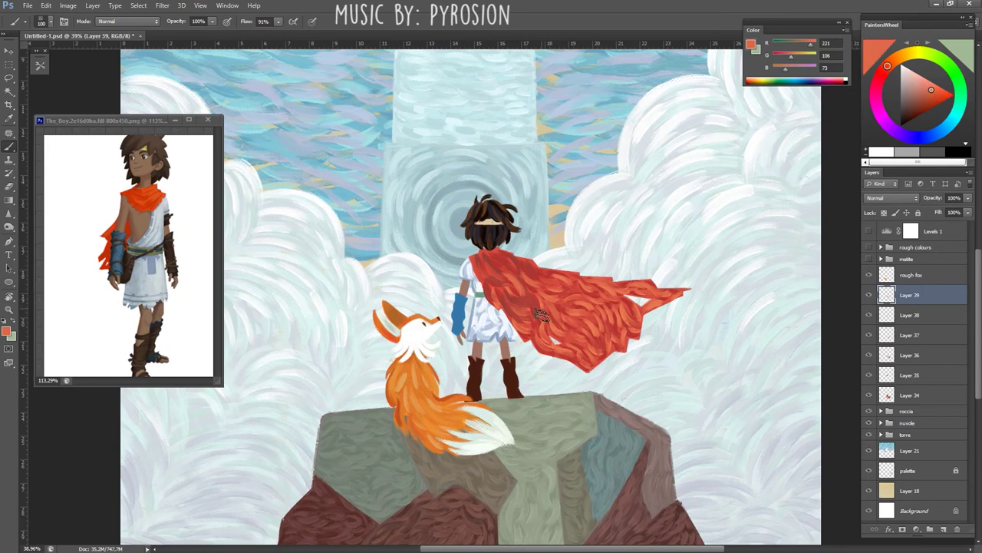
pyautogui.keyDown('alt'); pyautogui.click(554, 286); pyautogui.keyUp('alt')
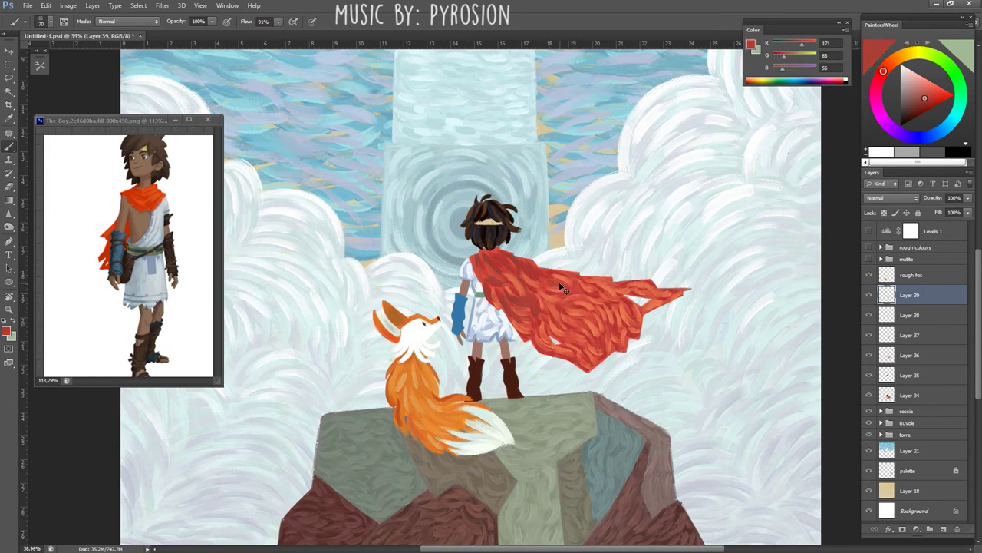
pyautogui.press('z')
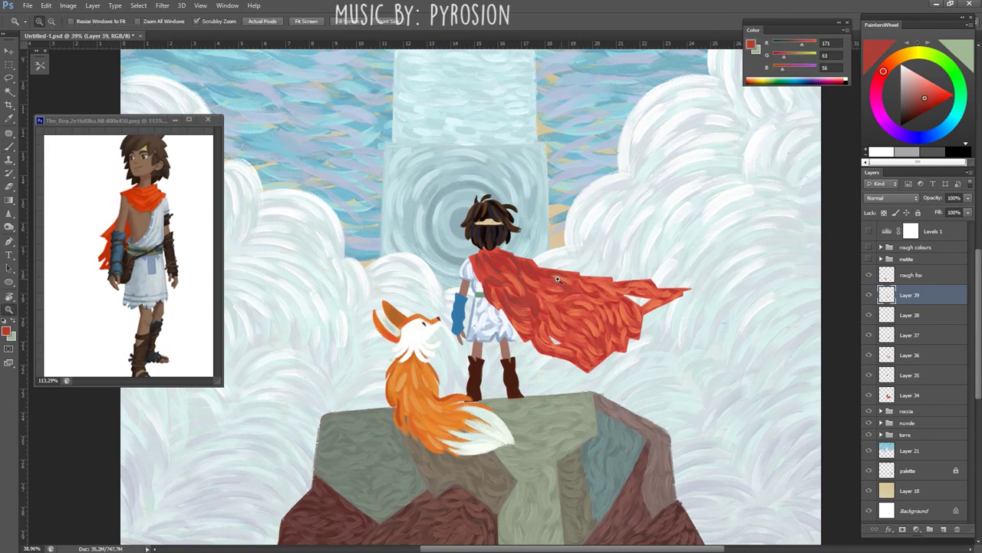
pyautogui.moveTo(569, 294); pyautogui.dragTo(478, 278)
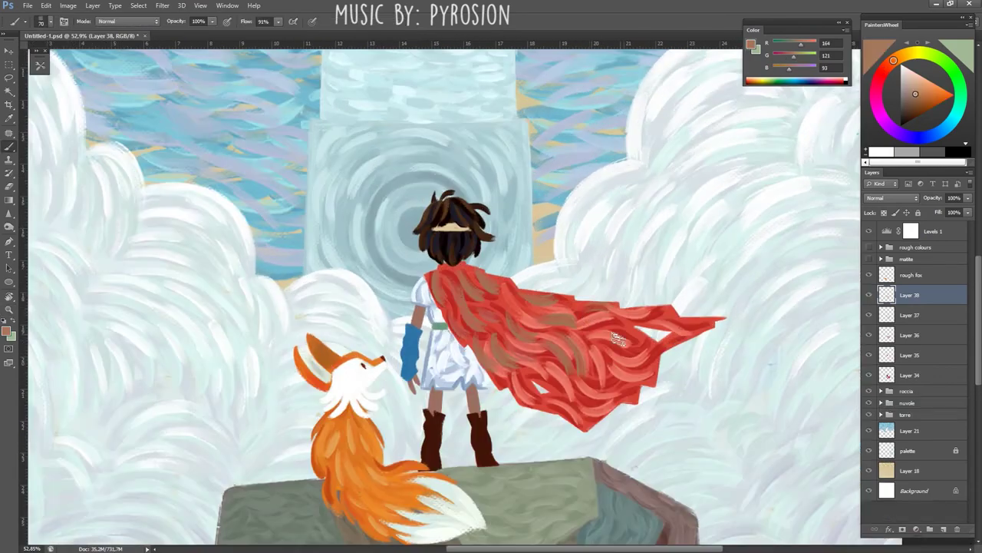
# - Restore the Layer 39 cape strokes and compare the cape reds with the view rotated
pyautogui.press('z')
pyautogui.moveTo(554, 415); pyautogui.dragTo(476, 415)
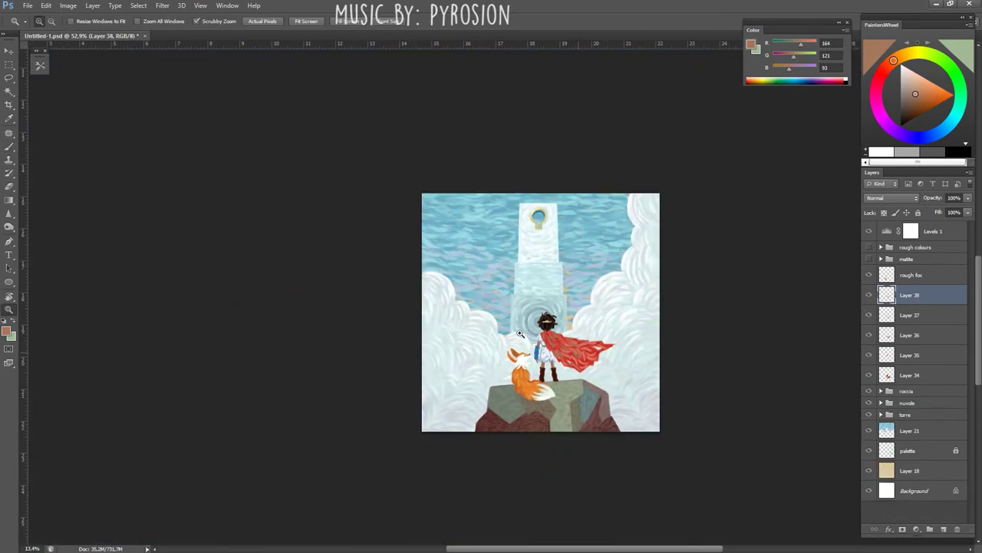
pyautogui.hotkey('ctrl', 's')
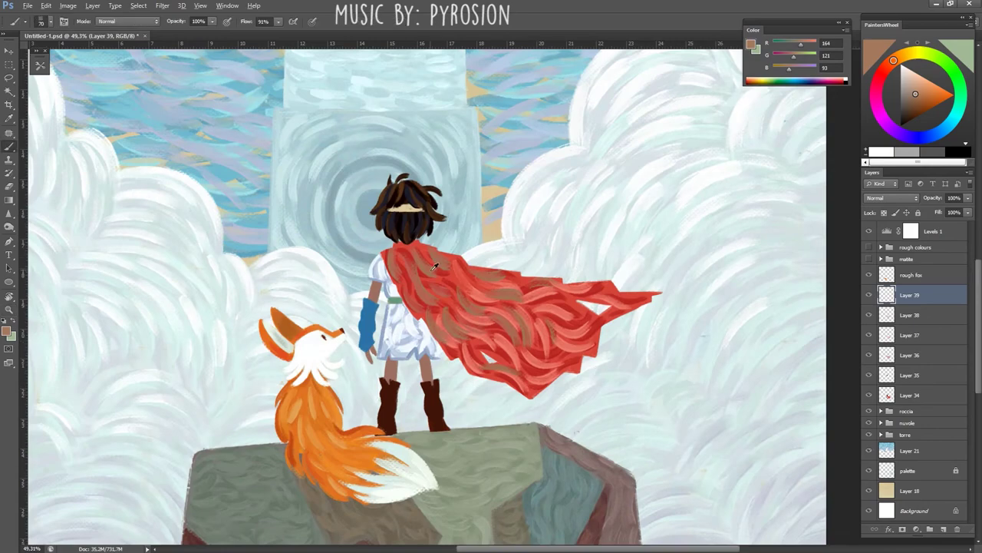
pyautogui.keyDown('alt'); pyautogui.click(403, 262); pyautogui.keyUp('alt')
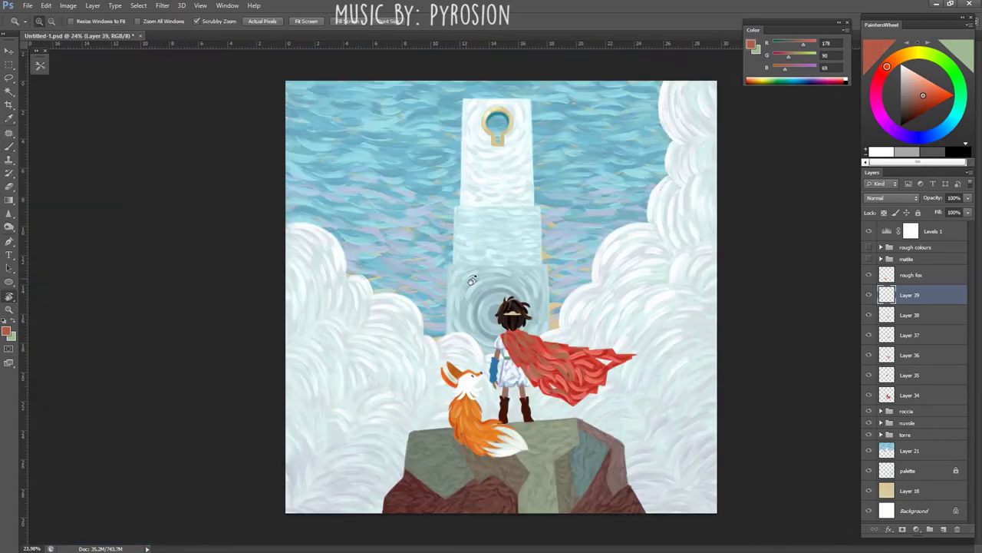
pyautogui.moveTo(478, 275); pyautogui.dragTo(503, 235)
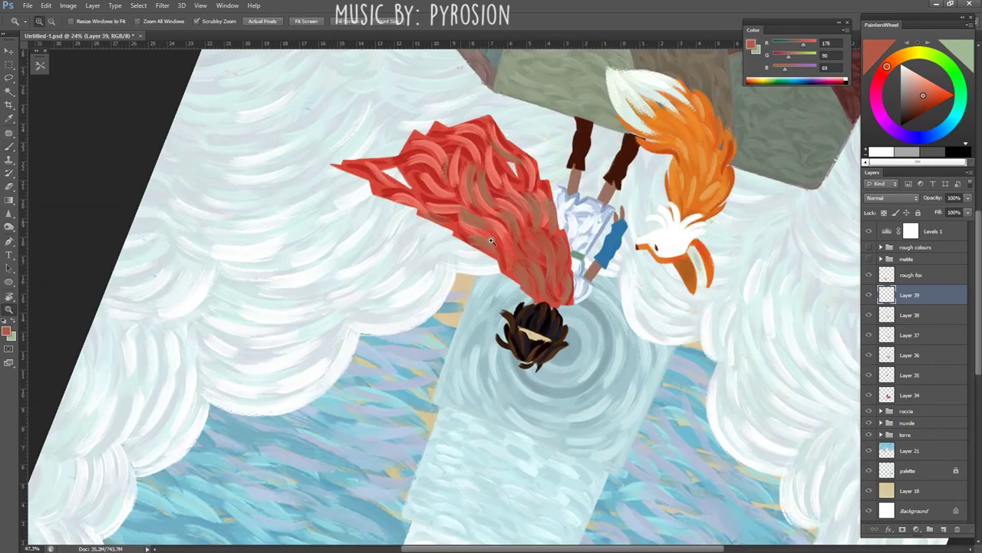
pyautogui.keyDown('alt'); pyautogui.click(503, 235); pyautogui.keyUp('alt')
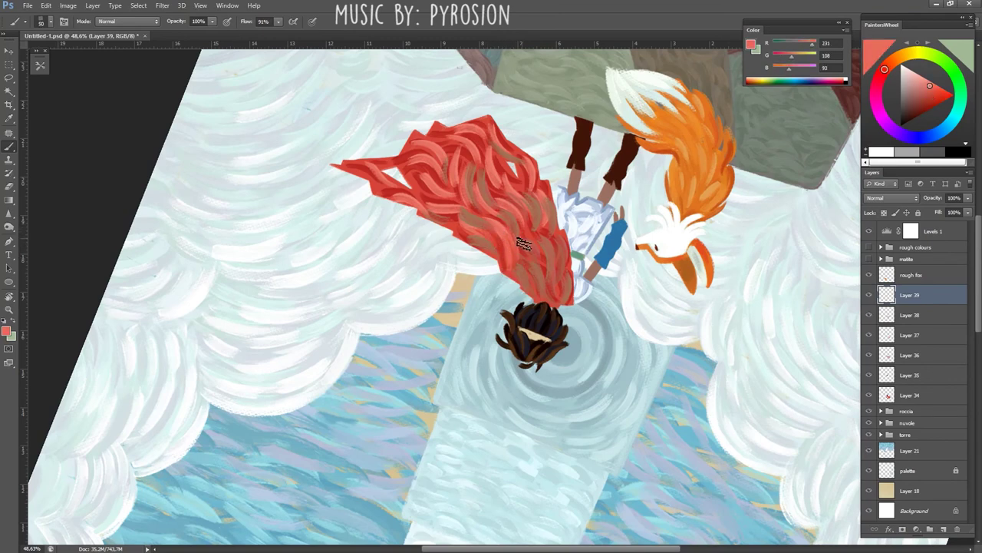
pyautogui.keyDown('alt'); pyautogui.click(518, 254); pyautogui.keyUp('alt')
pyautogui.keyDown('alt'); pyautogui.click(530, 226); pyautogui.keyUp('alt')
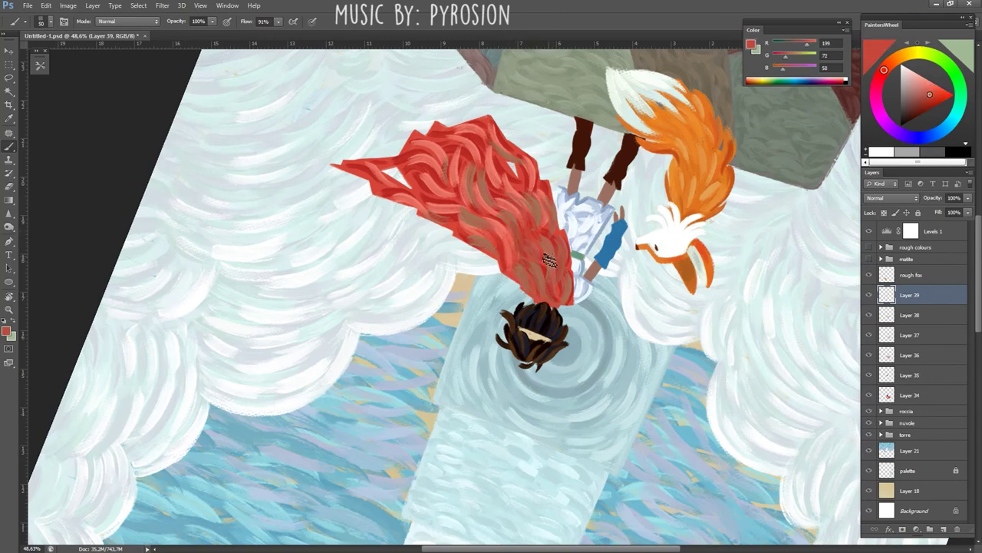
pyautogui.hotkey('ctrl', '0')
# - Delete Layer 39 so the cape keeps its earlier painting on Layer 38
pyautogui.click(957, 529)
pyautogui.keyDown('alt'); pyautogui.click(443, 243); pyautogui.keyUp('alt')
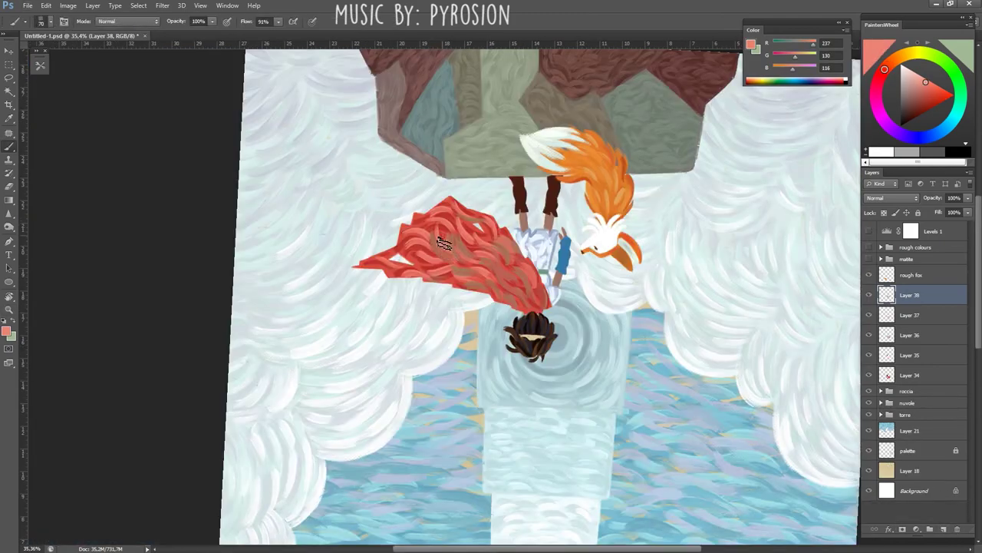
pyautogui.scroll(-3, 476, 298)
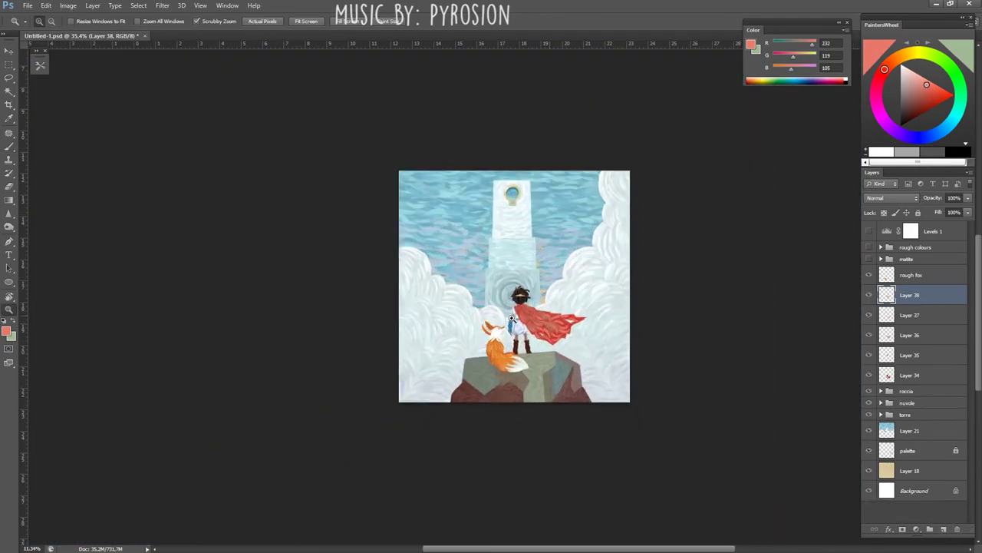
# - Paint lighter and darker red strokes across the cape on Layer 38, resizing the brush
pyautogui.scroll(6, 484, 330)
pyautogui.keyDown('alt'); pyautogui.click(458, 350); pyautogui.keyUp('alt')
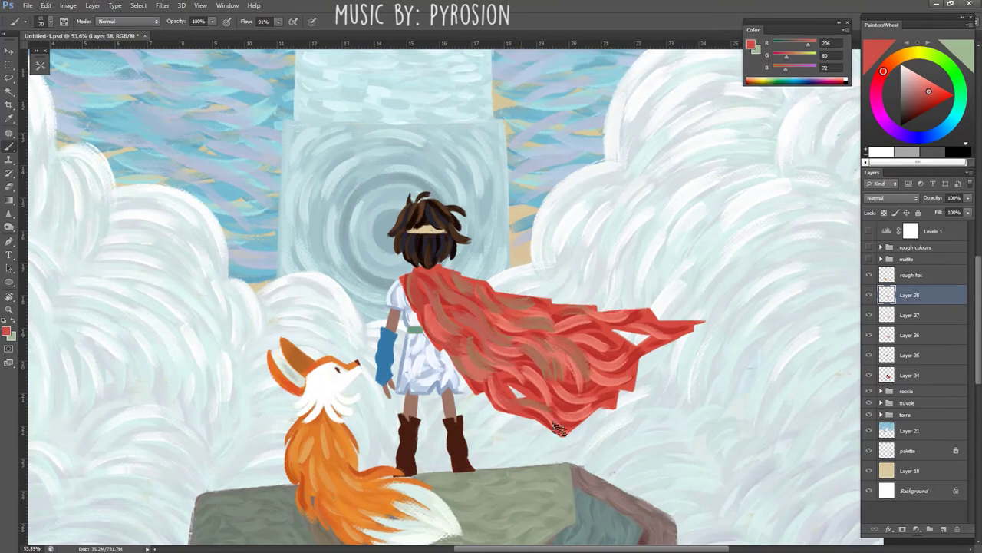
pyautogui.keyDown('alt'); pyautogui.click(550, 414); pyautogui.keyUp('alt')
pyautogui.keyDown('alt'); pyautogui.click(524, 398); pyautogui.keyUp('alt')
pyautogui.keyDown('alt'); pyautogui.click(519, 363); pyautogui.keyUp('alt')
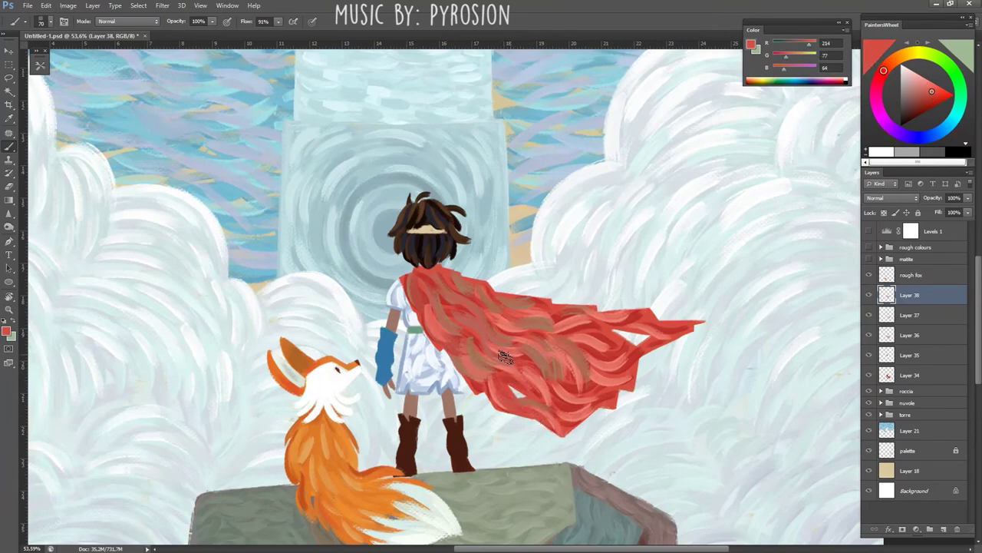
pyautogui.press(']')
pyautogui.press(']')
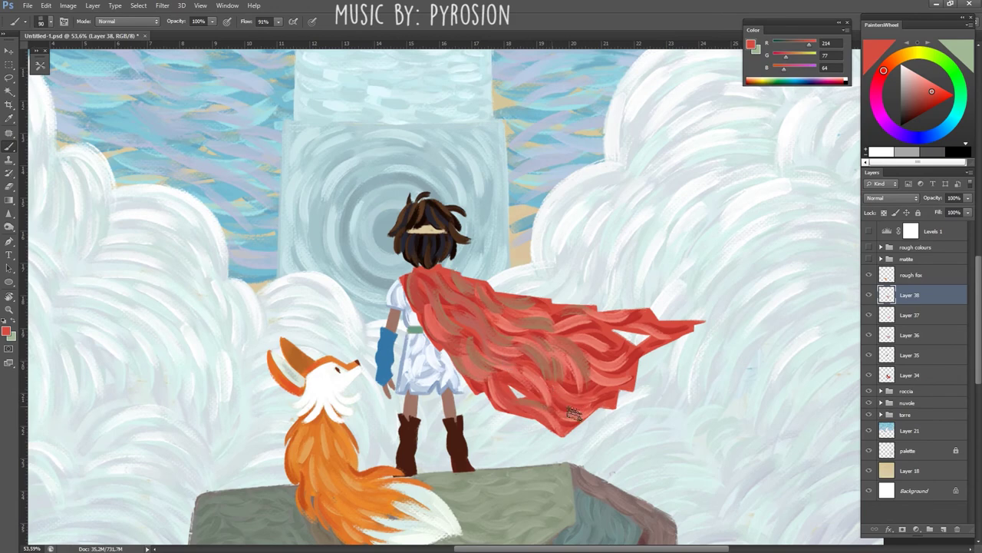
pyautogui.keyDown('alt'); pyautogui.click(561, 407); pyautogui.keyUp('alt')
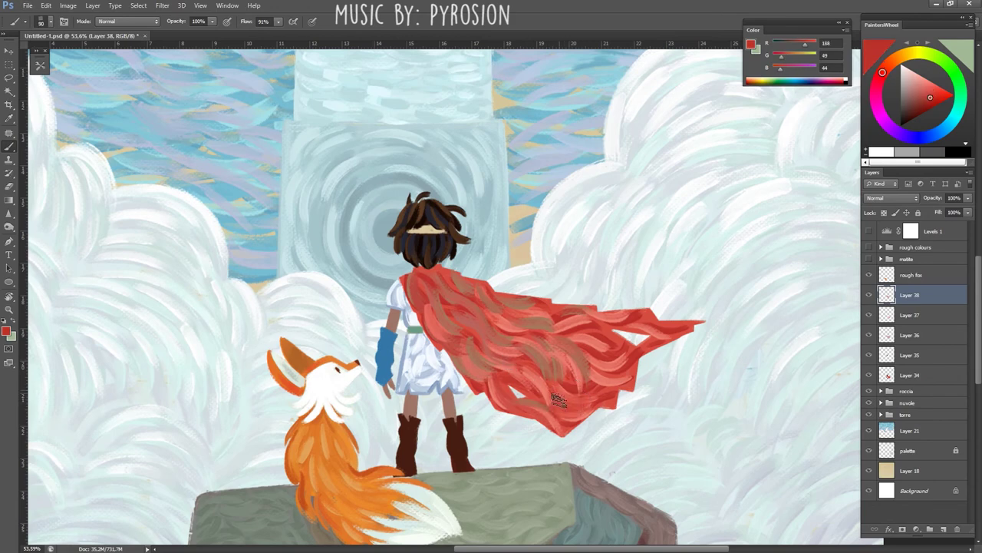
pyautogui.keyDown('alt'); pyautogui.click(588, 330); pyautogui.keyUp('alt')
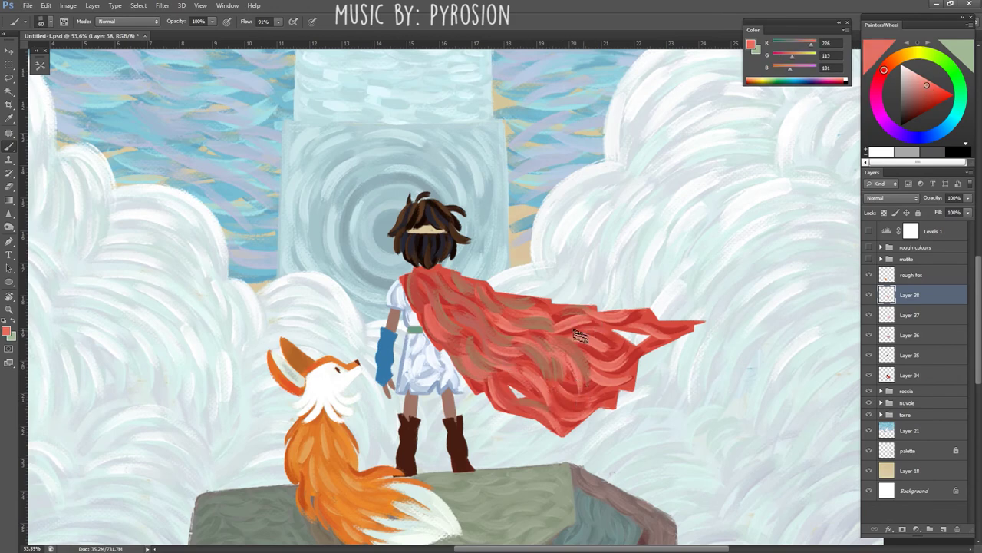
pyautogui.press('[')
pyautogui.press('[')
pyautogui.press('[')
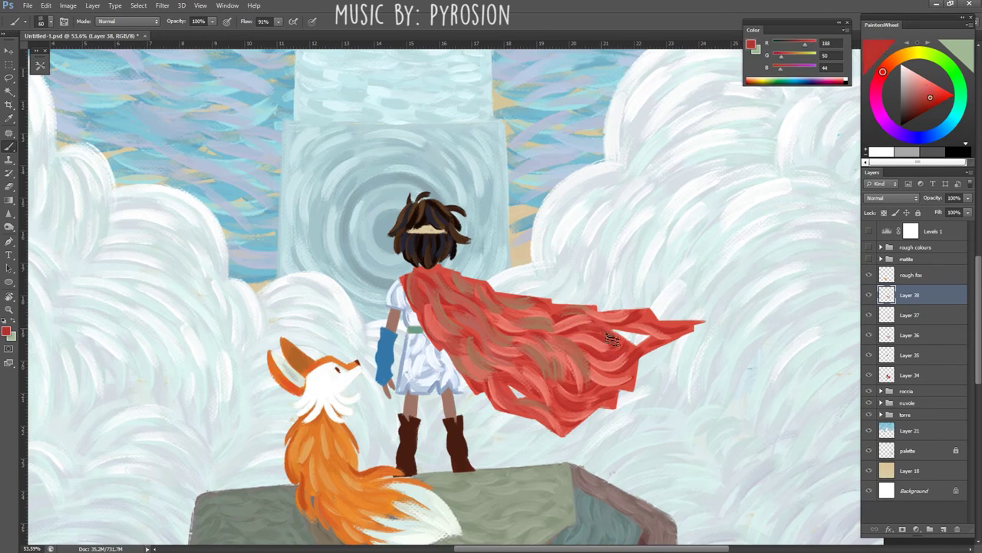
pyautogui.keyDown('alt'); pyautogui.click(595, 329); pyautogui.keyUp('alt')
pyautogui.keyDown('alt'); pyautogui.click(644, 315); pyautogui.keyUp('alt')
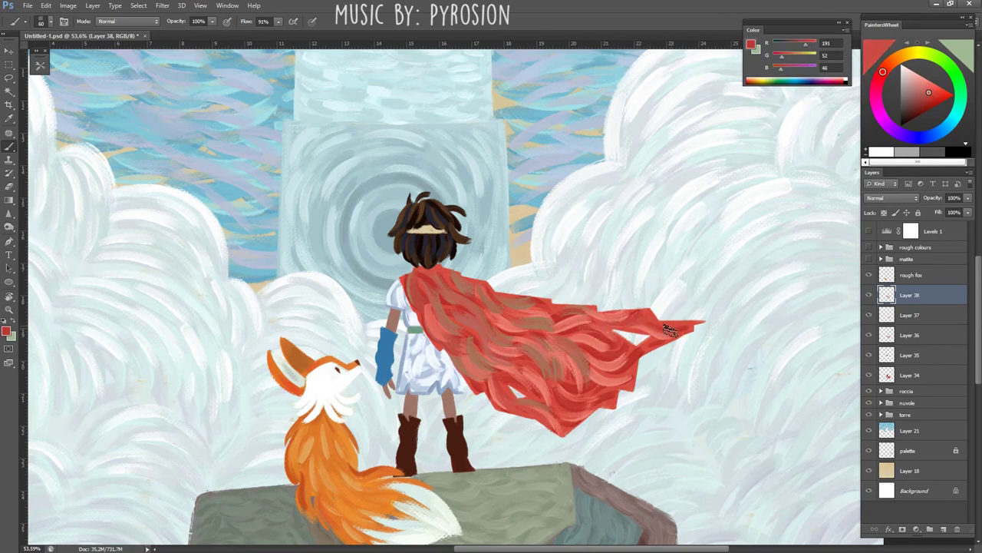
pyautogui.keyDown('alt'); pyautogui.click(681, 329); pyautogui.keyUp('alt')
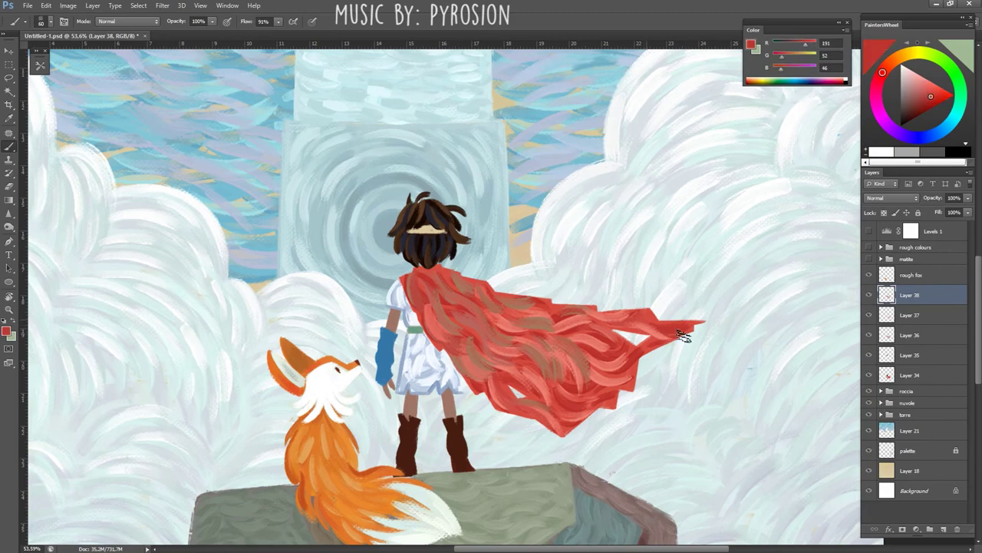
# - Refine the cape up close with finer muted red strokes and add a fresh Layer 39
pyautogui.scroll(-3, 634, 389)
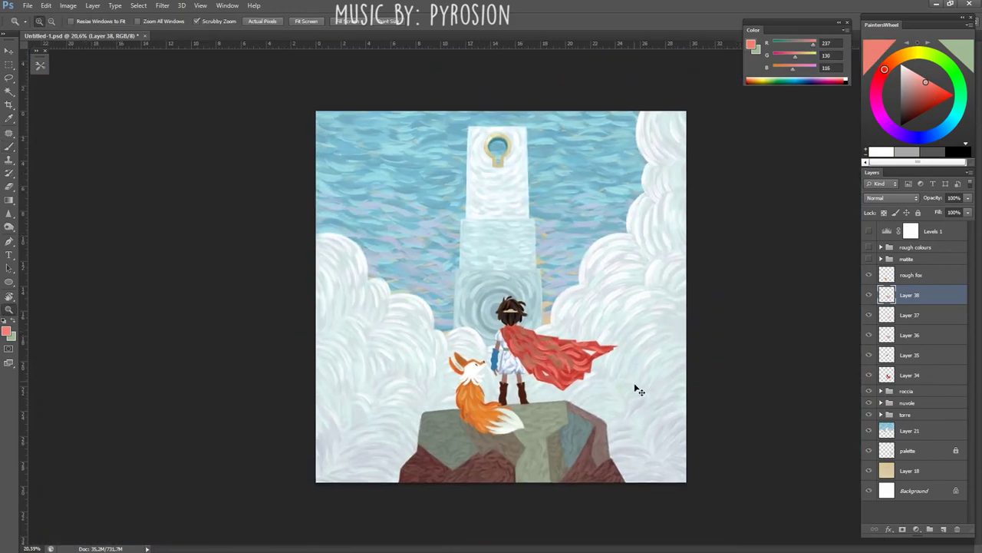
pyautogui.scroll(2, 634, 388)
pyautogui.keyDown('alt'); pyautogui.click(583, 361); pyautogui.keyUp('alt')
pyautogui.press(']')
pyautogui.press(']')
pyautogui.press(']')
pyautogui.keyDown('alt'); pyautogui.click(583, 360); pyautogui.keyUp('alt')
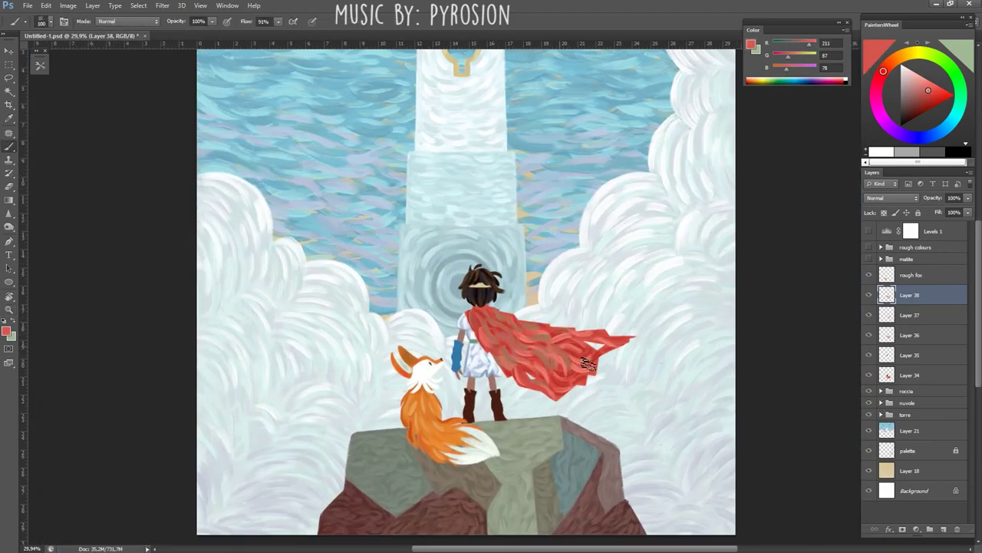
pyautogui.scroll(3, 583, 360)
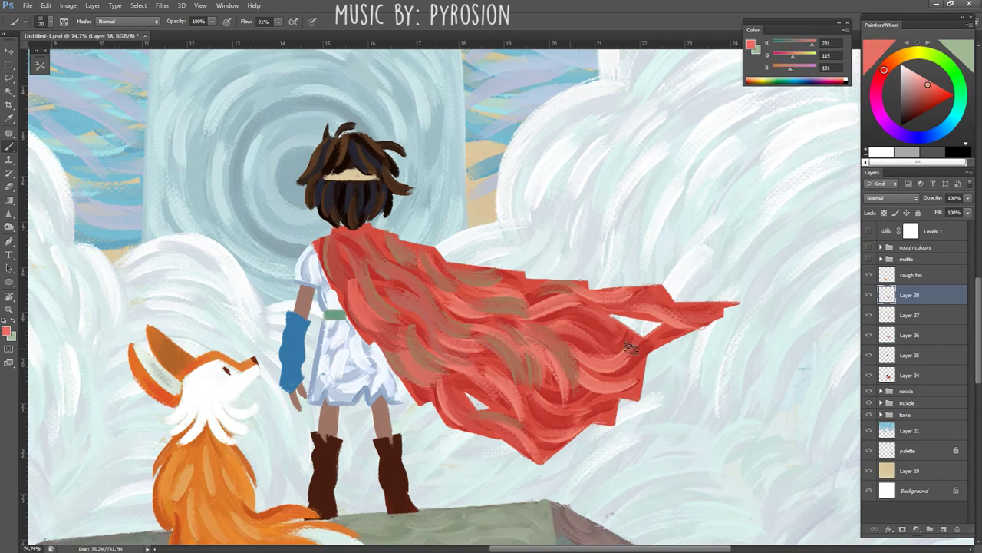
pyautogui.press('[')
pyautogui.press('[')
pyautogui.press('[')
pyautogui.keyDown('alt'); pyautogui.click(628, 359); pyautogui.keyUp('alt')
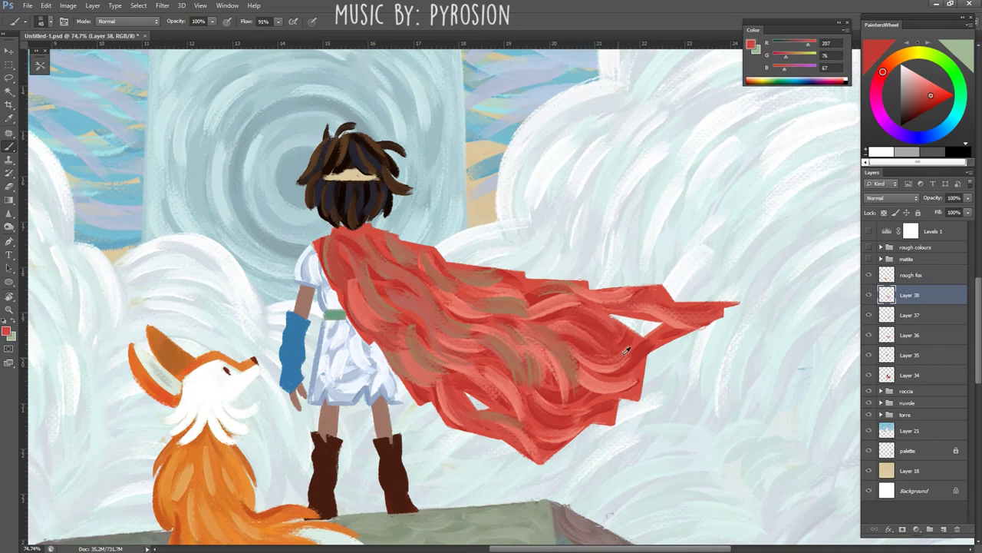
pyautogui.keyDown('alt'); pyautogui.click(574, 369); pyautogui.keyUp('alt')
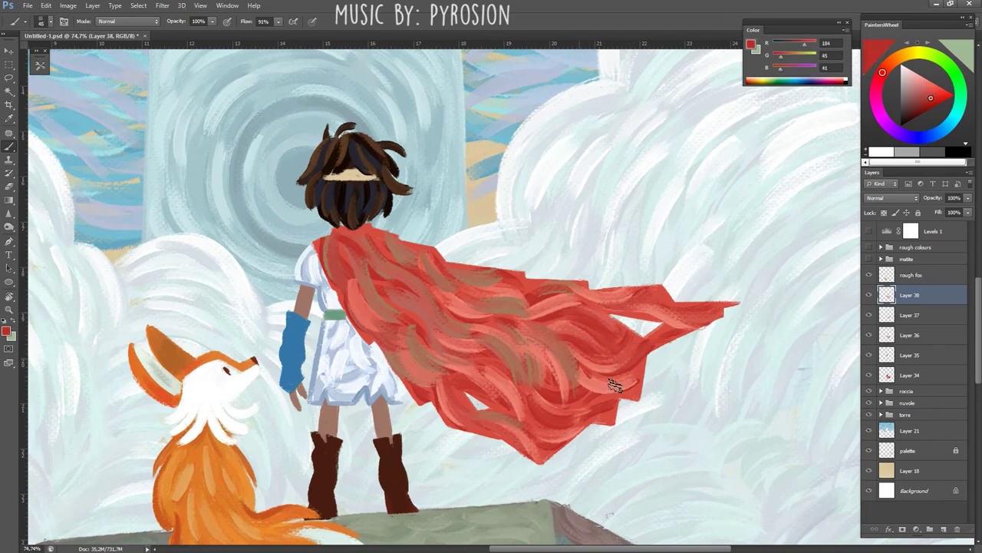
pyautogui.keyDown('alt'); pyautogui.click(576, 372); pyautogui.keyUp('alt')
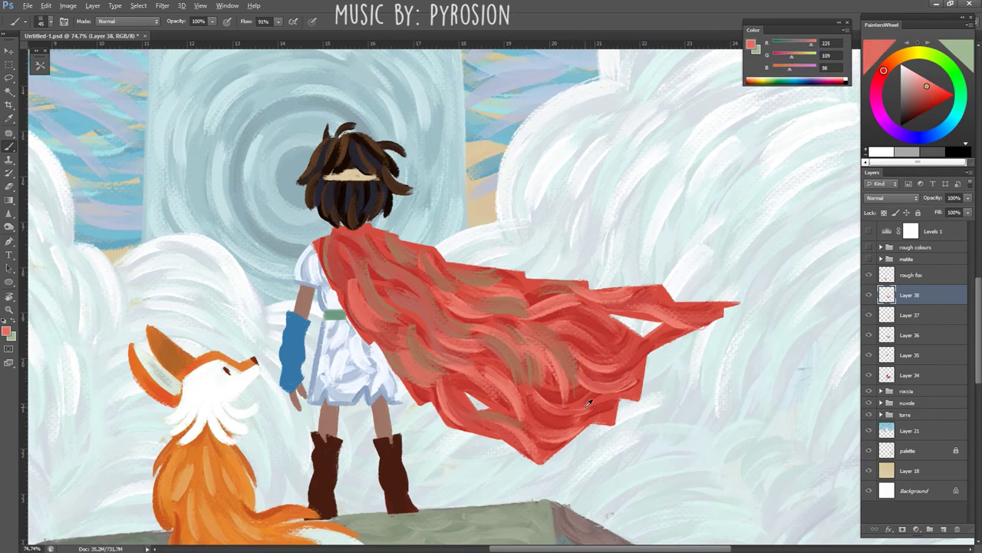
pyautogui.keyDown('alt'); pyautogui.click(601, 388); pyautogui.keyUp('alt')
pyautogui.keyDown('alt'); pyautogui.click(561, 373); pyautogui.keyUp('alt')
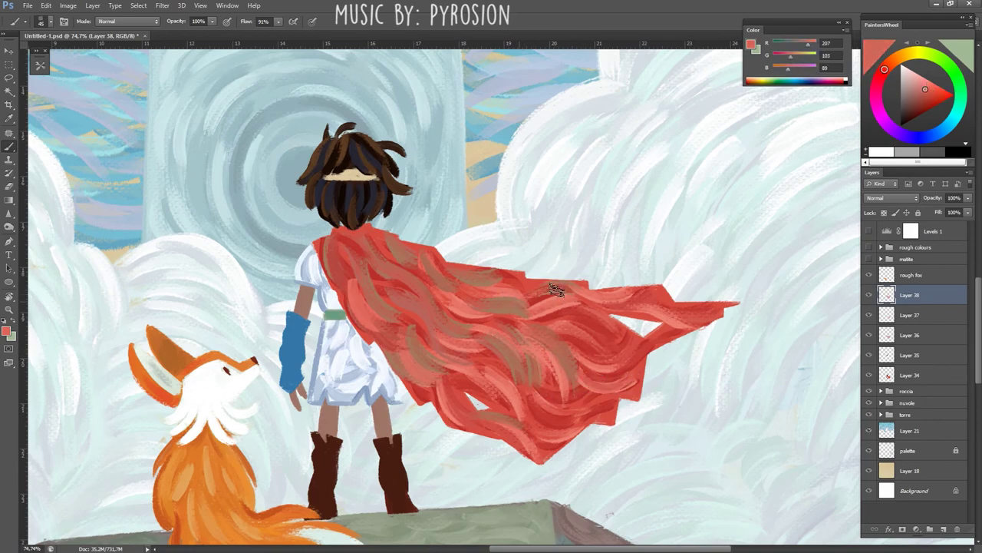
pyautogui.press('r')
pyautogui.moveTo(564, 299); pyautogui.dragTo(591, 444)
# - Work lighter and deeper red strokes into the cape with the canvas view rotated
pyautogui.press('e')
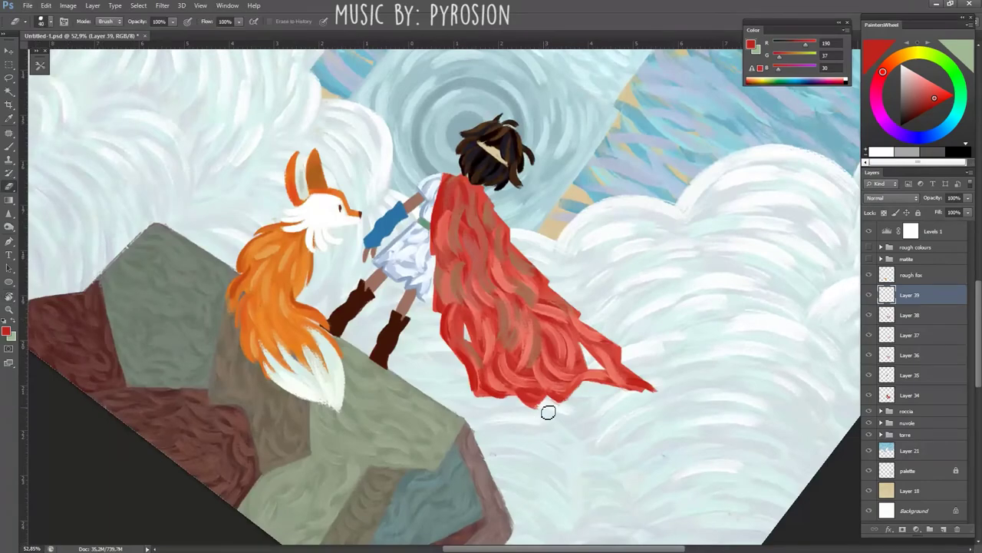
pyautogui.press('b')
pyautogui.press('r')
pyautogui.moveTo(562, 406); pyautogui.dragTo(610, 247)
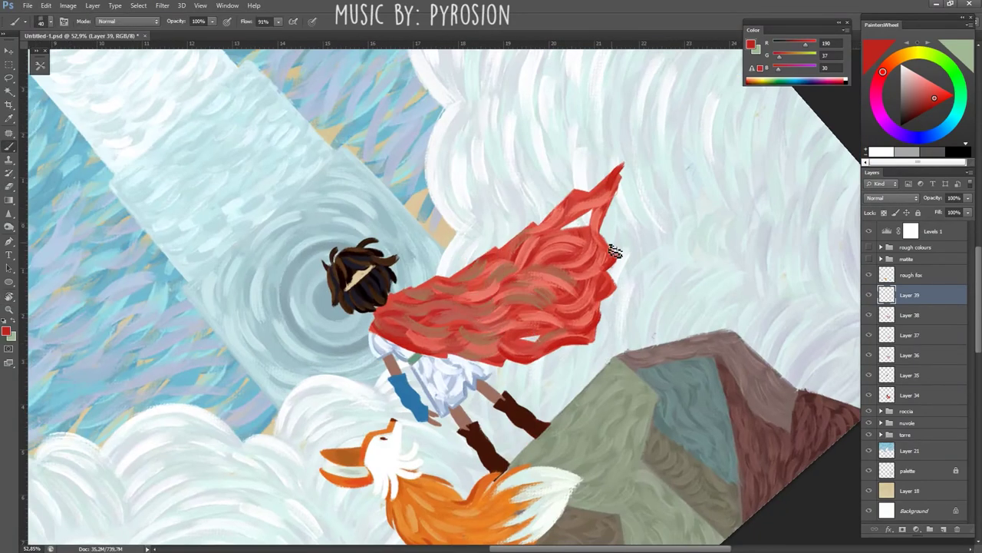
pyautogui.keyDown('alt'); pyautogui.click(610, 247); pyautogui.keyUp('alt')
pyautogui.keyDown('alt'); pyautogui.click(603, 227); pyautogui.keyUp('alt')
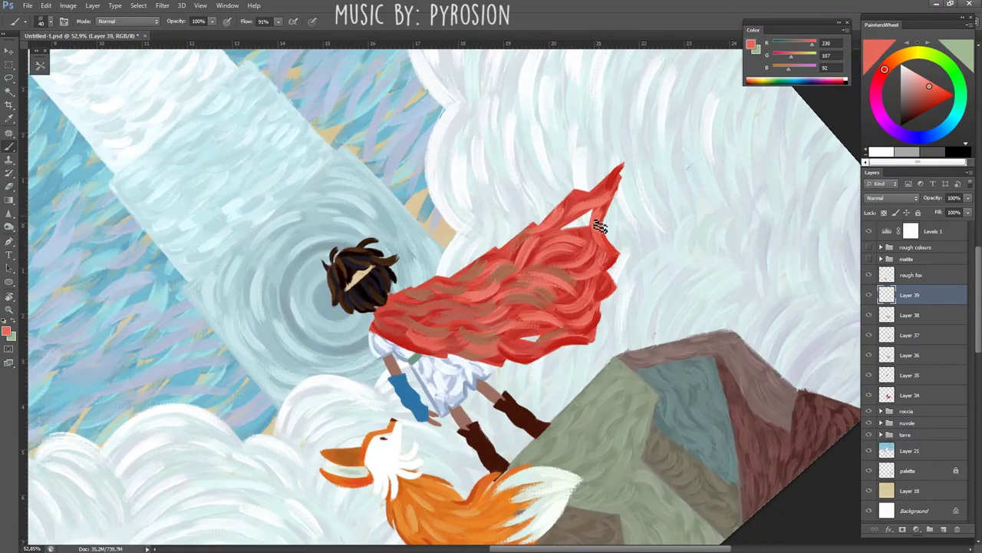
pyautogui.keyDown('alt'); pyautogui.click(621, 258); pyautogui.keyUp('alt')
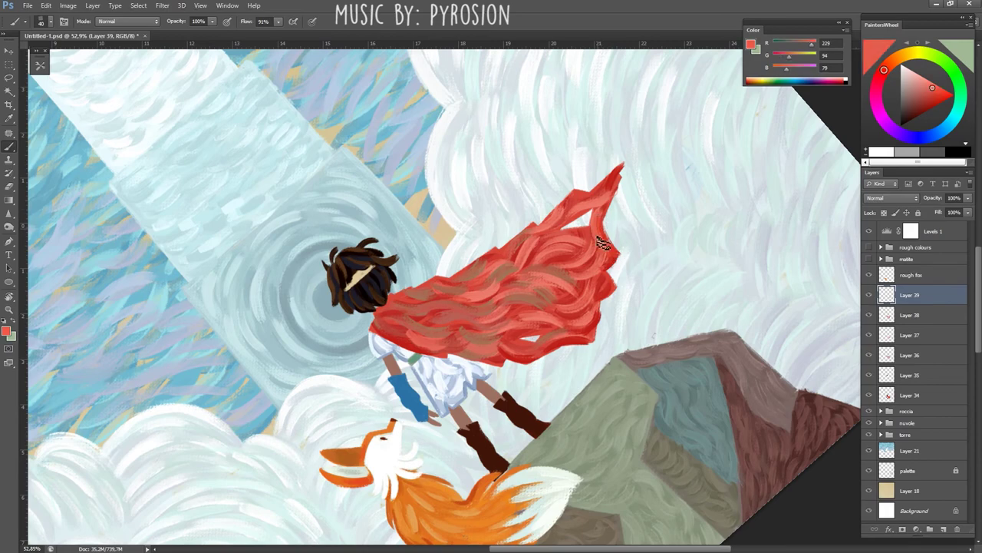
pyautogui.keyDown('alt'); pyautogui.click(606, 301); pyautogui.keyUp('alt')
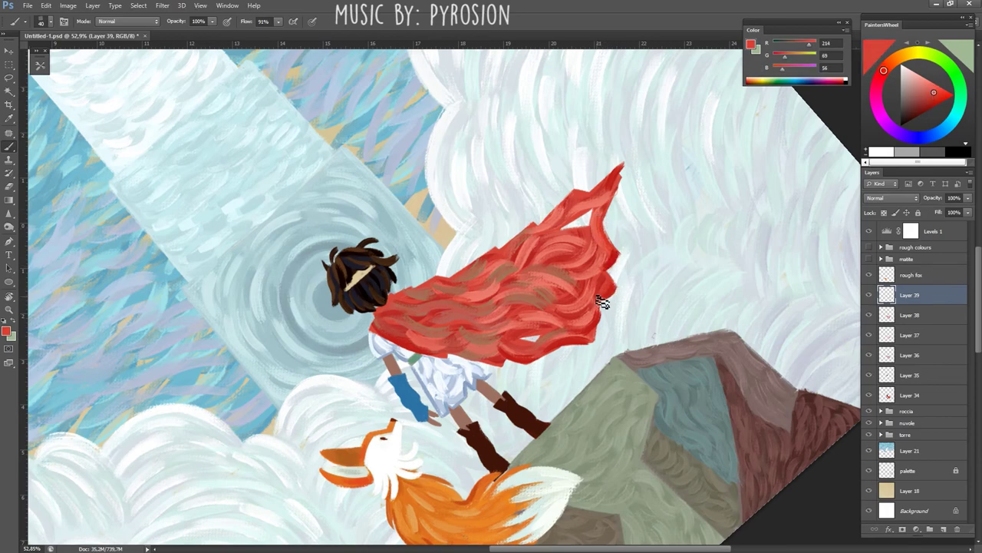
pyautogui.moveTo(605, 301); pyautogui.dragTo(460, 388)
pyautogui.keyDown('alt'); pyautogui.click(435, 367); pyautogui.keyUp('alt')
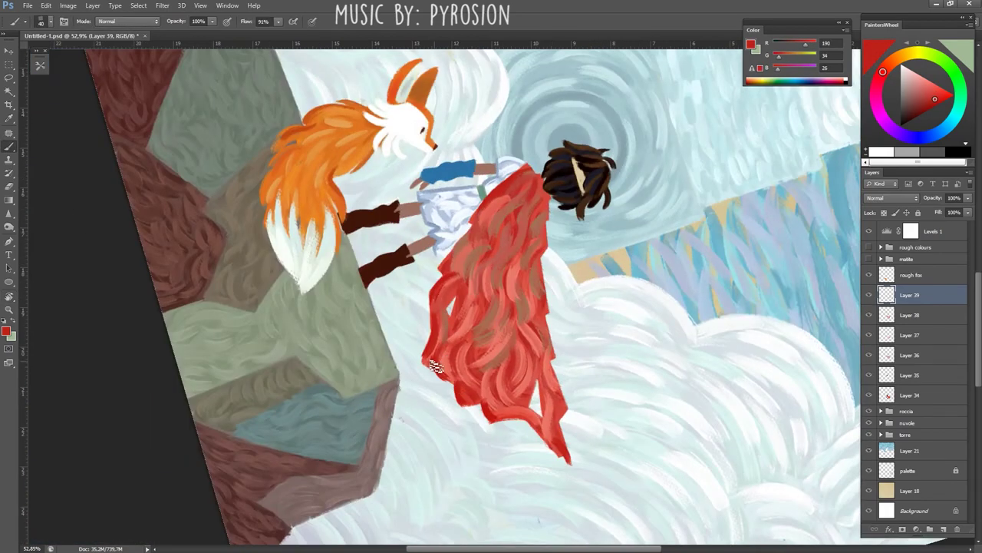
# - Paint red strokes along the cape's flowing tip using a slightly larger brush
pyautogui.hotkey('ctrl', '0')
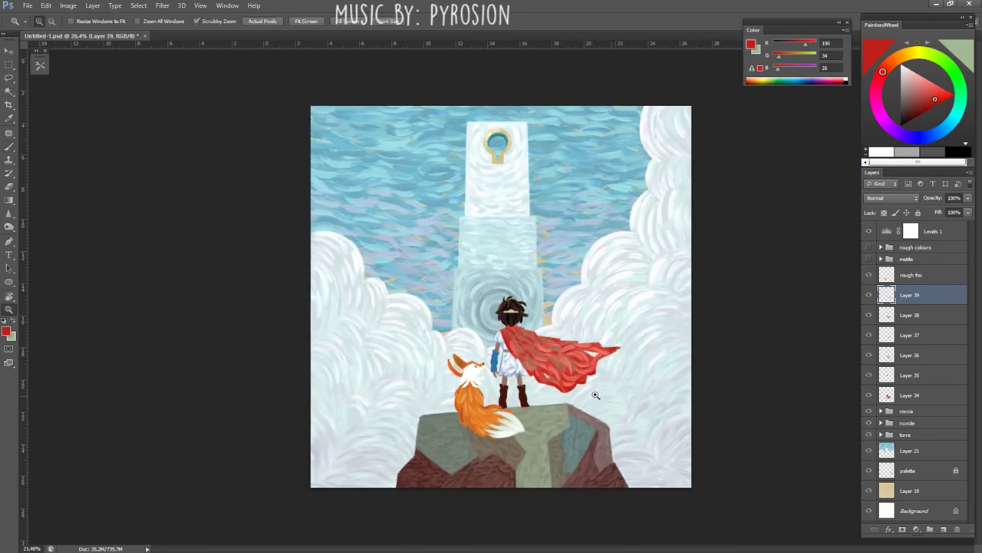
pyautogui.scroll(3, 608, 289)
pyautogui.moveTo(608, 289)
pyautogui.mouseDown()
pyautogui.moveTo(592, 259)
pyautogui.moveTo(614, 223)
pyautogui.mouseUp()
pyautogui.hotkey('ctrl', '0')
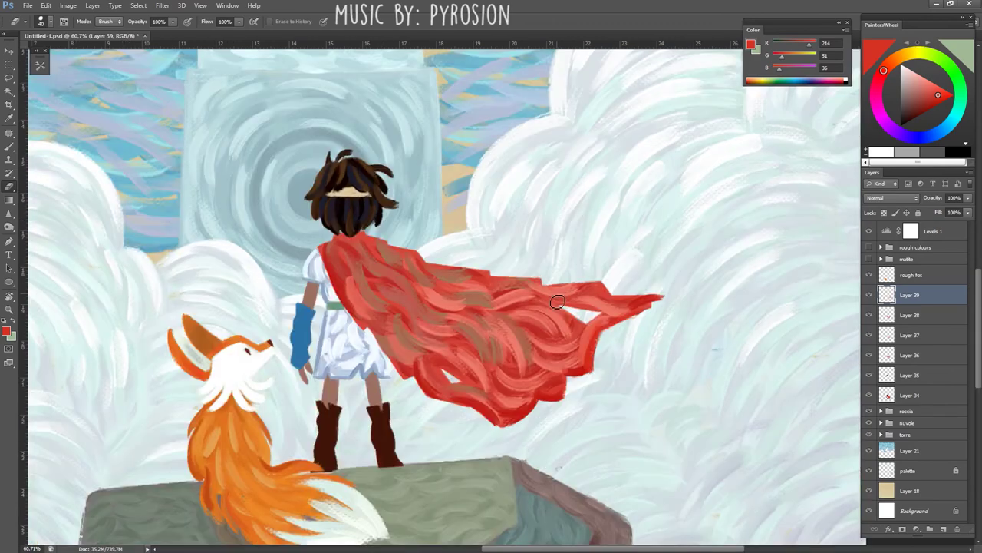
pyautogui.keyDown('alt'); pyautogui.click(422, 374); pyautogui.keyUp('alt')
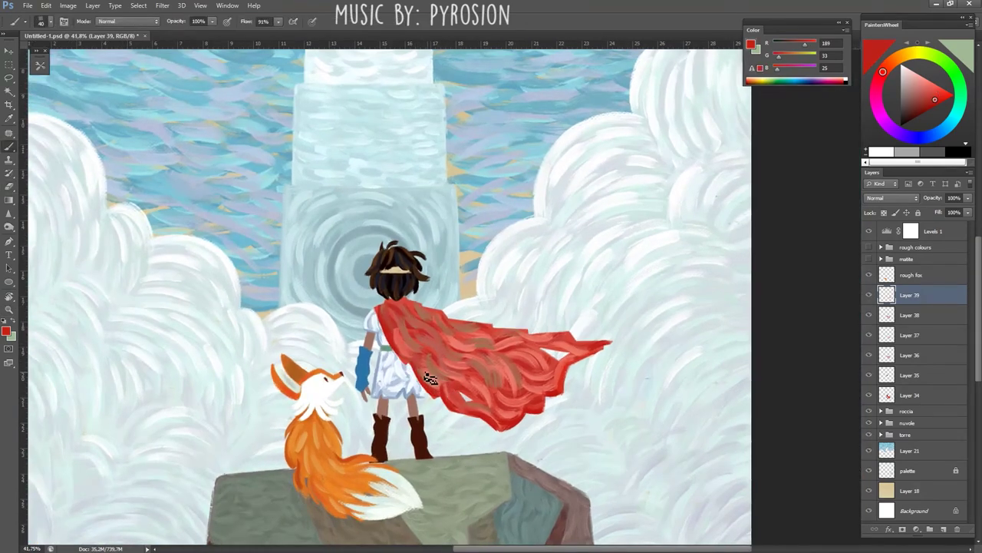
pyautogui.press(']')
pyautogui.keyDown('alt'); pyautogui.click(427, 347); pyautogui.keyUp('alt')
# - Sample pale blue-white and blue-grey tunic colours and zoom in on the boy
pyautogui.keyDown('alt'); pyautogui.click(439, 386); pyautogui.keyUp('alt')
pyautogui.keyDown('alt'); pyautogui.click(473, 373); pyautogui.keyUp('alt')
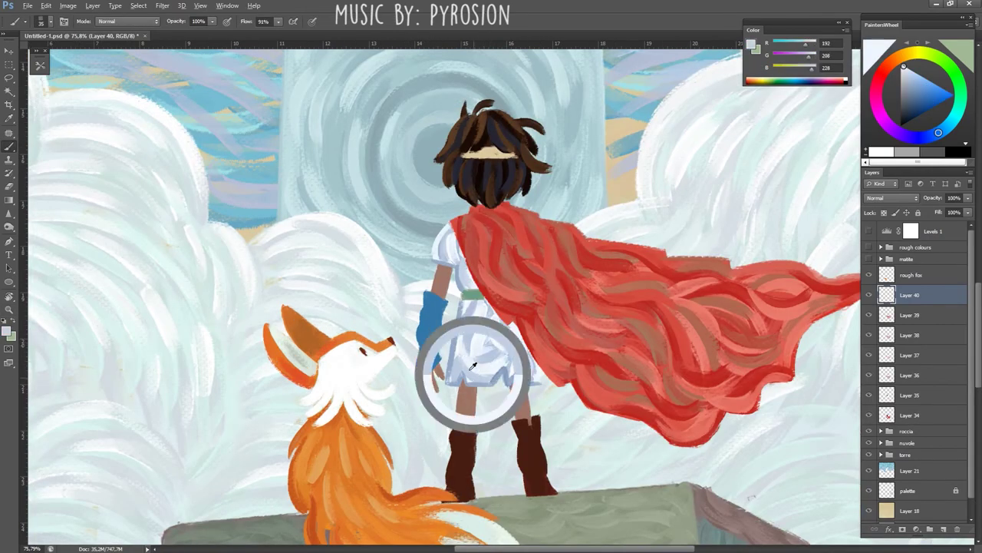
pyautogui.keyDown('alt'); pyautogui.click(529, 365); pyautogui.keyUp('alt')
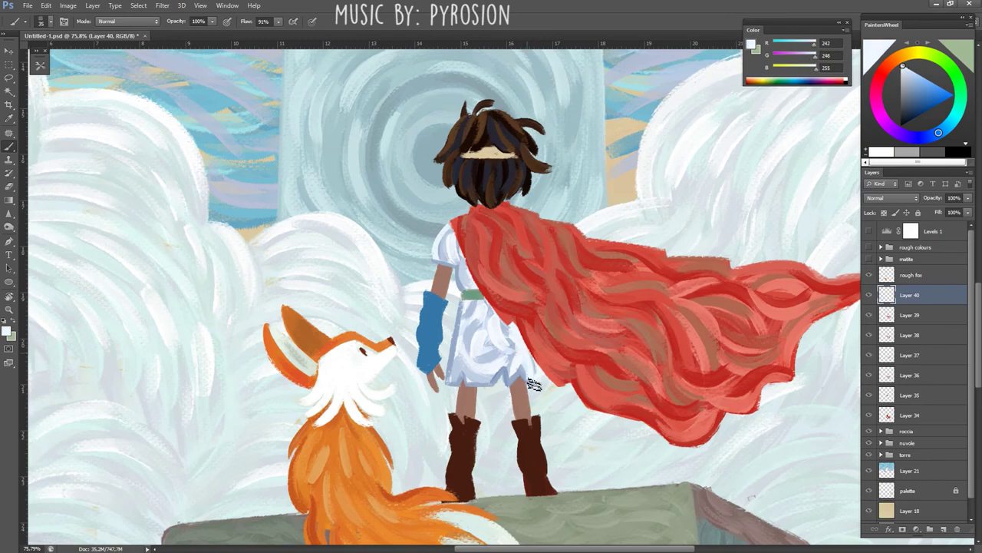
pyautogui.keyDown('alt'); pyautogui.click(522, 354); pyautogui.keyUp('alt')
pyautogui.moveTo(535, 355); pyautogui.dragTo(568, 327)
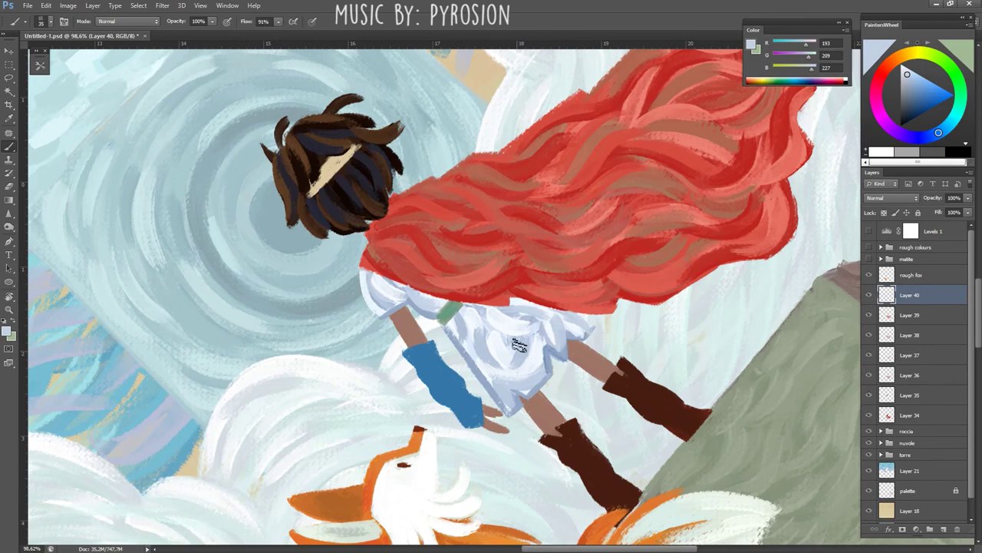
pyautogui.press('Escape')
pyautogui.press('z')
pyautogui.moveTo(499, 322)
pyautogui.mouseDown()
pyautogui.moveTo(443, 322)
pyautogui.moveTo(506, 323)
pyautogui.mouseUp()
pyautogui.press('b')
pyautogui.keyDown('alt'); pyautogui.click(508, 323); pyautogui.keyUp('alt')
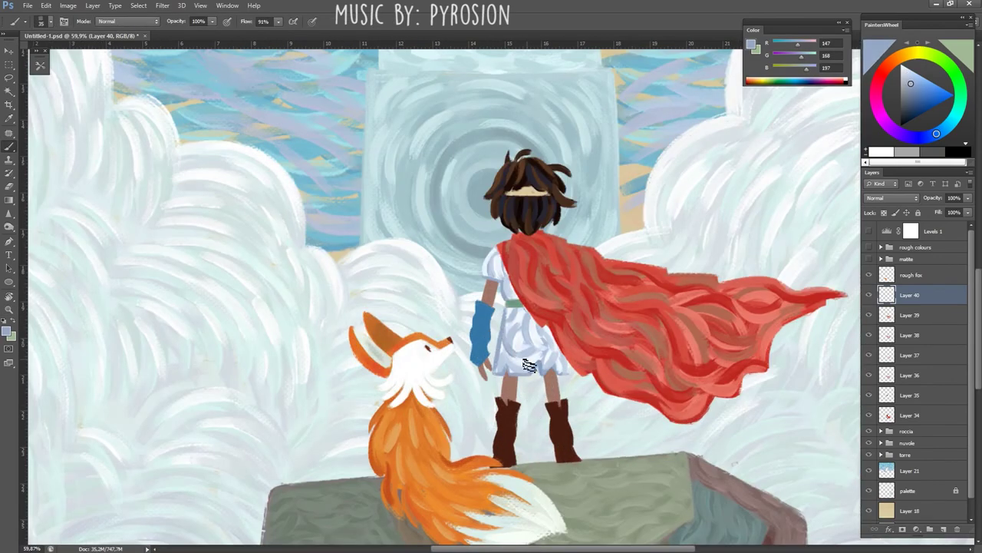
# - Brighten the tunic with white-blue strokes and add a blue-grey shadow stroke
pyautogui.keyDown('alt'); pyautogui.click(526, 353); pyautogui.keyUp('alt')
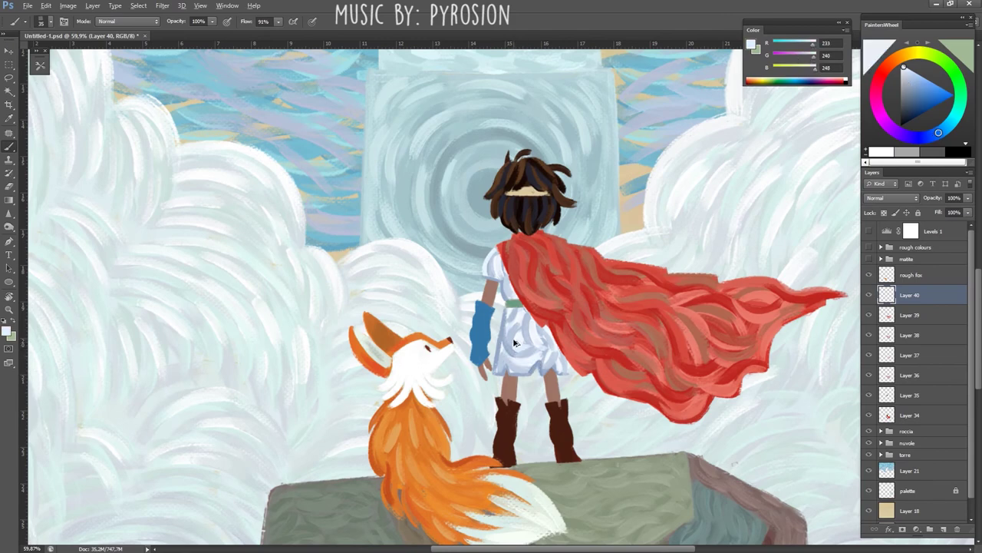
pyautogui.moveTo(514, 343)
pyautogui.mouseDown()
pyautogui.moveTo(537, 338)
pyautogui.moveTo(521, 365)
pyautogui.mouseUp()
pyautogui.keyDown('alt'); pyautogui.click(506, 322); pyautogui.keyUp('alt')
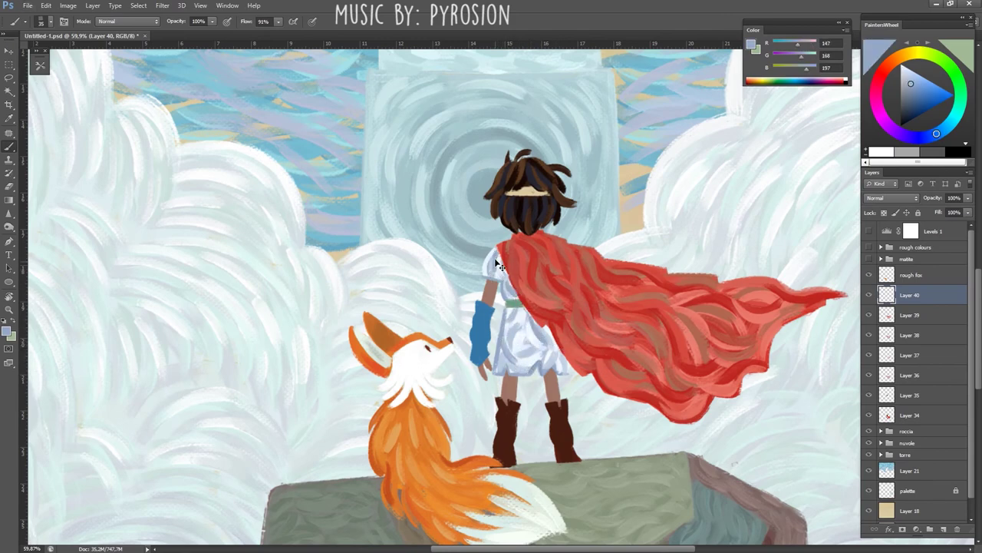
pyautogui.scroll(-5, 498, 265)
pyautogui.scroll(5, 519, 384)
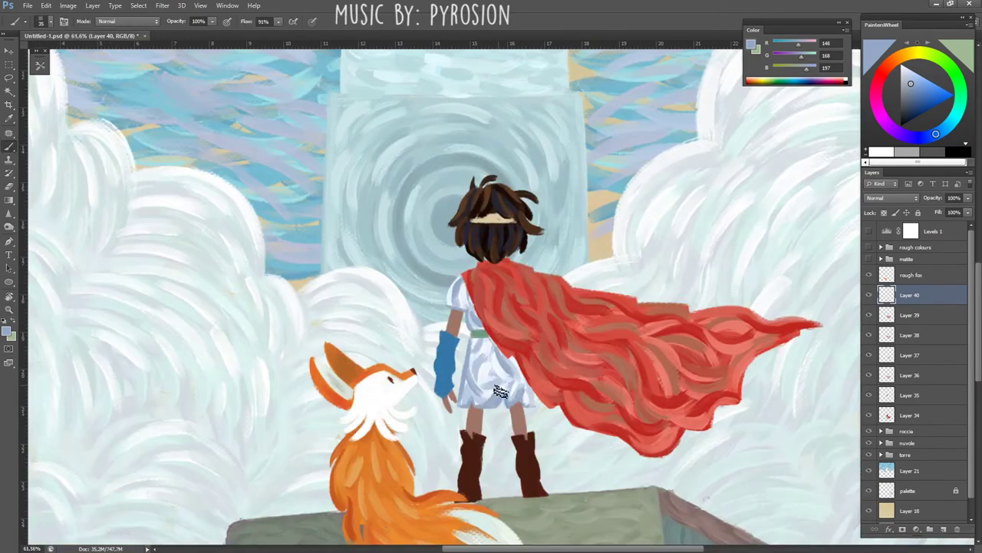
pyautogui.scroll(-3, 491, 395)
pyautogui.scroll(4, 488, 403)
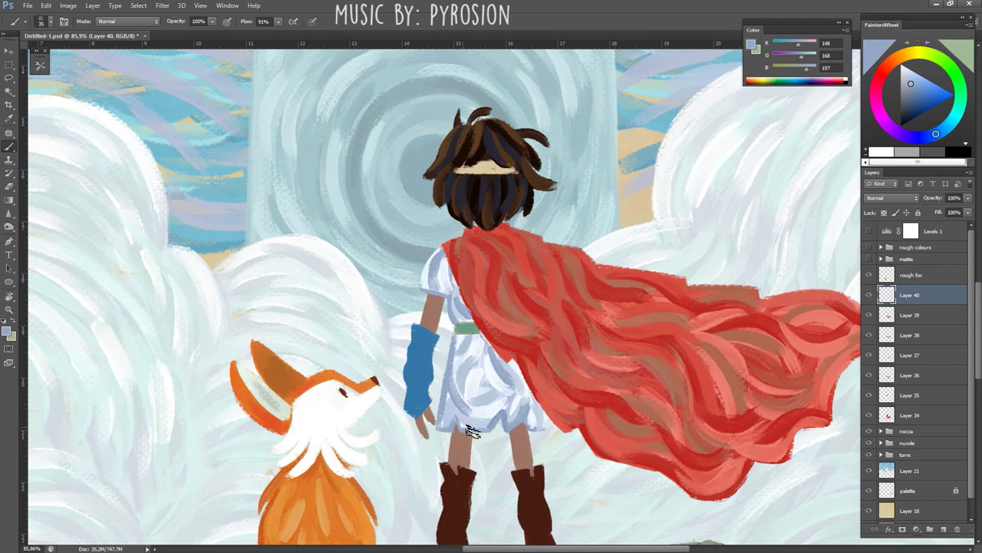
pyautogui.scroll(-1, 480, 418)
pyautogui.keyDown('alt'); pyautogui.click(374, 351); pyautogui.keyUp('alt')
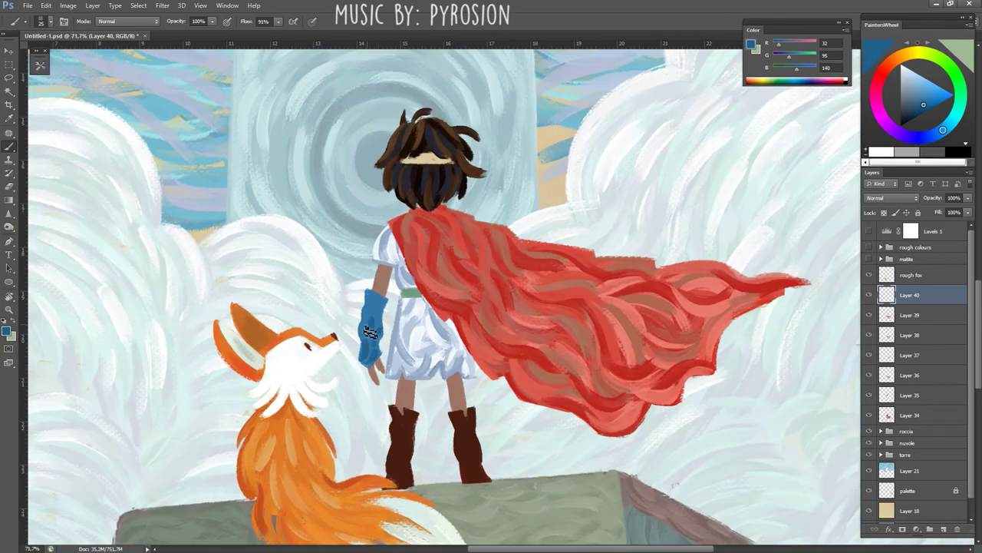
# - Add lighter blue texture to the glove and sample blues with the canvas upside down
pyautogui.moveTo(373, 307); pyautogui.dragTo(387, 324)
pyautogui.keyDown('alt'); pyautogui.click(475, 324); pyautogui.keyUp('alt')
pyautogui.keyDown('alt'); pyautogui.click(371, 344); pyautogui.keyUp('alt')
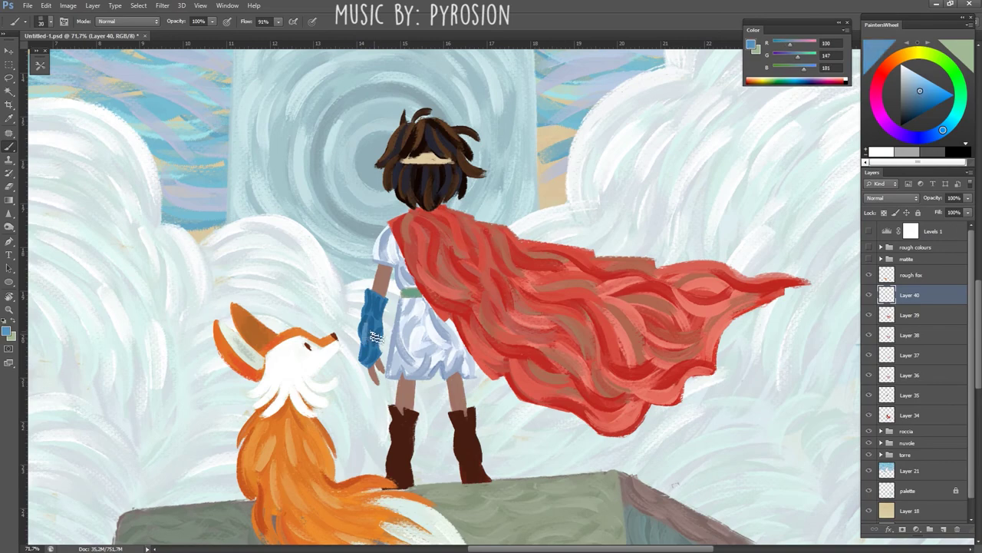
pyautogui.press('r')
pyautogui.scroll(-2, 263, 366)
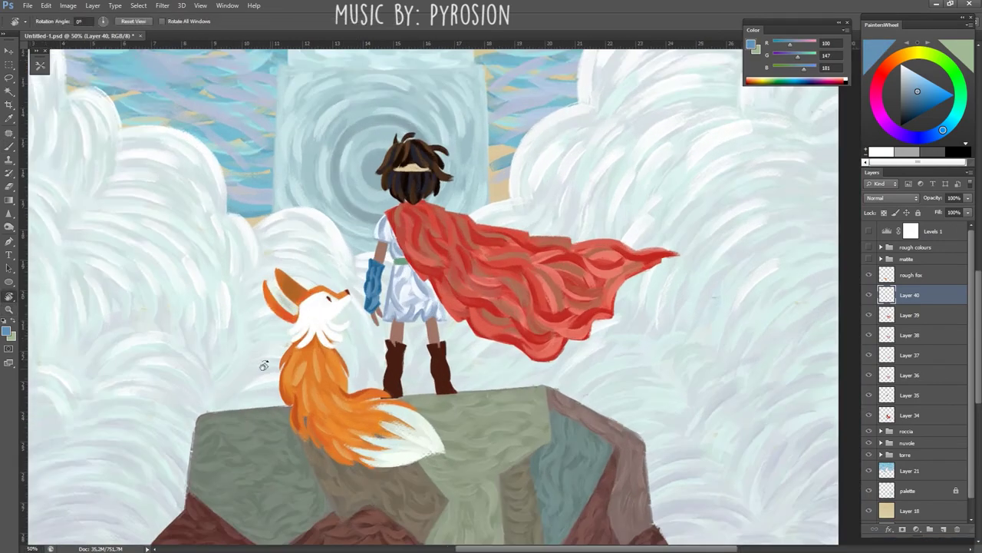
pyautogui.moveTo(264, 365); pyautogui.dragTo(491, 231)
pyautogui.keyDown('alt'); pyautogui.click(584, 178); pyautogui.keyUp('alt')
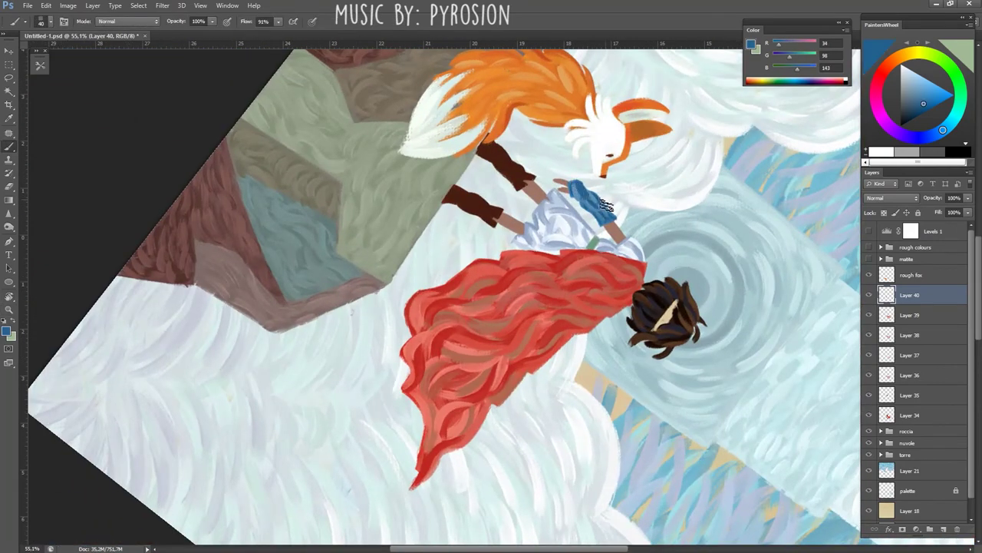
pyautogui.keyDown('alt'); pyautogui.click(599, 198); pyautogui.keyUp('alt')
pyautogui.keyDown('alt'); pyautogui.click(610, 229); pyautogui.keyUp('alt')
pyautogui.press('r')
pyautogui.press('Escape')
pyautogui.press('z')
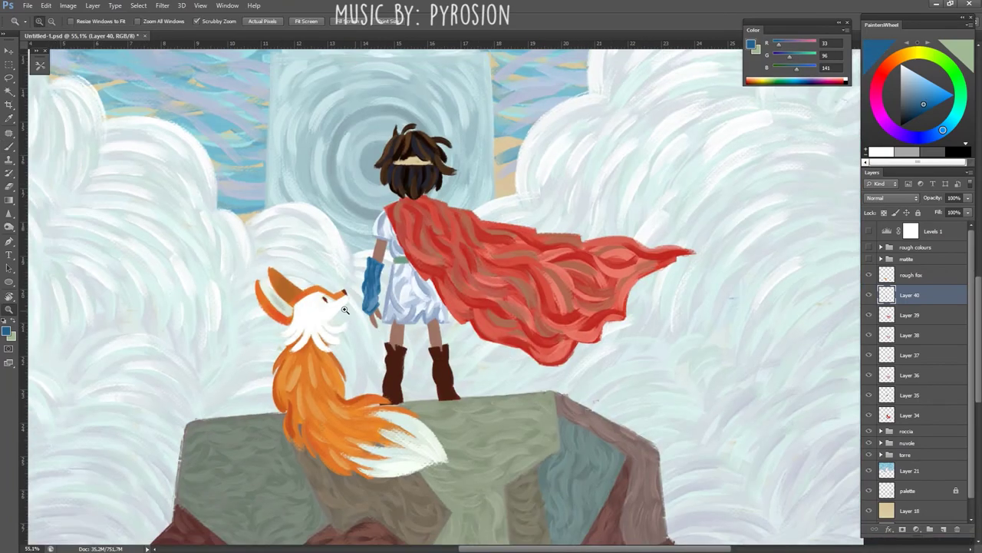
# - Zoom in on the glove and pick highlight, mid and shadow blues with the canvas inverted
pyautogui.moveTo(345, 310)
pyautogui.mouseDown()
pyautogui.moveTo(399, 309)
pyautogui.moveTo(413, 359)
pyautogui.mouseUp()
pyautogui.press('r')
pyautogui.press('b')
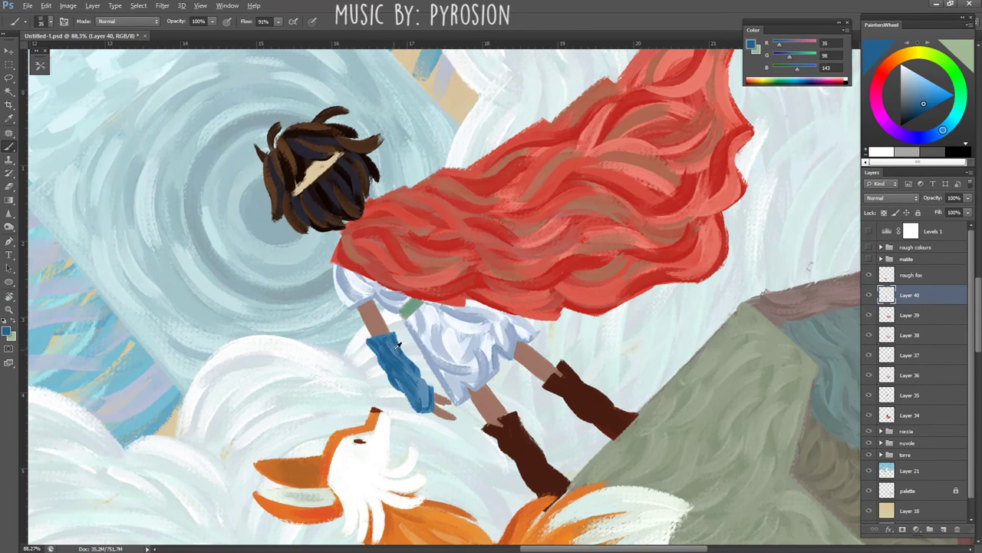
pyautogui.keyDown('alt'); pyautogui.click(388, 346); pyautogui.keyUp('alt')
pyautogui.keyDown('alt'); pyautogui.click(393, 346); pyautogui.keyUp('alt')
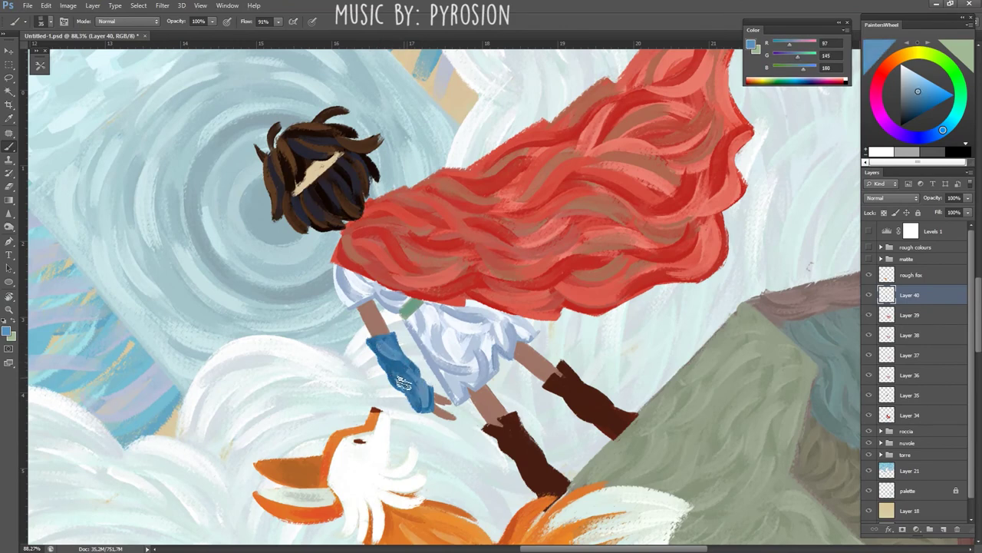
pyautogui.keyDown('alt'); pyautogui.click(406, 375); pyautogui.keyUp('alt')
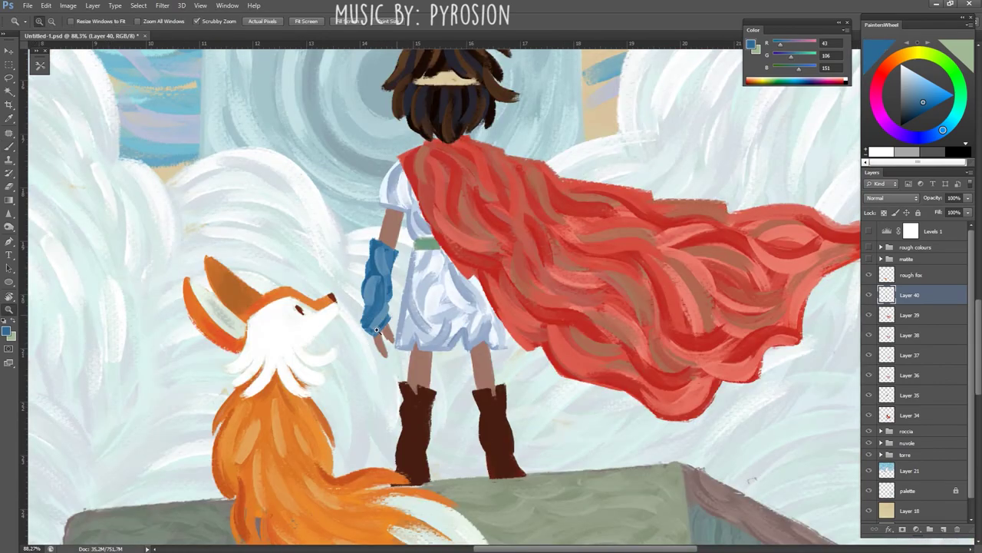
pyautogui.moveTo(420, 381); pyautogui.dragTo(572, 185)
pyautogui.keyDown('alt'); pyautogui.click(579, 206); pyautogui.keyUp('alt')
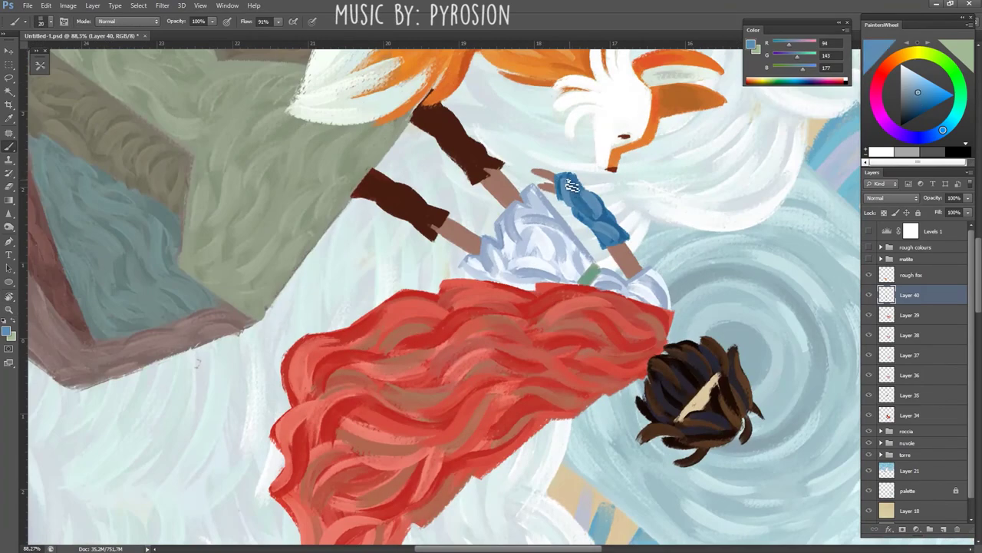
pyautogui.keyDown('alt'); pyautogui.click(584, 212); pyautogui.keyUp('alt')
pyautogui.keyDown('alt'); pyautogui.click(564, 184); pyautogui.keyUp('alt')
pyautogui.keyDown('alt'); pyautogui.click(571, 185); pyautogui.keyUp('alt')
pyautogui.keyDown('alt'); pyautogui.click(566, 183); pyautogui.keyUp('alt')
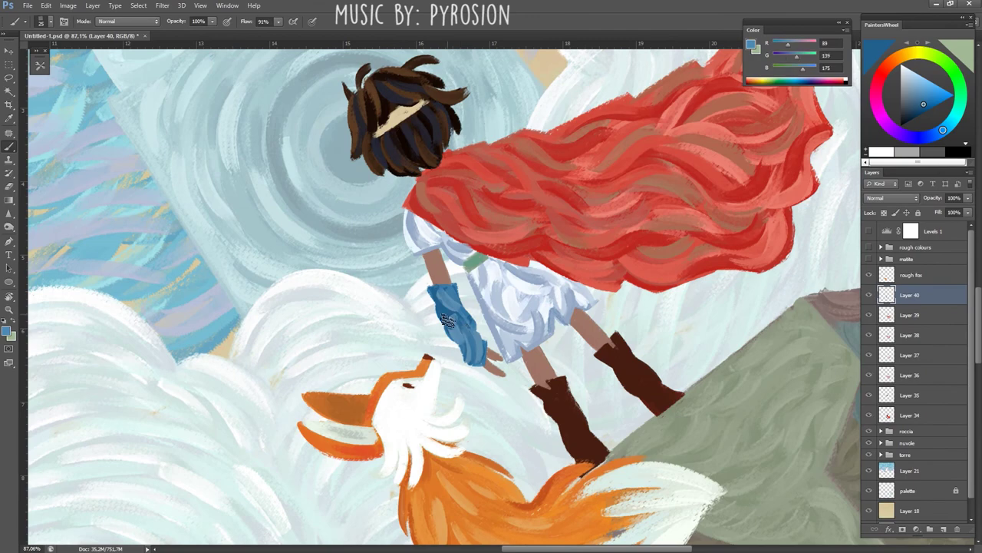
# - Paint dark blue strokes along the sleeve, then return the view upright and zoom in
pyautogui.keyDown('alt'); pyautogui.click(449, 290); pyautogui.keyUp('alt')
pyautogui.moveTo(447, 291); pyautogui.dragTo(456, 335)
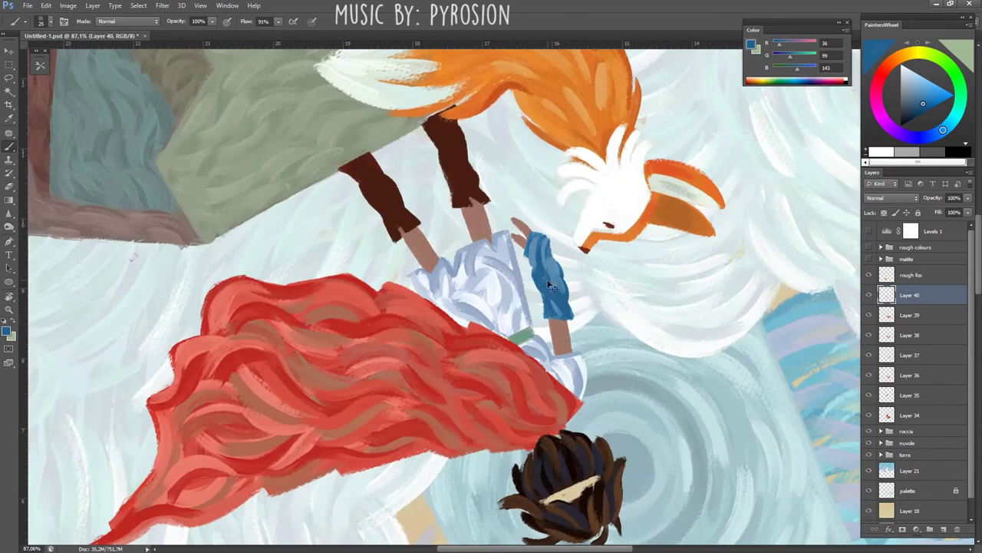
pyautogui.keyDown('alt'); pyautogui.click(537, 278); pyautogui.keyUp('alt')
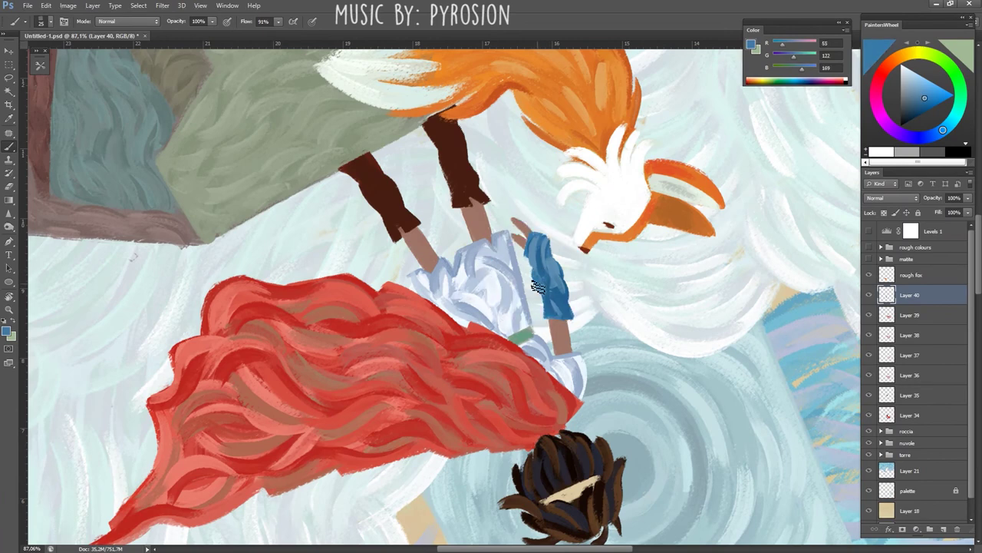
pyautogui.keyDown('alt'); pyautogui.click(540, 240); pyautogui.keyUp('alt')
pyautogui.keyDown('alt'); pyautogui.click(538, 247); pyautogui.keyUp('alt')
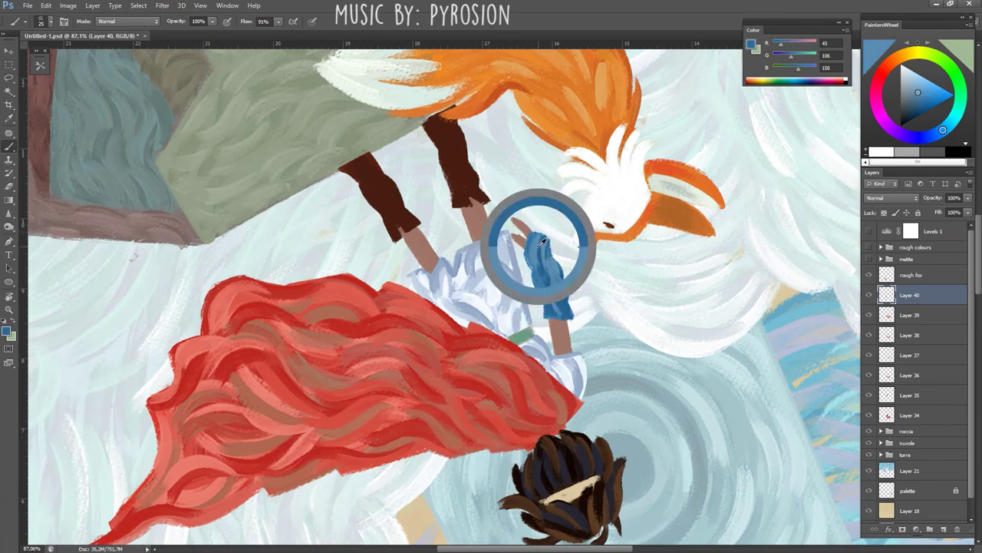
pyautogui.keyDown('alt'); pyautogui.click(547, 304); pyautogui.keyUp('alt')
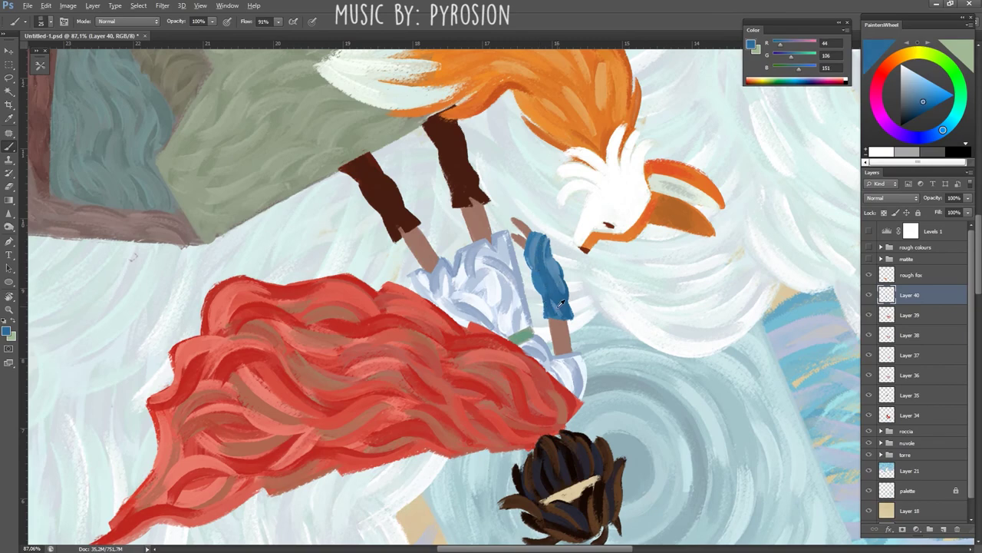
pyautogui.press('Escape')
pyautogui.keyDown('ctrl'); pyautogui.keyDown('alt'); pyautogui.click(501, 283); pyautogui.keyUp('alt'); pyautogui.keyUp('ctrl')
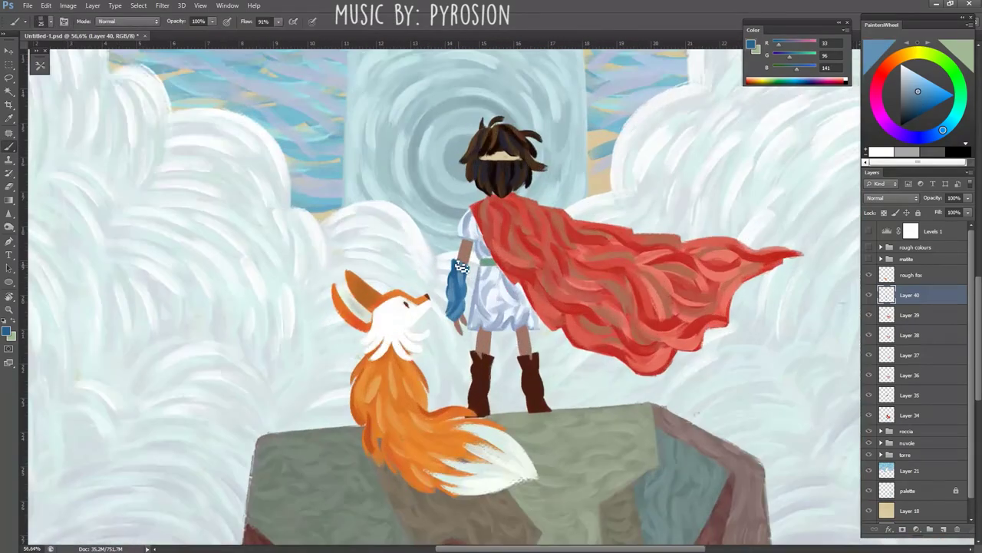
pyautogui.keyDown('ctrl'); pyautogui.click(459, 258); pyautogui.keyUp('ctrl')
pyautogui.press('b')
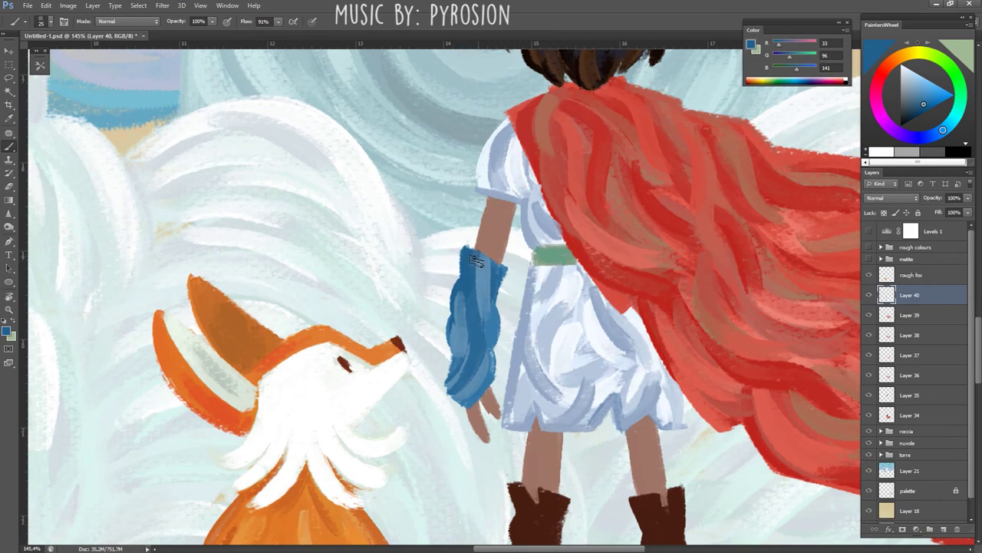
# - Work light, mid and dark blue strokes into the sleeve, checking the whole illustration
pyautogui.keyDown('alt'); pyautogui.click(474, 261); pyautogui.keyUp('alt')
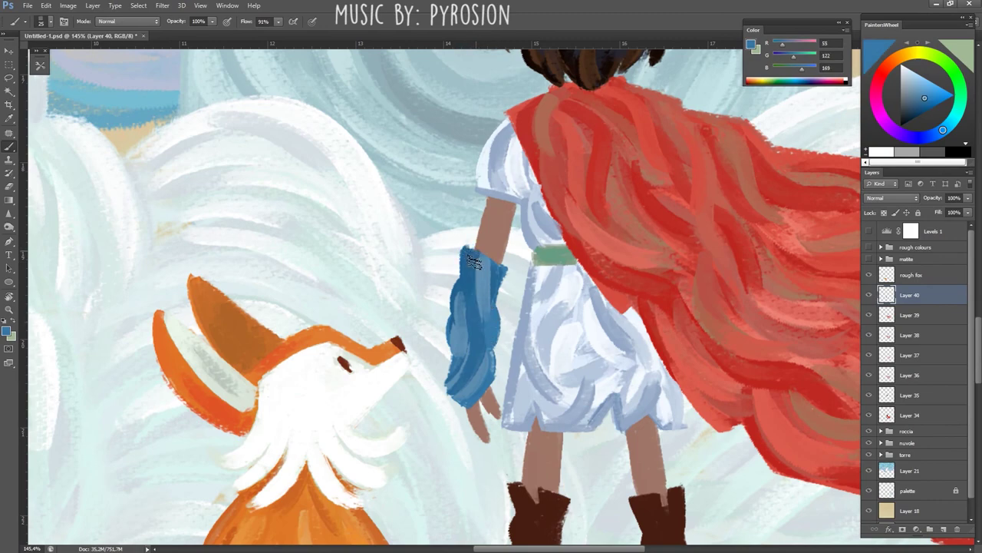
pyautogui.scroll(-3, 474, 261)
pyautogui.keyDown('alt'); pyautogui.click(482, 303); pyautogui.keyUp('alt')
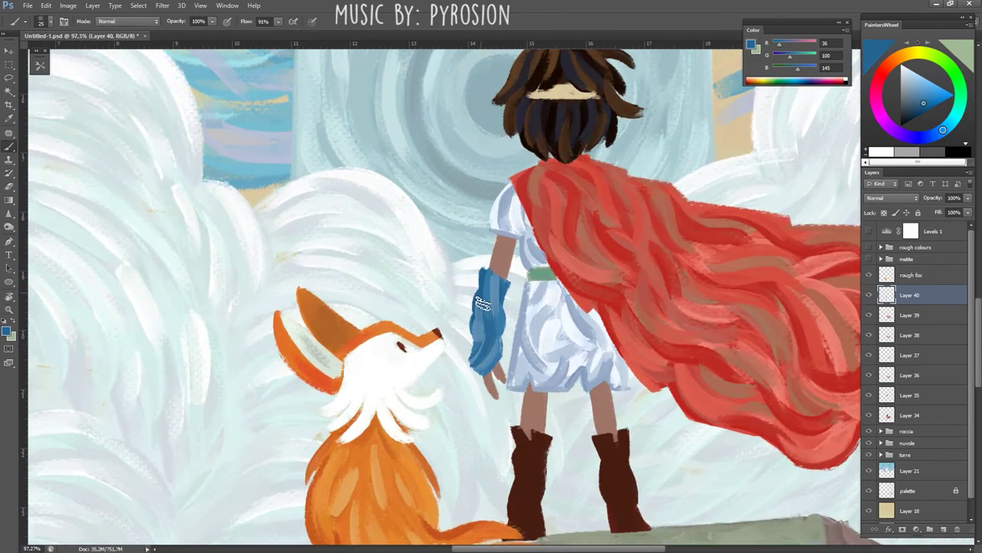
pyautogui.keyDown('alt'); pyautogui.click(481, 323); pyautogui.keyUp('alt')
pyautogui.keyDown('alt'); pyautogui.click(486, 328); pyautogui.keyUp('alt')
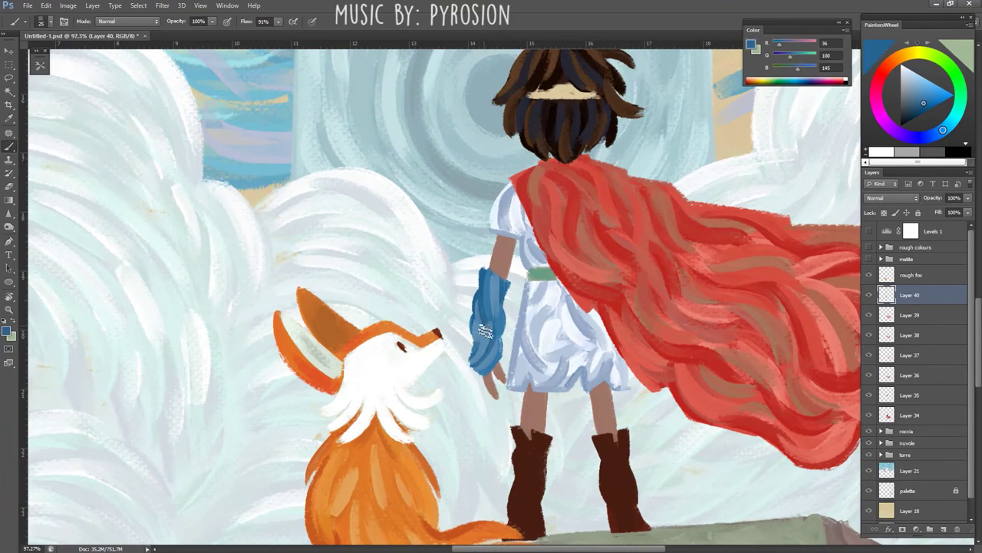
pyautogui.hotkey('ctrl', '0')
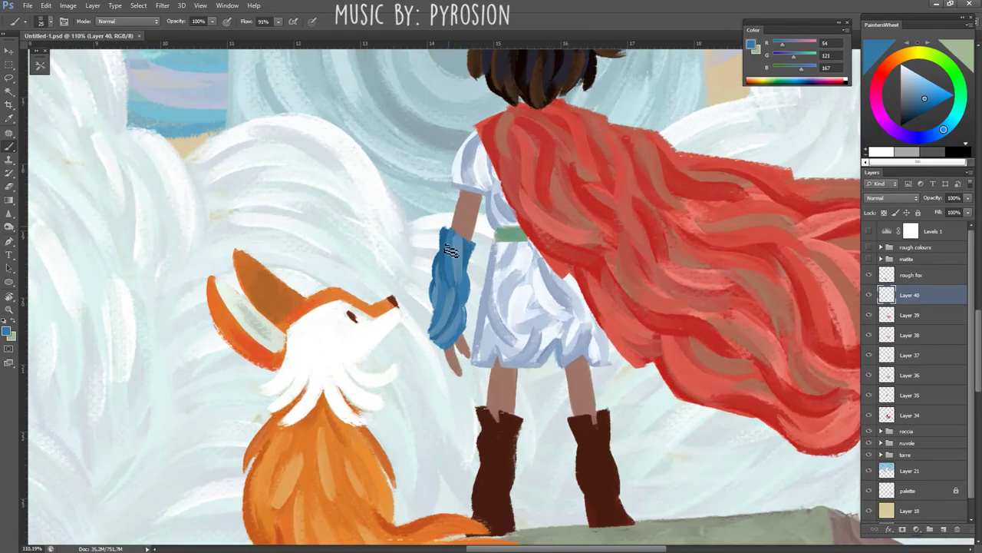
pyautogui.keyDown('alt'); pyautogui.click(457, 235); pyautogui.keyUp('alt')
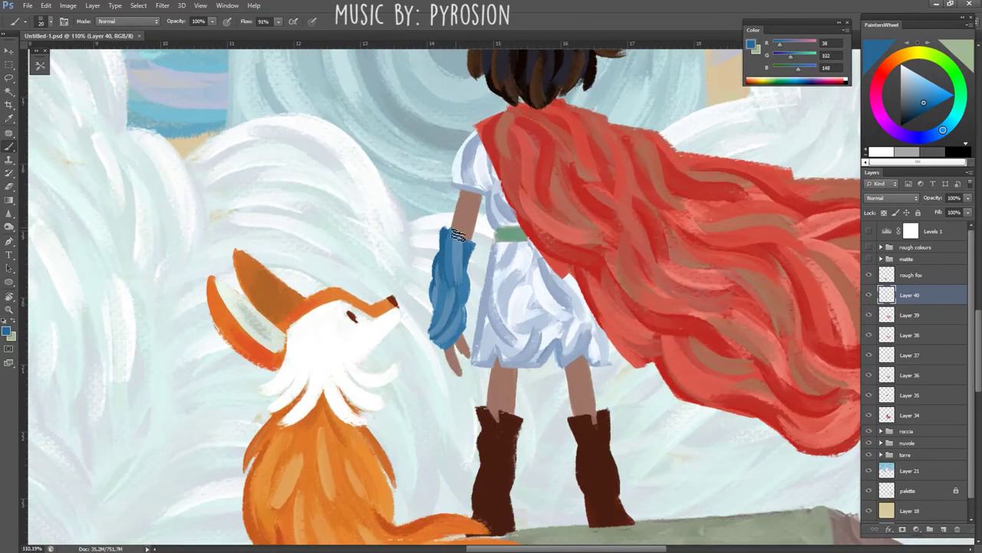
pyautogui.keyDown('alt'); pyautogui.click(470, 281); pyautogui.keyUp('alt')
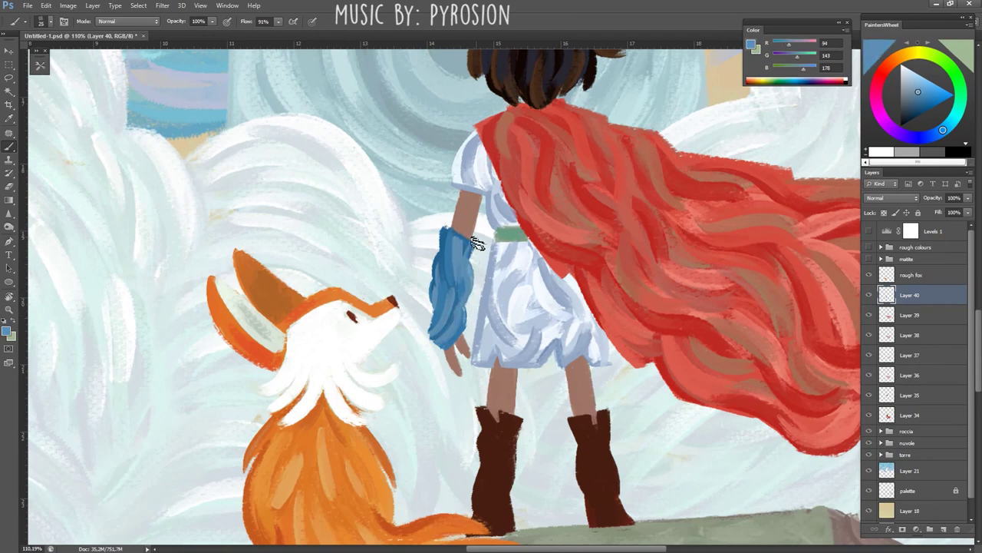
pyautogui.keyDown('alt'); pyautogui.click(459, 309); pyautogui.keyUp('alt')
pyautogui.keyDown('alt'); pyautogui.click(446, 261); pyautogui.keyUp('alt')
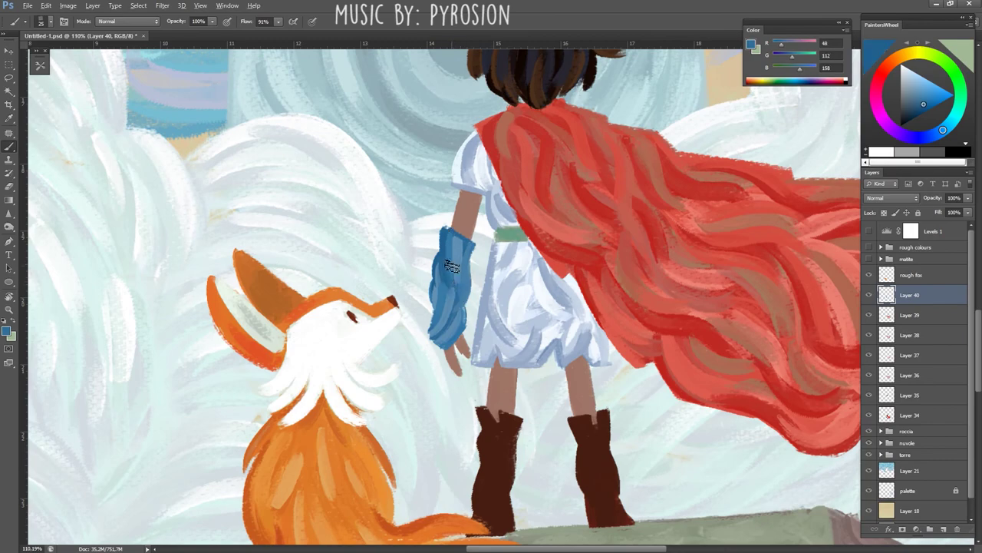
pyautogui.keyDown('alt'); pyautogui.click(447, 241); pyautogui.keyUp('alt')
pyautogui.keyDown('alt'); pyautogui.click(446, 281); pyautogui.keyUp('alt')
# - Add final light and dark blue sleeve strokes, with Layer 41 started above Layer 40
pyautogui.press('z')
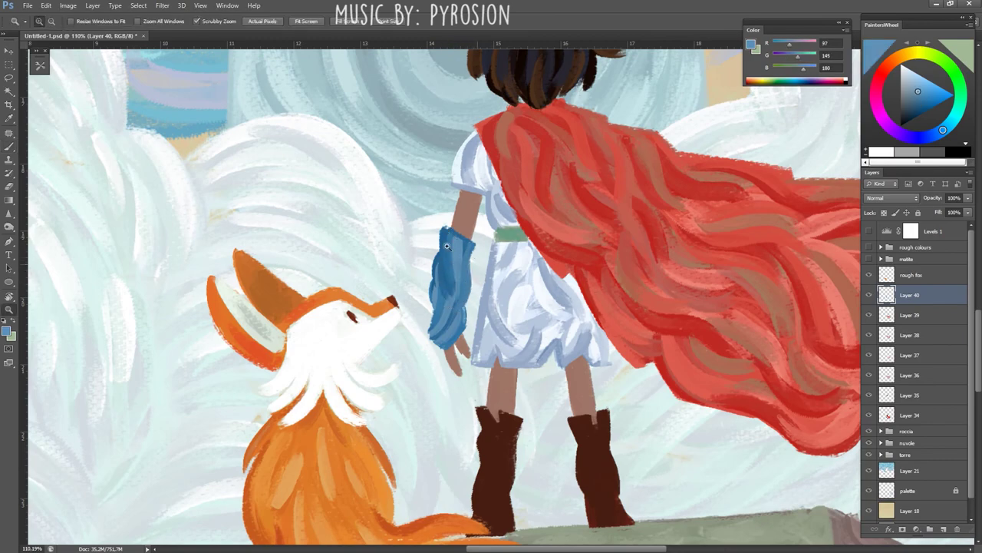
pyautogui.moveTo(459, 269)
pyautogui.mouseDown()
pyautogui.moveTo(491, 299)
pyautogui.moveTo(487, 283)
pyautogui.mouseUp()
pyautogui.press('b')
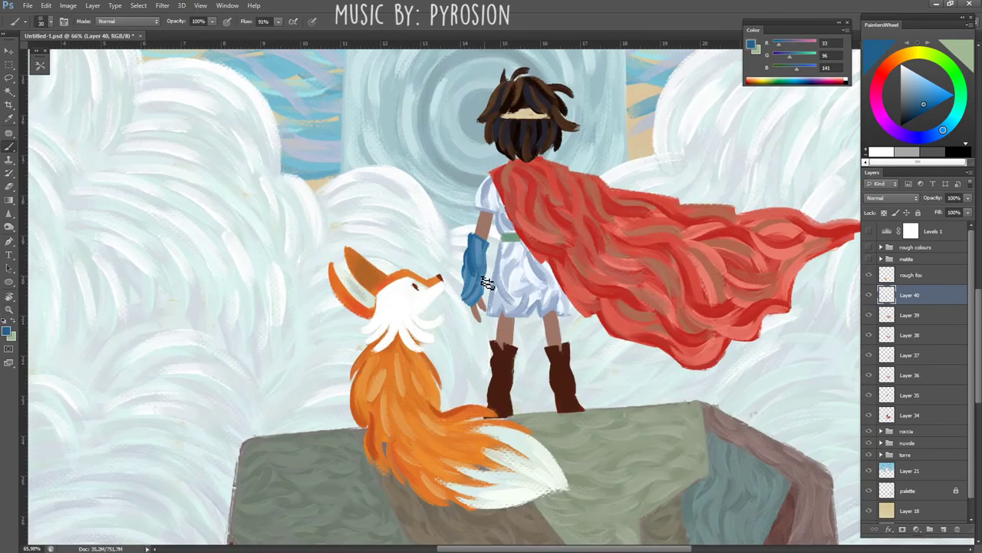
pyautogui.keyDown('alt'); pyautogui.click(471, 274); pyautogui.keyUp('alt')
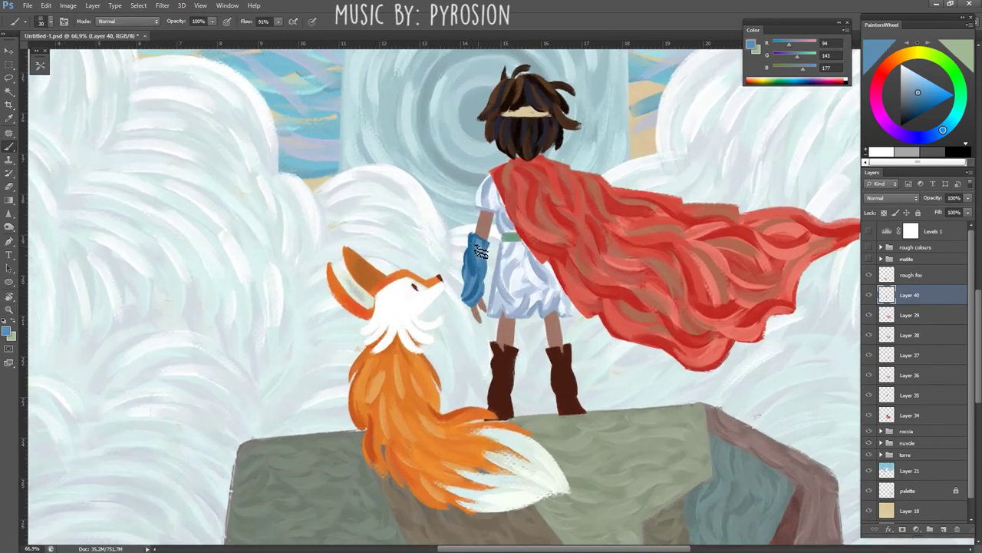
pyautogui.keyDown('alt'); pyautogui.click(476, 240); pyautogui.keyUp('alt')
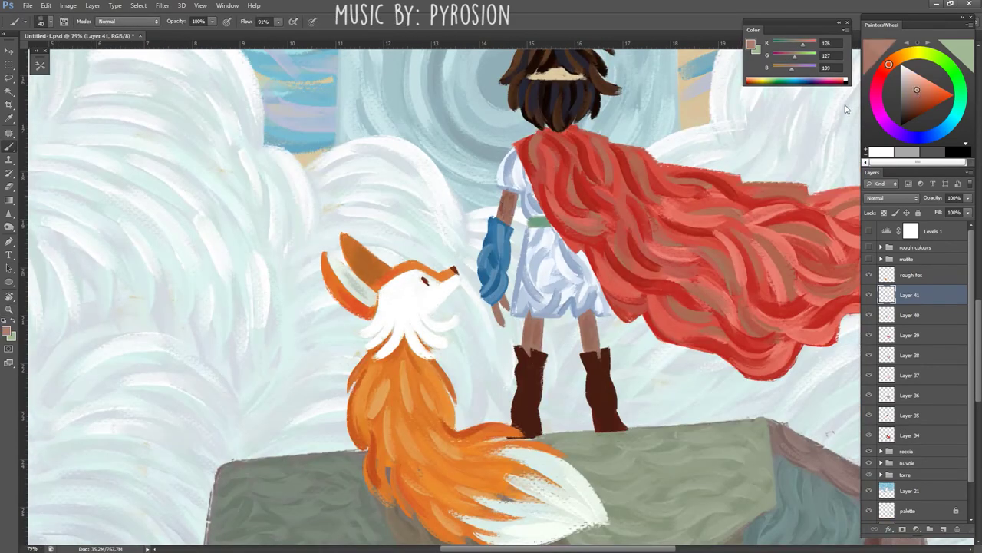
# - Sample and fine-tune the boy's skin tone from his arm and legs
pyautogui.click(919, 89)
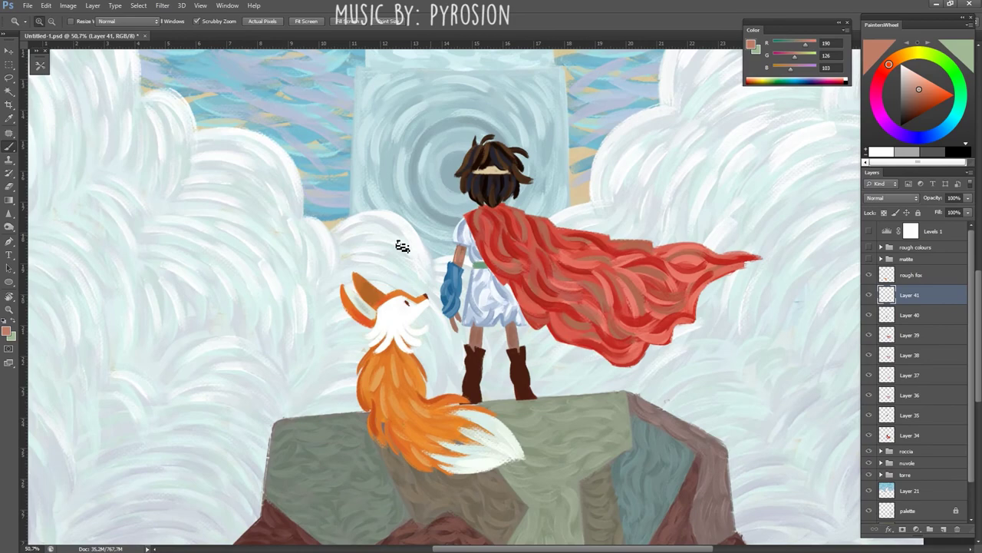
pyautogui.keyDown('alt'); pyautogui.click(464, 248); pyautogui.keyUp('alt')
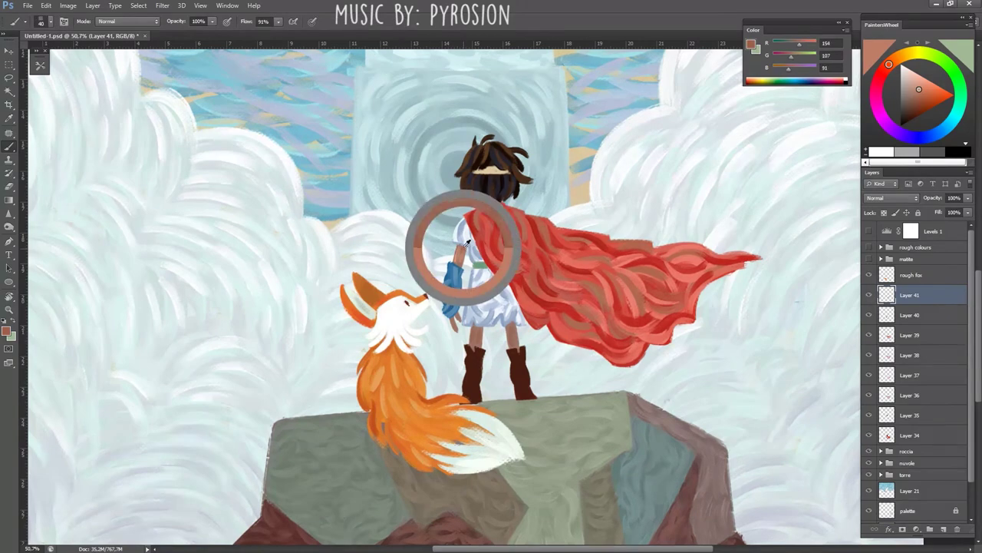
pyautogui.keyDown('alt'); pyautogui.click(475, 344); pyautogui.keyUp('alt')
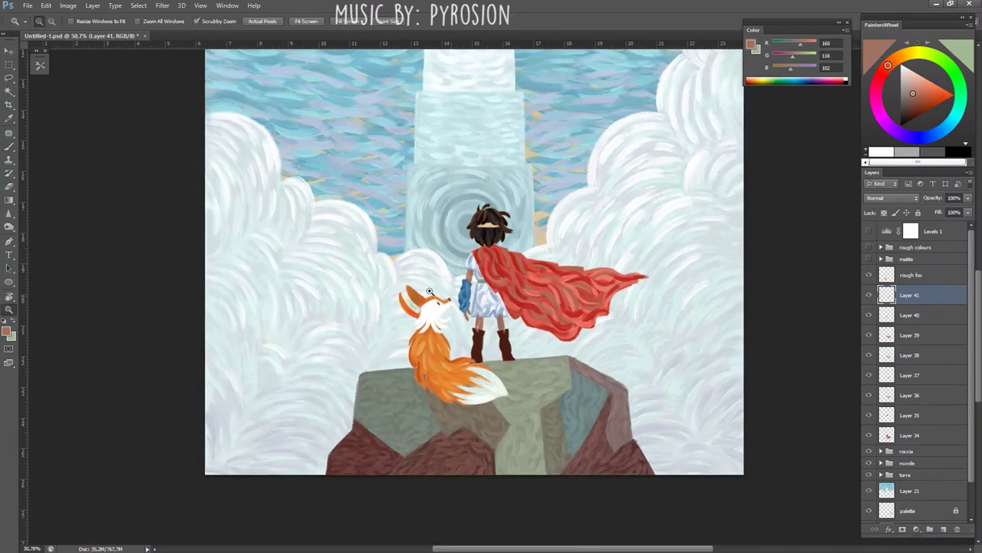
pyautogui.scroll(-2, 476, 337)
pyautogui.scroll(3, 476, 334)
pyautogui.keyDown('alt'); pyautogui.click(477, 326); pyautogui.keyUp('alt')
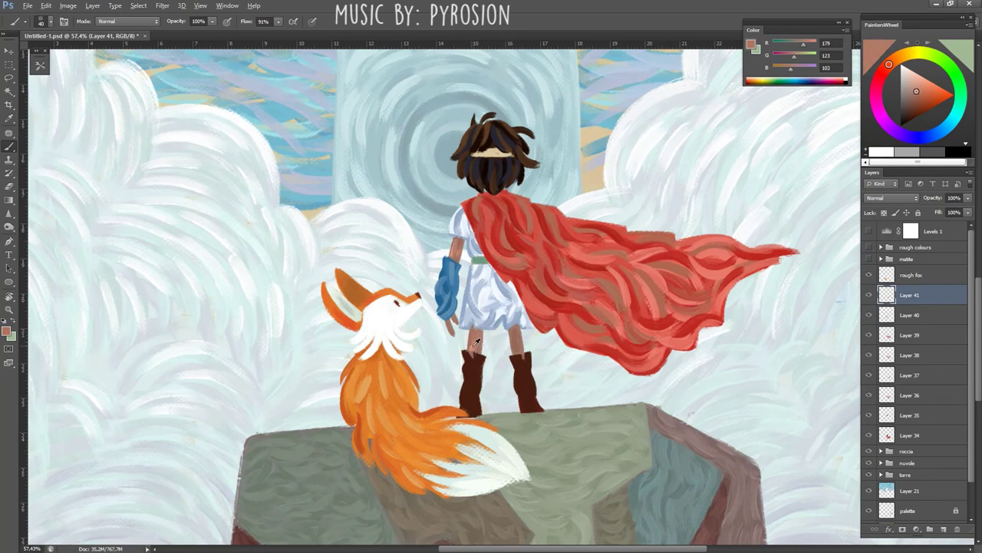
pyautogui.keyDown('alt'); pyautogui.click(476, 341); pyautogui.keyUp('alt')
pyautogui.scroll(-2, 479, 337)
pyautogui.scroll(3, 480, 337)
# - Pick a darker arm tone and lighter leg tone for the boy's legs
pyautogui.click(914, 96)
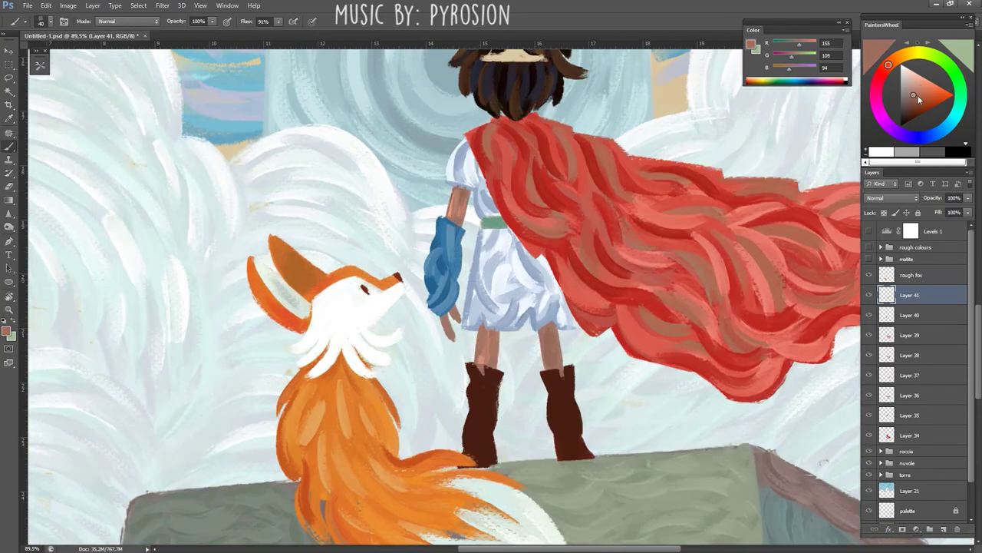
pyautogui.keyDown('alt'); pyautogui.click(460, 205); pyautogui.keyUp('alt')
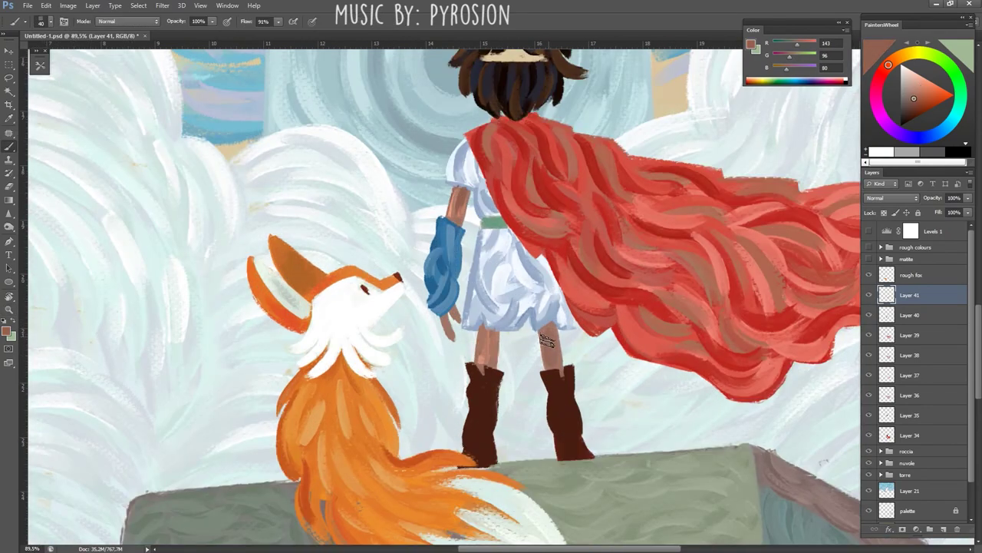
pyautogui.keyDown('alt'); pyautogui.click(493, 360); pyautogui.keyUp('alt')
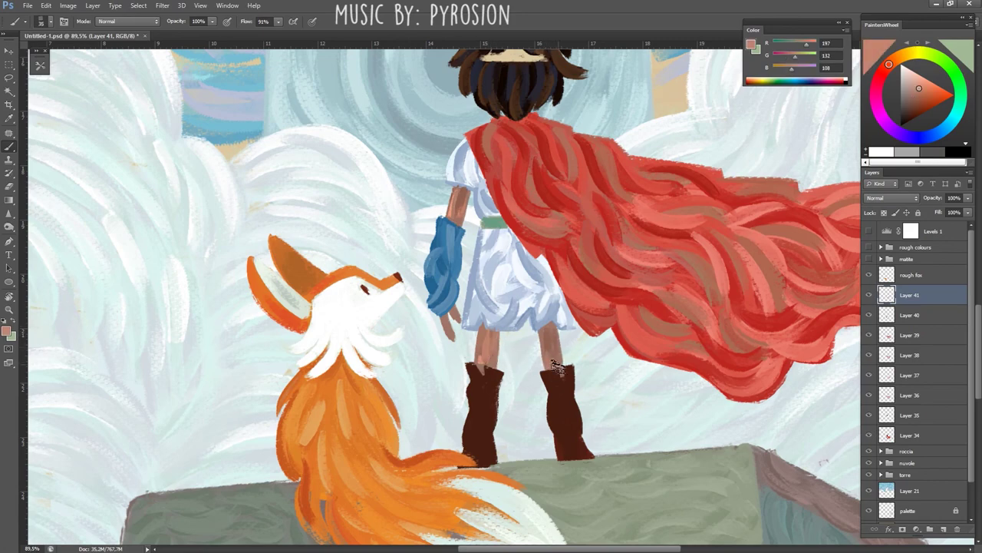
pyautogui.scroll(-3, 564, 355)
pyautogui.keyDown('alt'); pyautogui.click(536, 323); pyautogui.keyUp('alt')
pyautogui.press('z')
pyautogui.scroll(-1, 464, 263)
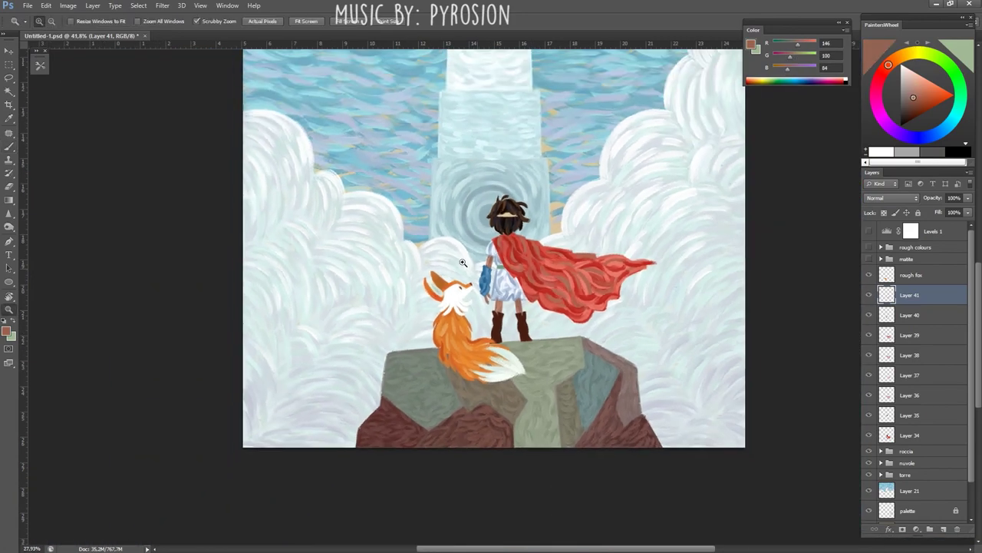
pyautogui.moveTo(464, 263); pyautogui.dragTo(488, 268)
# - Mix a redder dark brown for the boots and set the brush to 50
pyautogui.press('b')
pyautogui.click(912, 115)
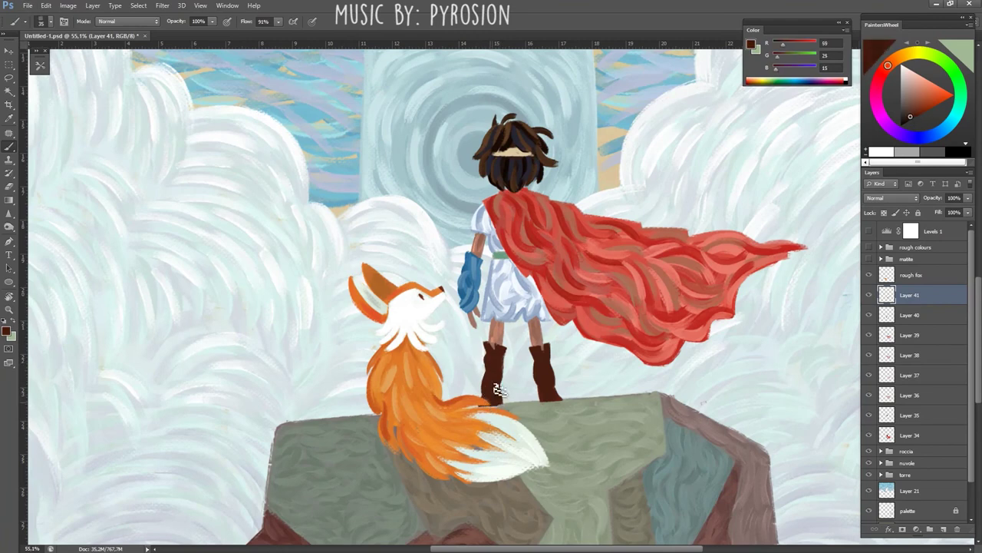
pyautogui.click(908, 120)
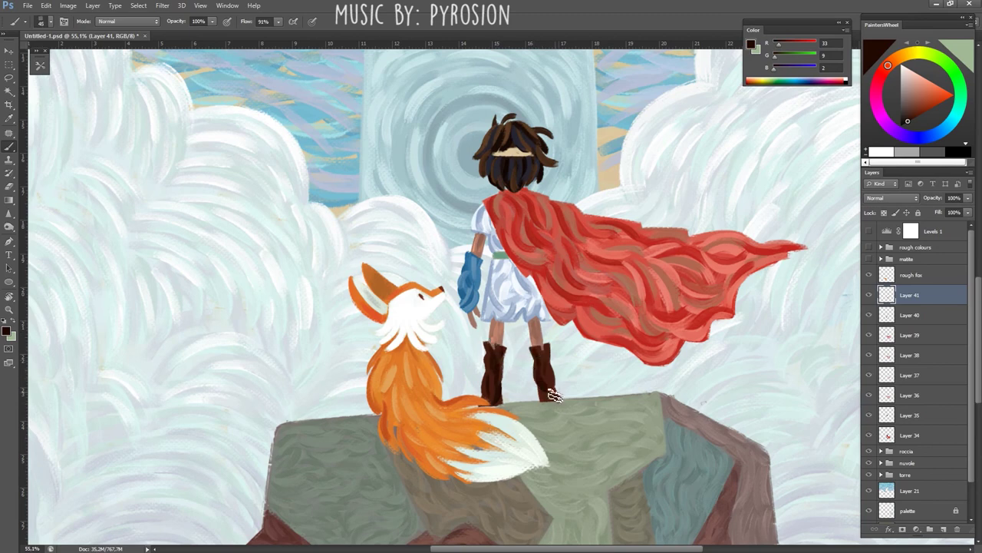
pyautogui.click(911, 112)
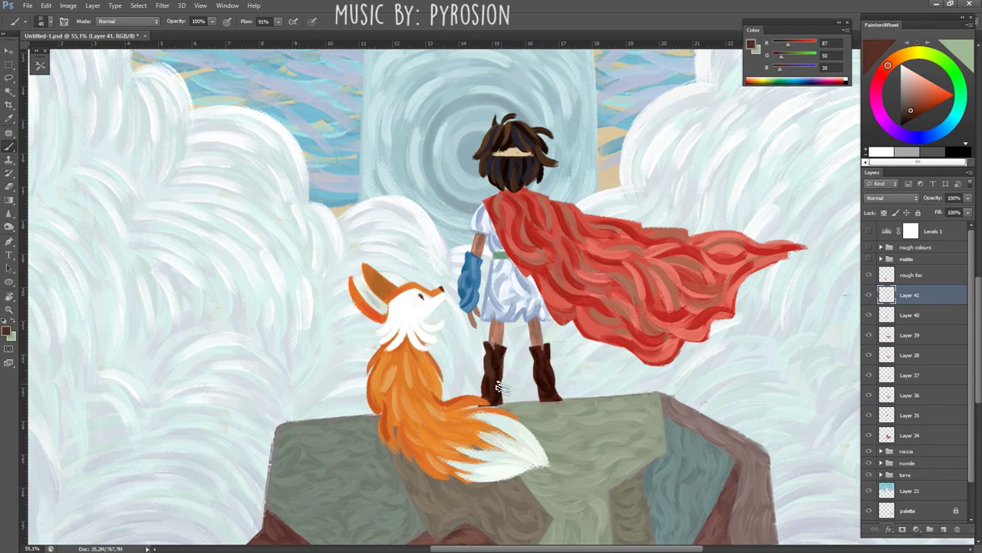
pyautogui.press('z')
pyautogui.moveTo(501, 387)
pyautogui.mouseDown()
pyautogui.moveTo(465, 359)
pyautogui.moveTo(507, 359)
pyautogui.moveTo(445, 252)
pyautogui.mouseUp()
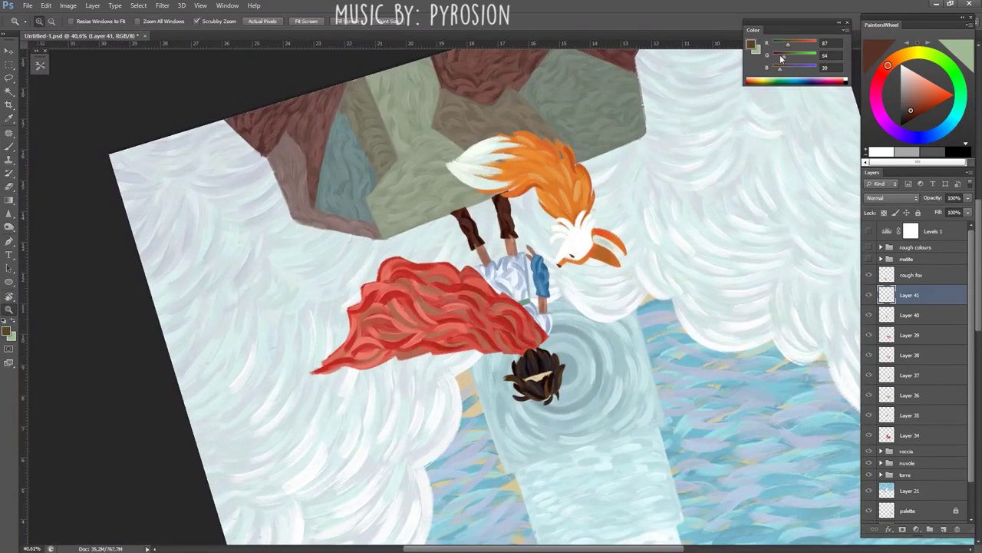
pyautogui.moveTo(781, 58); pyautogui.dragTo(784, 58)
pyautogui.press('b')
pyautogui.scroll(2, 465, 220)
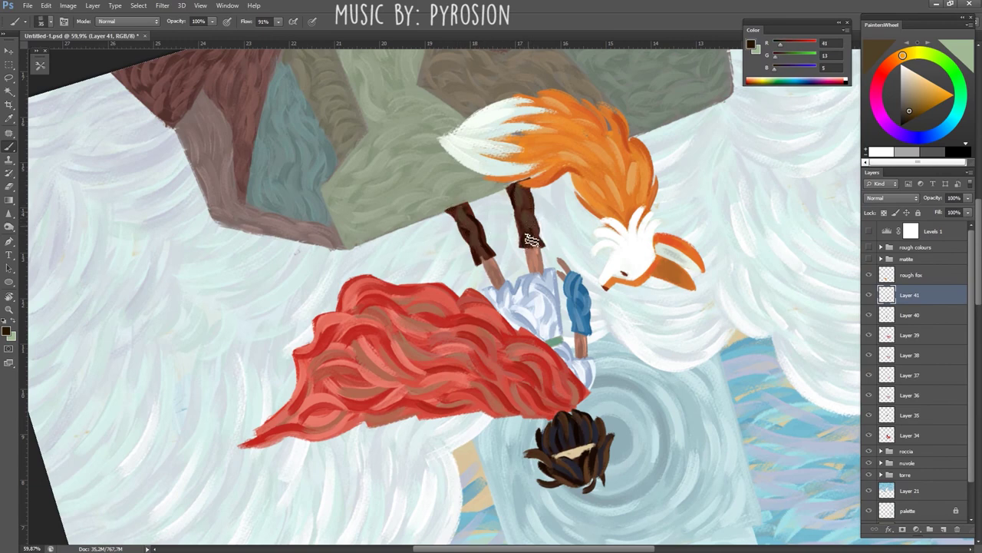
pyautogui.keyDown('alt'); pyautogui.click(536, 240); pyautogui.keyUp('alt')
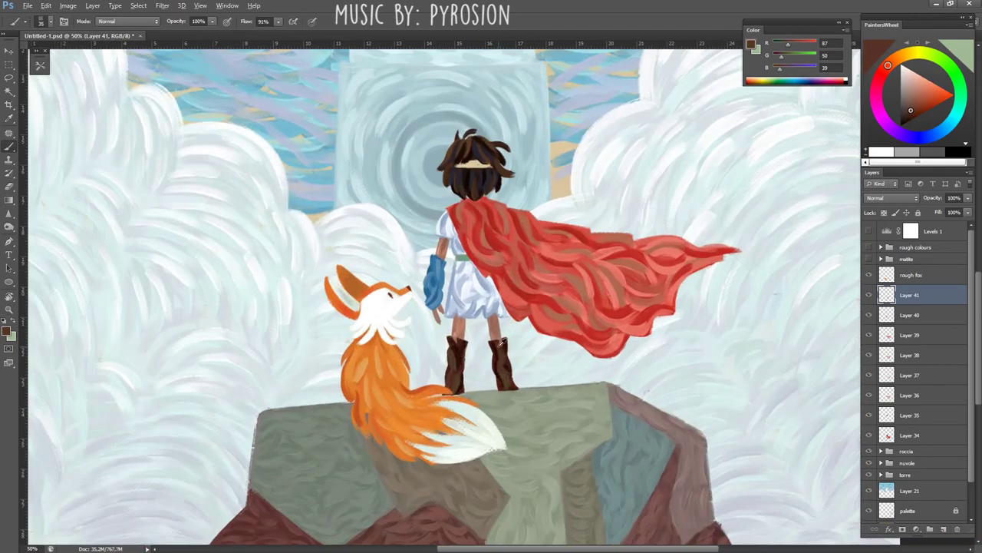
pyautogui.press(']')
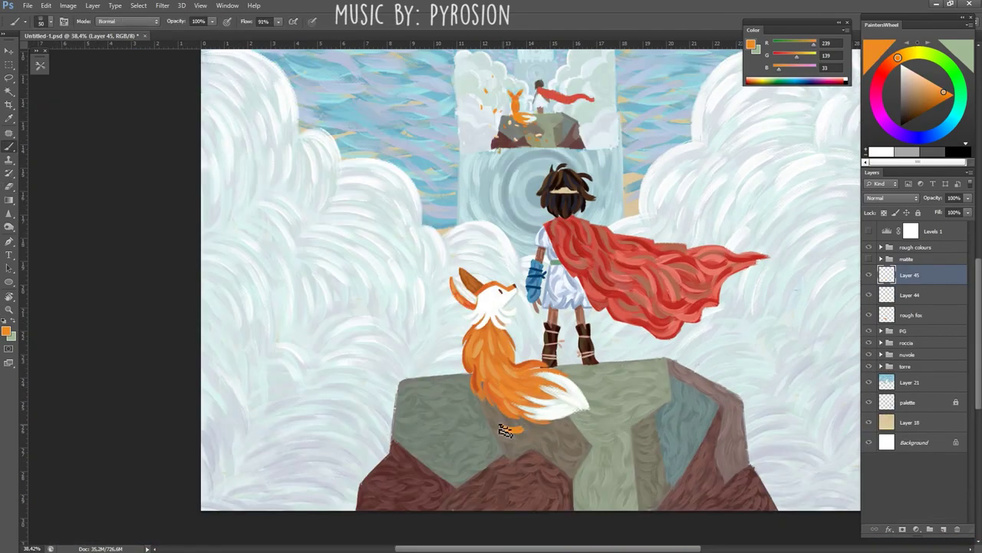
# - Paint orange leaves with a size-60 brush on the rock and in the clouds beside it
pyautogui.press(']')
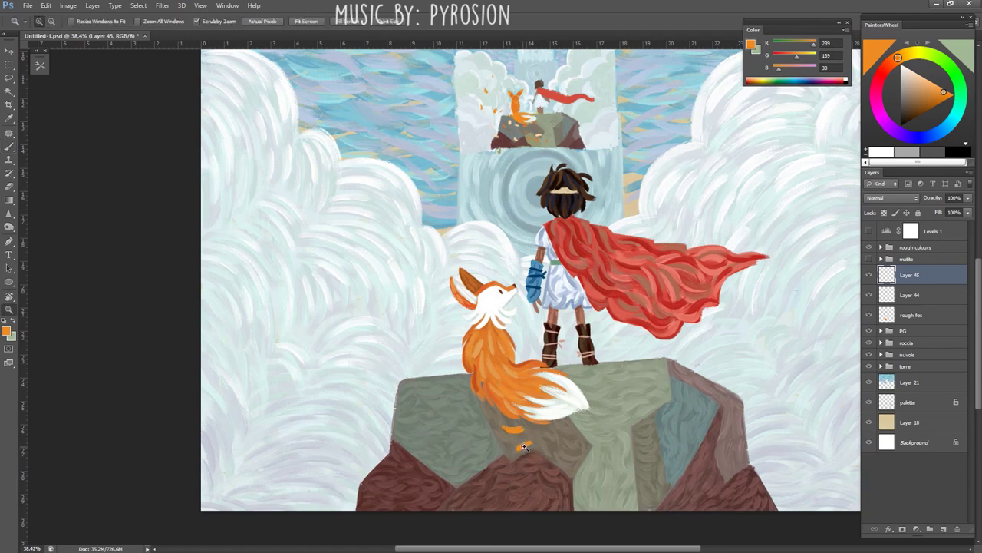
pyautogui.click(522, 457)
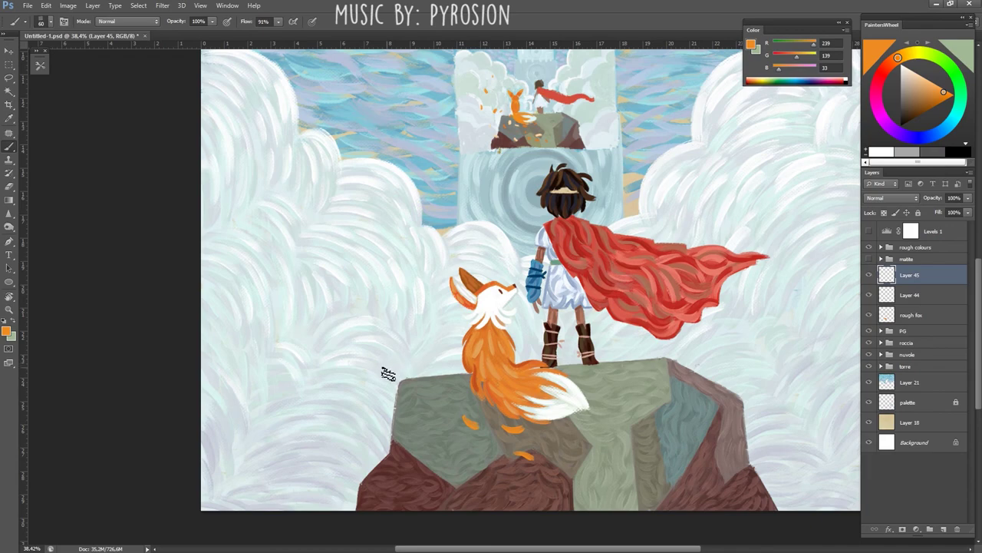
pyautogui.moveTo(385, 362); pyautogui.dragTo(413, 353)
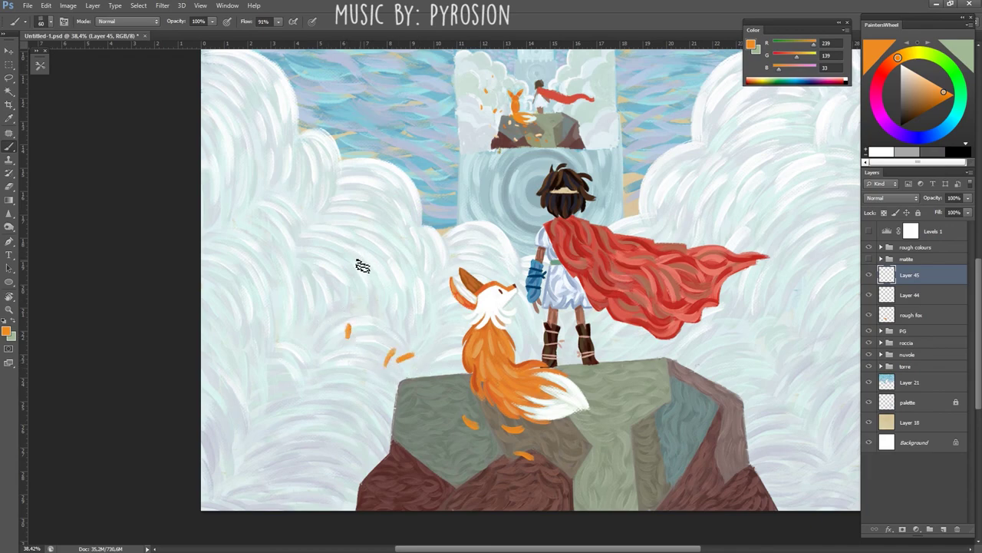
pyautogui.press('z')
pyautogui.scroll(-5, 424, 314)
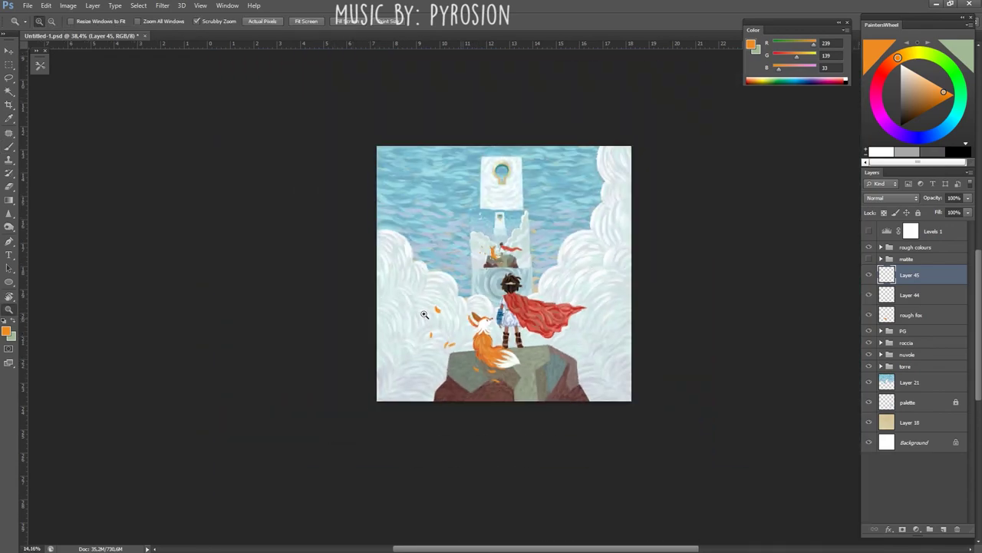
pyautogui.scroll(5, 424, 314)
pyautogui.press('b')
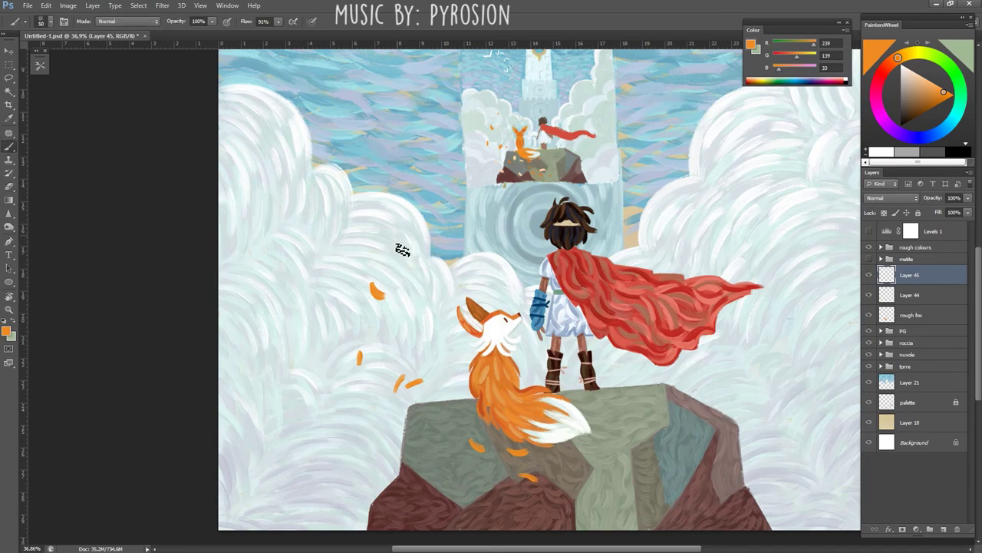
pyautogui.press('z')
pyautogui.scroll(-4, 431, 407)
pyautogui.scroll(5, 431, 406)
pyautogui.press('b')
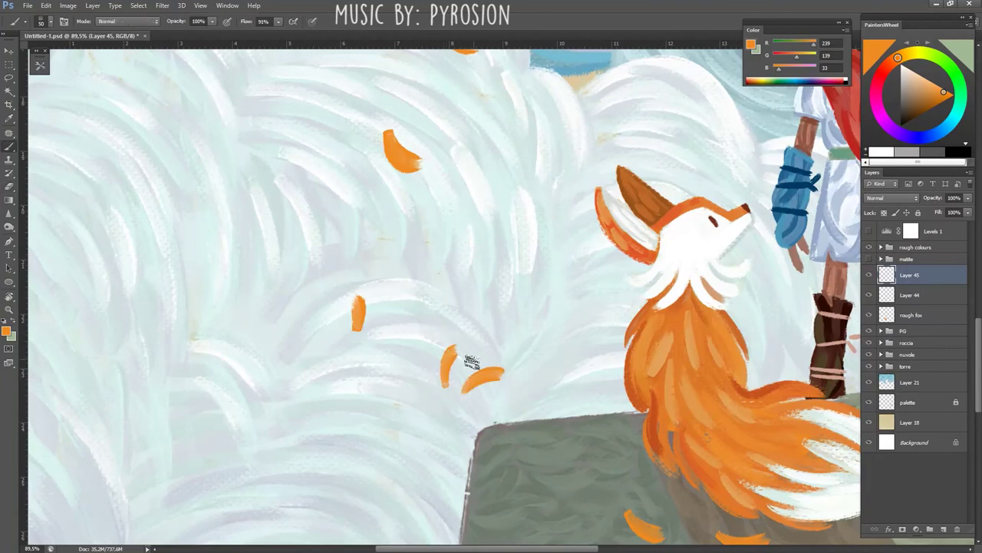
pyautogui.press('z')
pyautogui.scroll(-4, 467, 360)
pyautogui.scroll(3, 448, 272)
pyautogui.scroll(3, 448, 271)
pyautogui.press('b')
# - Dab two pale peach leaves on the grey rock, then shrink the brush to 40
pyautogui.keyDown('alt'); pyautogui.click(443, 288); pyautogui.keyUp('alt')
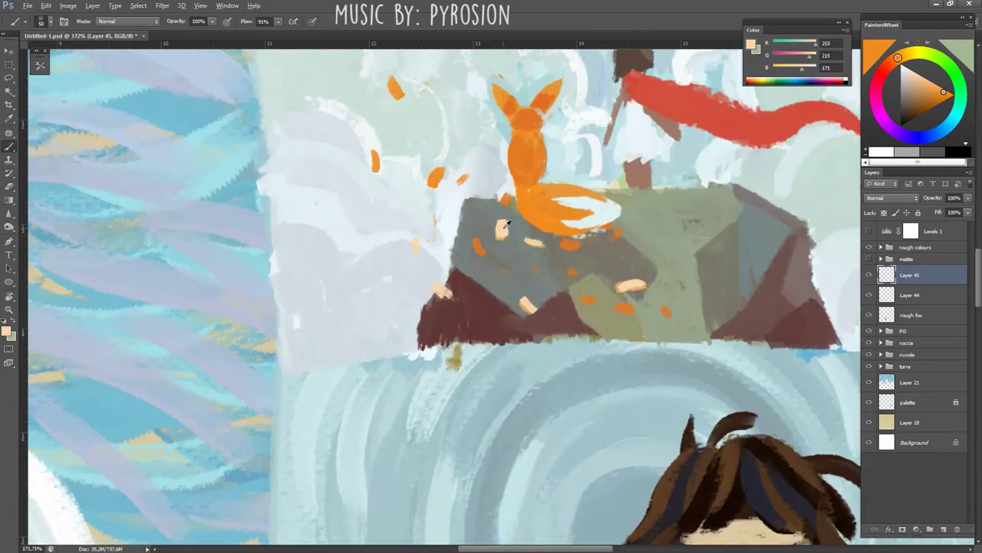
pyautogui.press('z')
pyautogui.scroll(-4, 461, 345)
pyautogui.scroll(1, 473, 435)
pyautogui.scroll(1, 474, 435)
pyautogui.press('b')
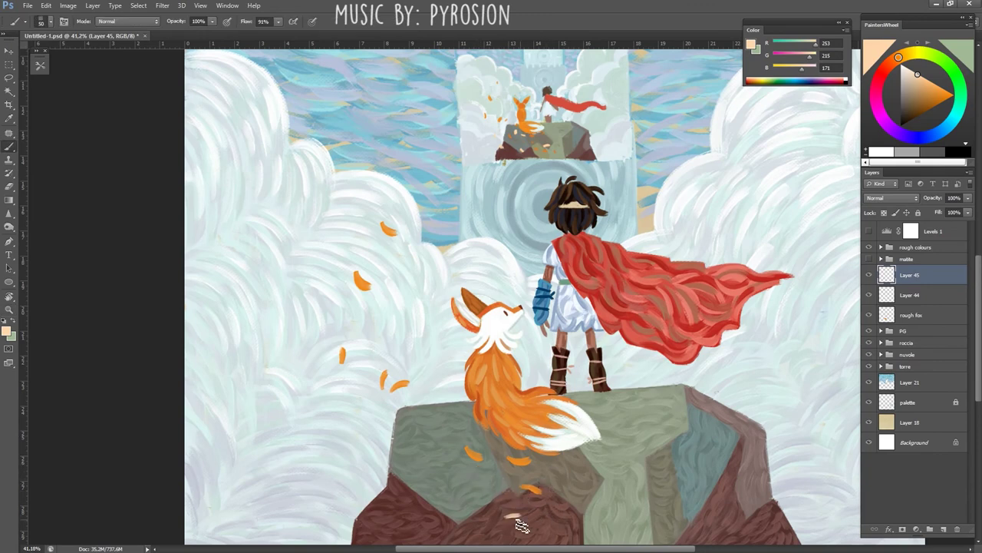
pyautogui.moveTo(441, 443); pyautogui.dragTo(445, 455)
pyautogui.hotkey('ctrl', 'z')
pyautogui.press('p')
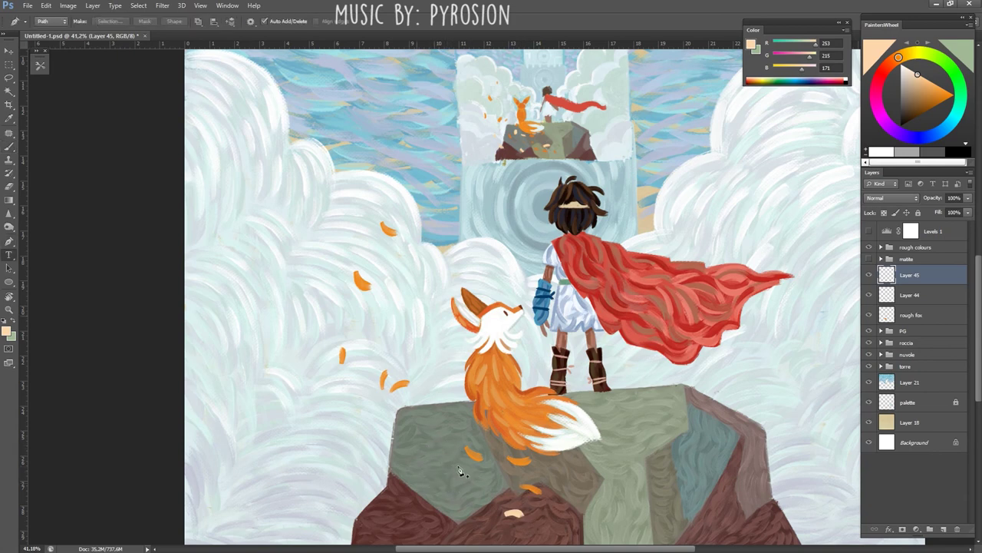
pyautogui.press('b')
pyautogui.moveTo(463, 474)
pyautogui.mouseDown()
pyautogui.moveTo(453, 414)
pyautogui.moveTo(476, 391)
pyautogui.mouseUp()
pyautogui.scroll(3, 447, 396)
pyautogui.moveTo(592, 375)
pyautogui.mouseDown()
pyautogui.moveTo(623, 357)
pyautogui.moveTo(615, 361)
pyautogui.mouseUp()
pyautogui.press('[')
# - Add a darker orange stroke to the fox's tail and a cream leaf on the rock
pyautogui.hotkey('ctrl', '0')
pyautogui.scroll(3, 606, 430)
pyautogui.keyDown('alt'); pyautogui.click(628, 447); pyautogui.keyUp('alt')
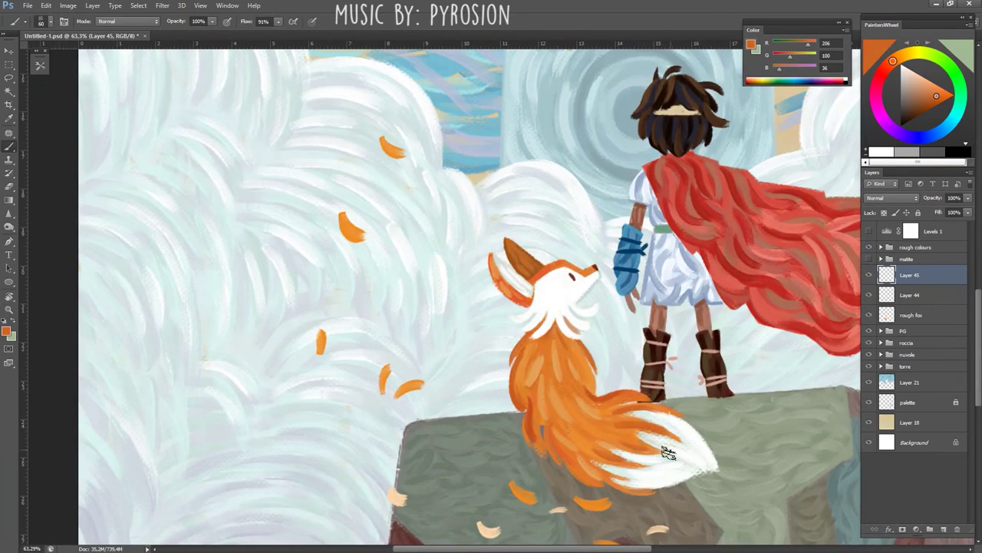
pyautogui.press(']')
pyautogui.press(']')
pyautogui.moveTo(593, 445); pyautogui.dragTo(589, 437)
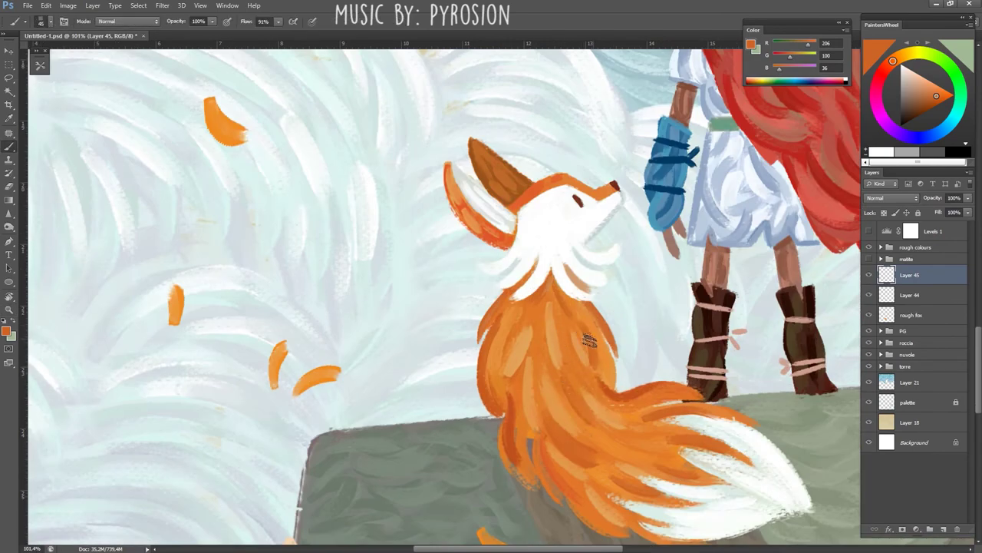
pyautogui.moveTo(604, 358); pyautogui.dragTo(500, 350)
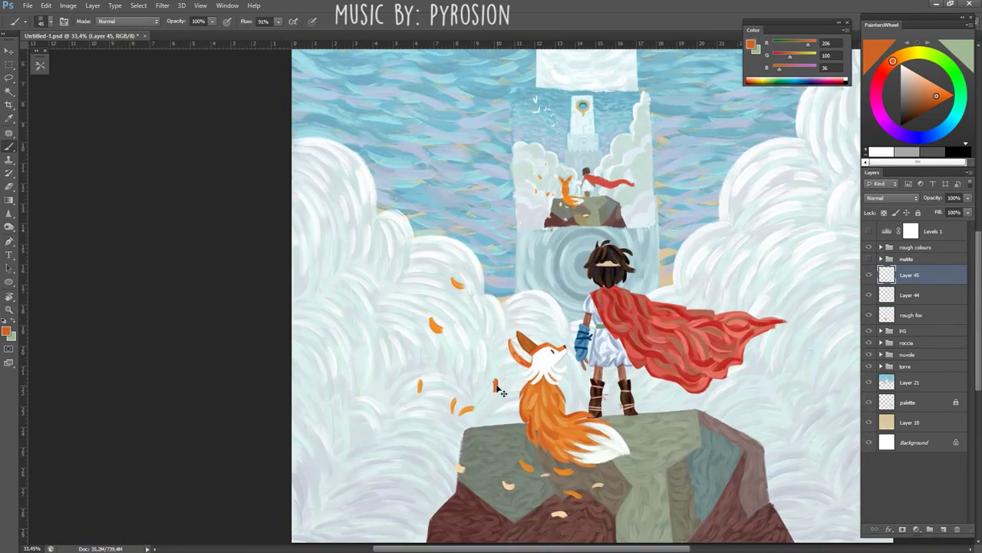
pyautogui.moveTo(501, 393); pyautogui.dragTo(402, 278)
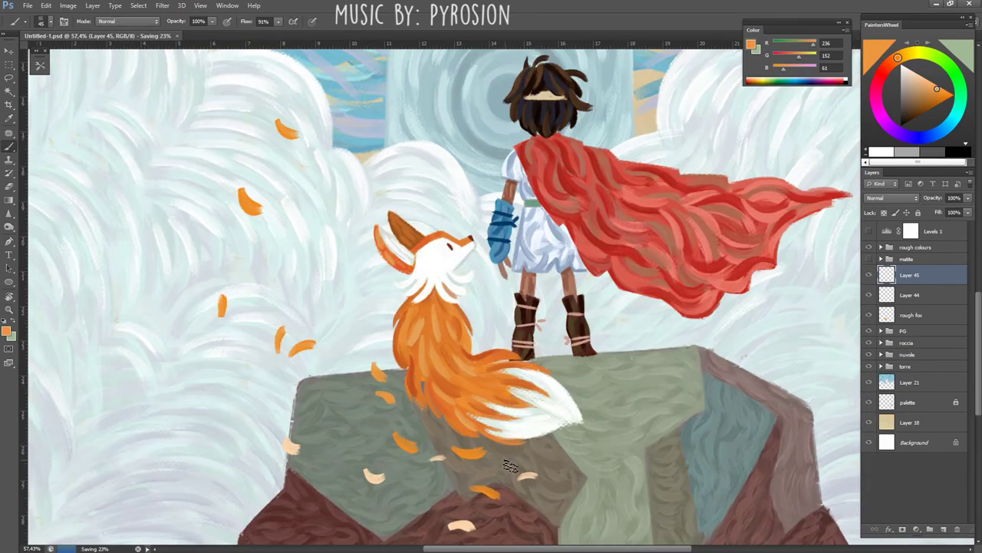
pyautogui.moveTo(547, 450); pyautogui.dragTo(569, 441)
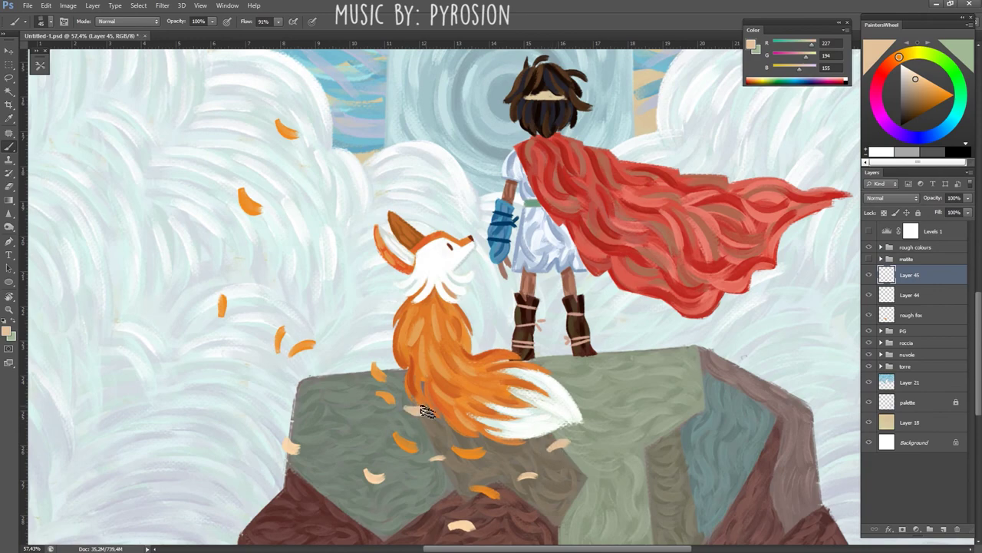
pyautogui.moveTo(401, 420); pyautogui.dragTo(413, 422)
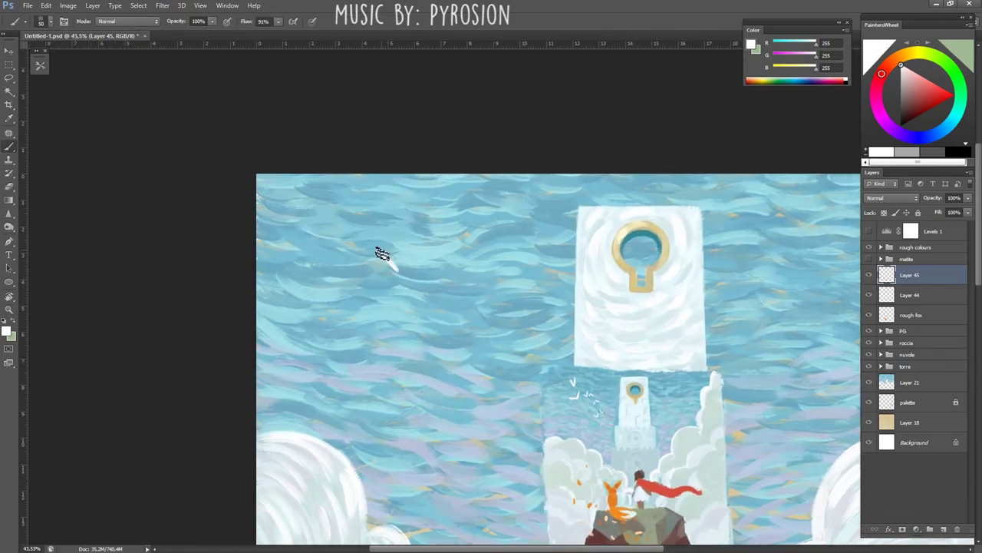
# - Paint two white V-shaped birds in the sky, then zoom out to the full canvas
pyautogui.moveTo(399, 263); pyautogui.dragTo(399, 272)
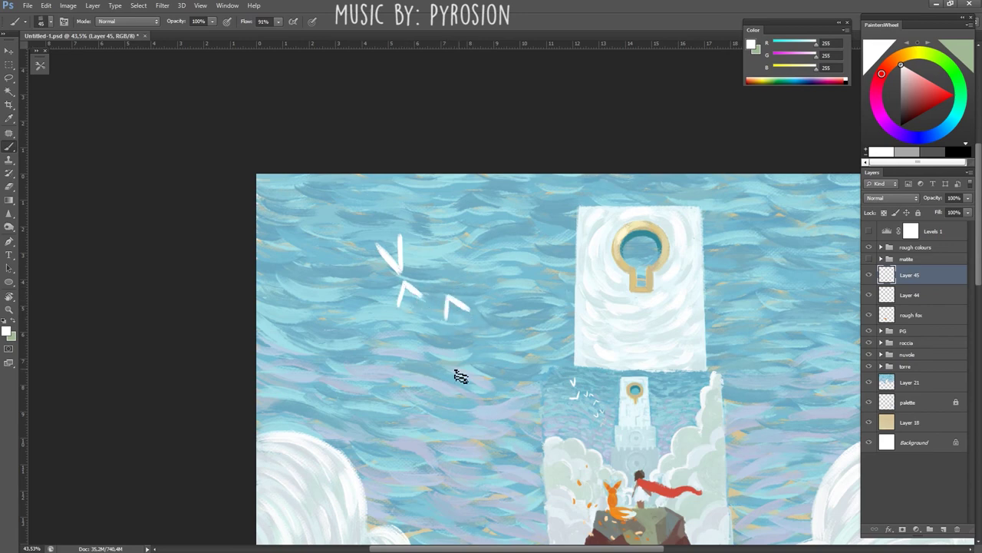
pyautogui.moveTo(444, 362); pyautogui.dragTo(459, 349)
pyautogui.press('z')
pyautogui.moveTo(490, 399); pyautogui.dragTo(842, 260)
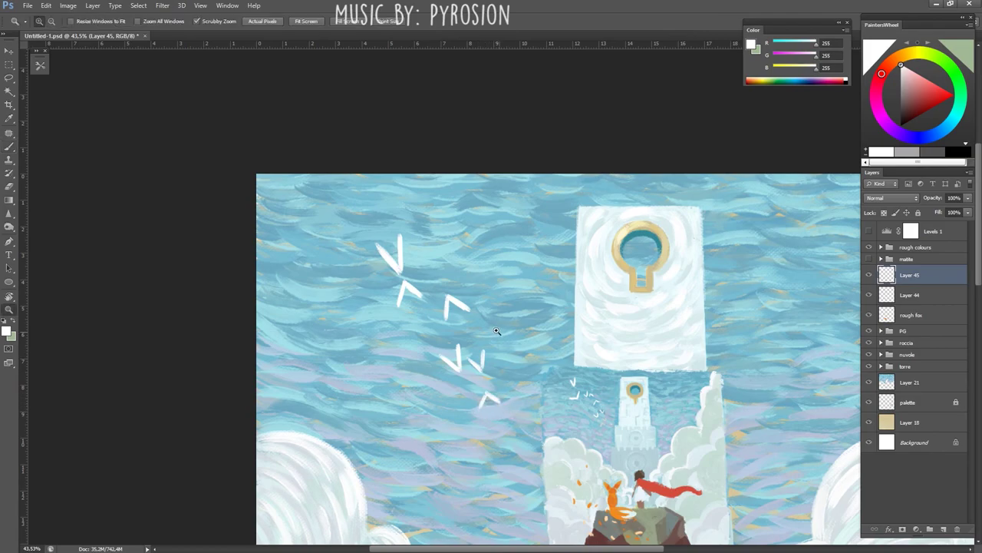